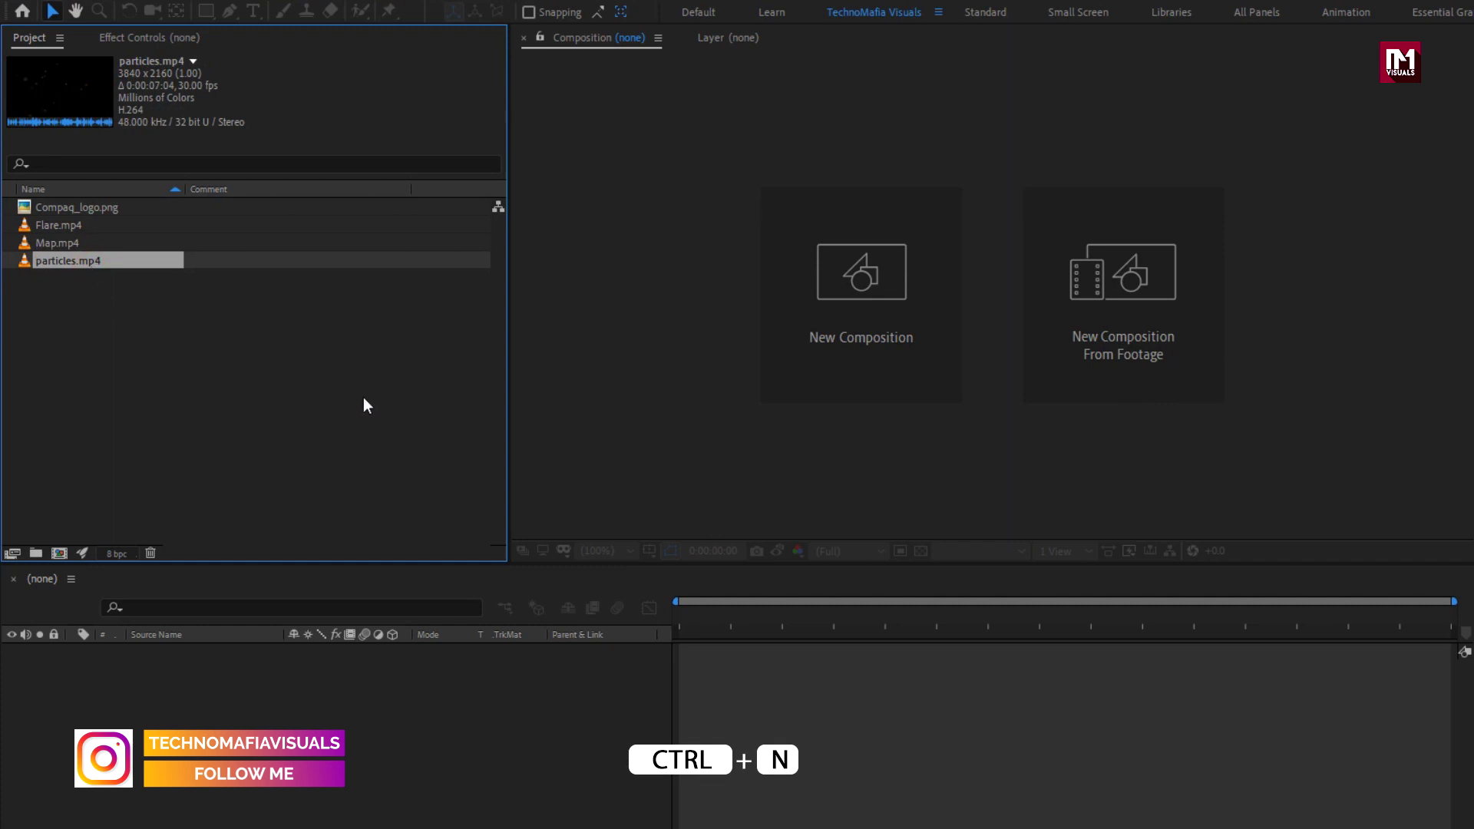
Create a new composition named Logo_animation with a 0:00:07:00 duration.
left_click(804, 292)
type("Logo_animation")
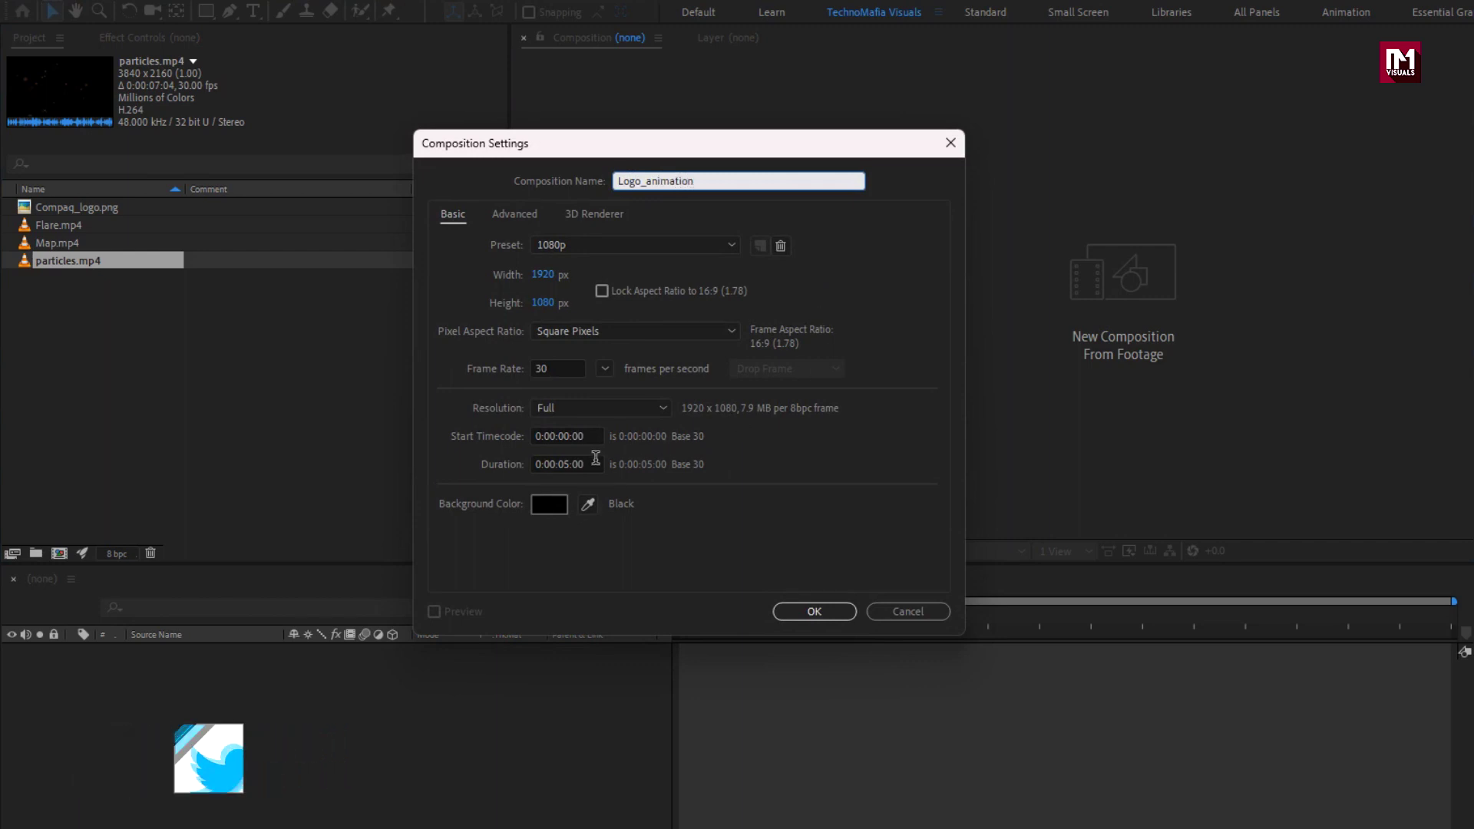
left_click(569, 465)
key("BackSpace")
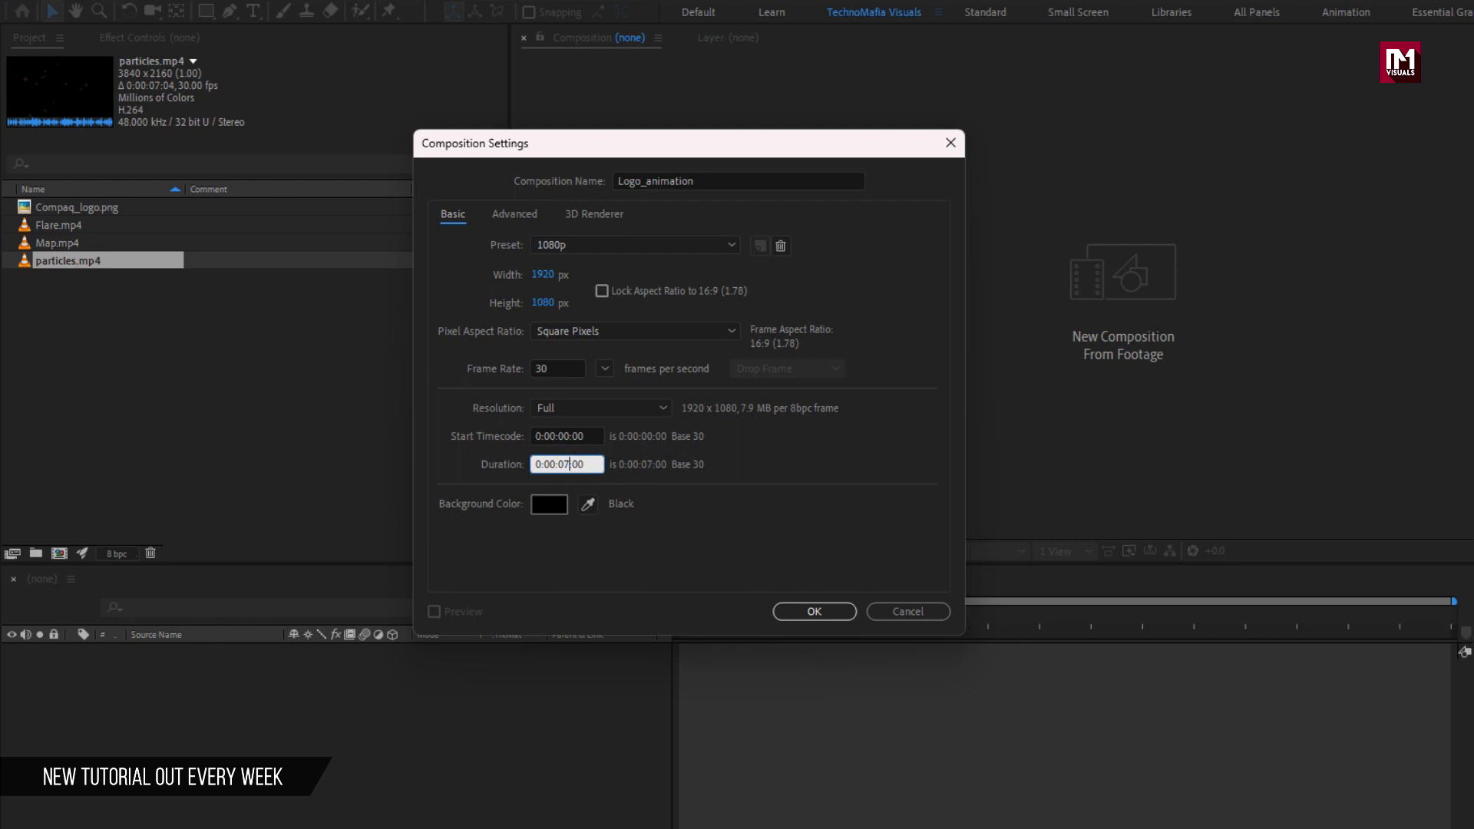
left_click(831, 617)
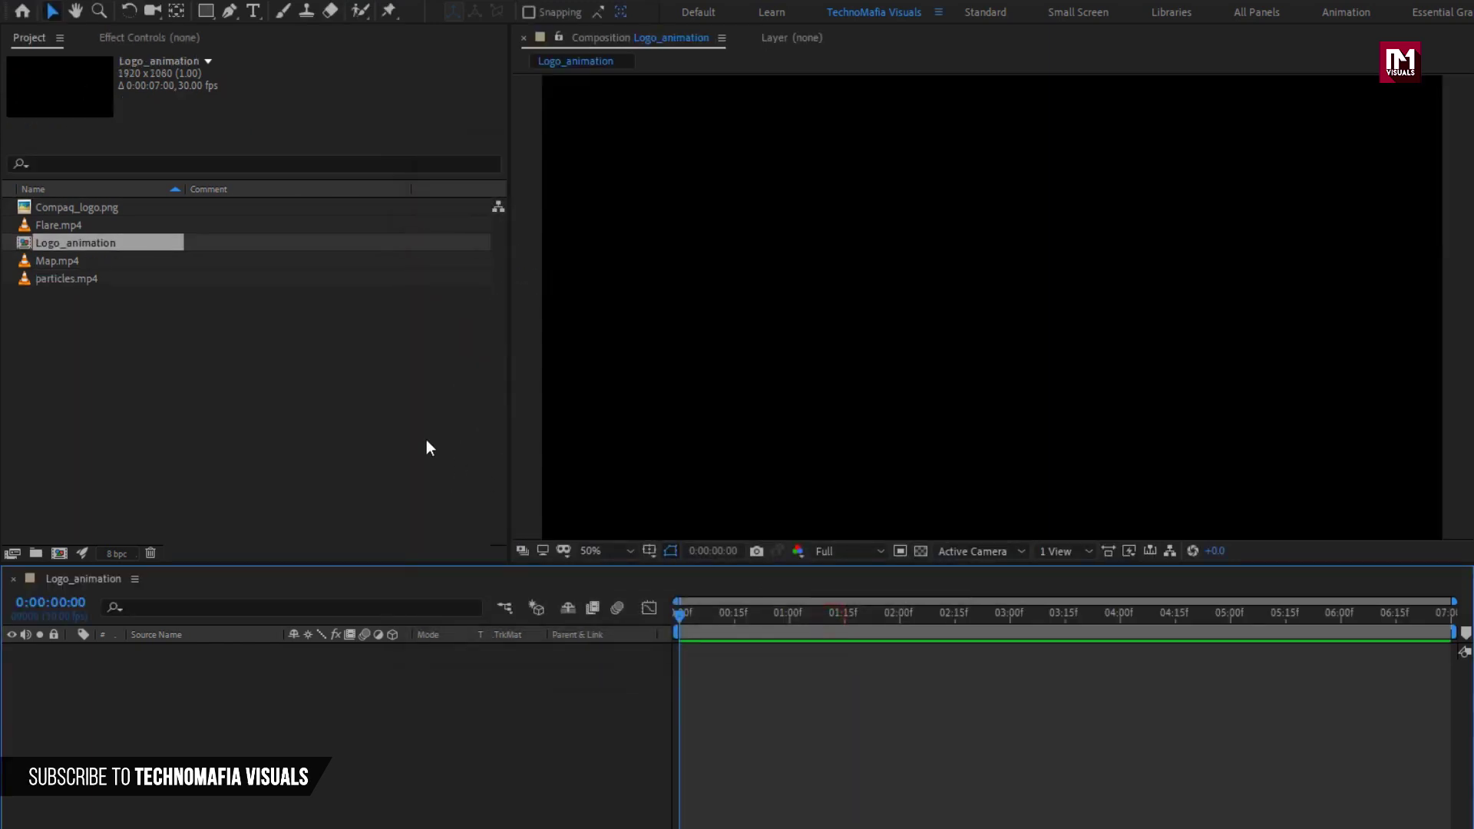
Add Compaq_logo.png to the timeline and scale it down to 44%.
left_click(93, 207)
left_click_drag(91, 209, 219, 671)
key("s")
left_click_drag(338, 669, 296, 675)
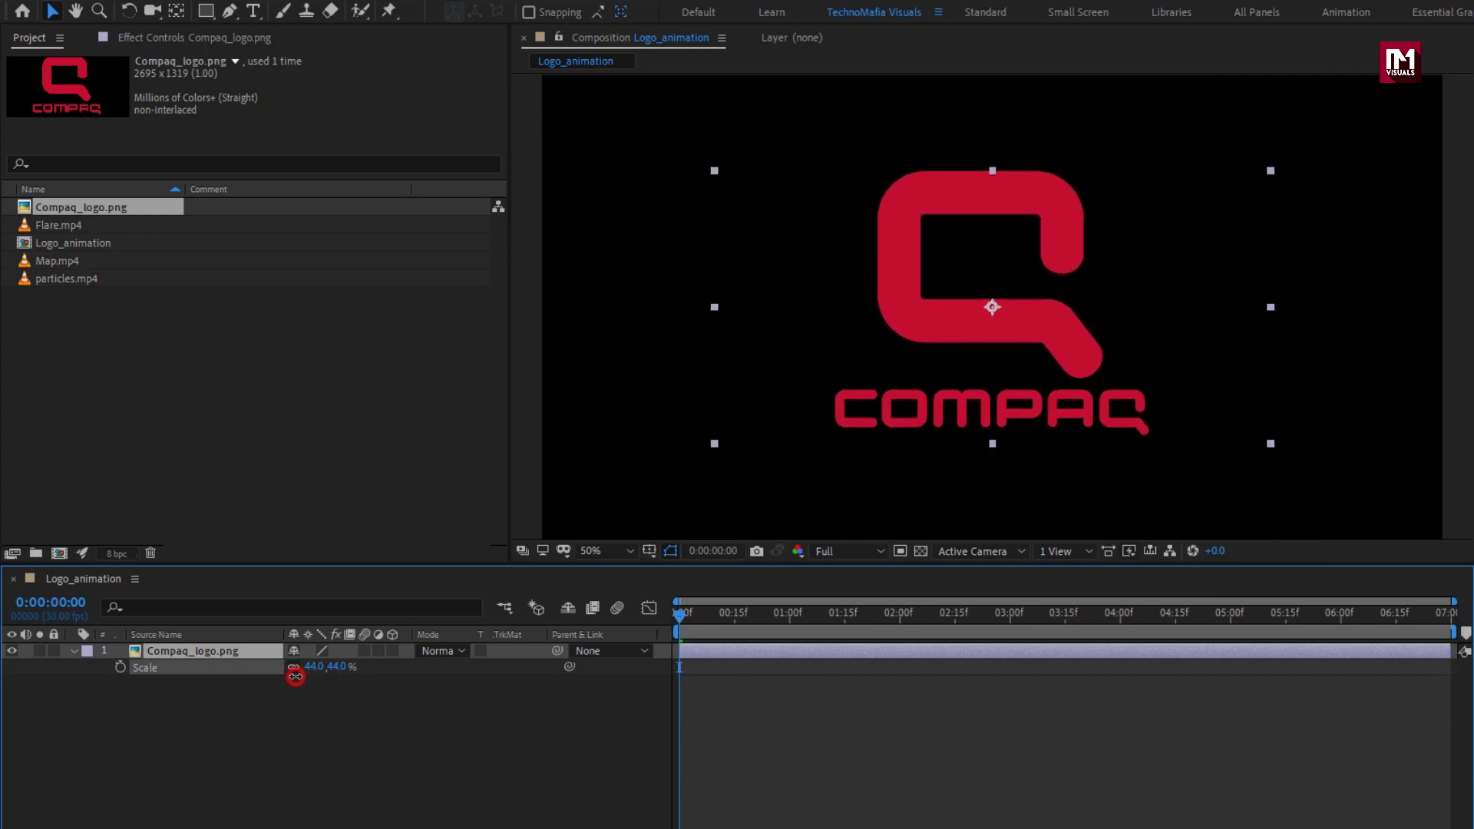
Add Map.mp4 as a layer beneath the logo and set its Scale to 50%.
left_click(74, 652)
left_click(188, 694)
left_click(47, 262)
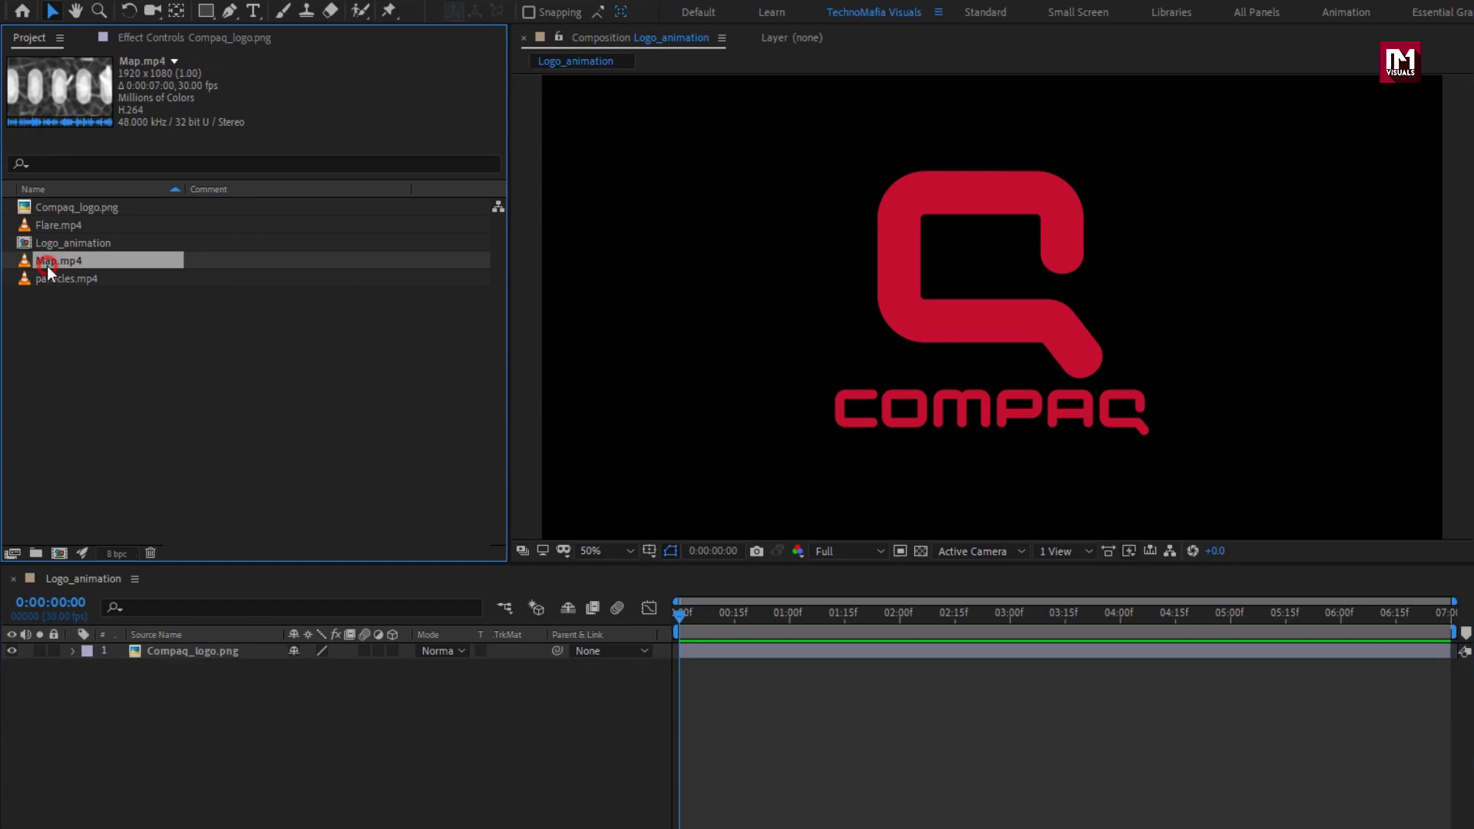
left_click_drag(66, 266, 214, 679)
key("s")
left_click(338, 685)
type("50")
key("Return")
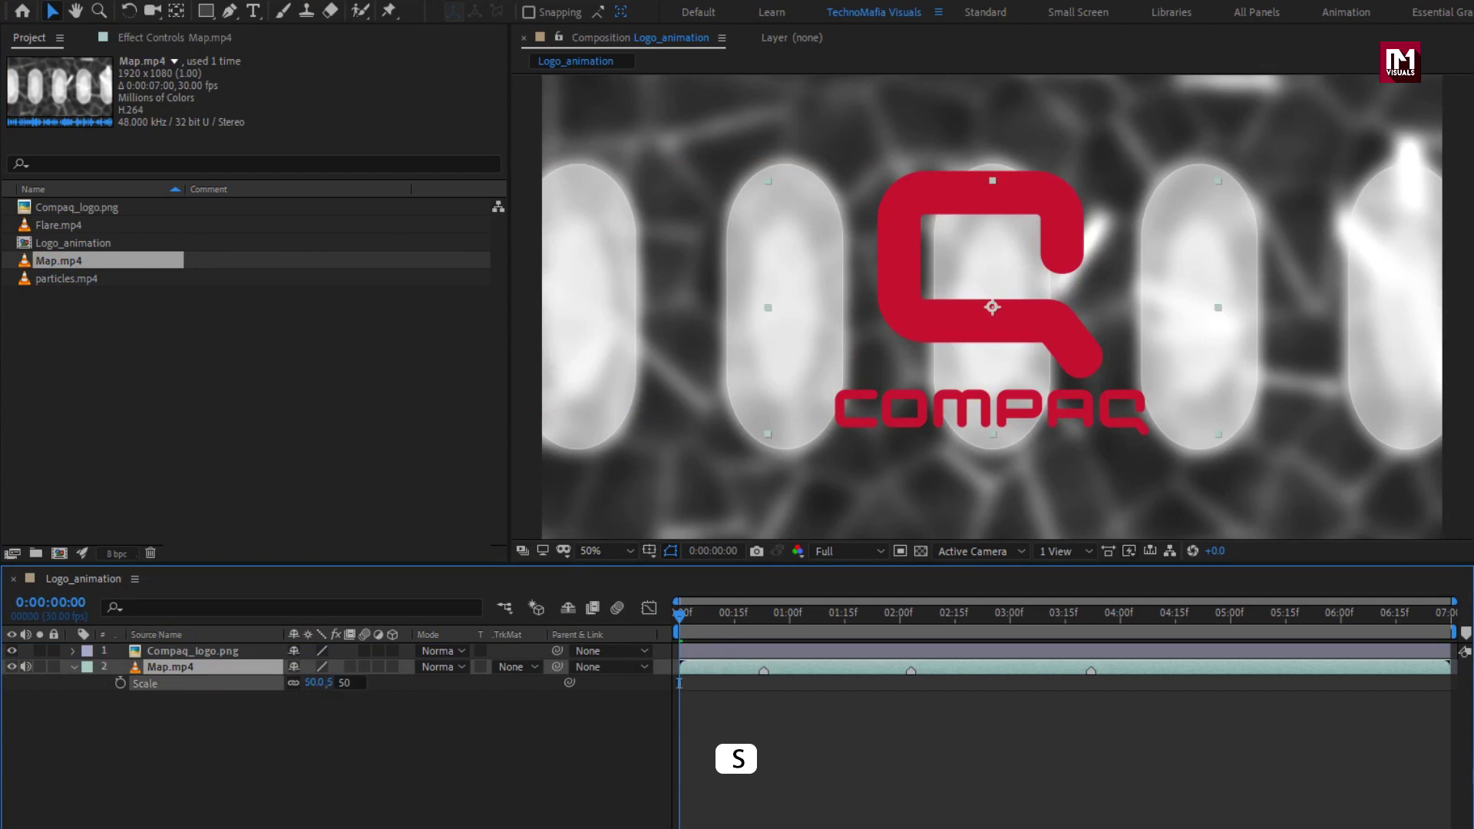
left_click(207, 668)
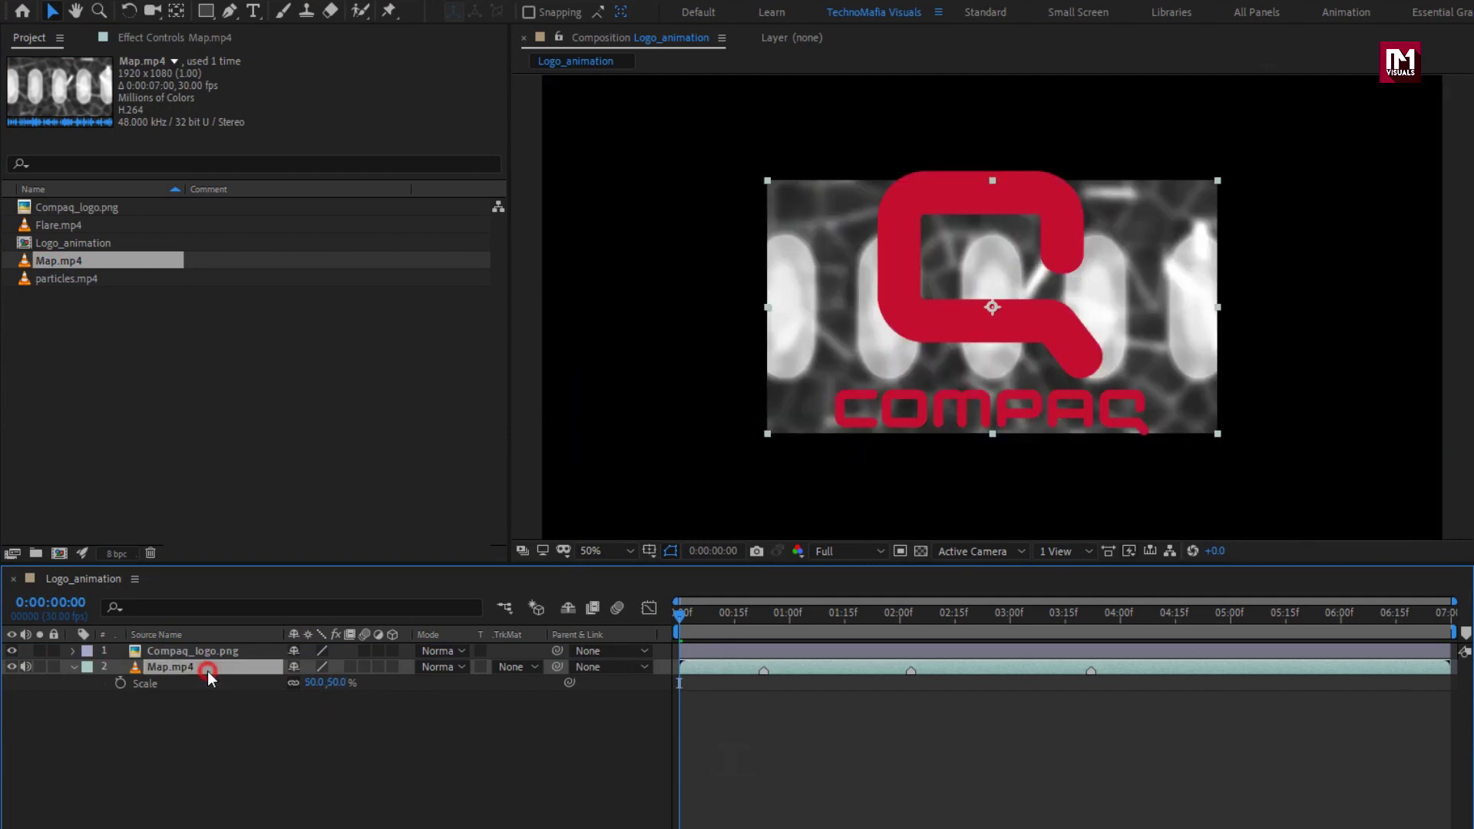
left_click(72, 667)
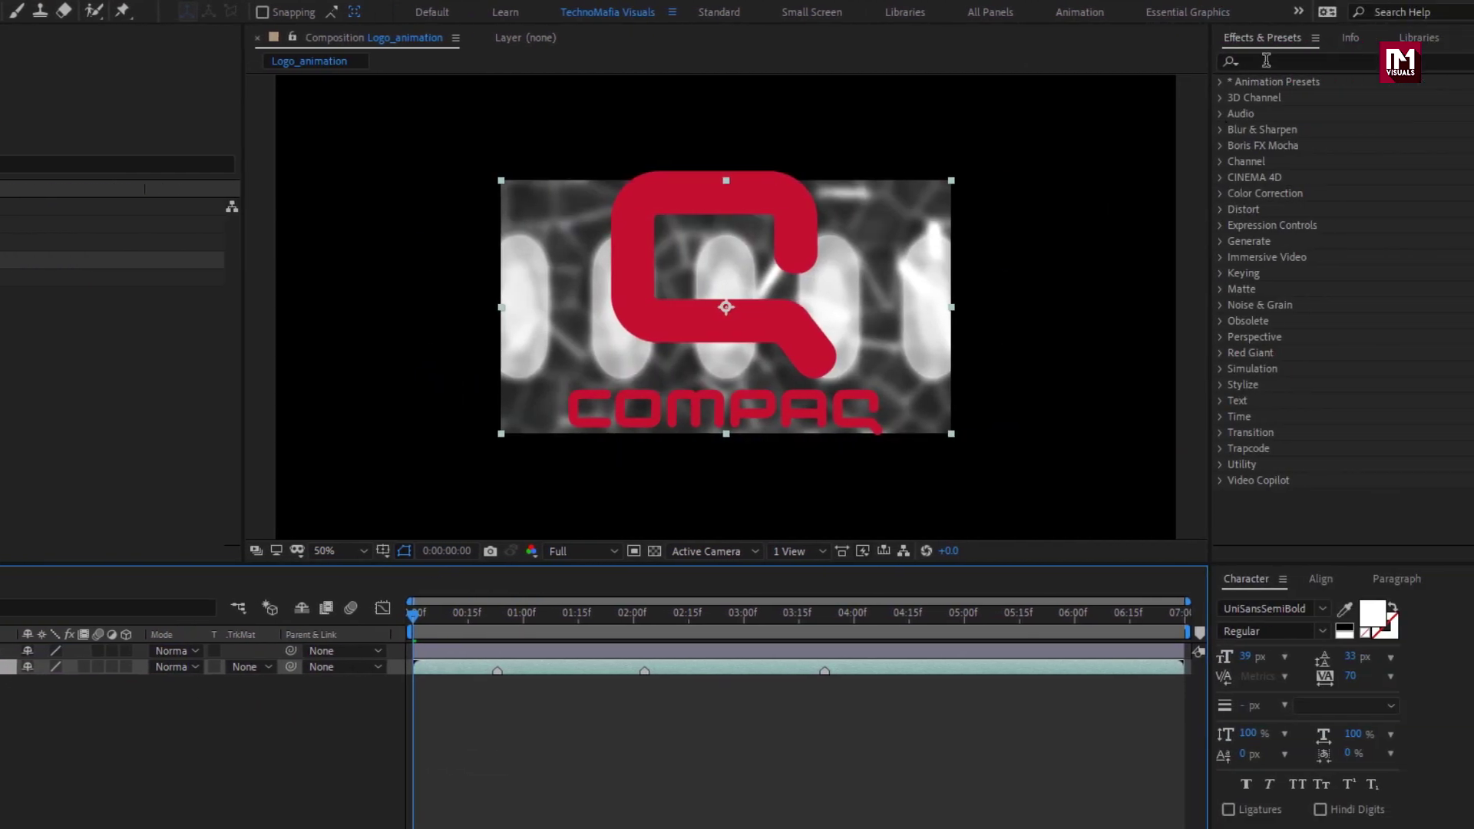
Apply Motion Tile to Map with Mirror Edges and Output Width and Height of 200.
left_click(1266, 61)
type("motio")
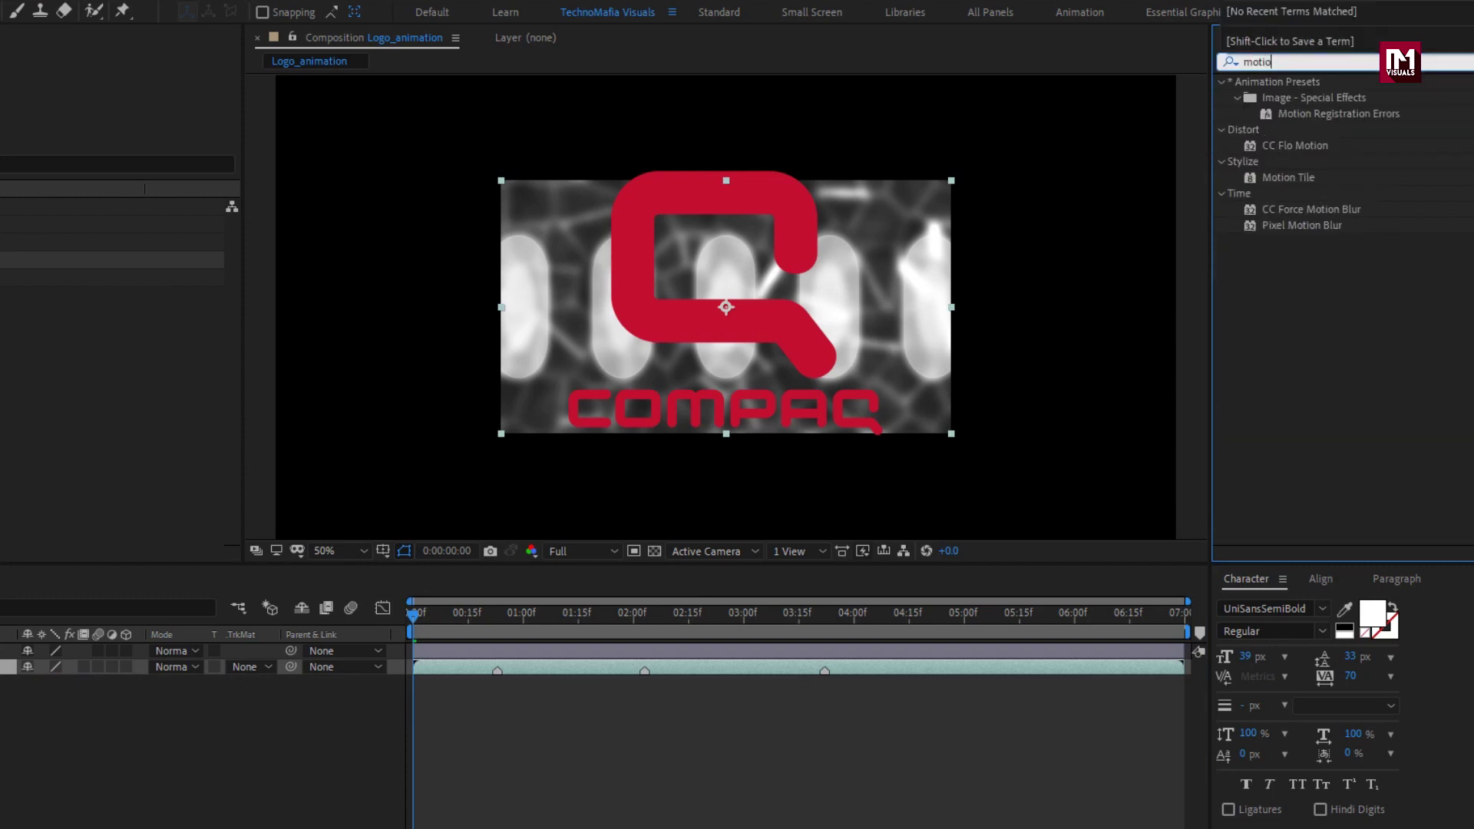
double_click(1295, 177)
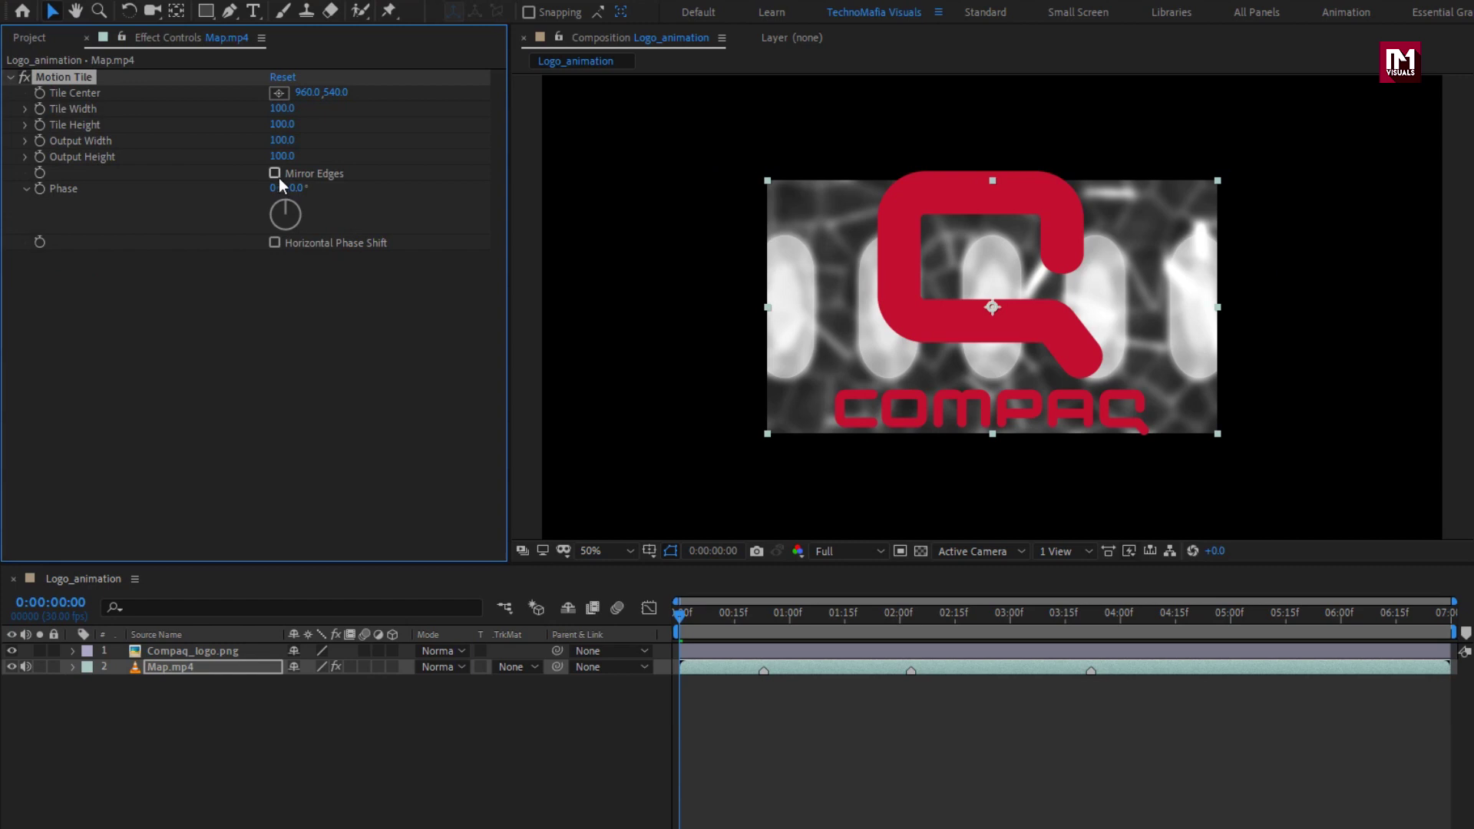
left_click(275, 174)
type("200")
key("Return")
left_click(278, 154)
type("2")
key("Return")
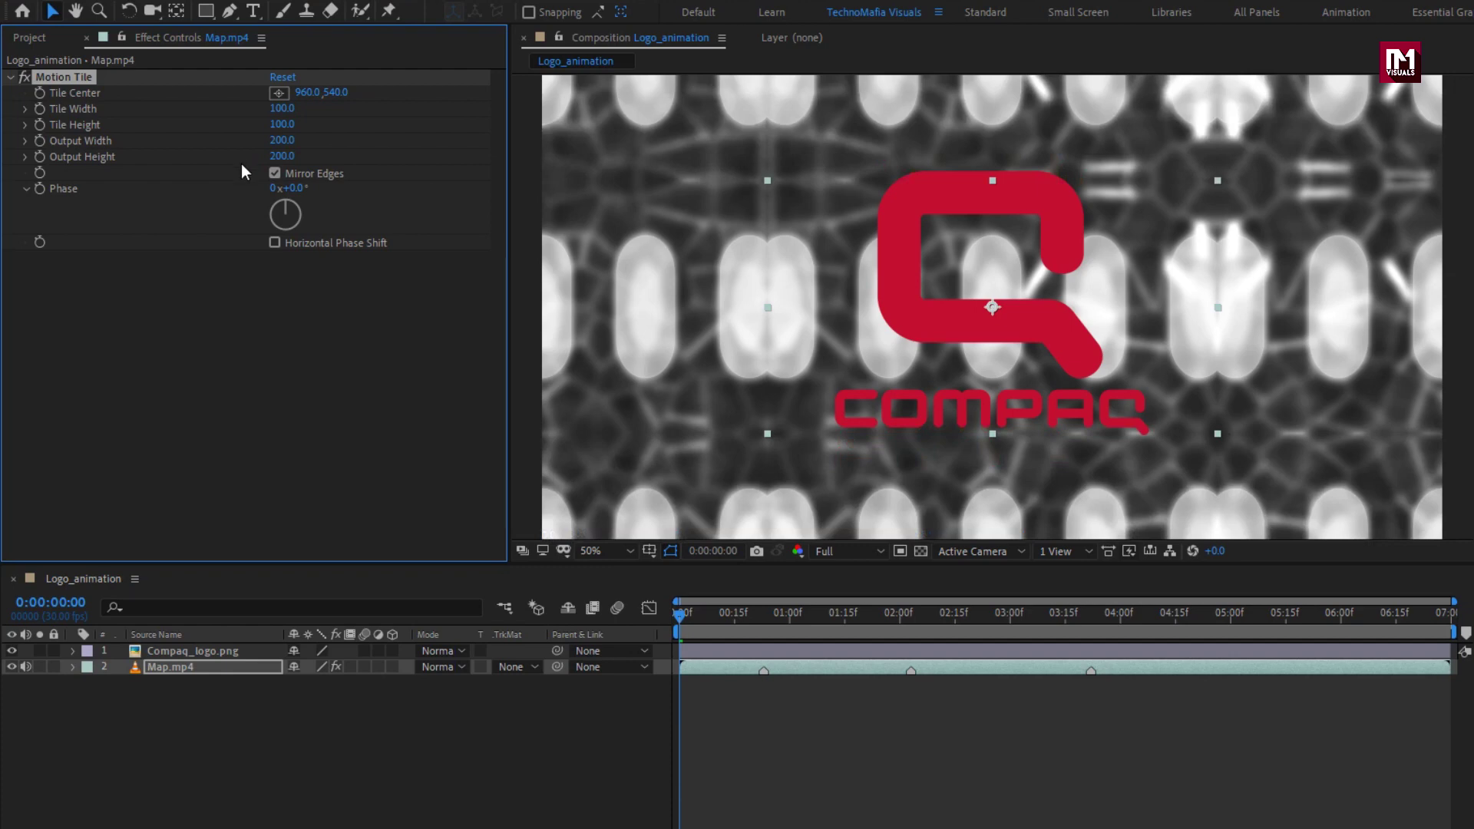
Pre-compose Map.mp4 as 'Map', moving all attributes into the new precomp.
right_click(163, 670)
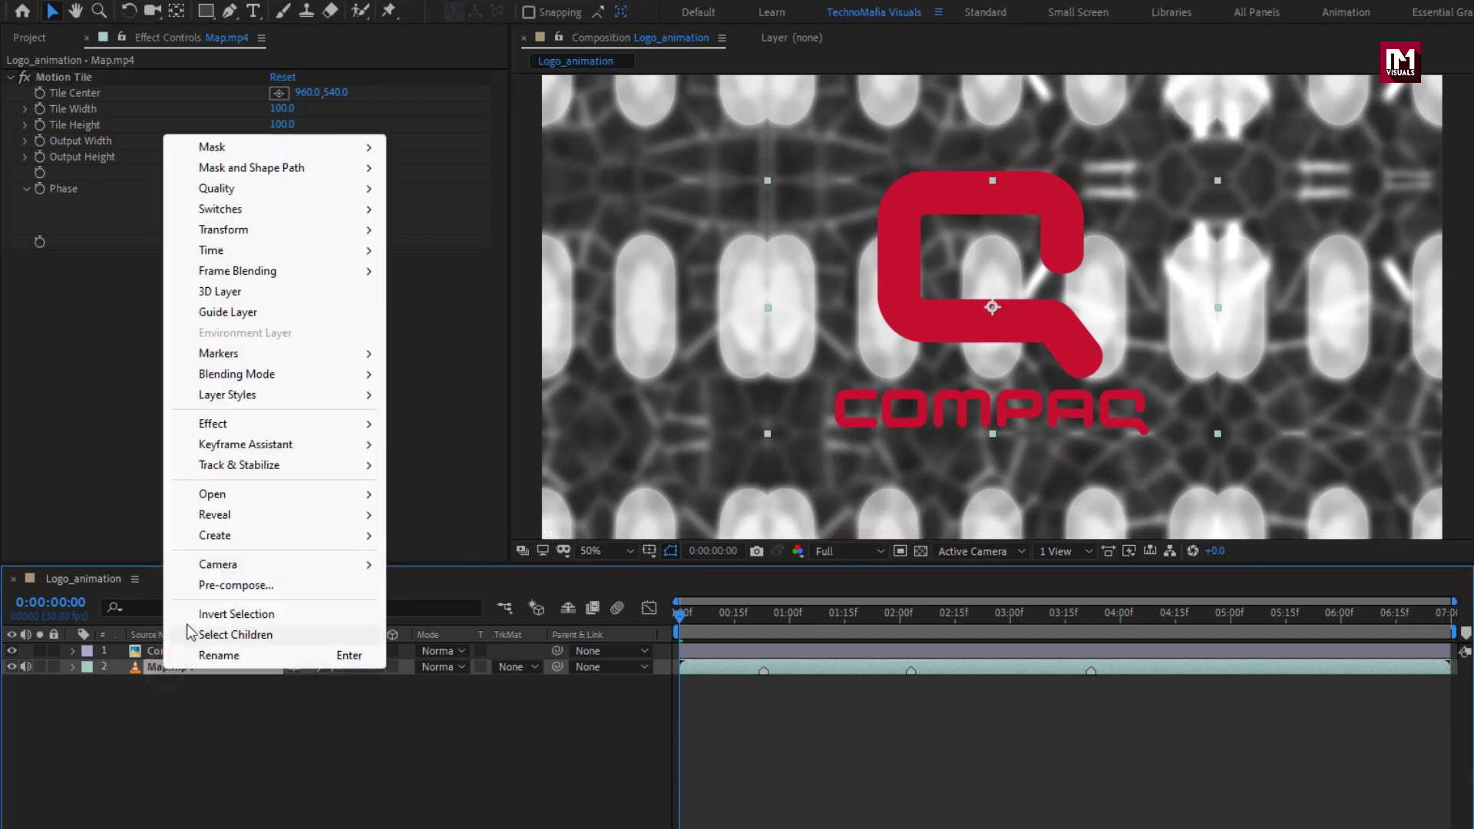
left_click(200, 588)
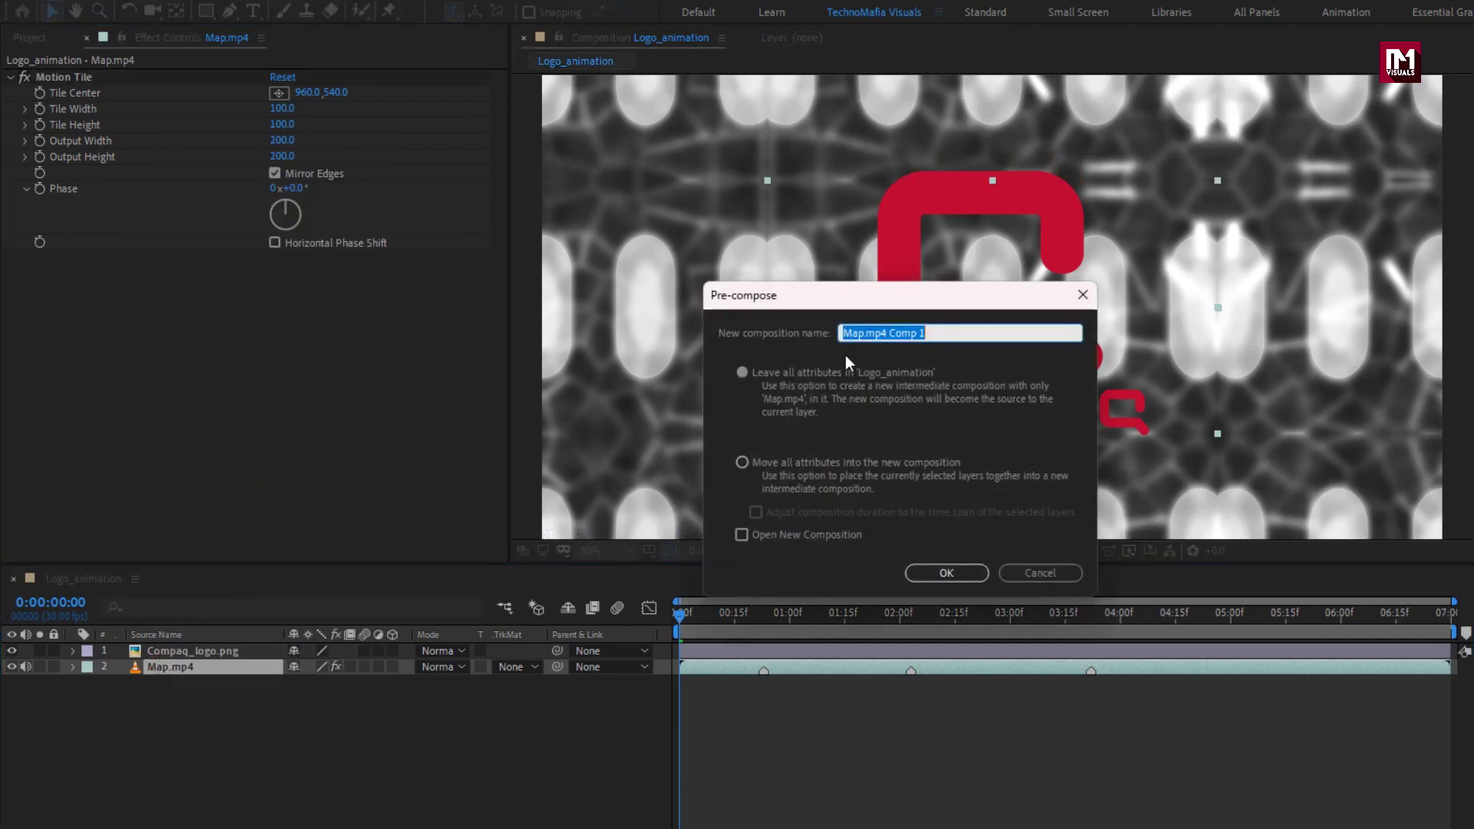
left_click_drag(863, 334, 990, 333)
key("BackSpace")
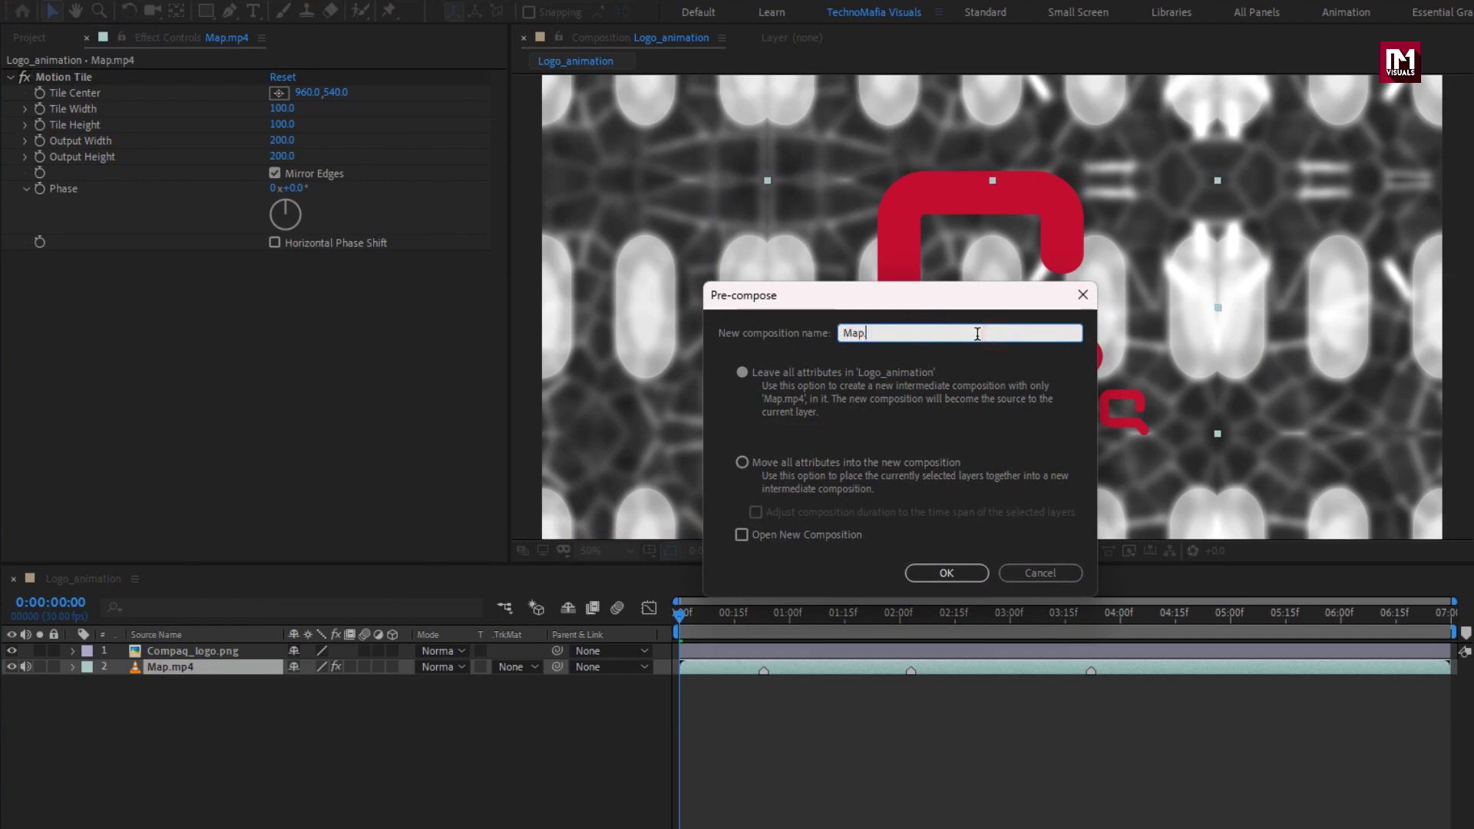
left_click(742, 463)
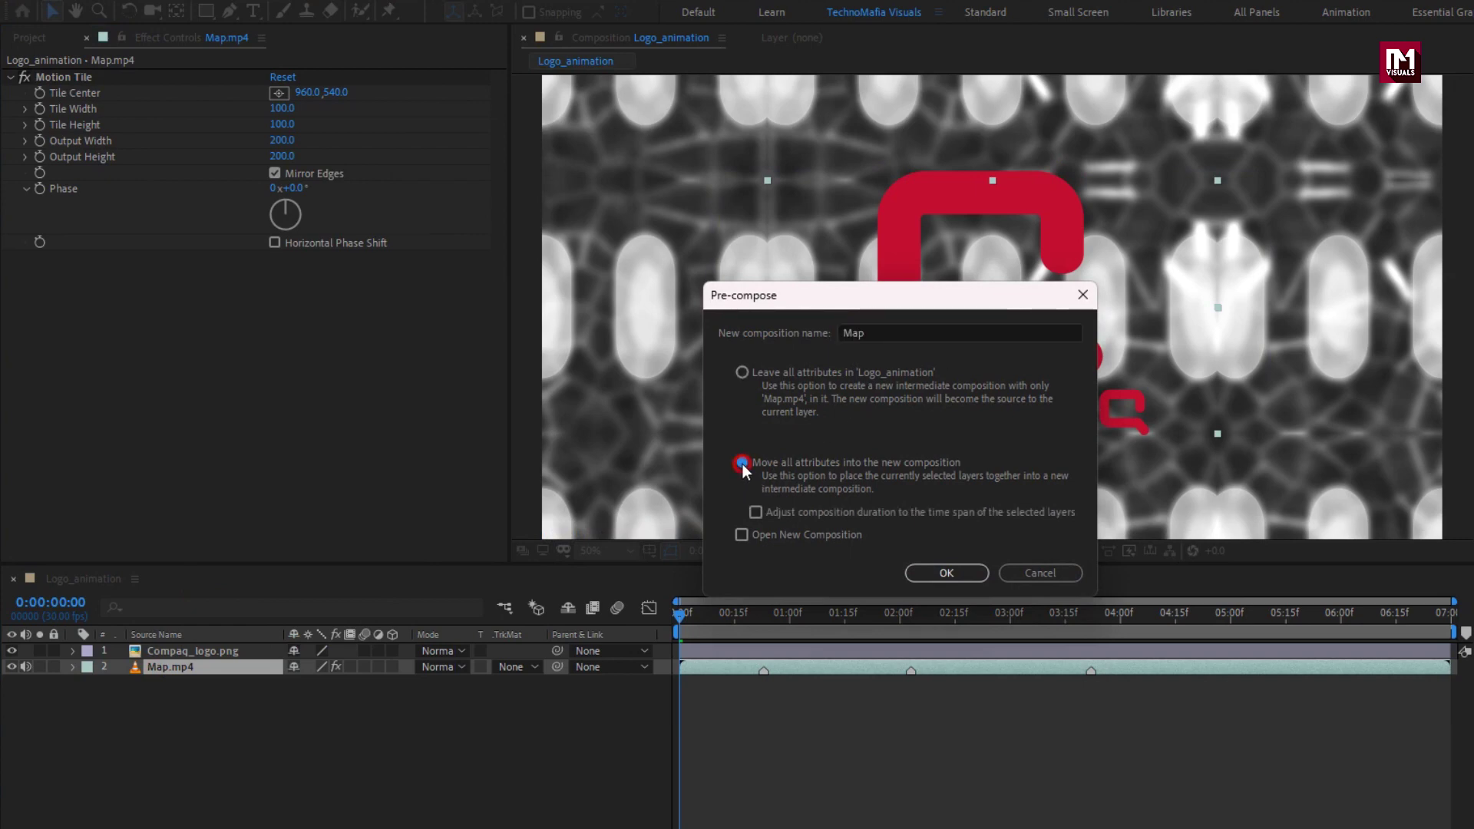
left_click(950, 573)
Pre-compose the Compaq logo layer as 'Logo'.
left_click(197, 653)
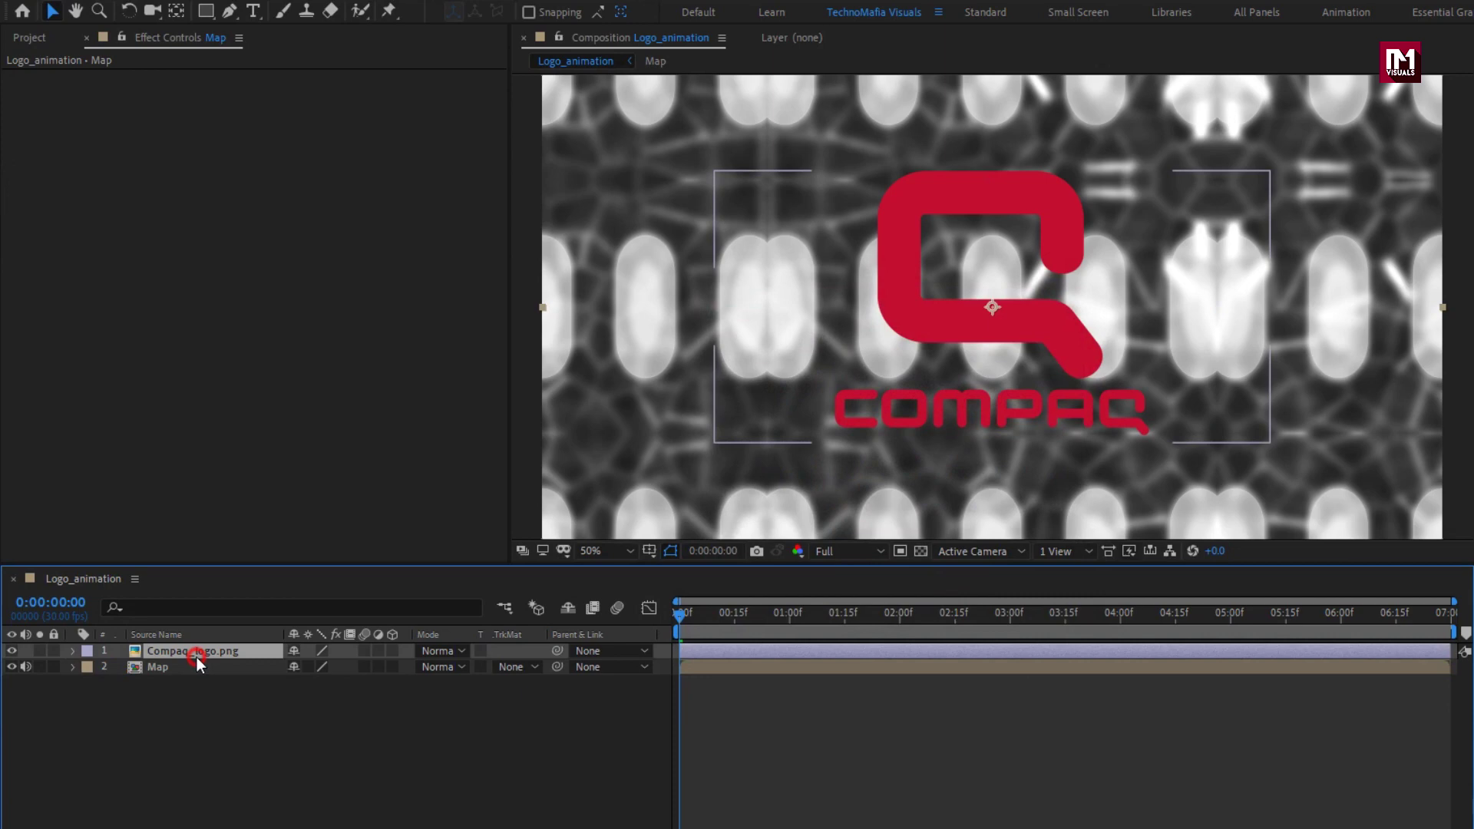
right_click(197, 657)
left_click(235, 579)
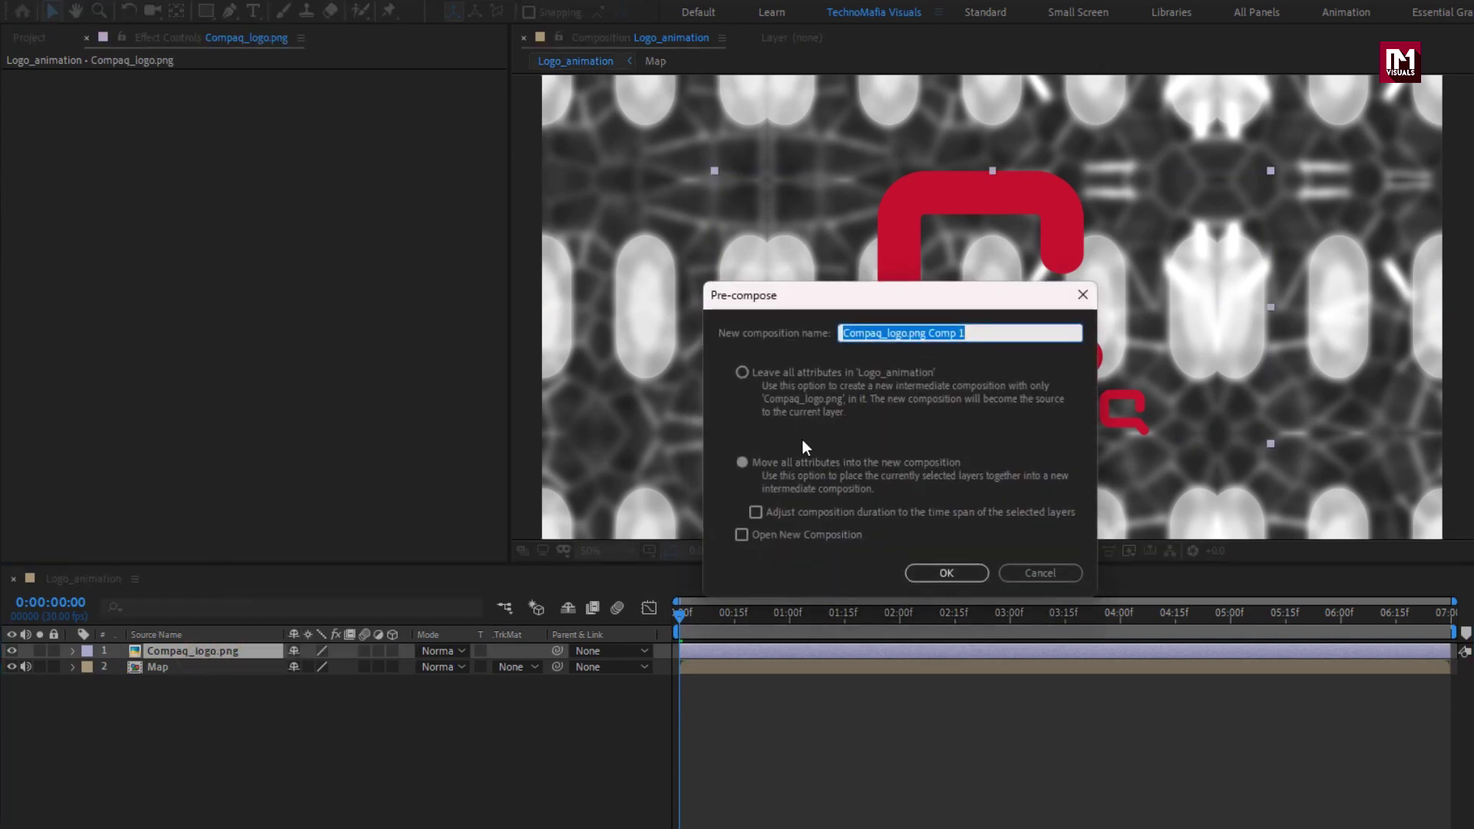
type("Logo")
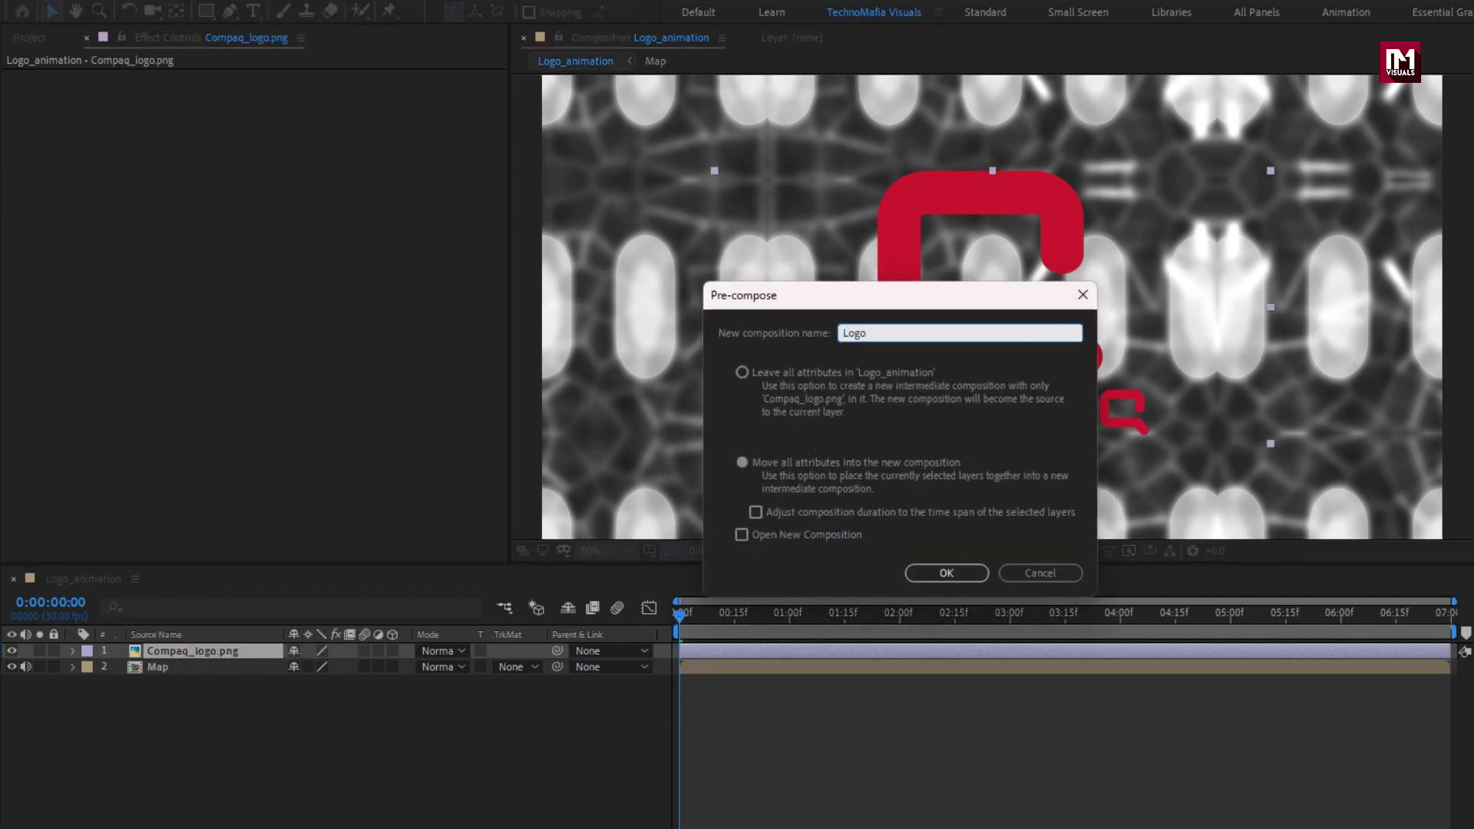
left_click(947, 573)
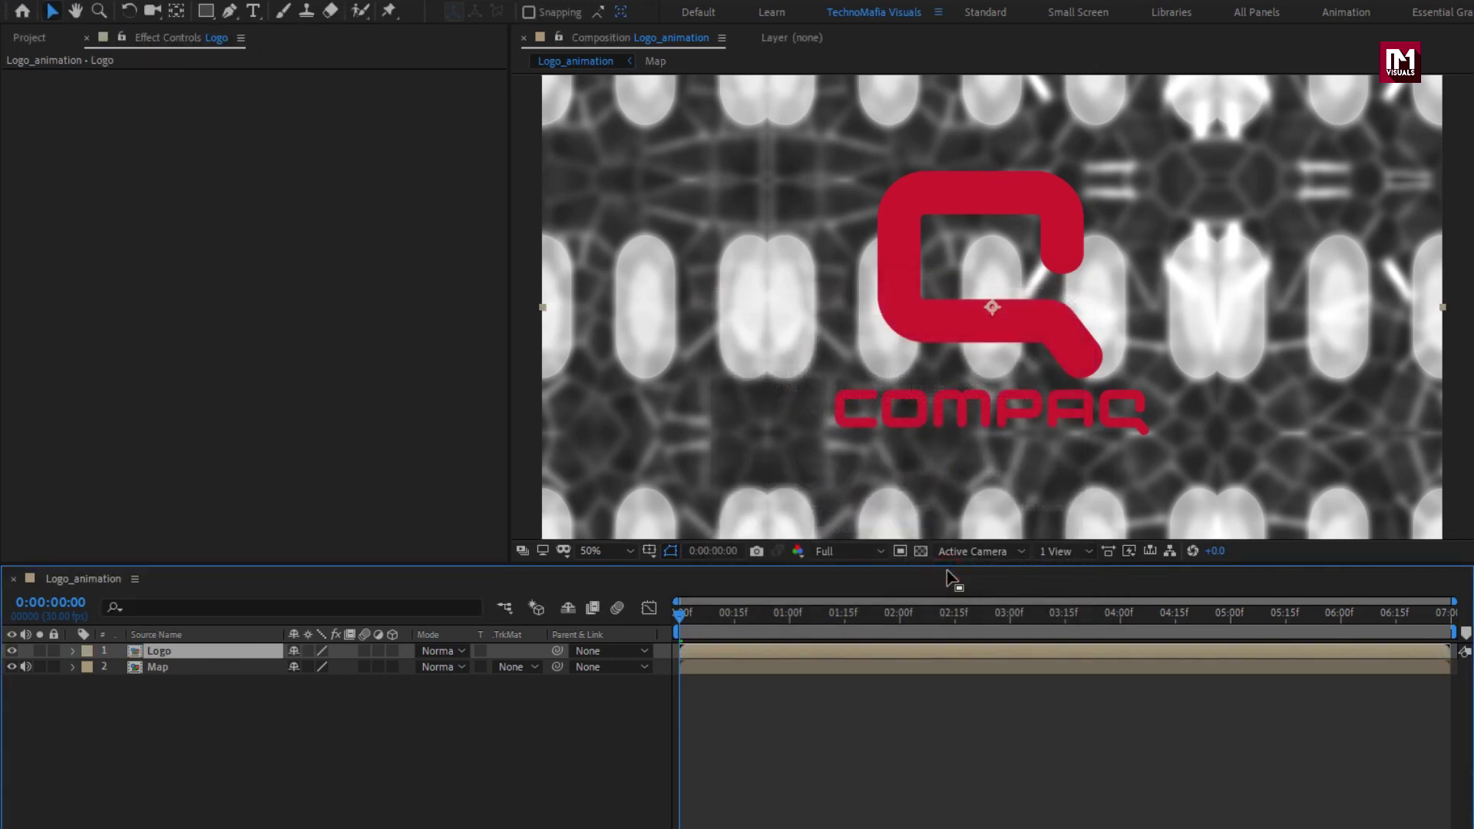
Set Map's track matte to Alpha Matte 'Logo'.
left_click(189, 666)
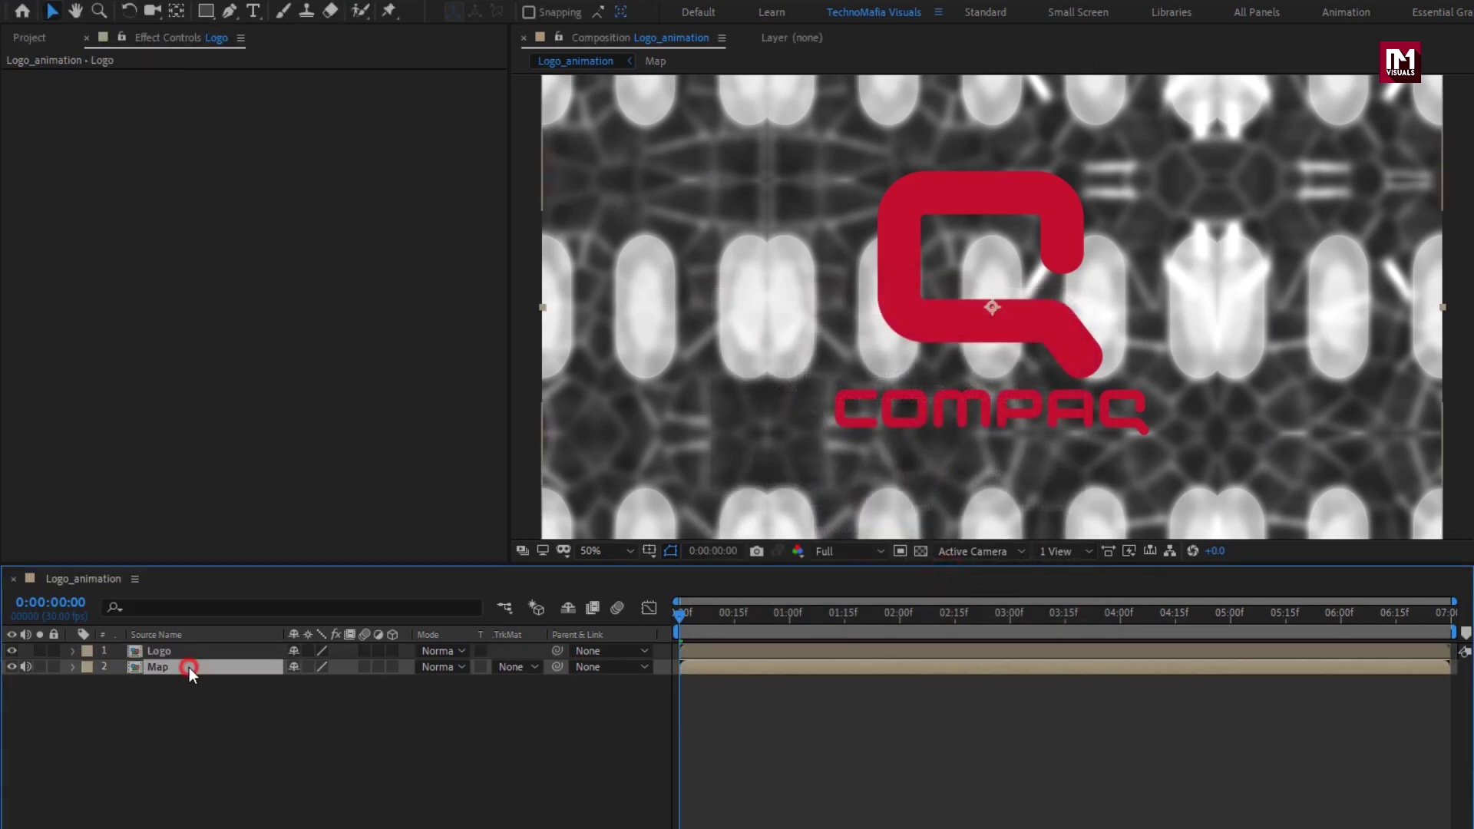
left_click(511, 669)
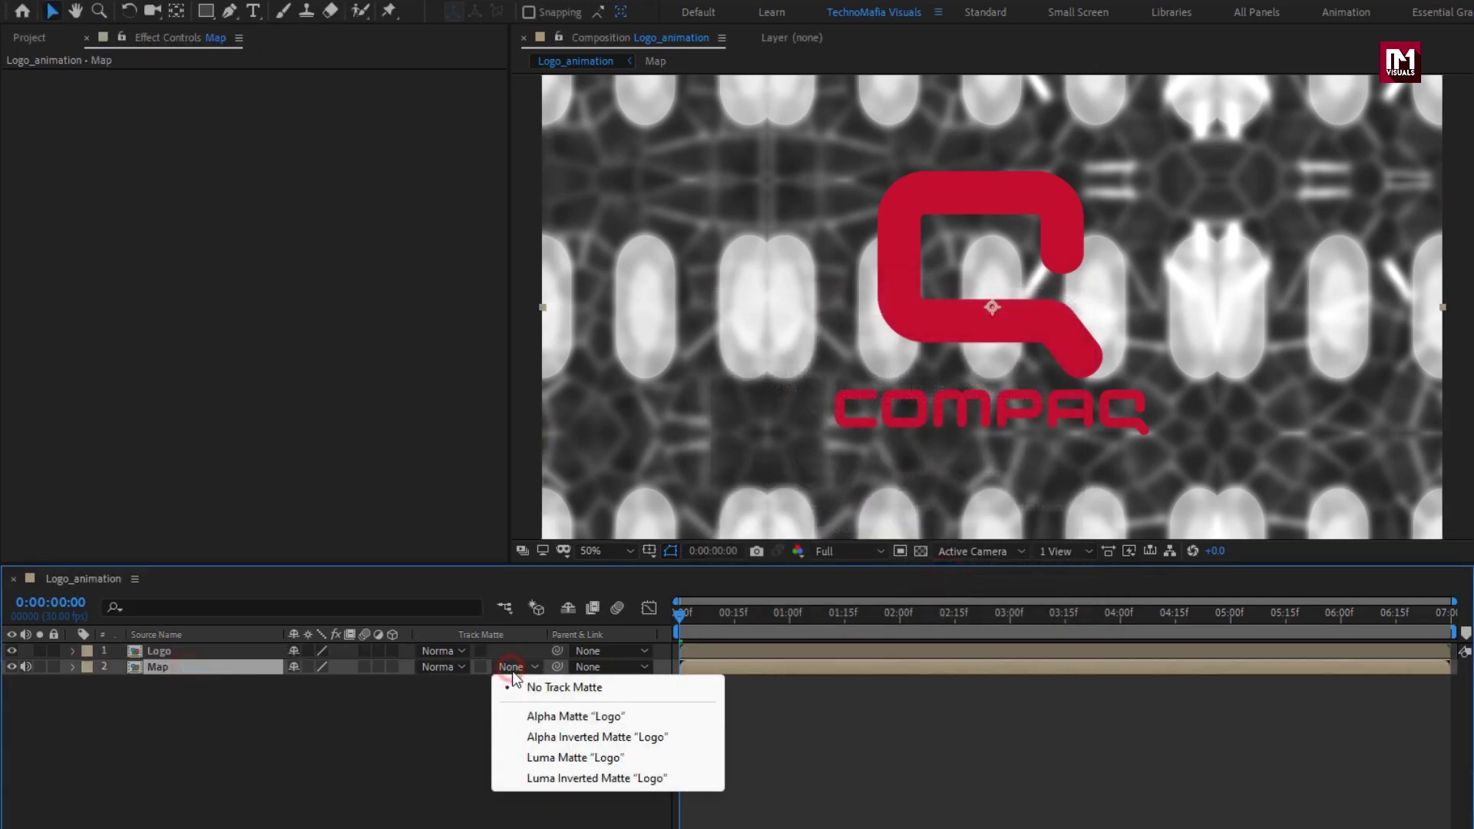
left_click(523, 717)
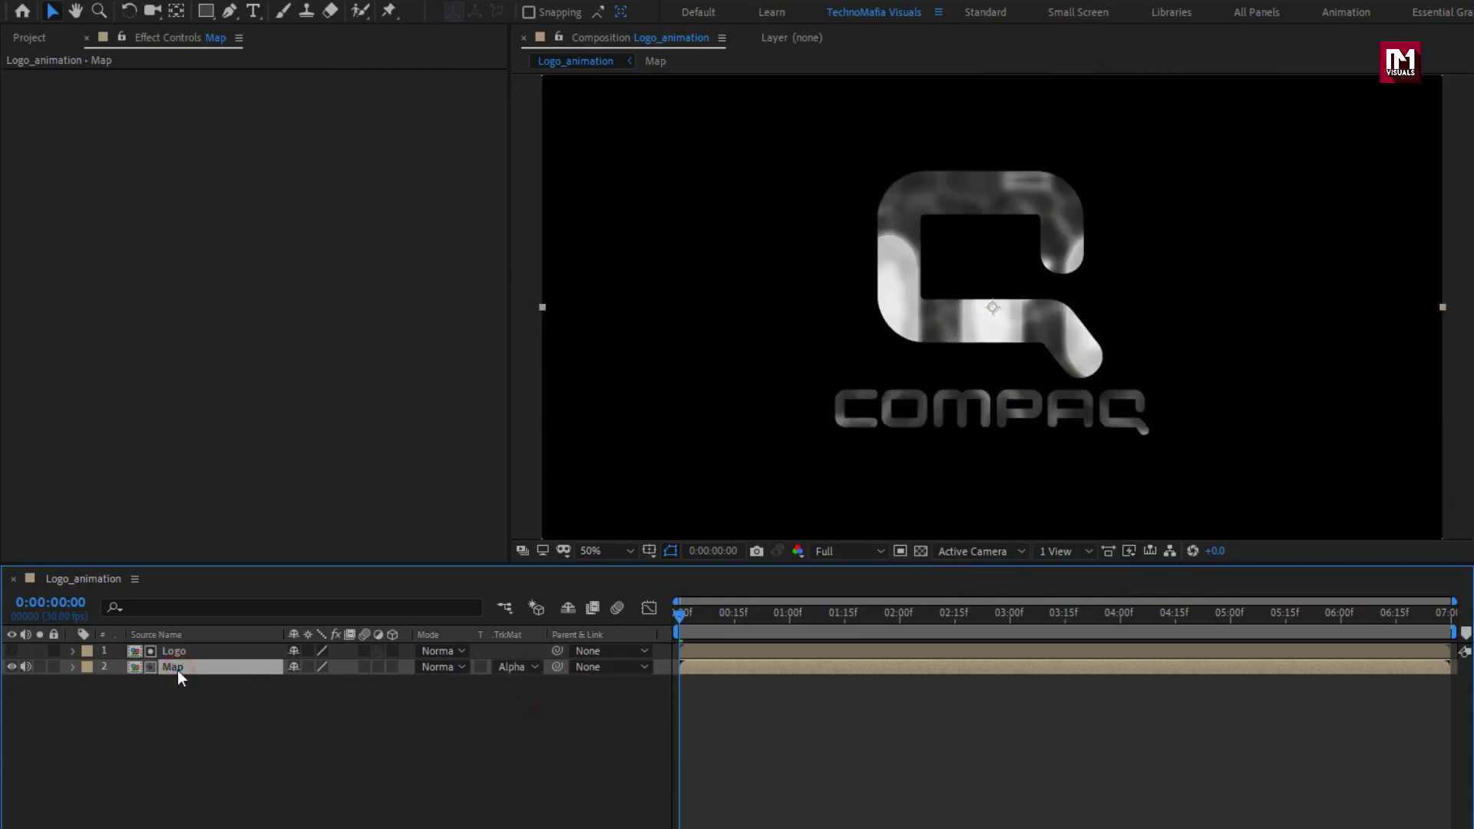
Apply CC Glass to Map, using the Logo layer's alpha as bump map.
left_click(1267, 63)
left_click_drag(1268, 63, 1204, 69)
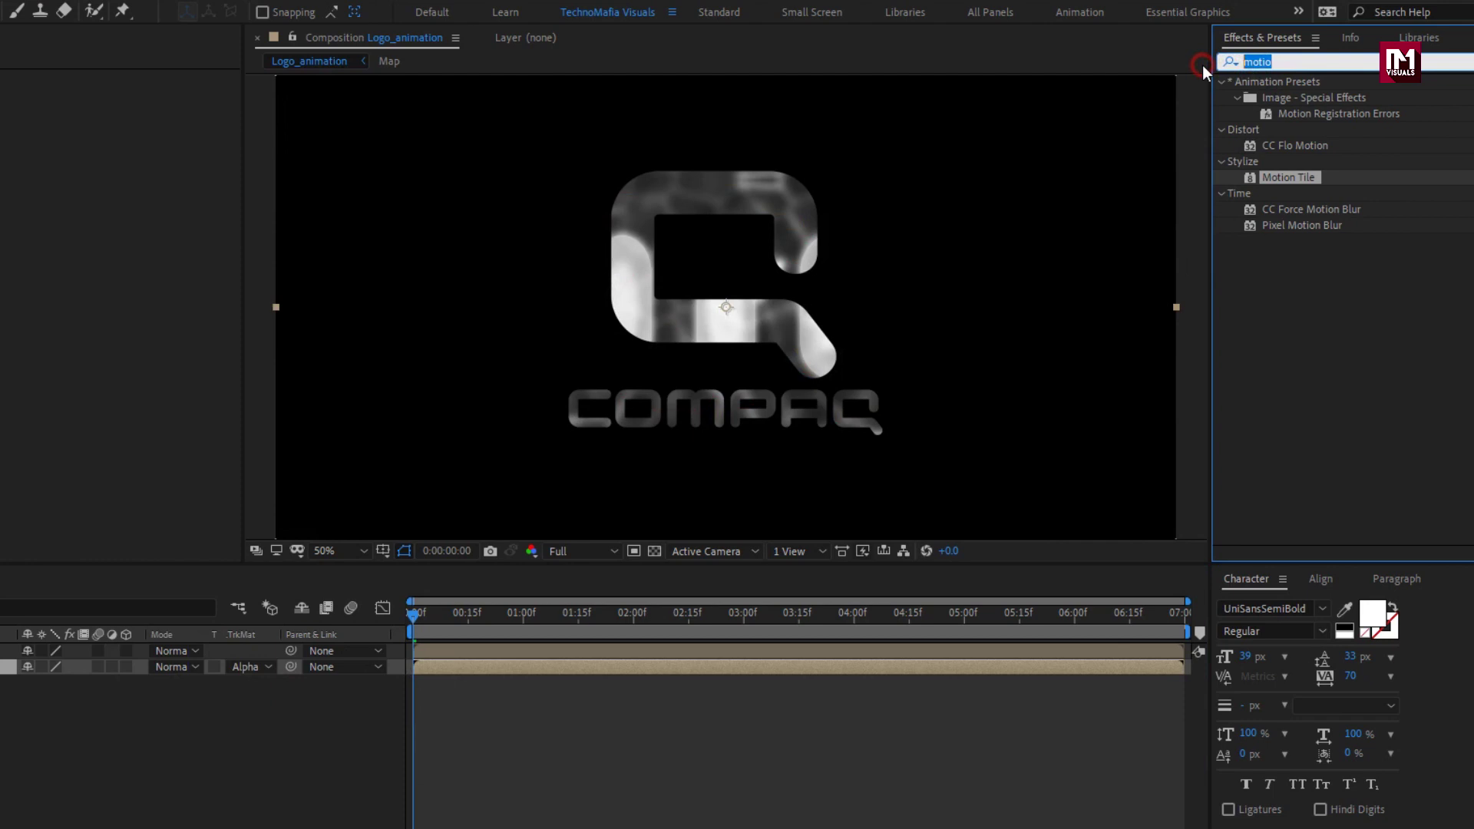
type("cc gl")
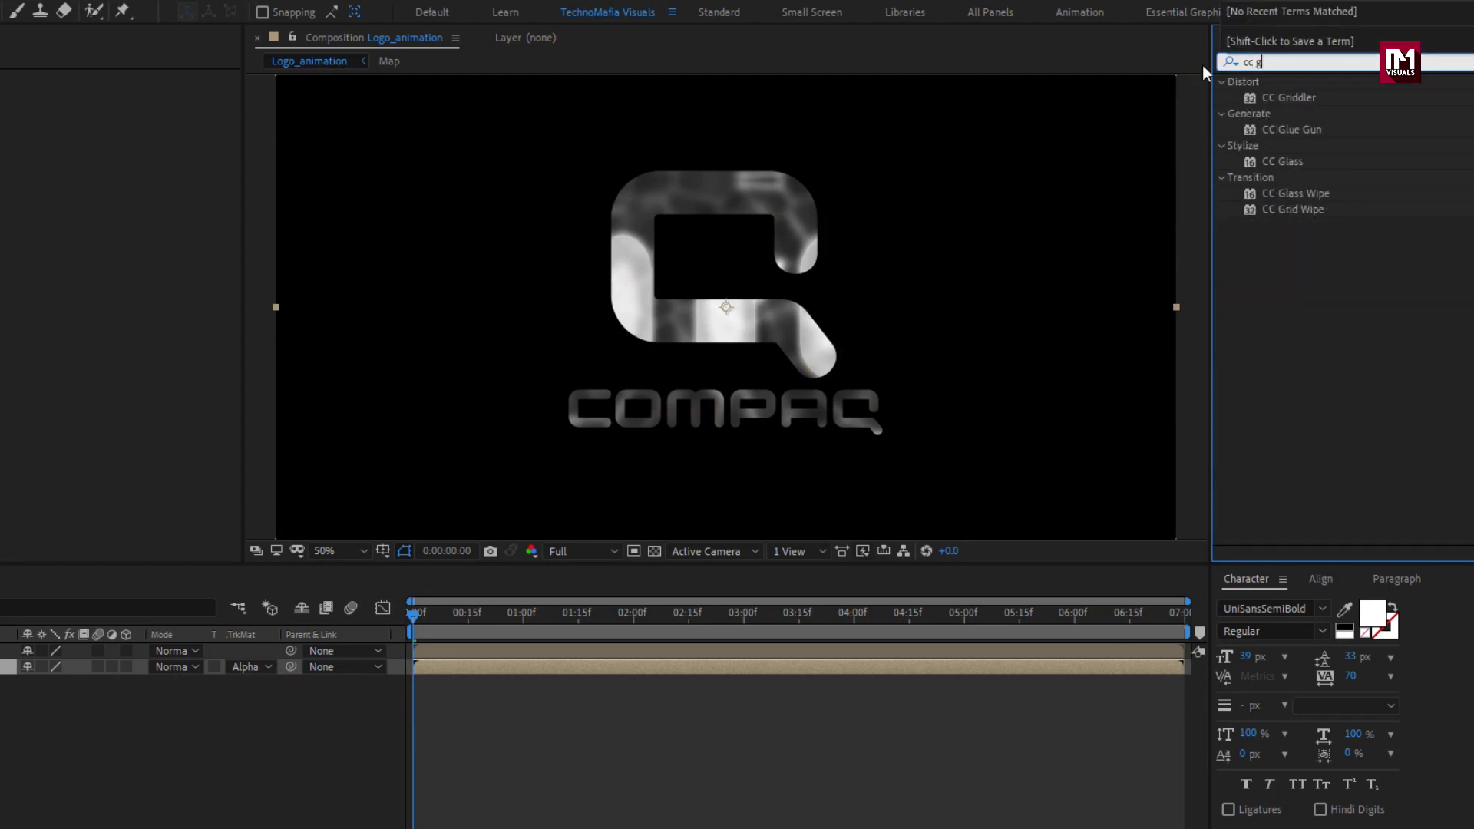
double_click(1280, 131)
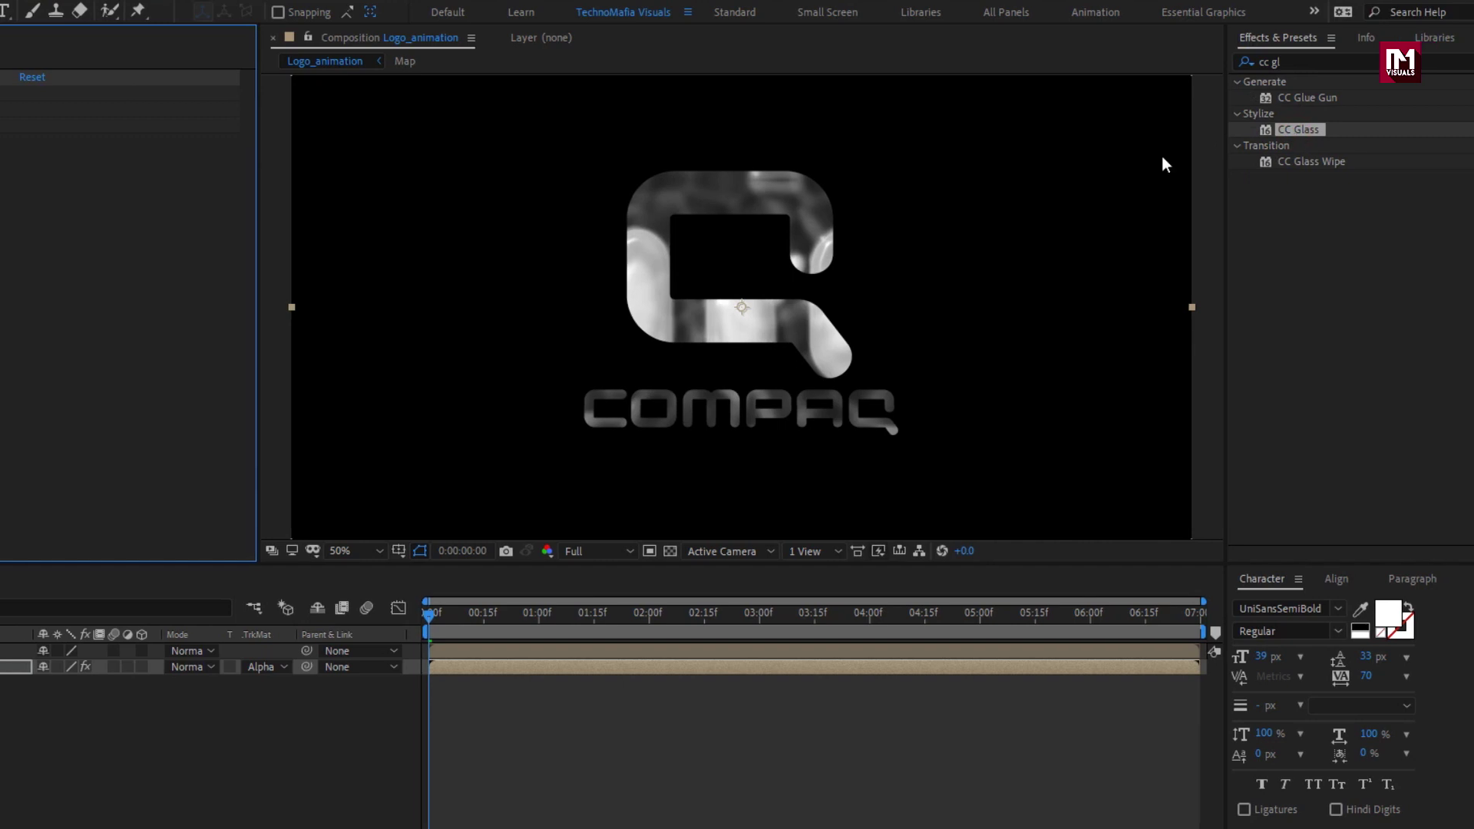
left_click(26, 93)
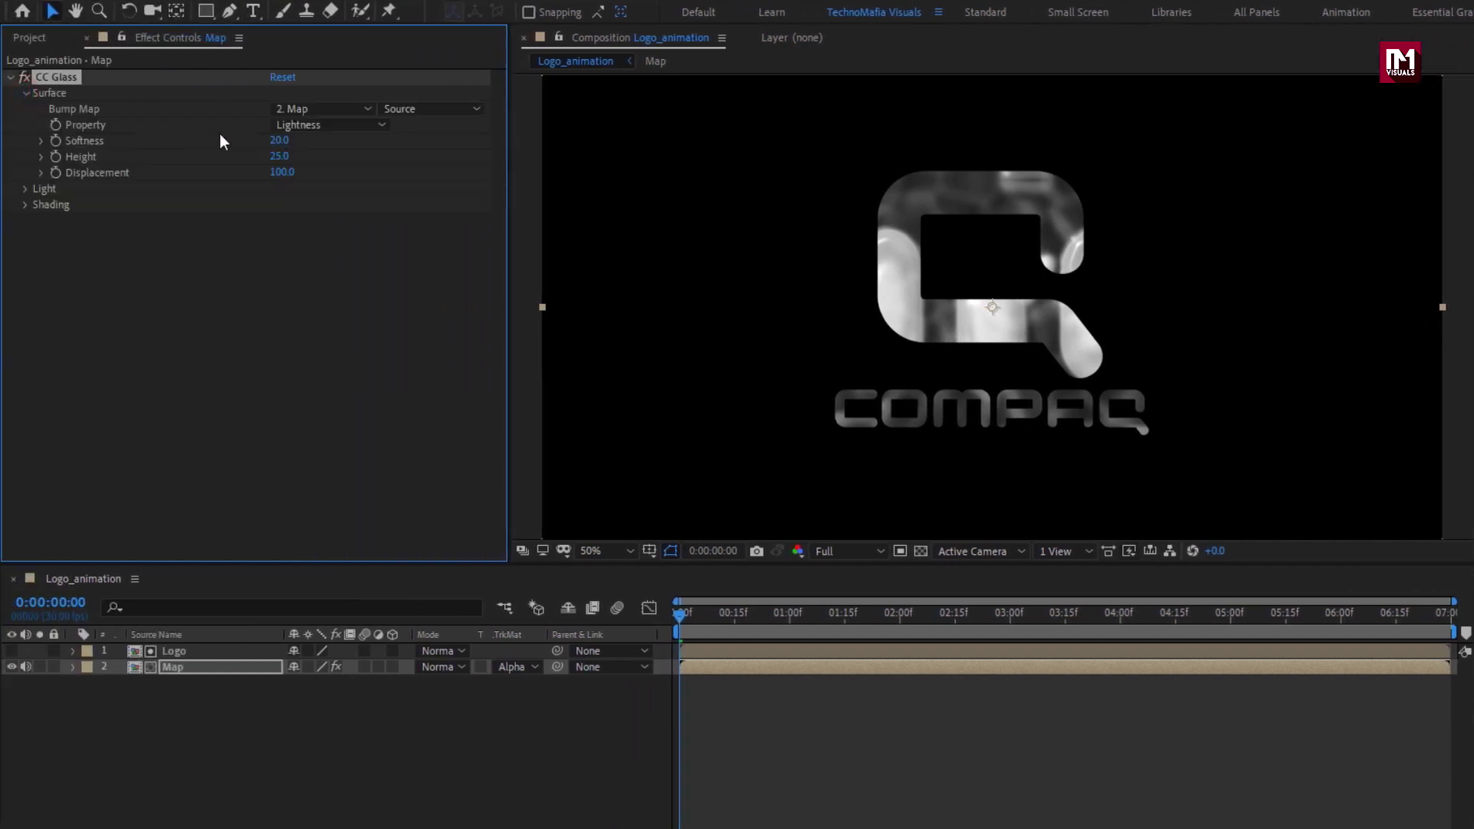
left_click(345, 109)
left_click(356, 156)
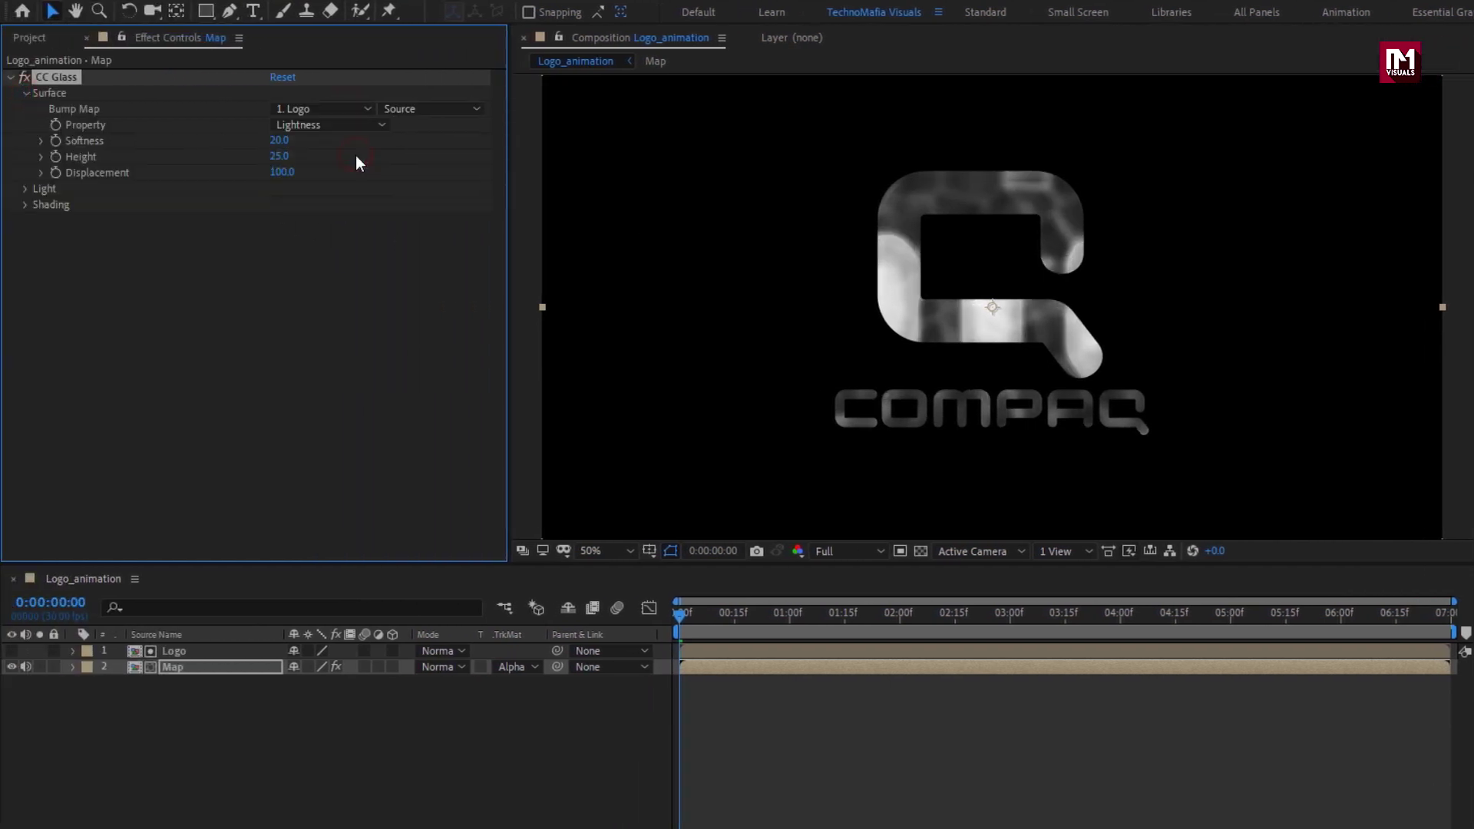
left_click(323, 125)
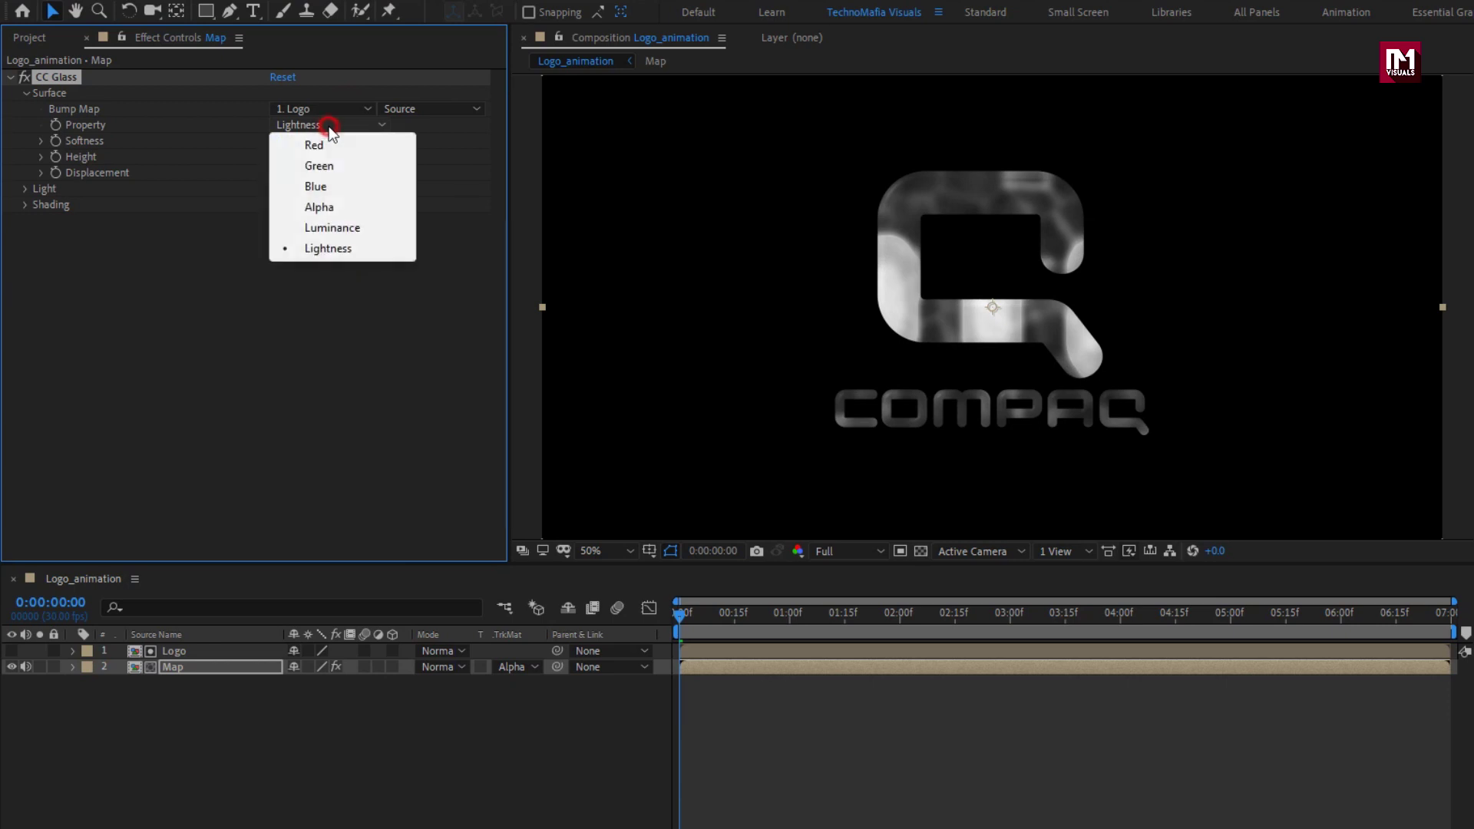
left_click(338, 206)
Set CC Glass Softness to 10, Height to -20 and Displacement to -500.
left_click(281, 142)
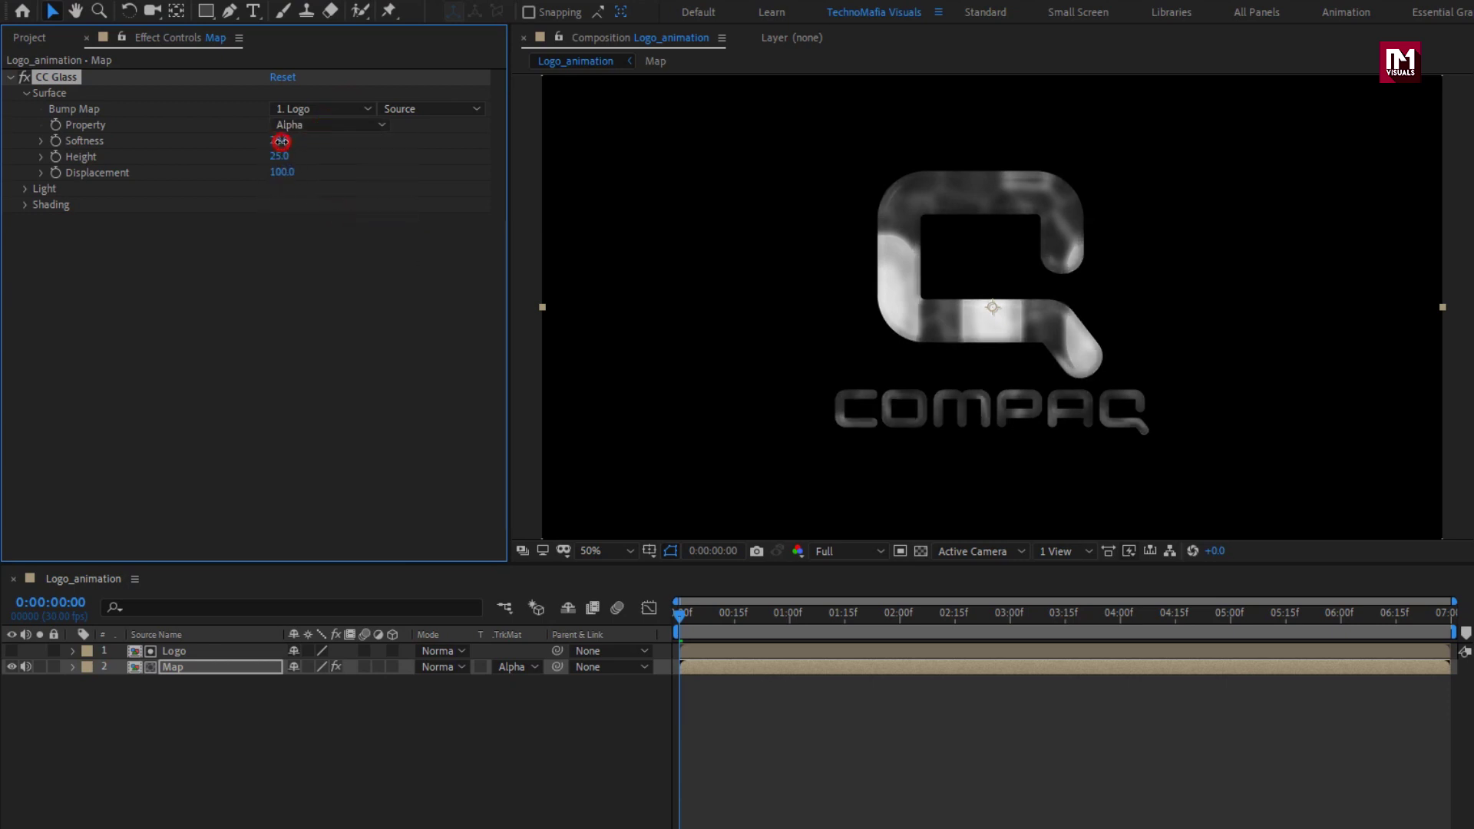
type("10")
key("Return")
left_click(279, 158)
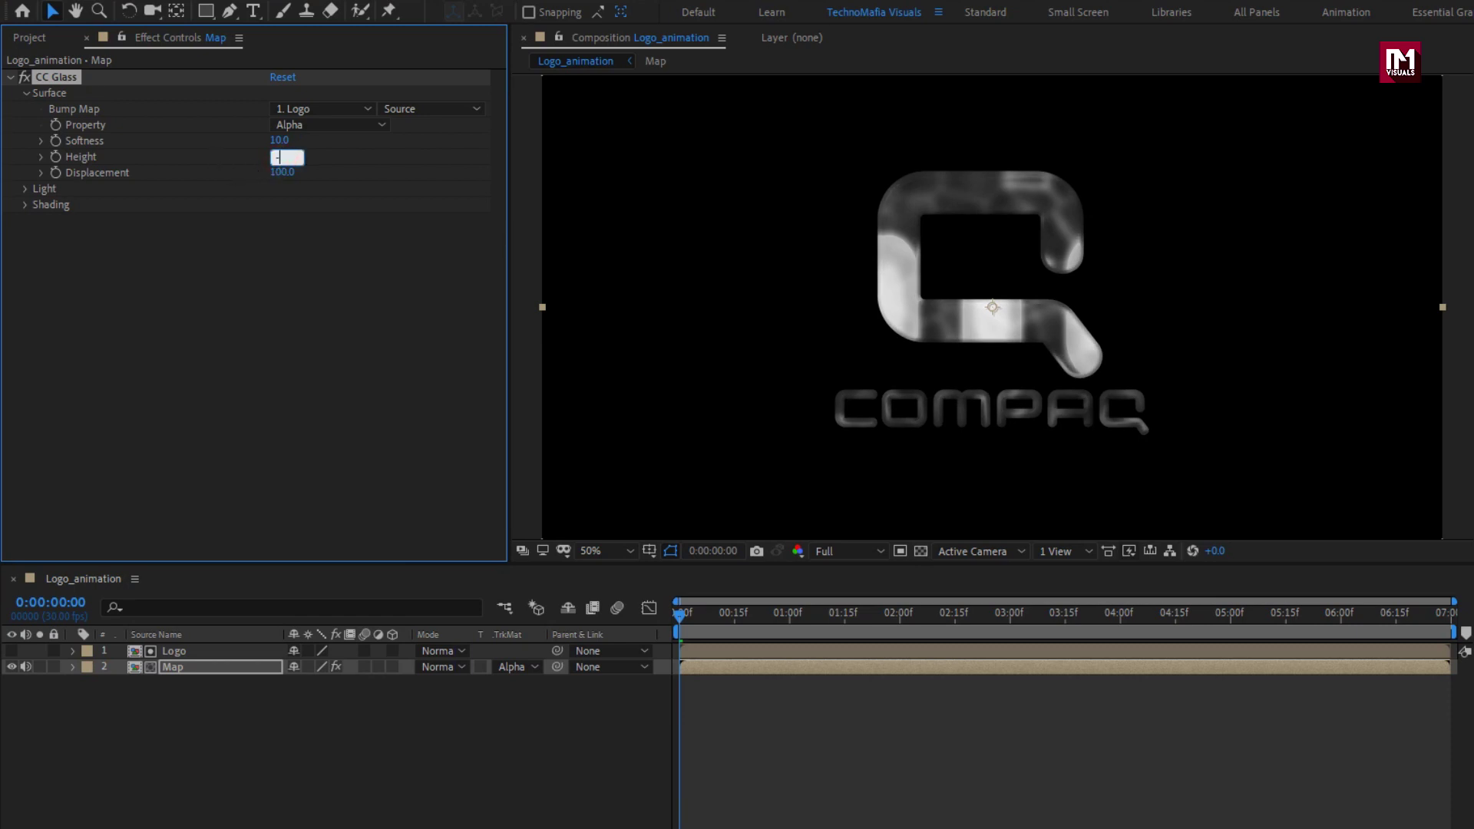
type("-20")
key("Return")
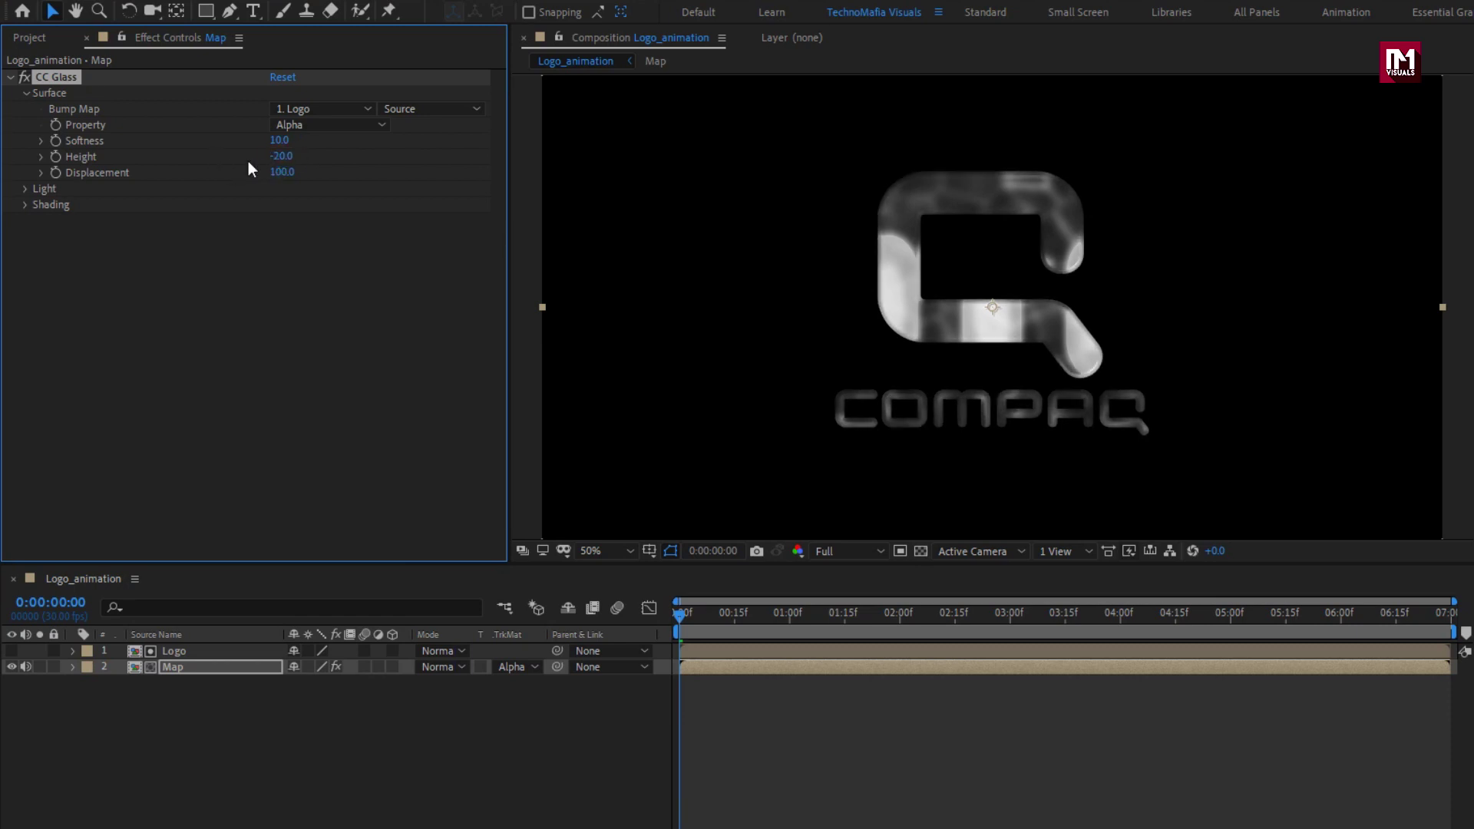
left_click(282, 173)
type("-500")
key("Return")
left_click(12, 78)
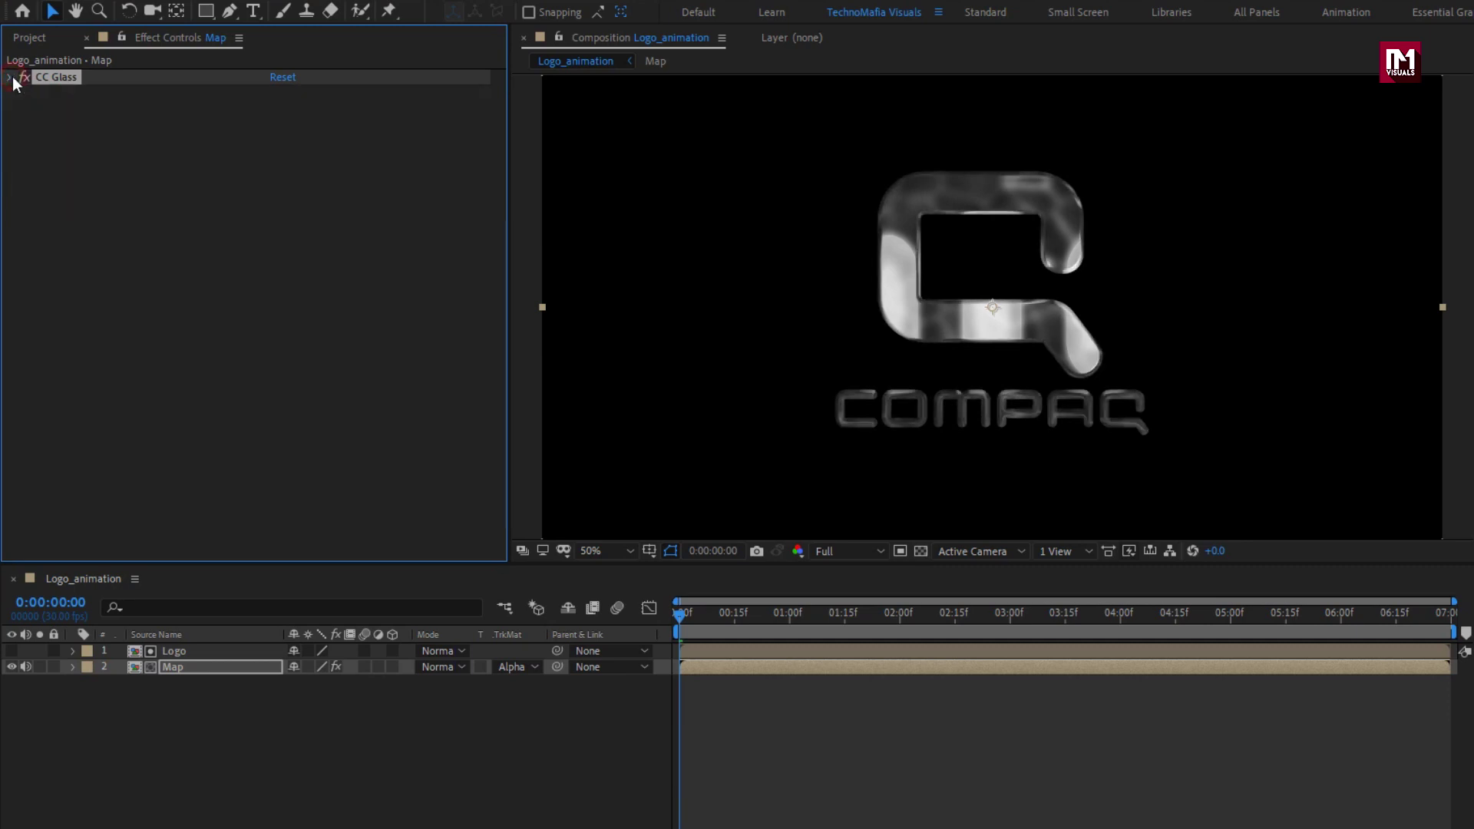
left_click(1272, 63)
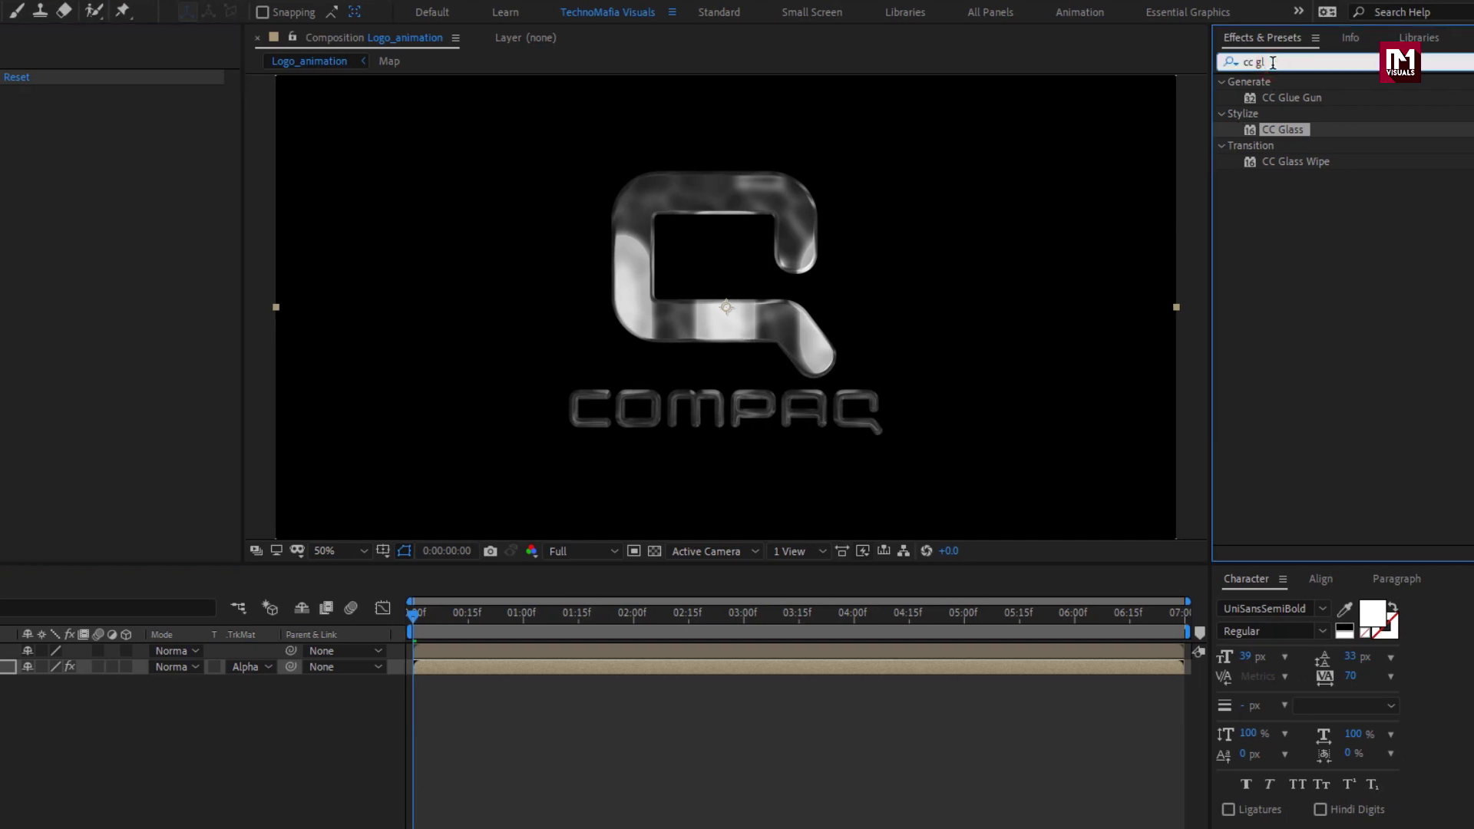
Apply CC Blobbylize to Map with Blob Layer set to Logo and Property to Alpha.
key("BackSpace")
key("BackSpace")
type("bl")
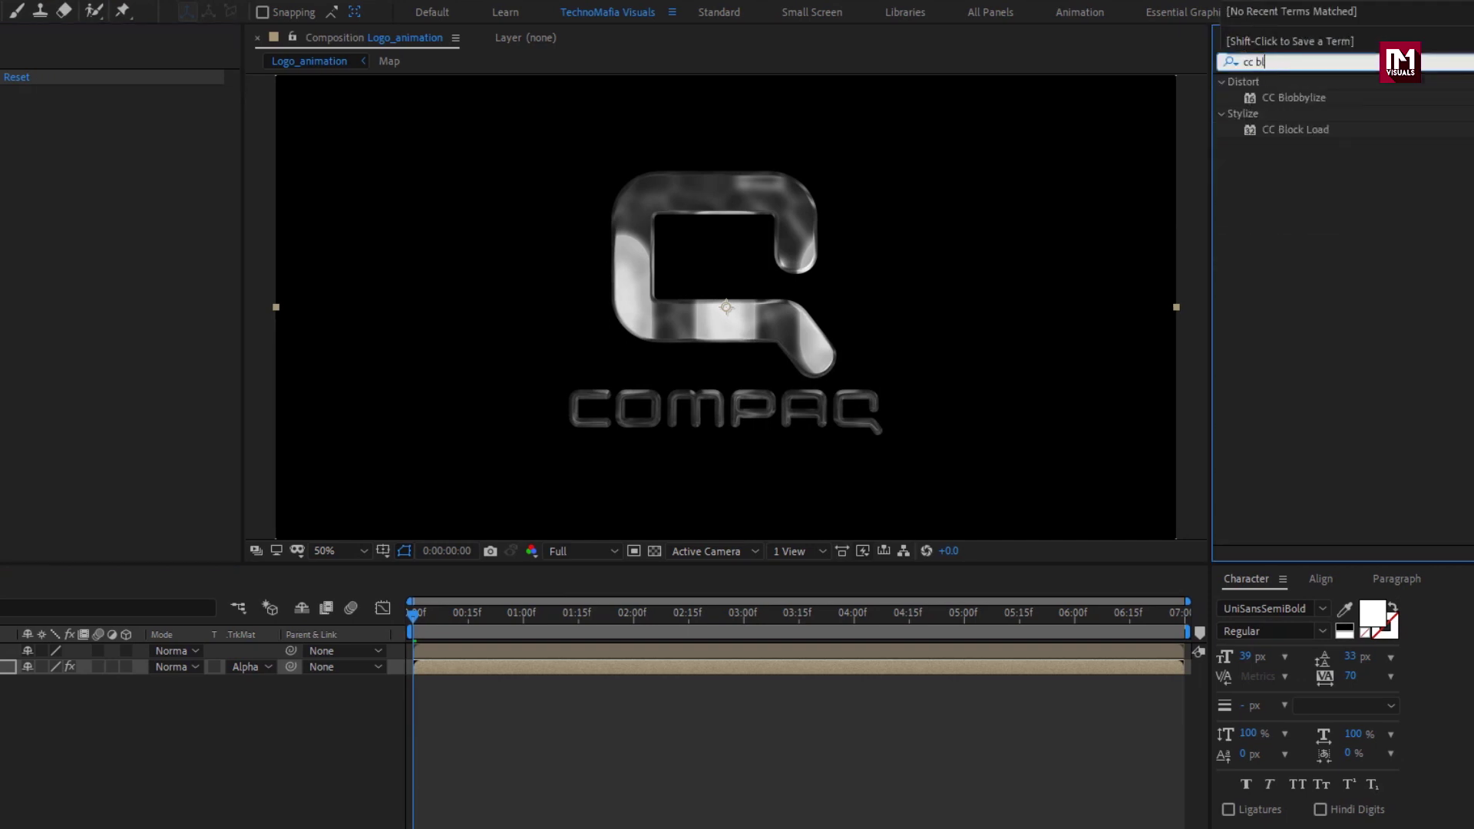
left_click(1298, 97)
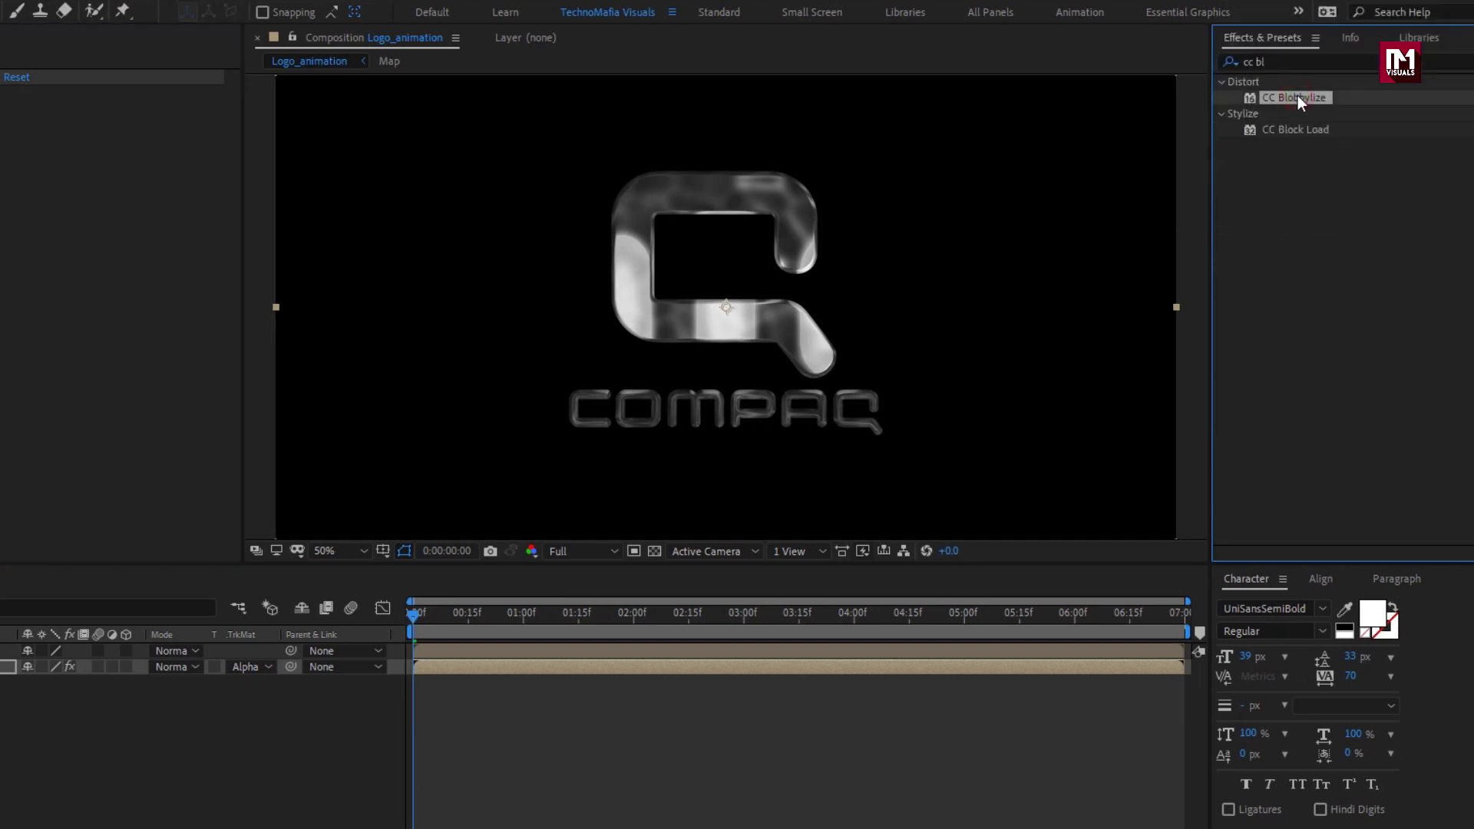
double_click(1298, 97)
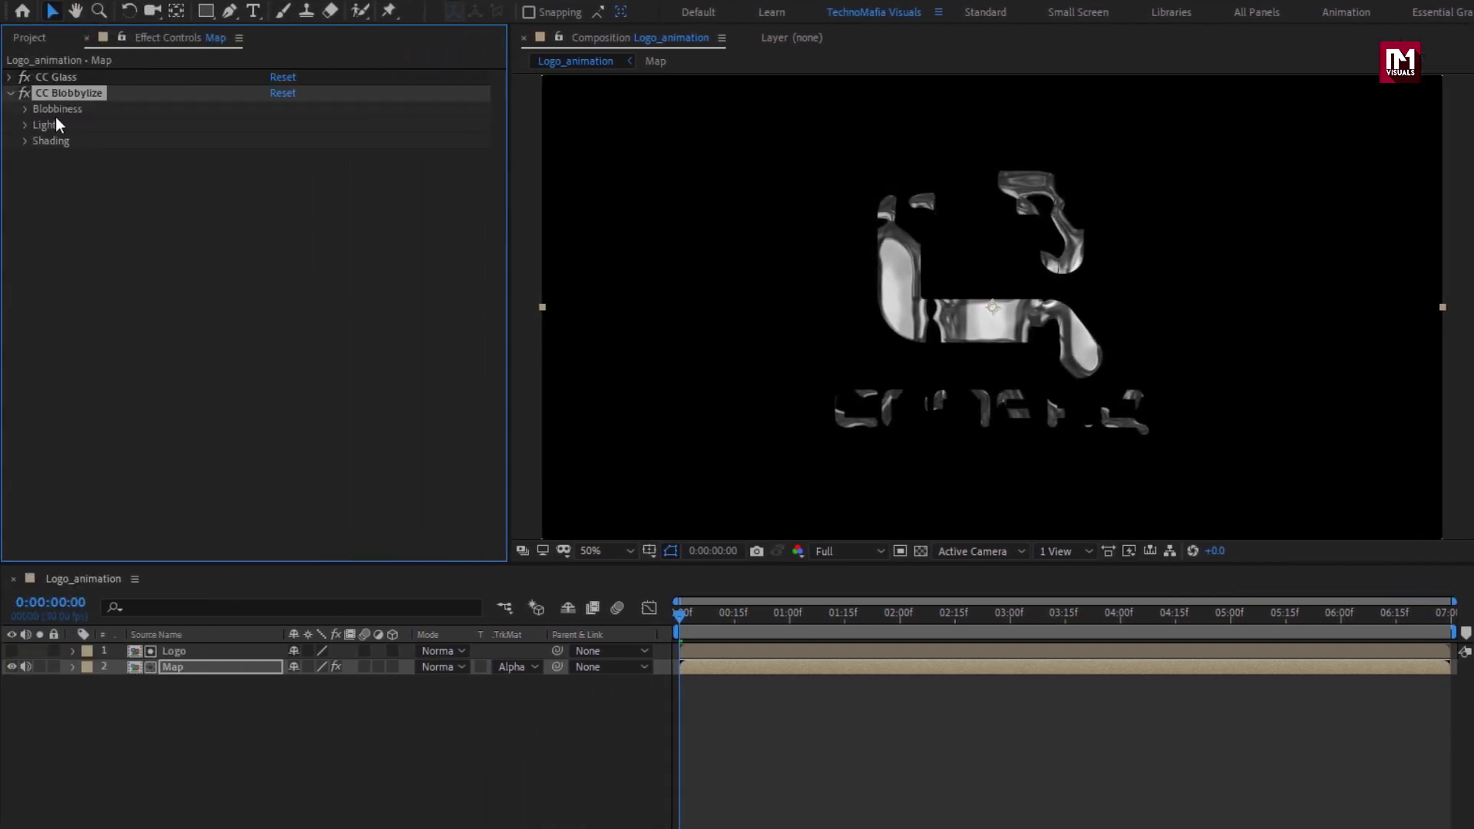
left_click(26, 110)
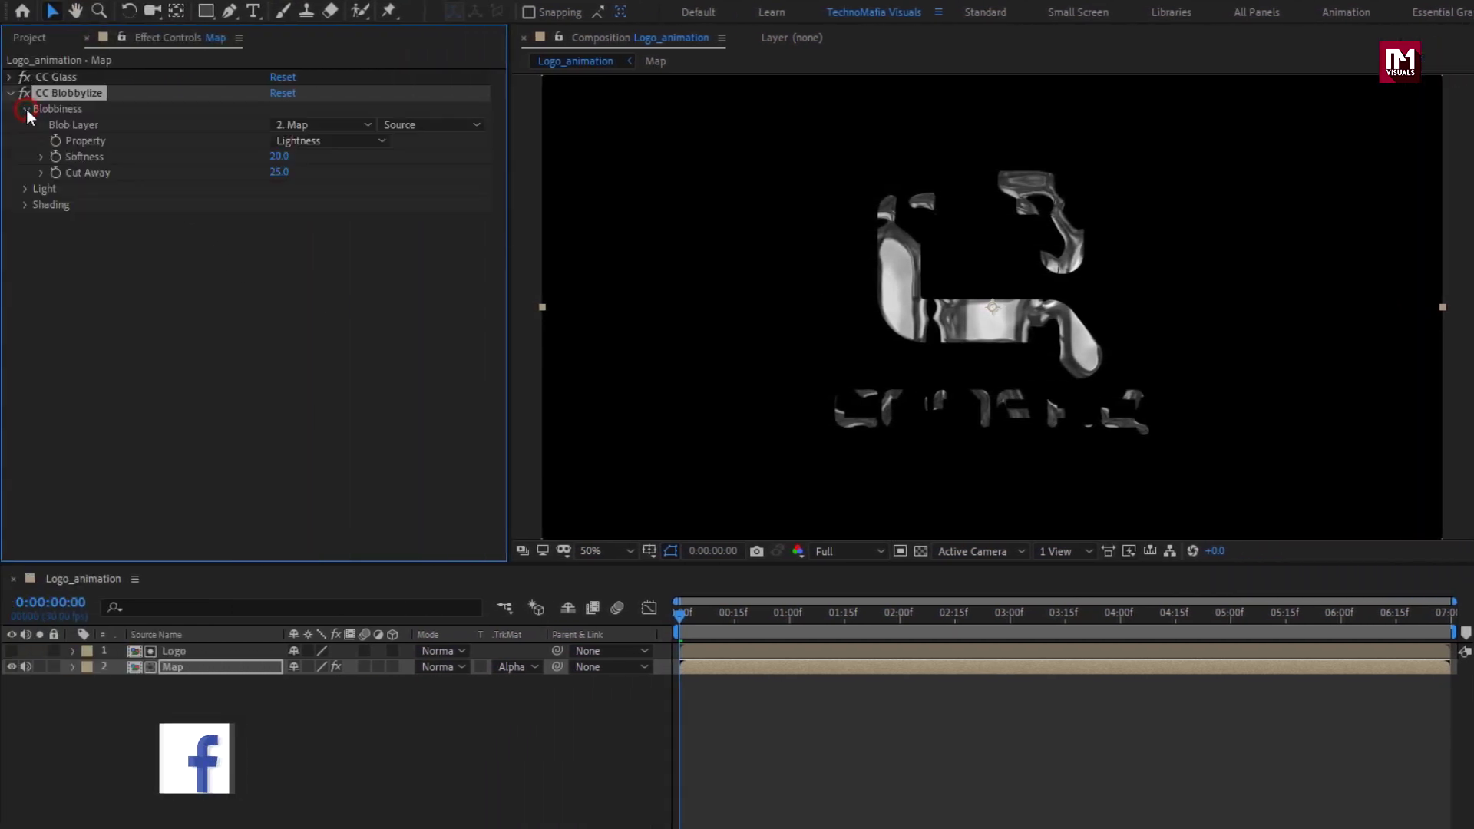
left_click(301, 129)
left_click(337, 174)
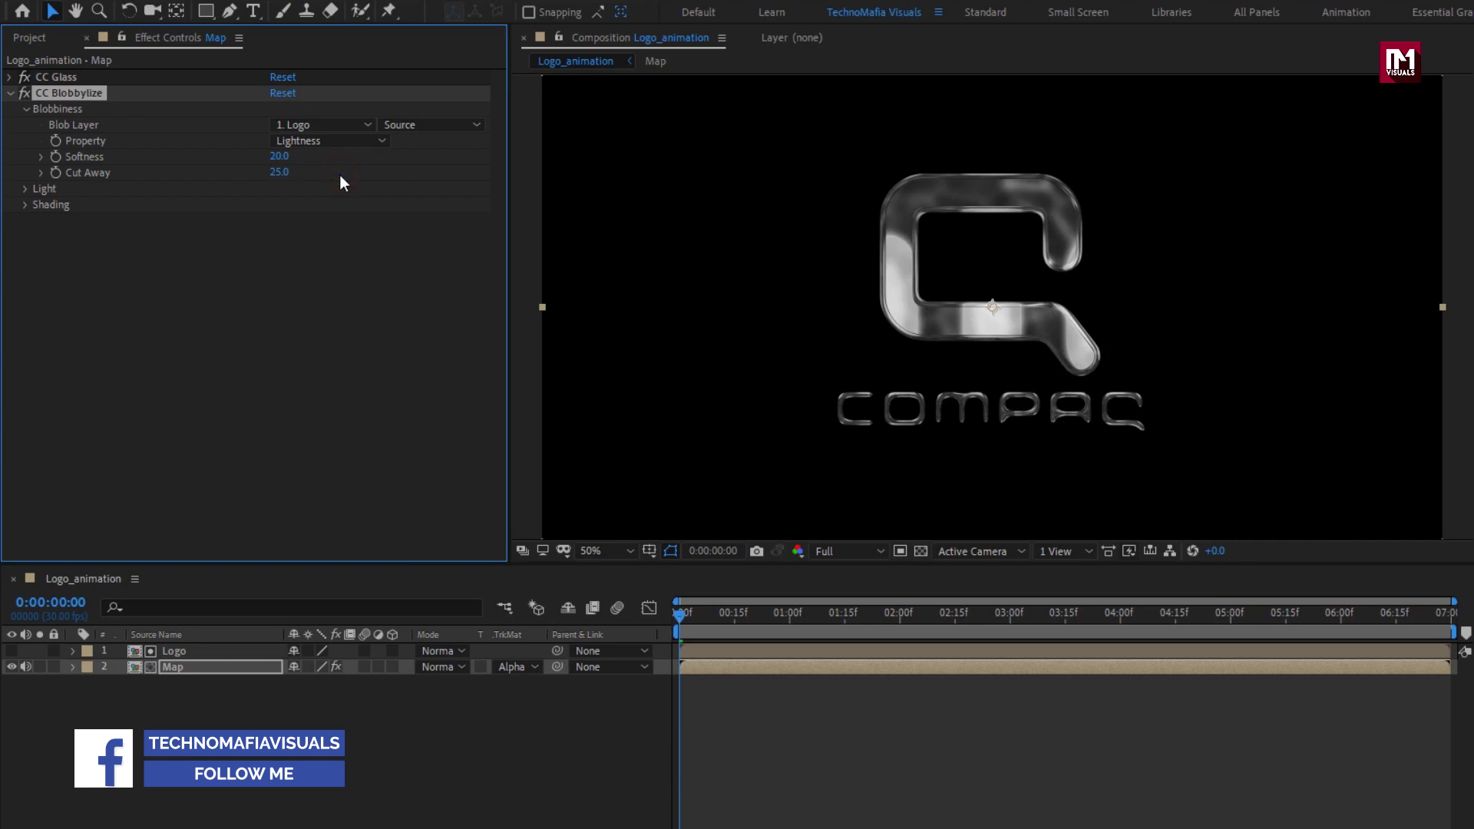
left_click(312, 141)
left_click(325, 218)
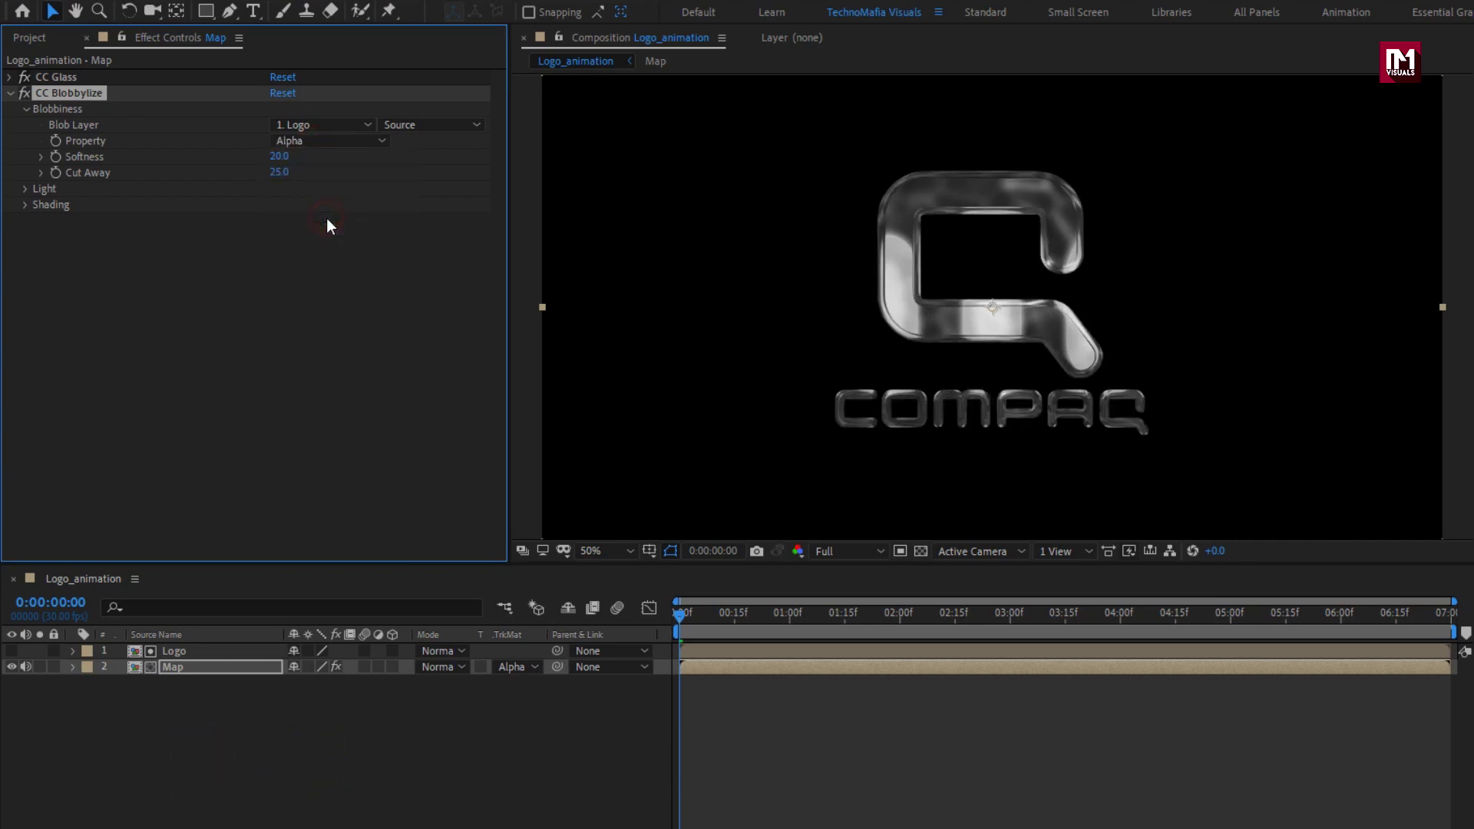
left_click(279, 156)
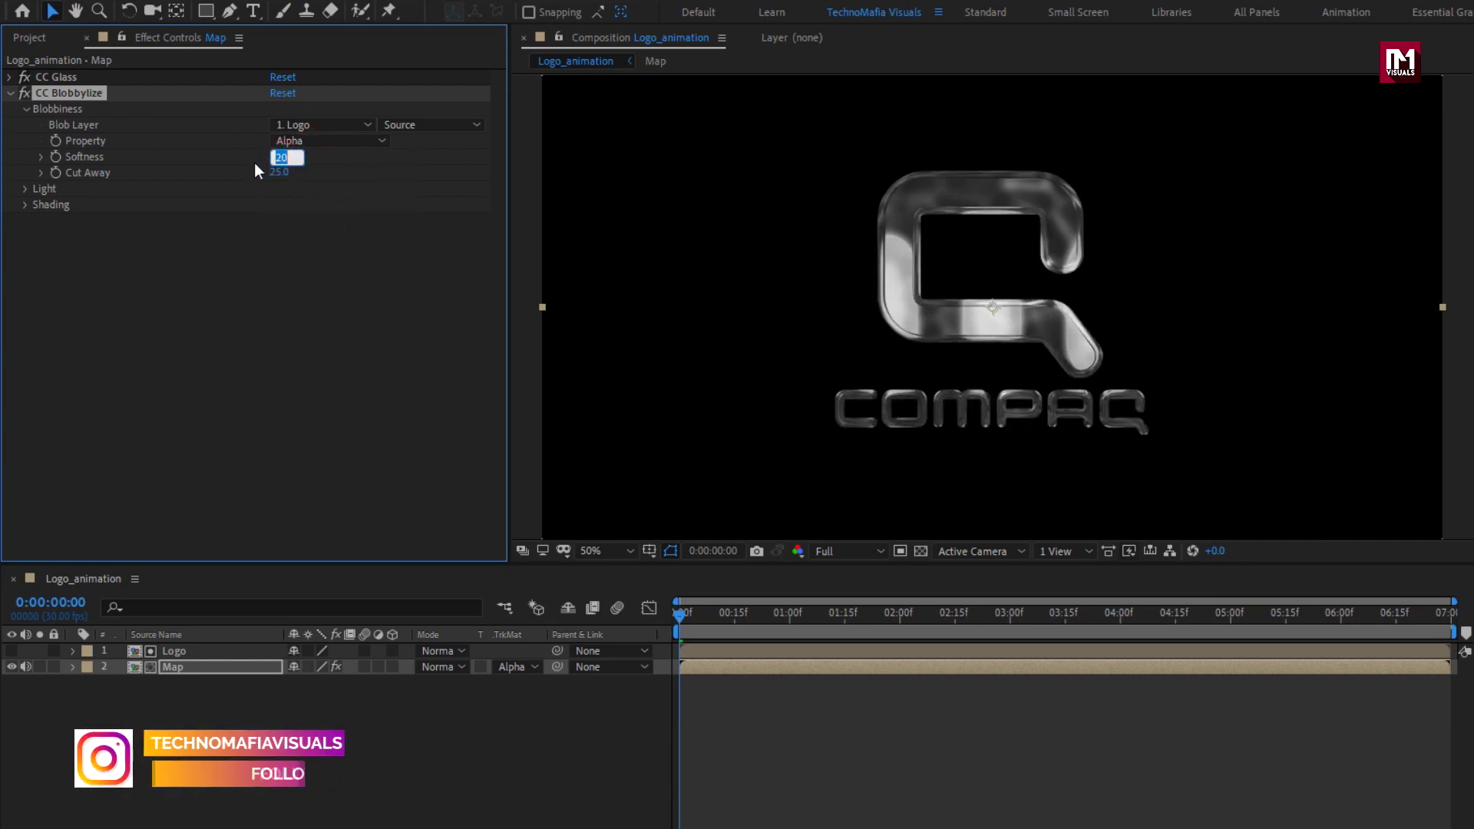
Keyframe Blobbylize Softness at 200 at 0:00, 80 at 1:00 and 0 at 2:15.
type("200")
key("Return")
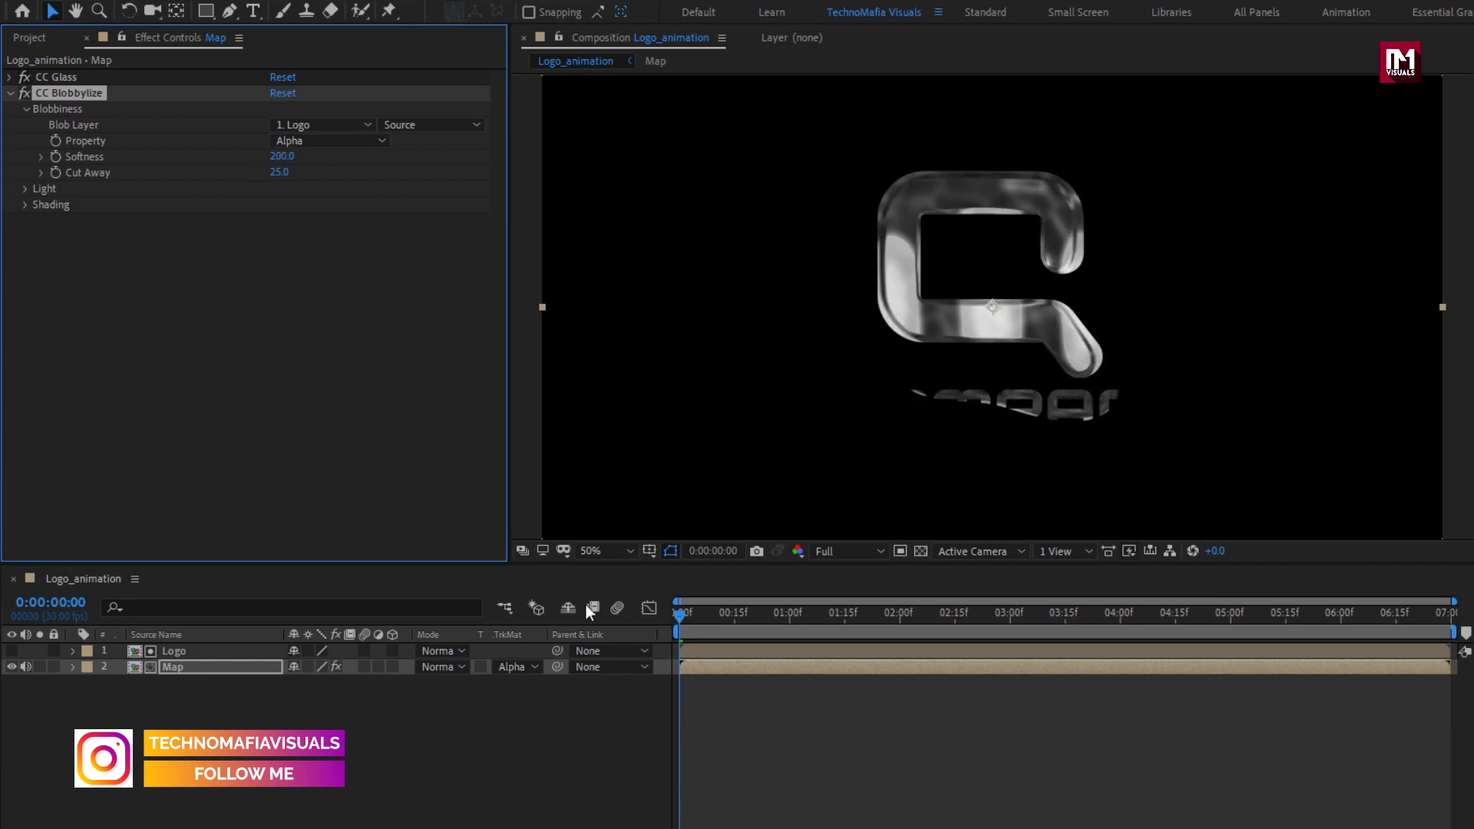
left_click(678, 620)
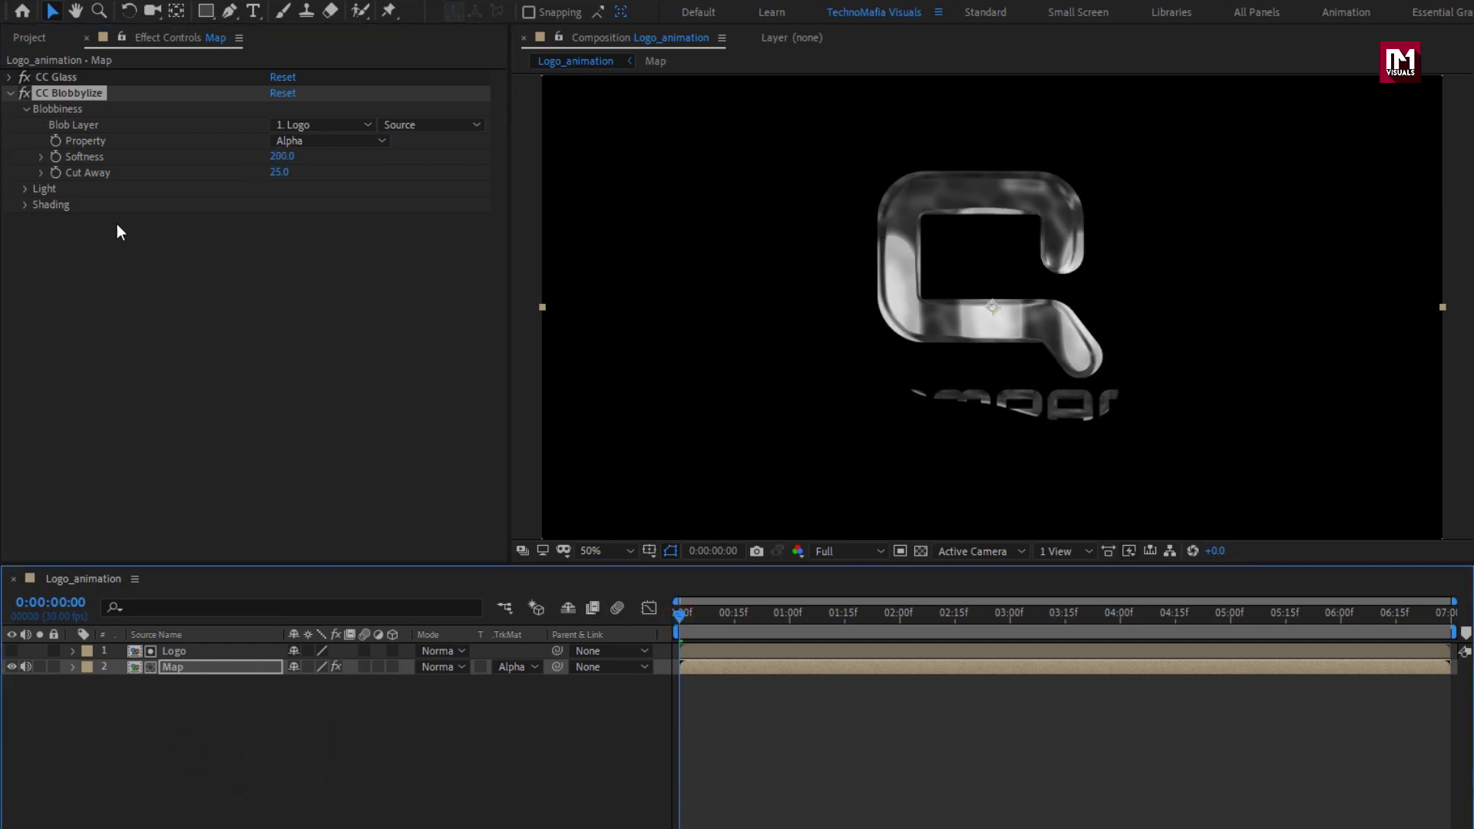
left_click(55, 156)
left_click_drag(841, 621, 791, 626)
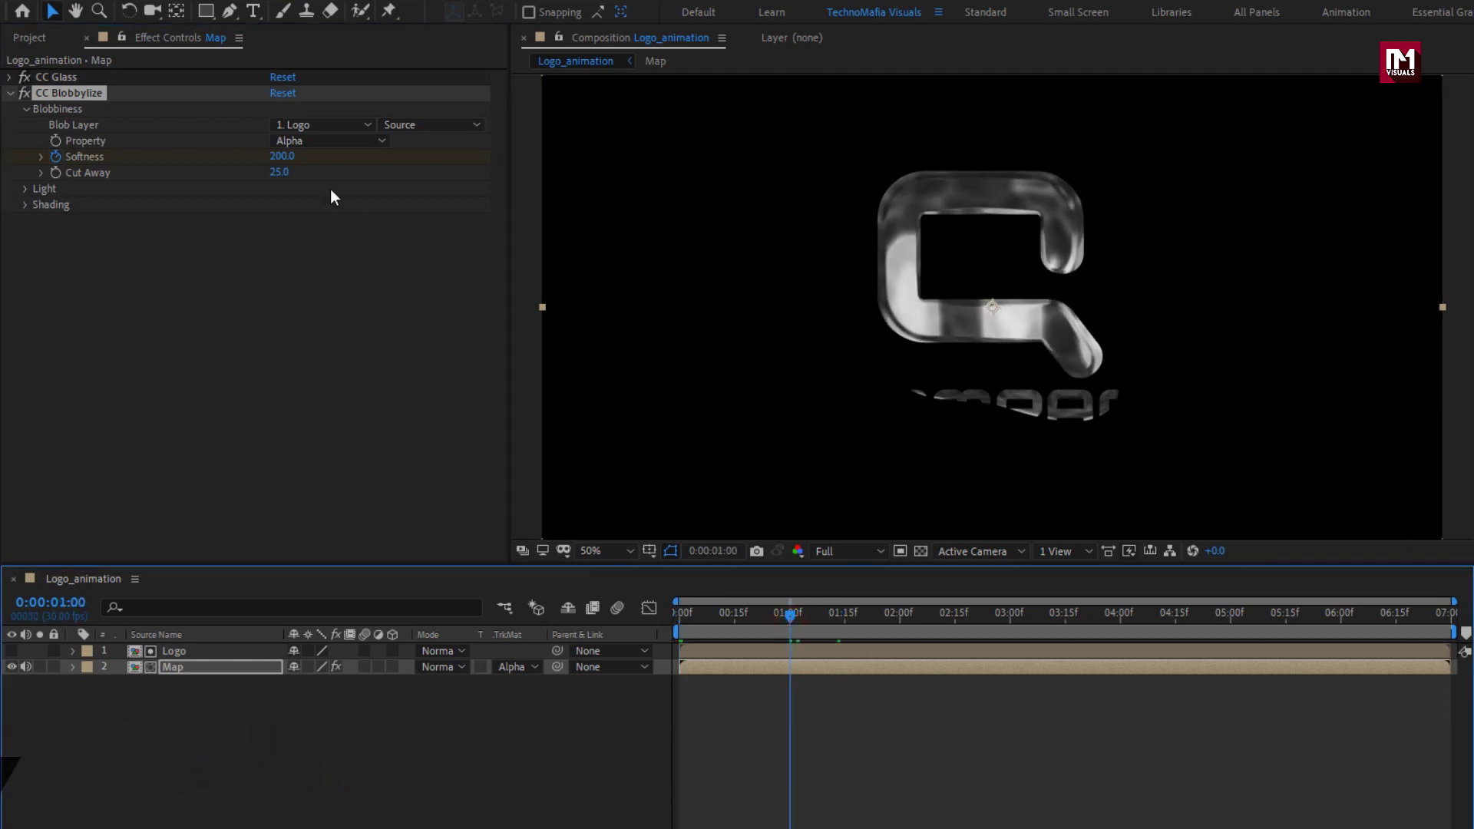
left_click(282, 157)
type("80")
key("Return")
left_click_drag(894, 610, 956, 621)
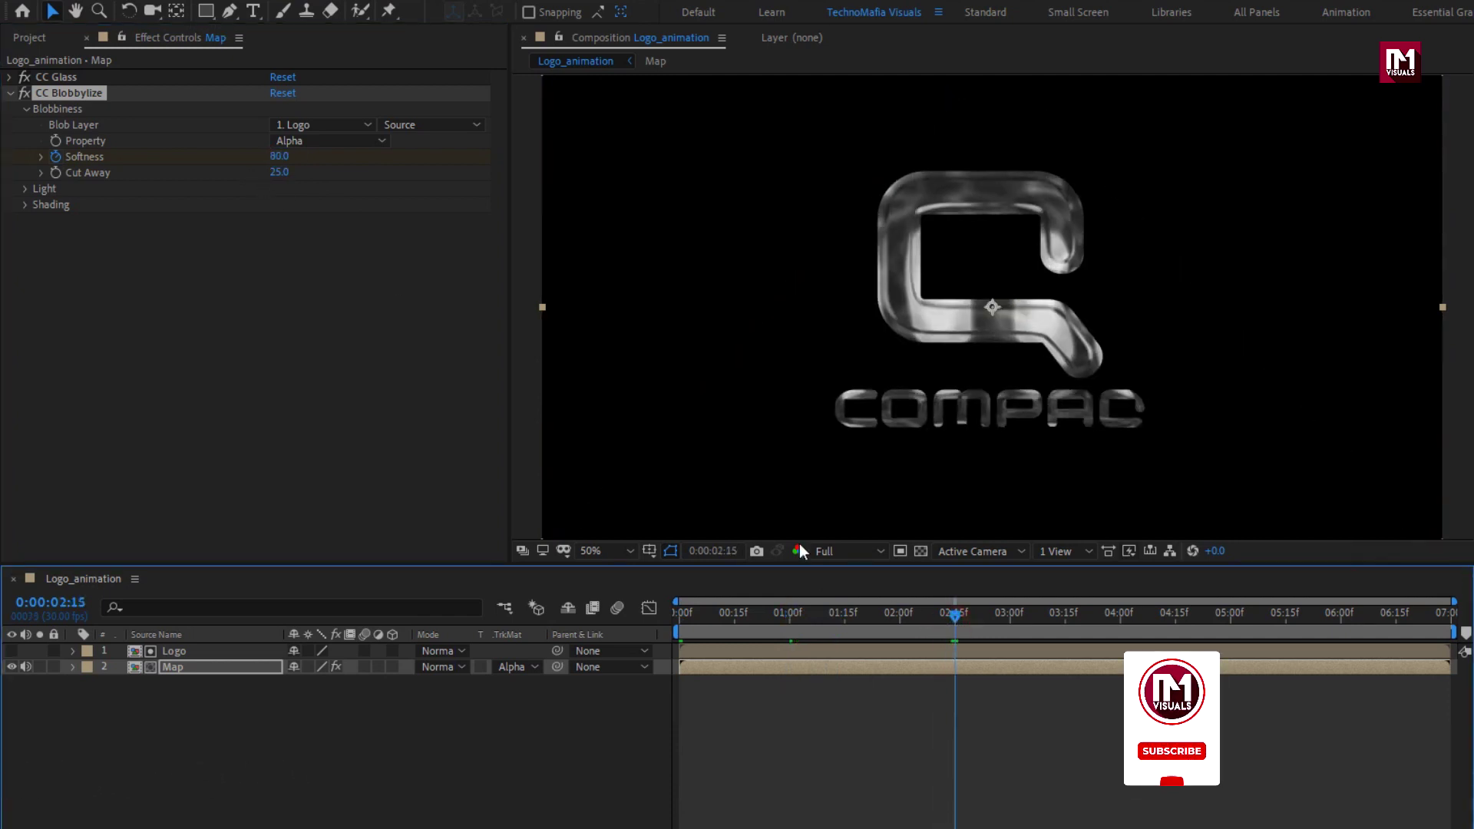
left_click(279, 158)
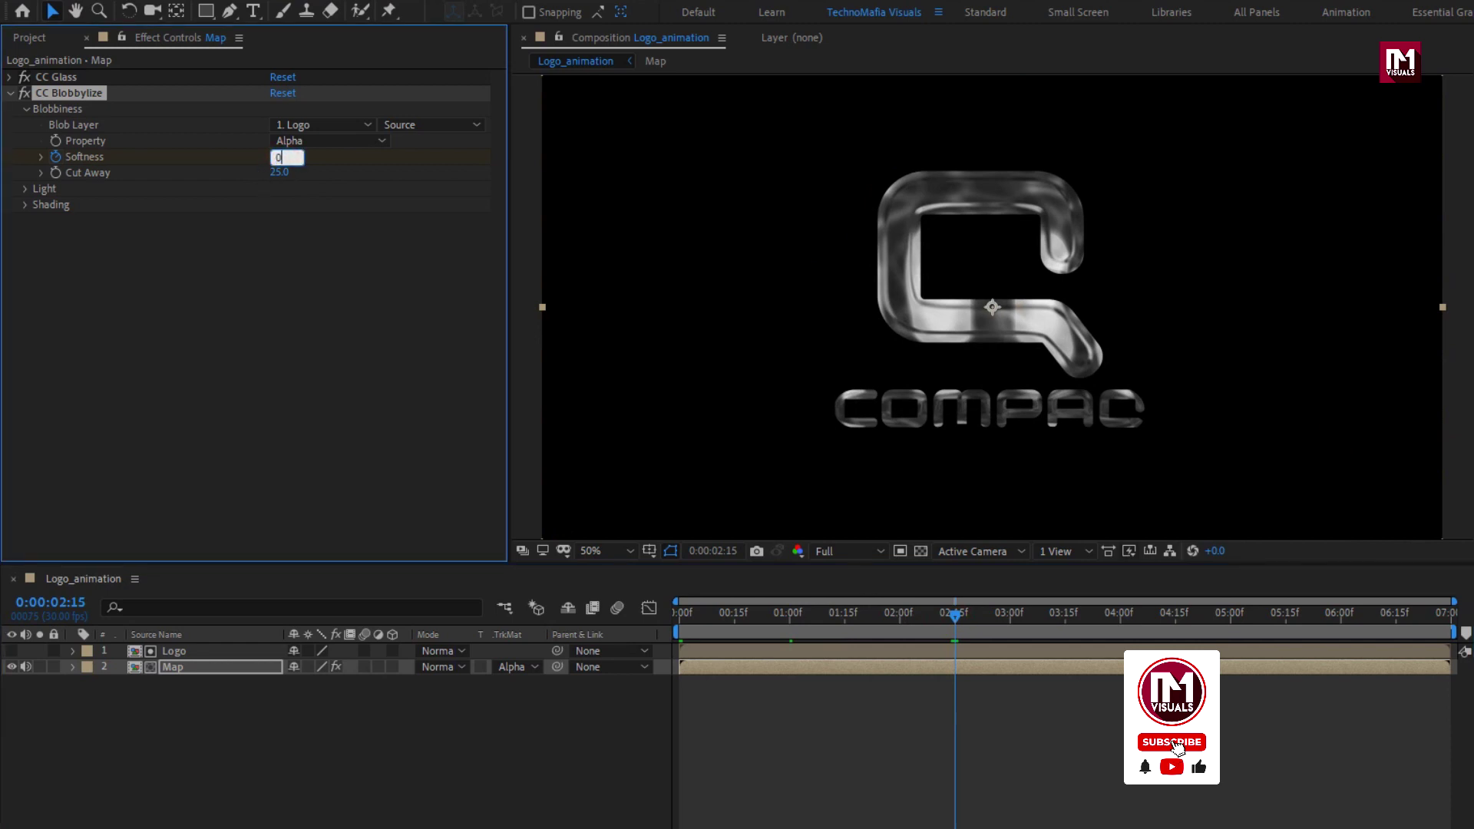
key("Return")
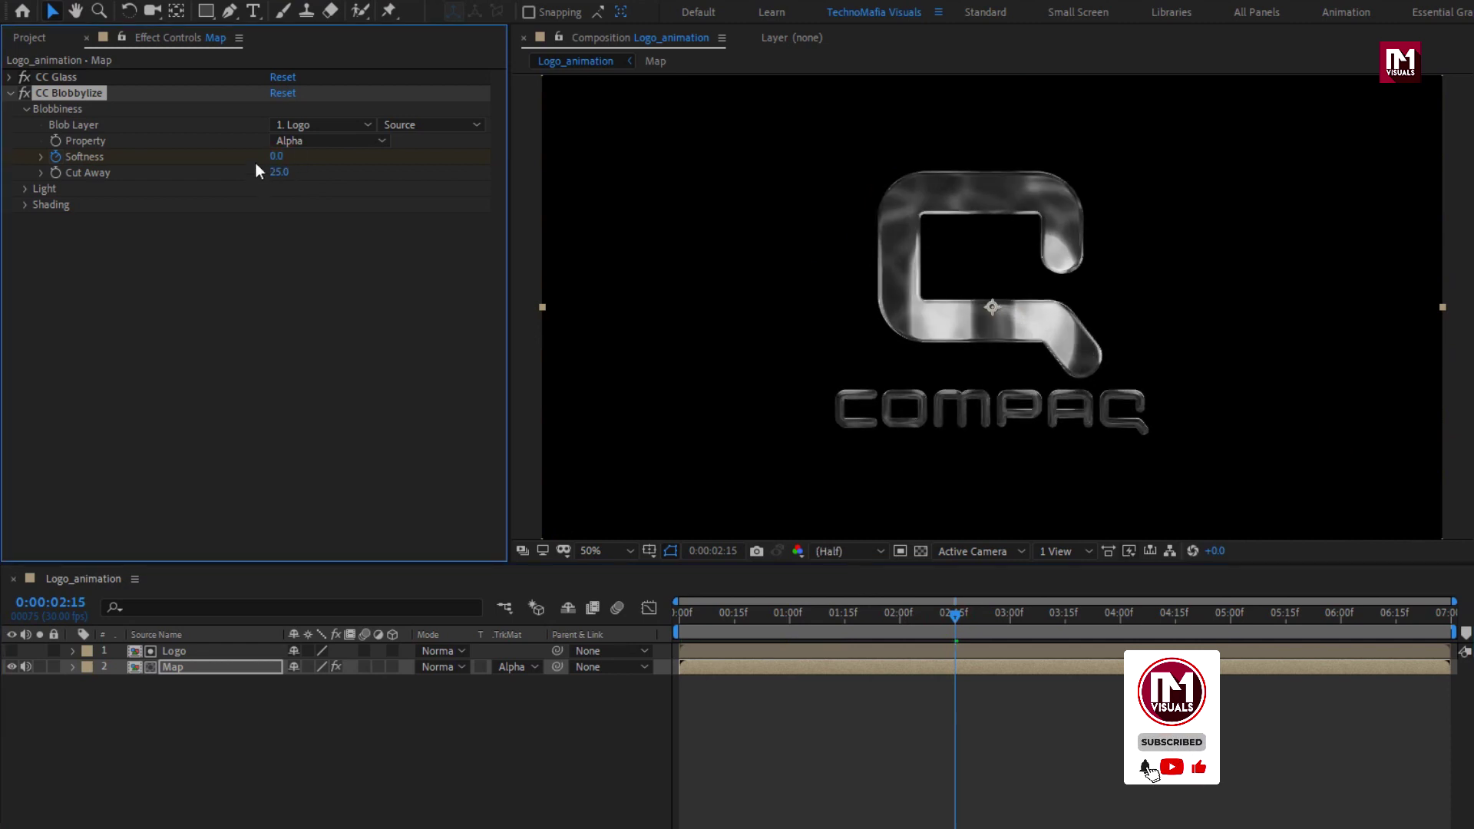
Apply Easy Ease to the final Softness keyframe at 2:15.
key("u")
left_click(240, 666)
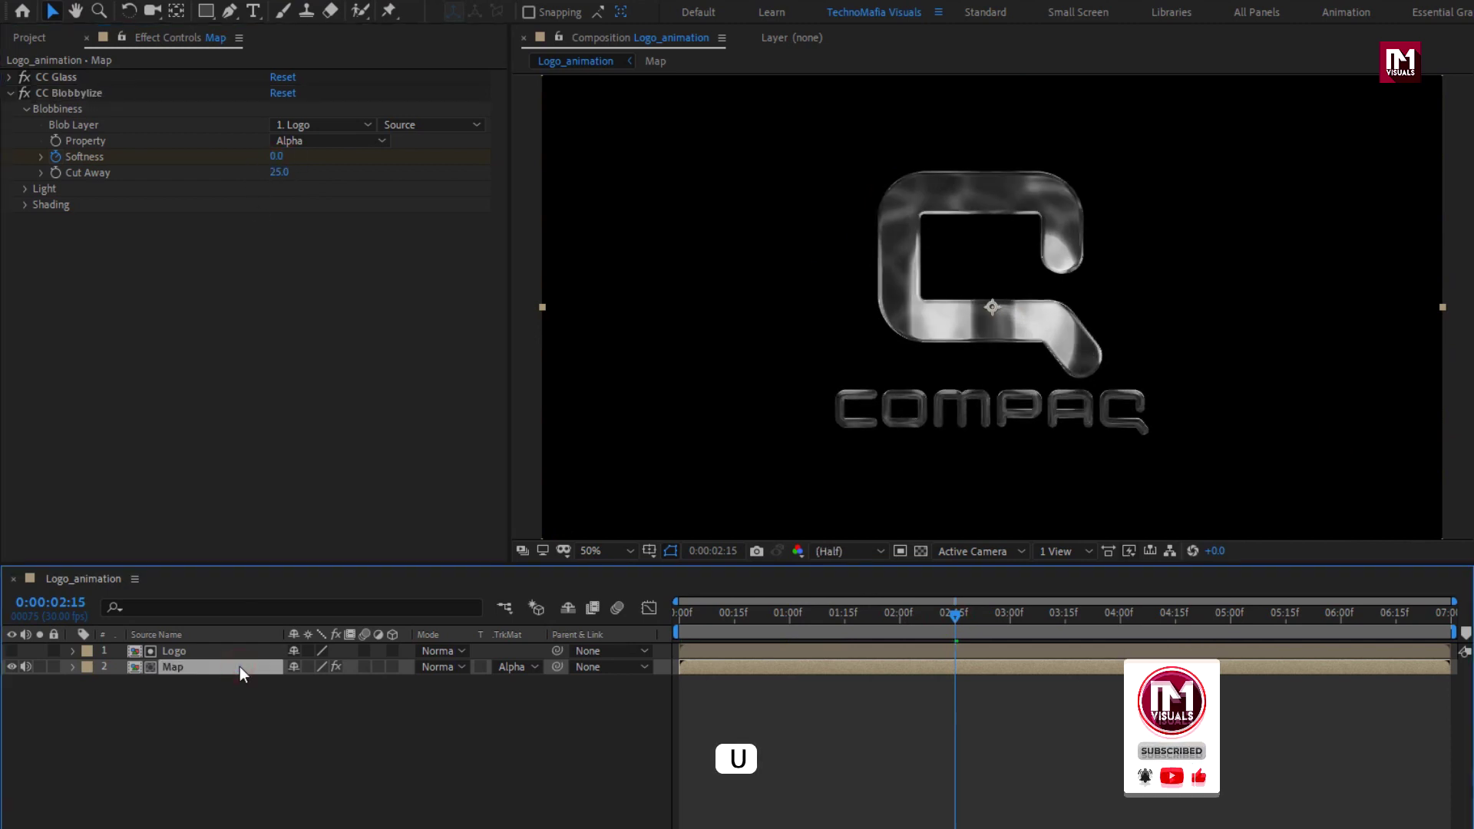
key("u")
left_click(955, 699)
right_click(956, 698)
mouse_move(1079, 687)
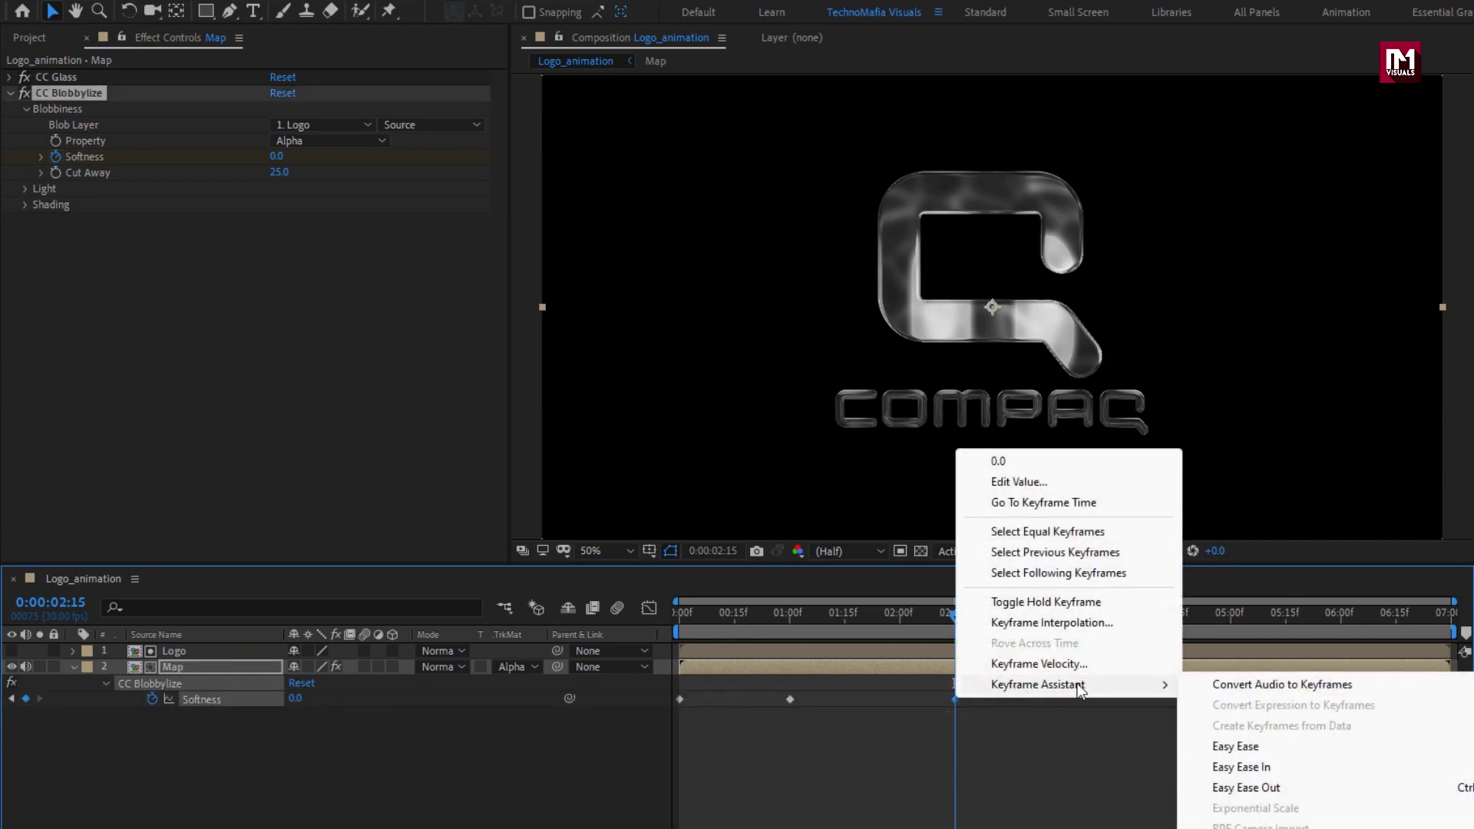
left_click(1236, 747)
left_click_drag(797, 614, 1124, 615)
Set Blobbylize Cut Away to 0 and preview the melt from the start.
left_click(278, 172)
type("0")
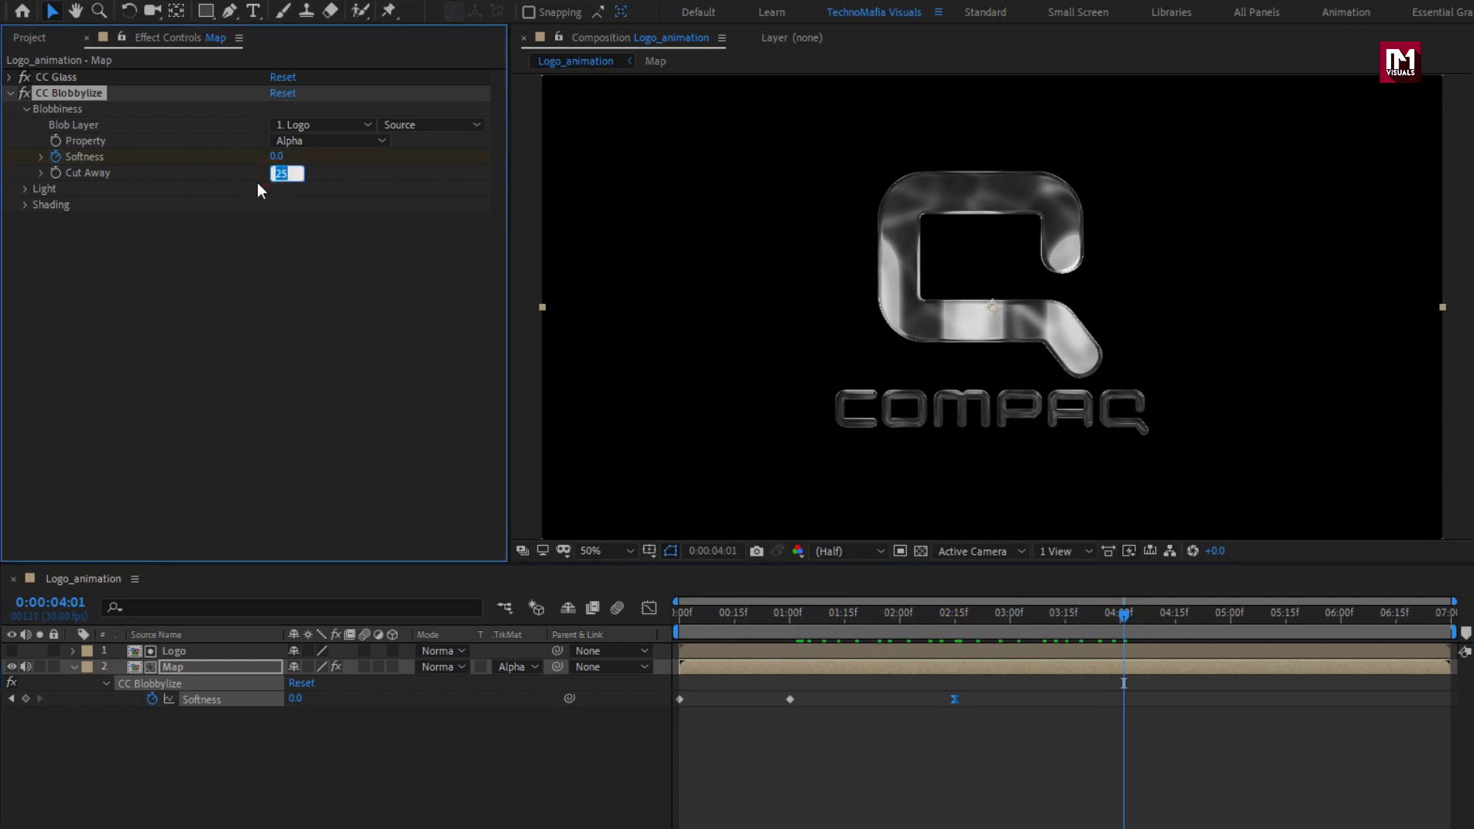
key("Return")
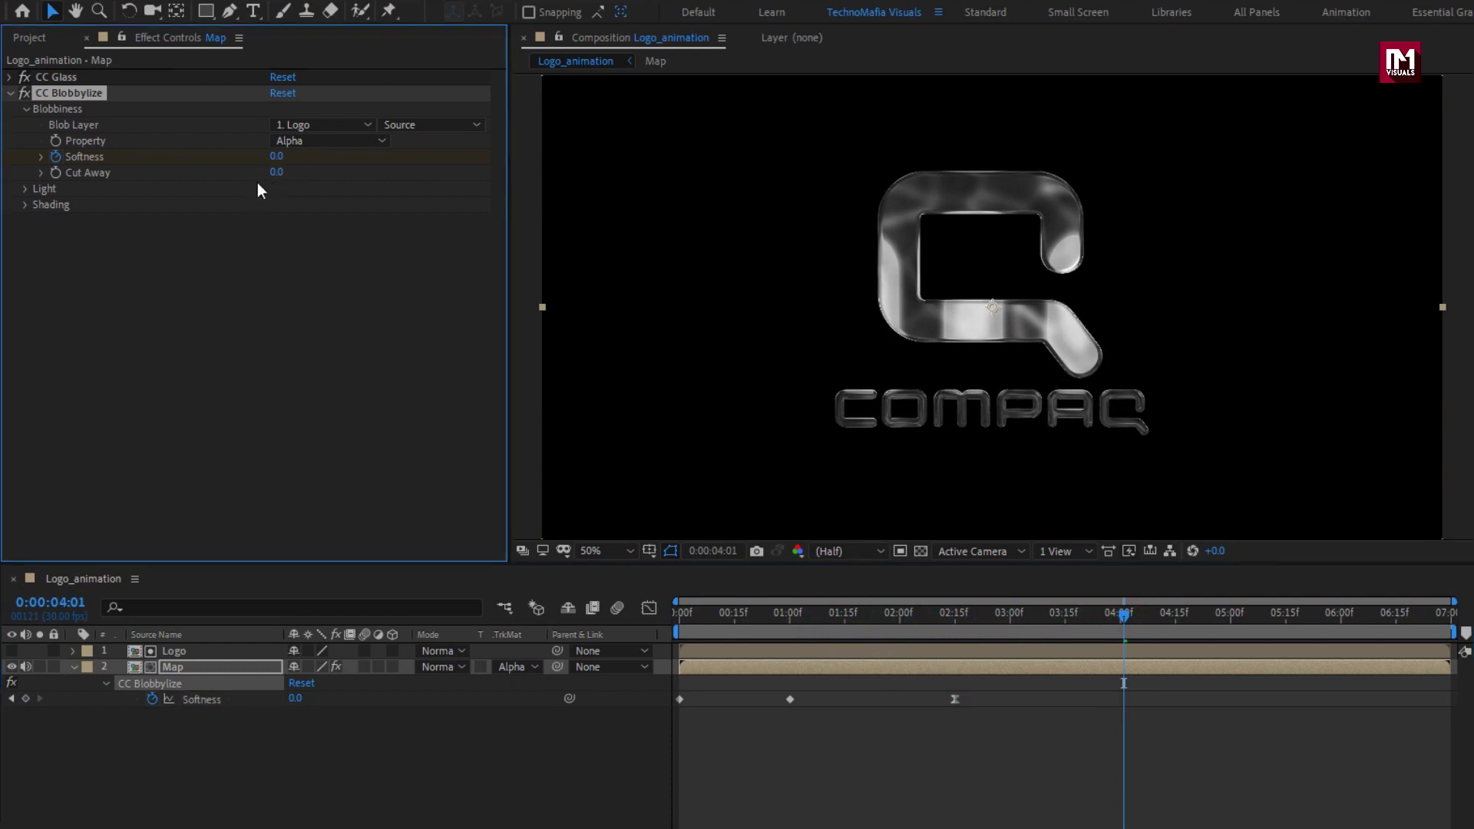
left_click_drag(674, 619, 1058, 610)
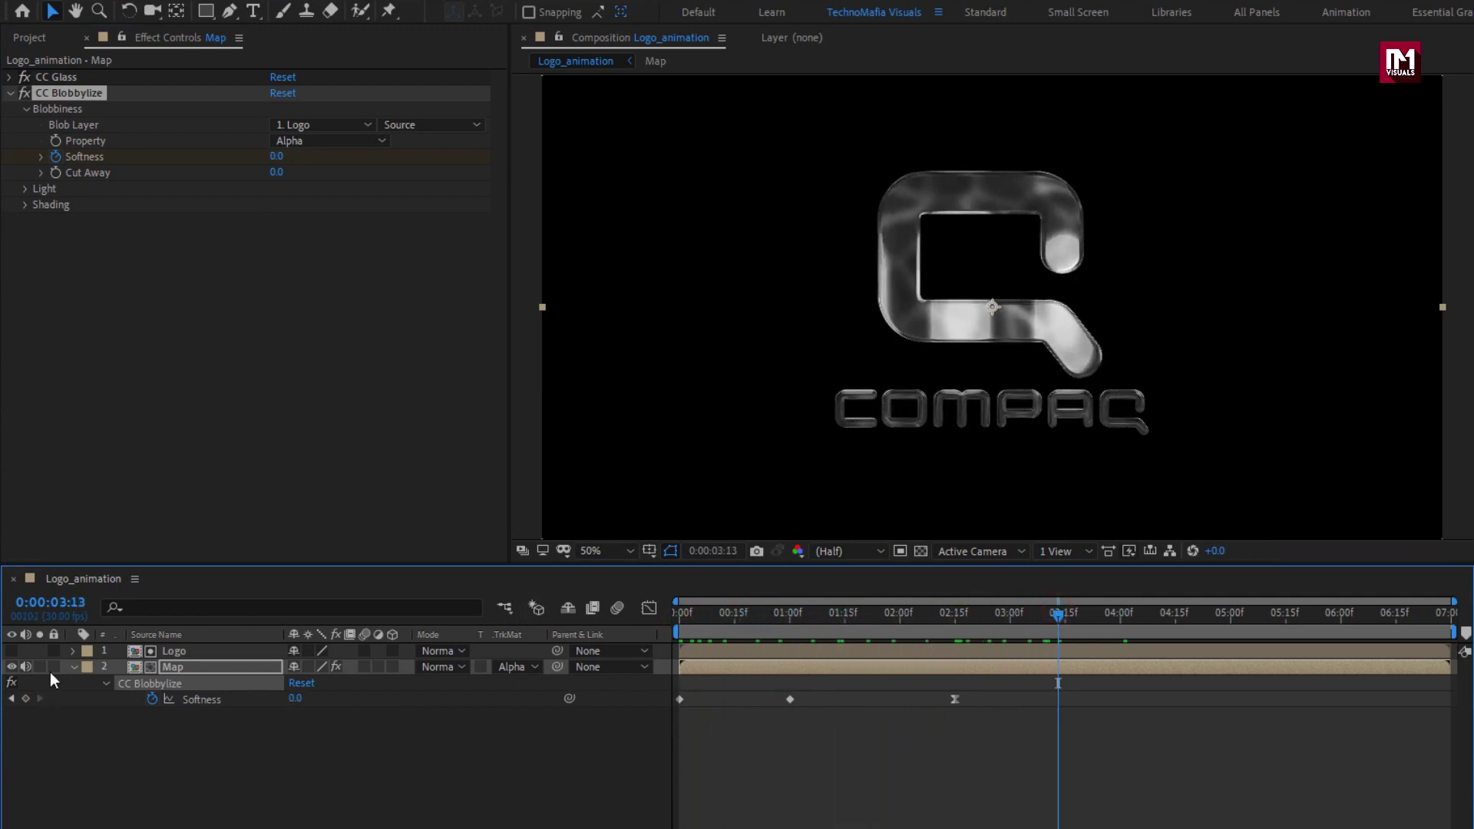
left_click(73, 667)
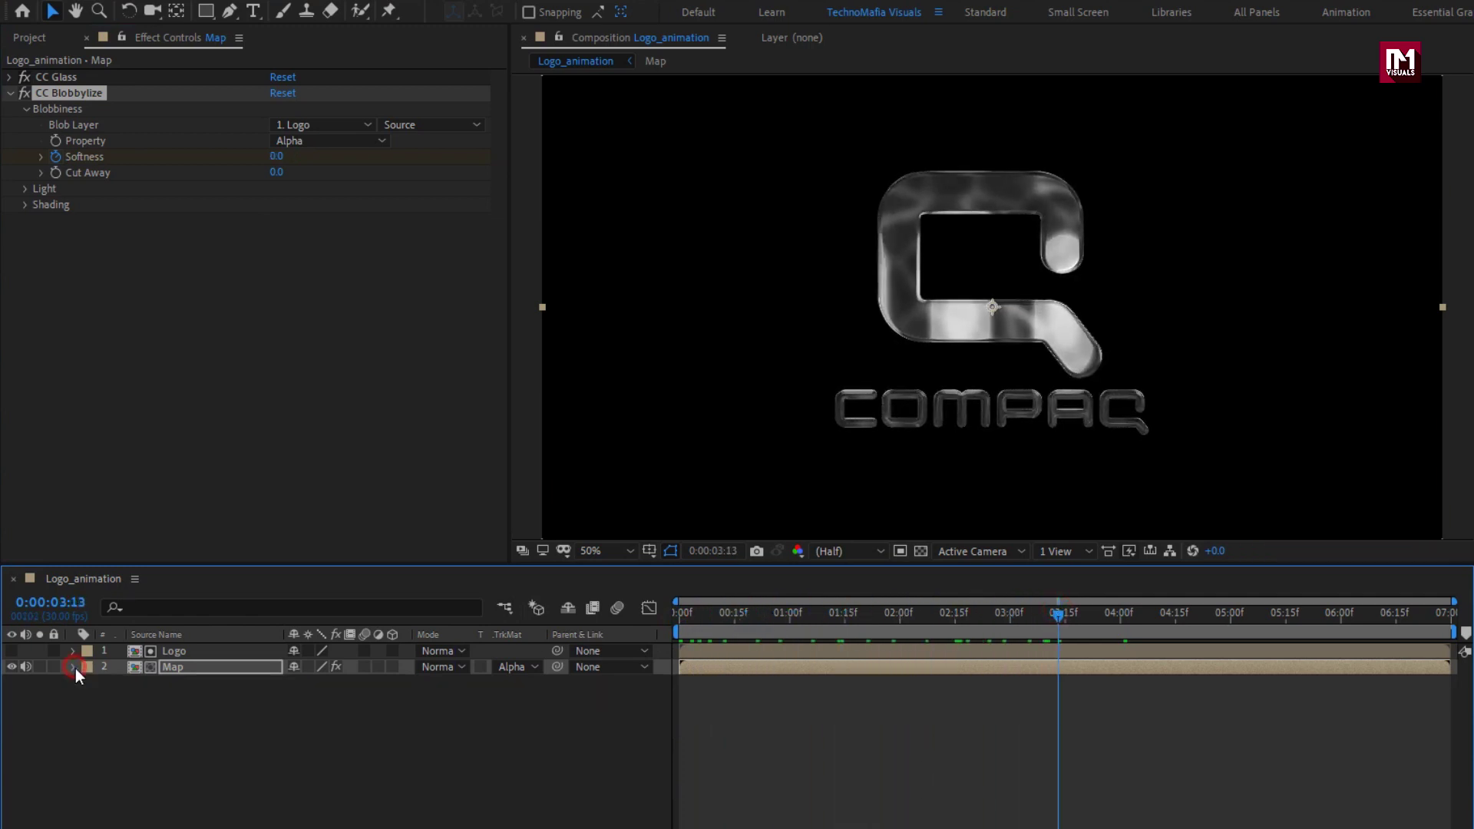
Add a new adjustment layer and apply the Tritone effect to it.
right_click(212, 710)
mouse_move(414, 499)
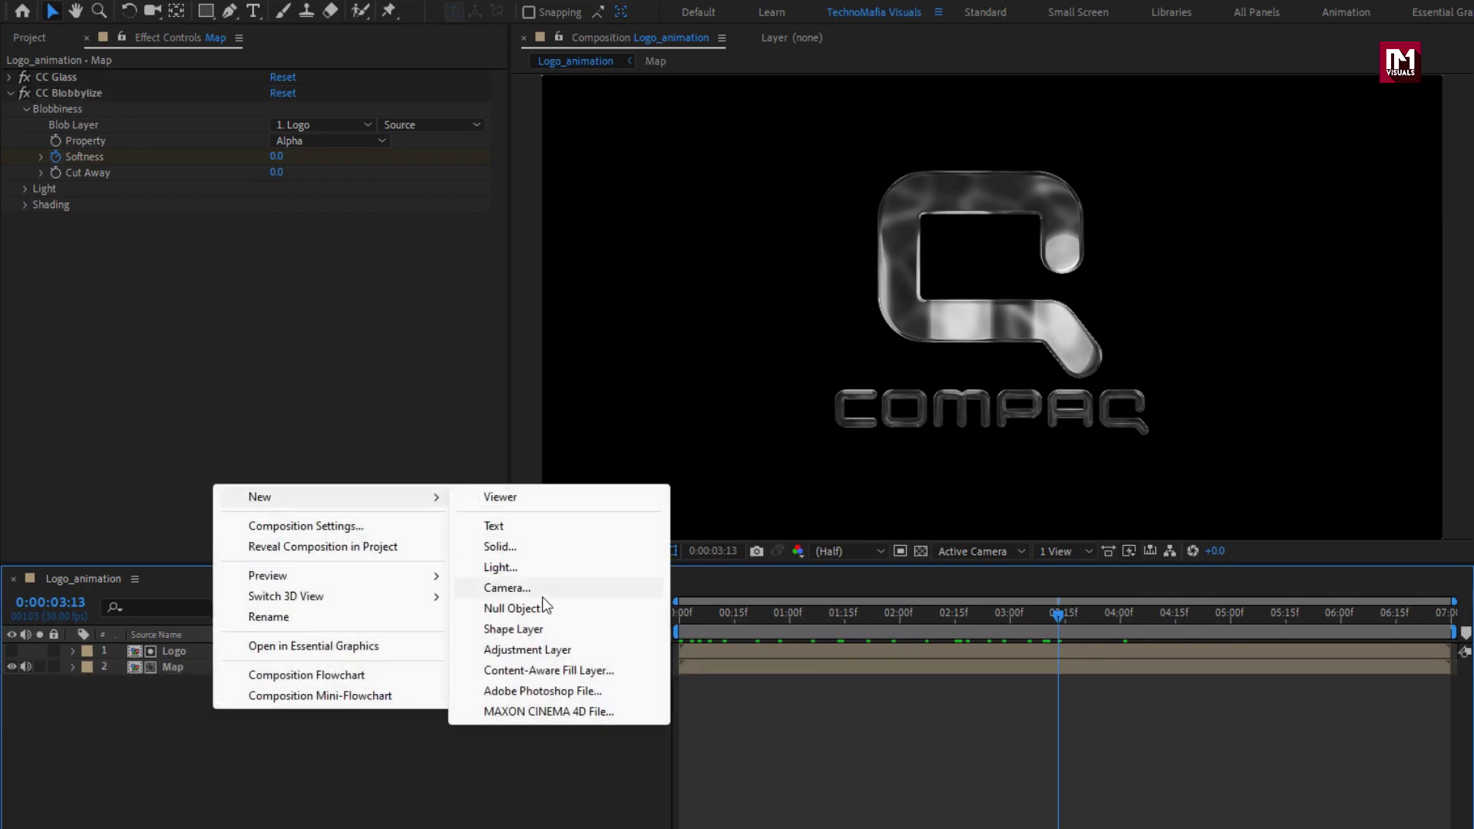
left_click(530, 649)
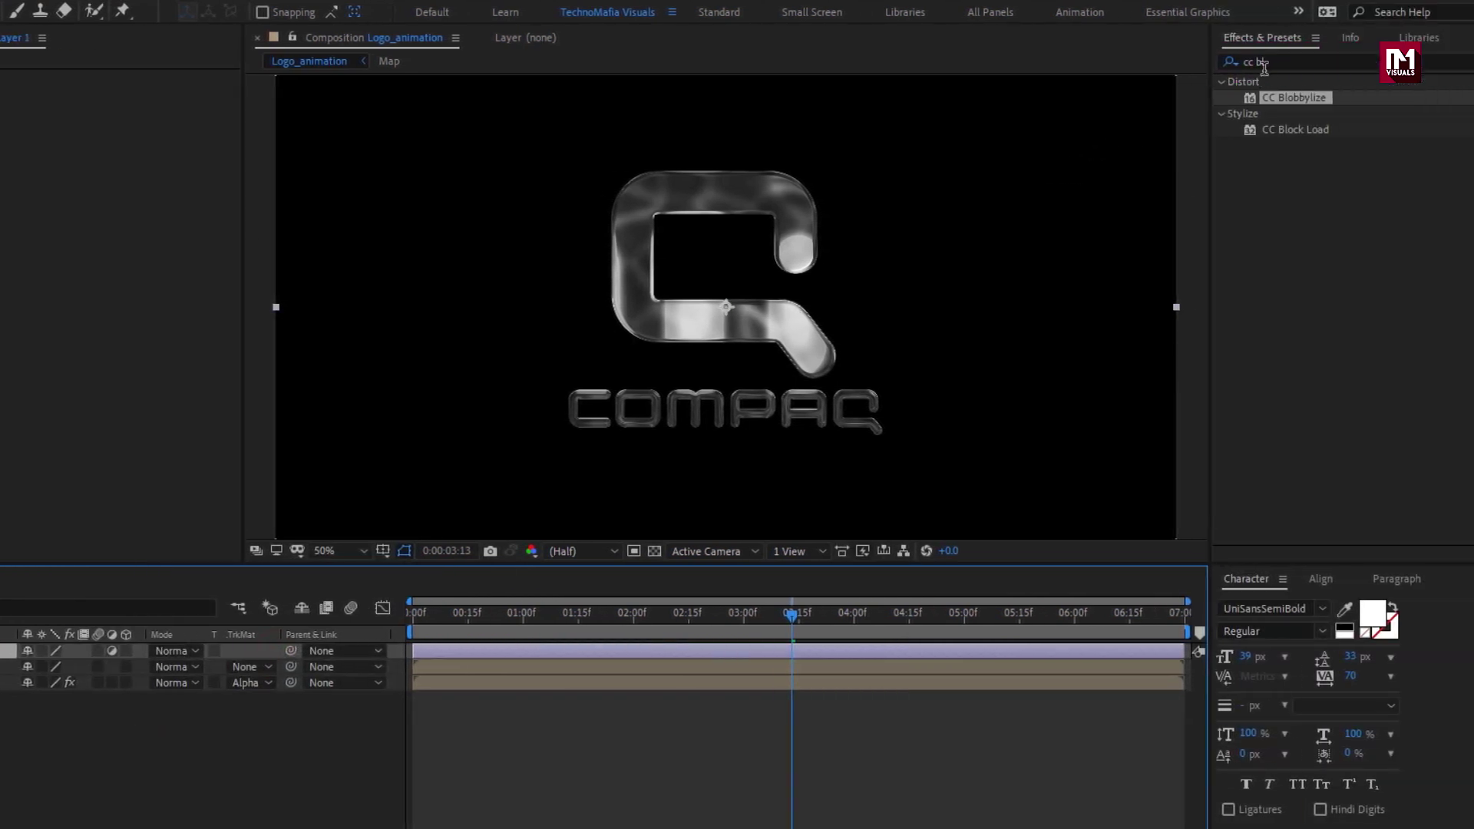
left_click(1316, 64)
type("trit")
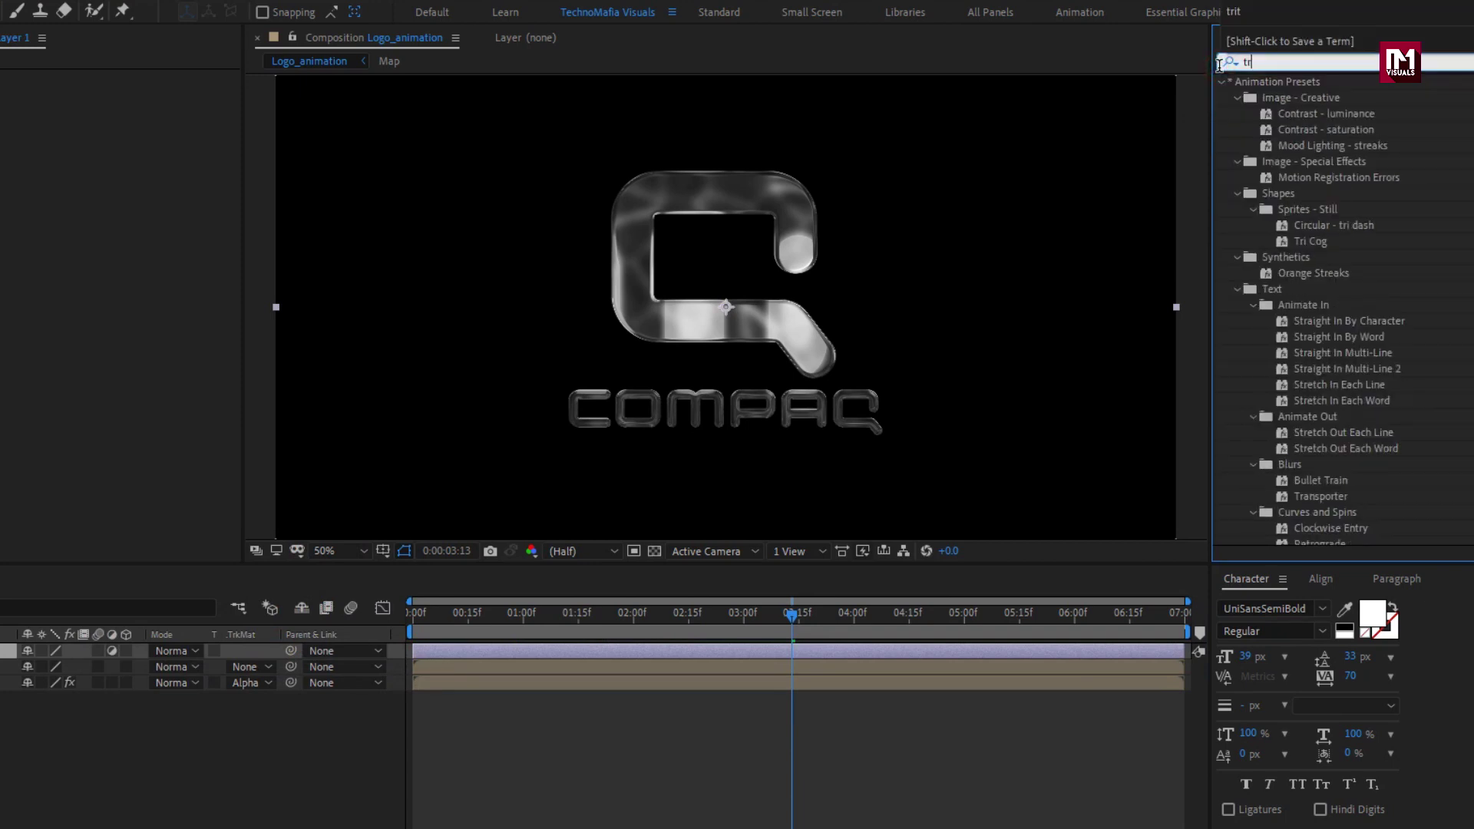
double_click(1284, 98)
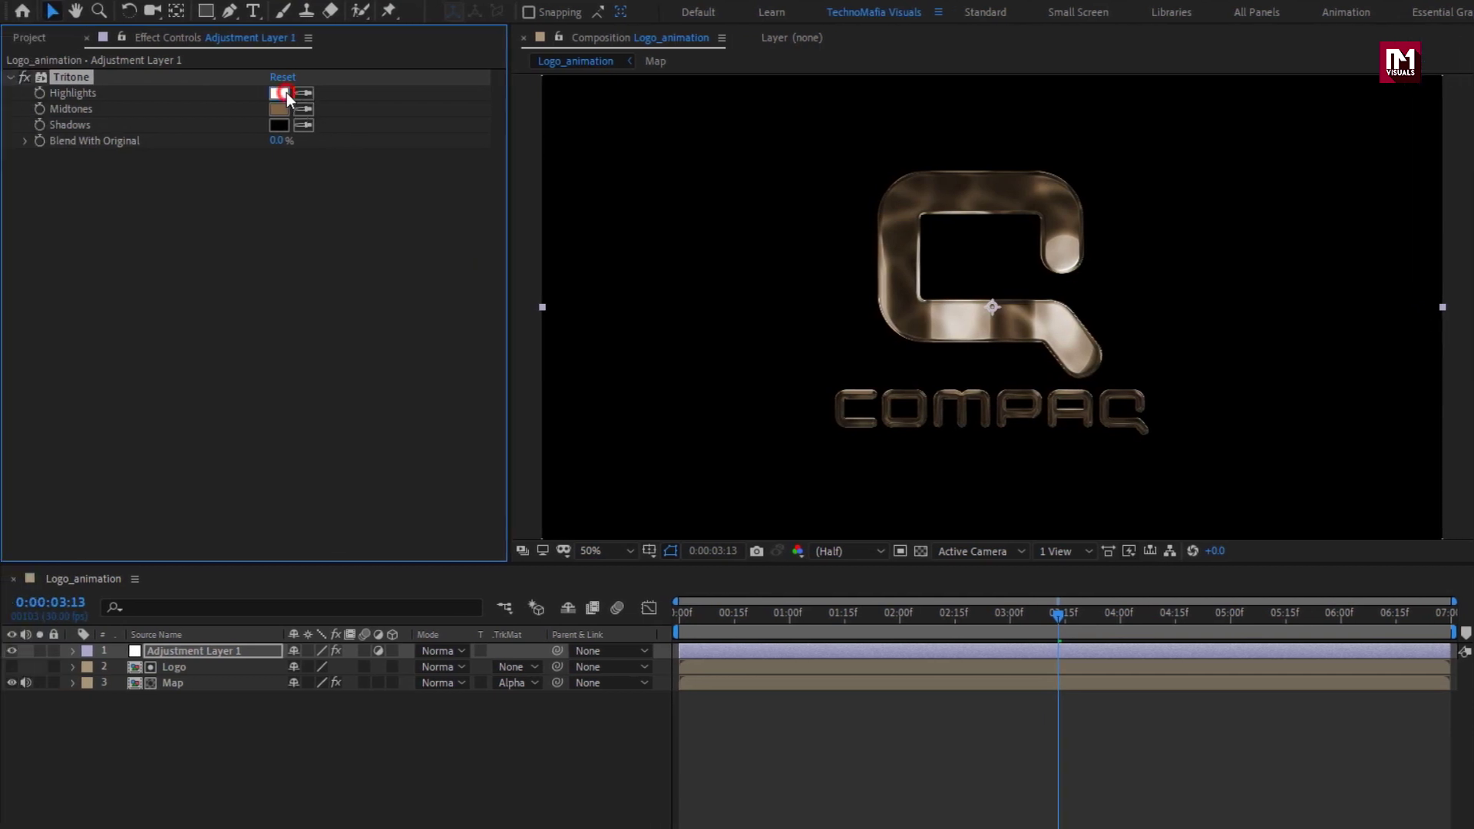
Set Tritone highlights to pale gold, midtones to bright orange FEA644, shadows to very dark red.
left_click(286, 93)
left_click(446, 575)
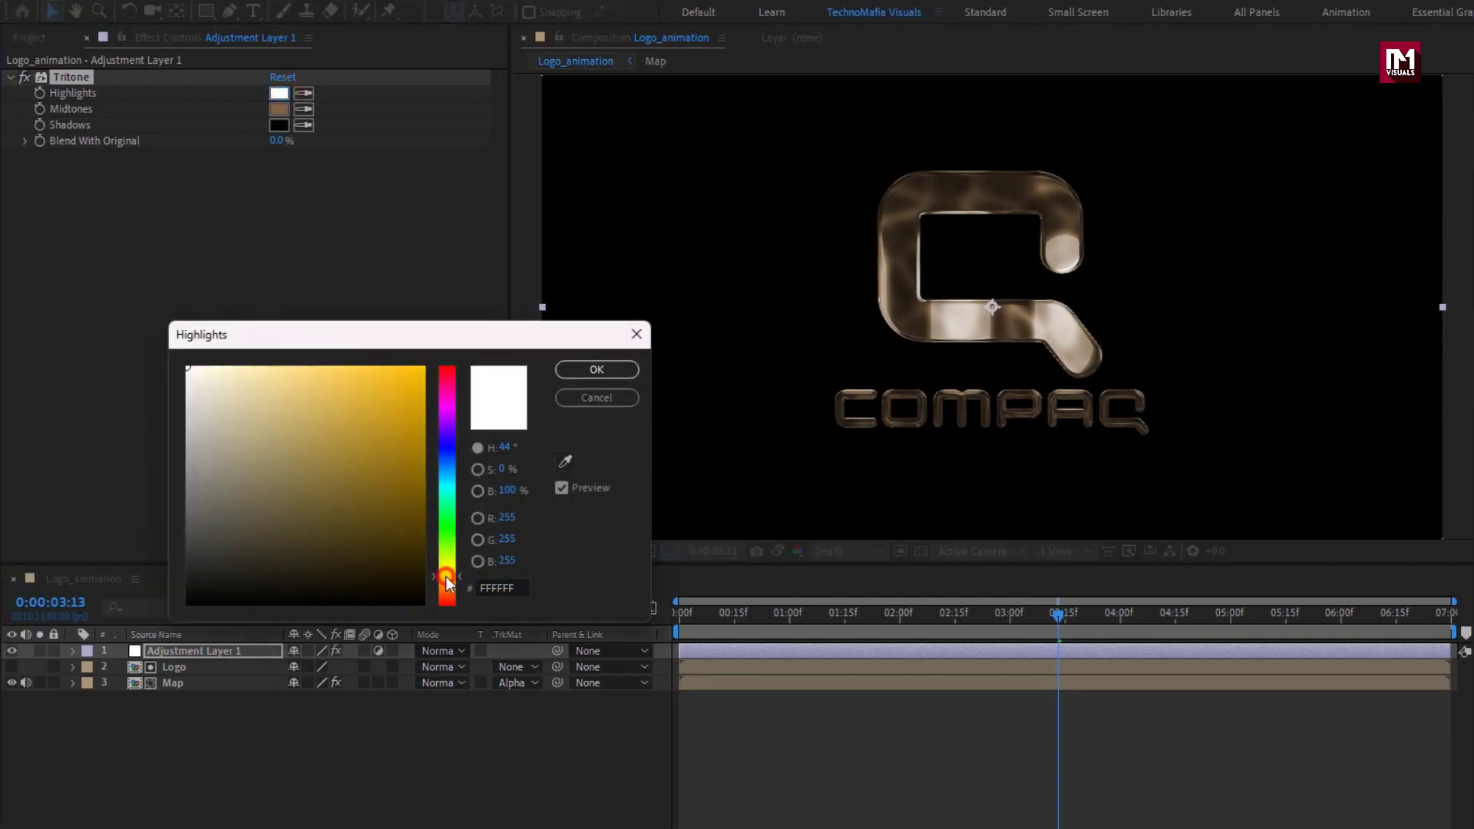
left_click_drag(296, 376, 269, 375)
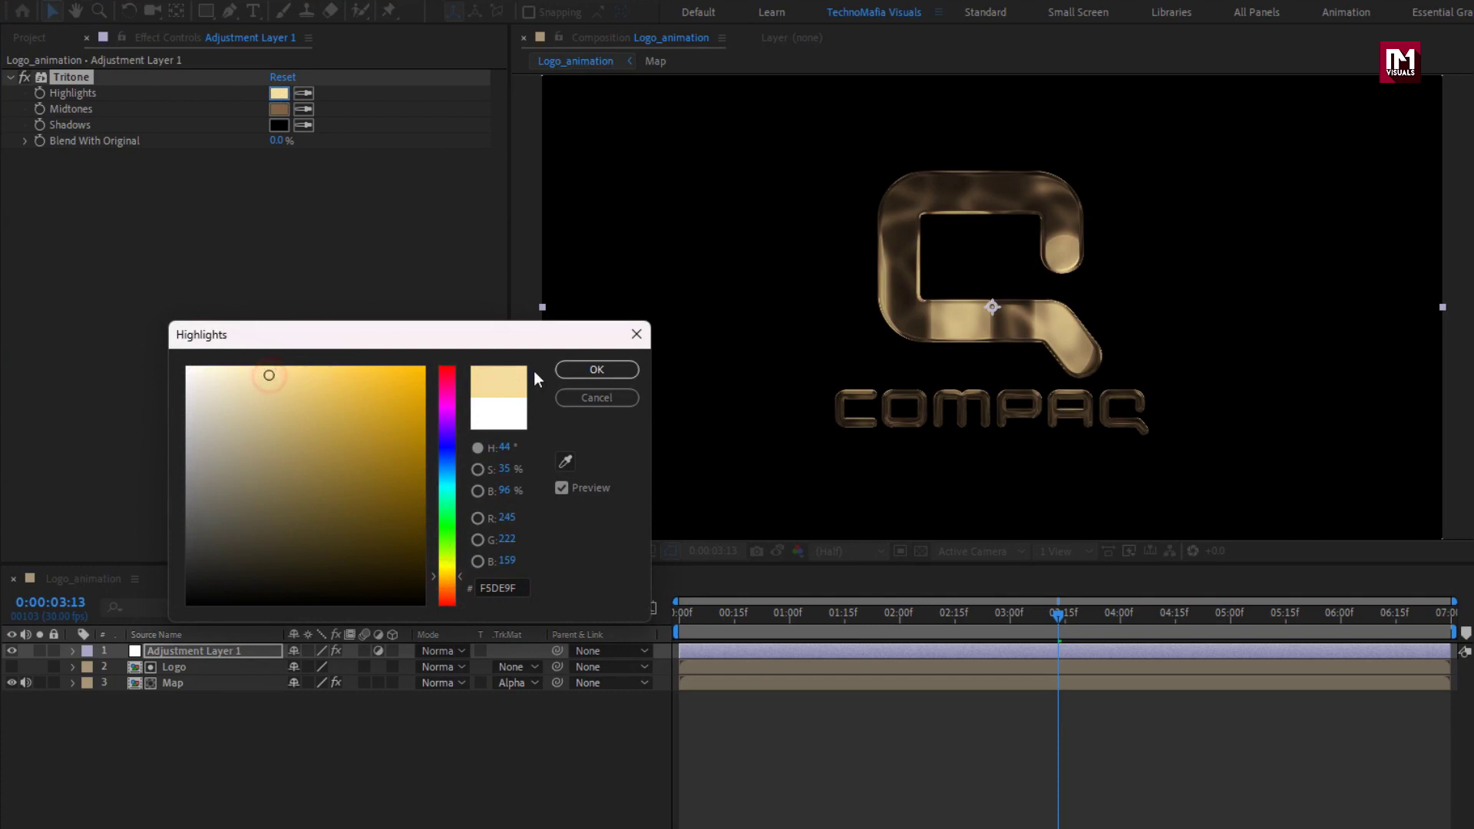
left_click(597, 369)
left_click(283, 111)
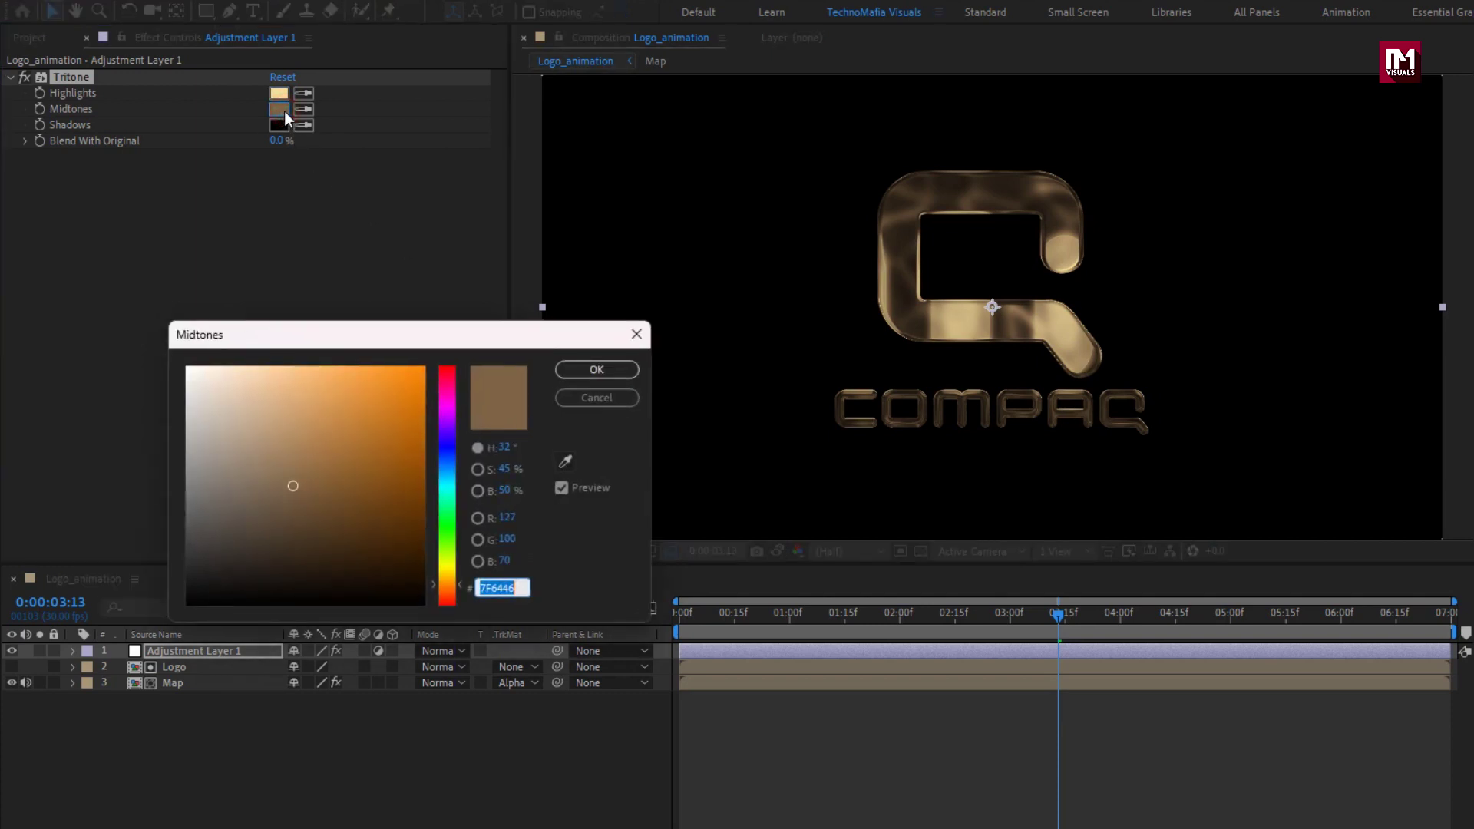
mouse_move(344, 403)
left_mouse_down()
mouse_move(395, 371)
mouse_move(361, 366)
left_mouse_up()
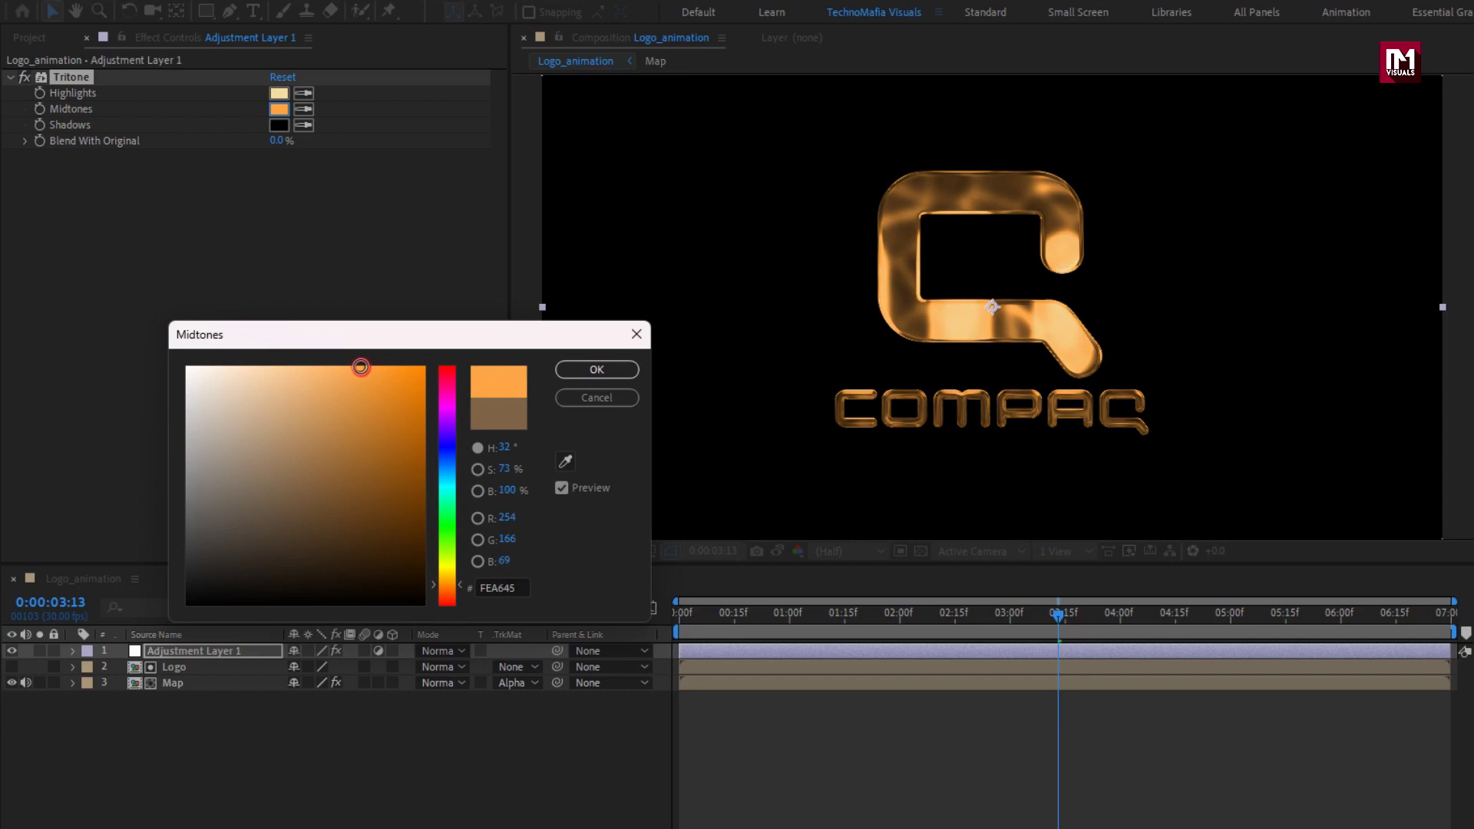
left_click(579, 367)
left_click(273, 126)
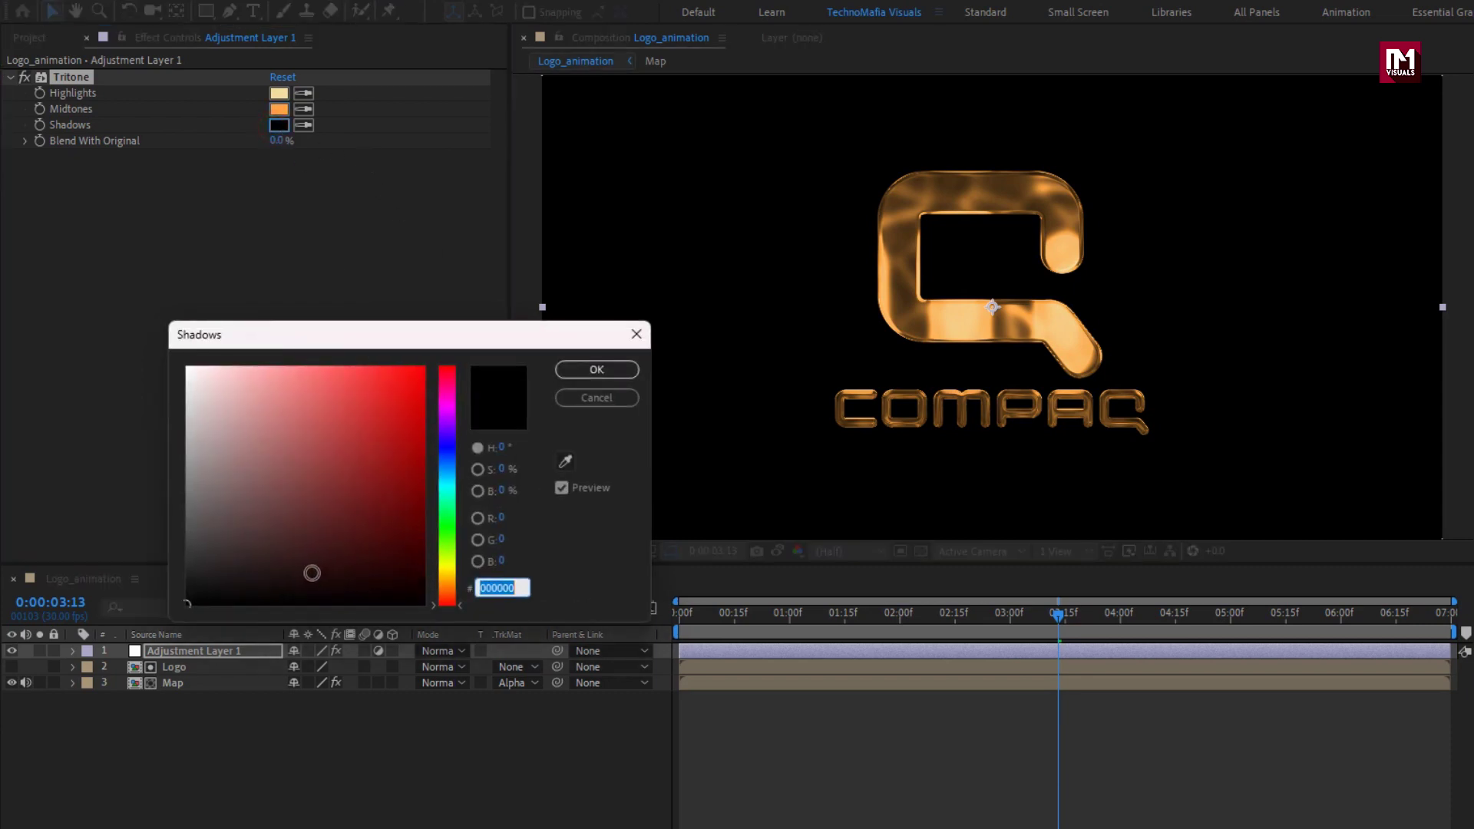
left_click(317, 573)
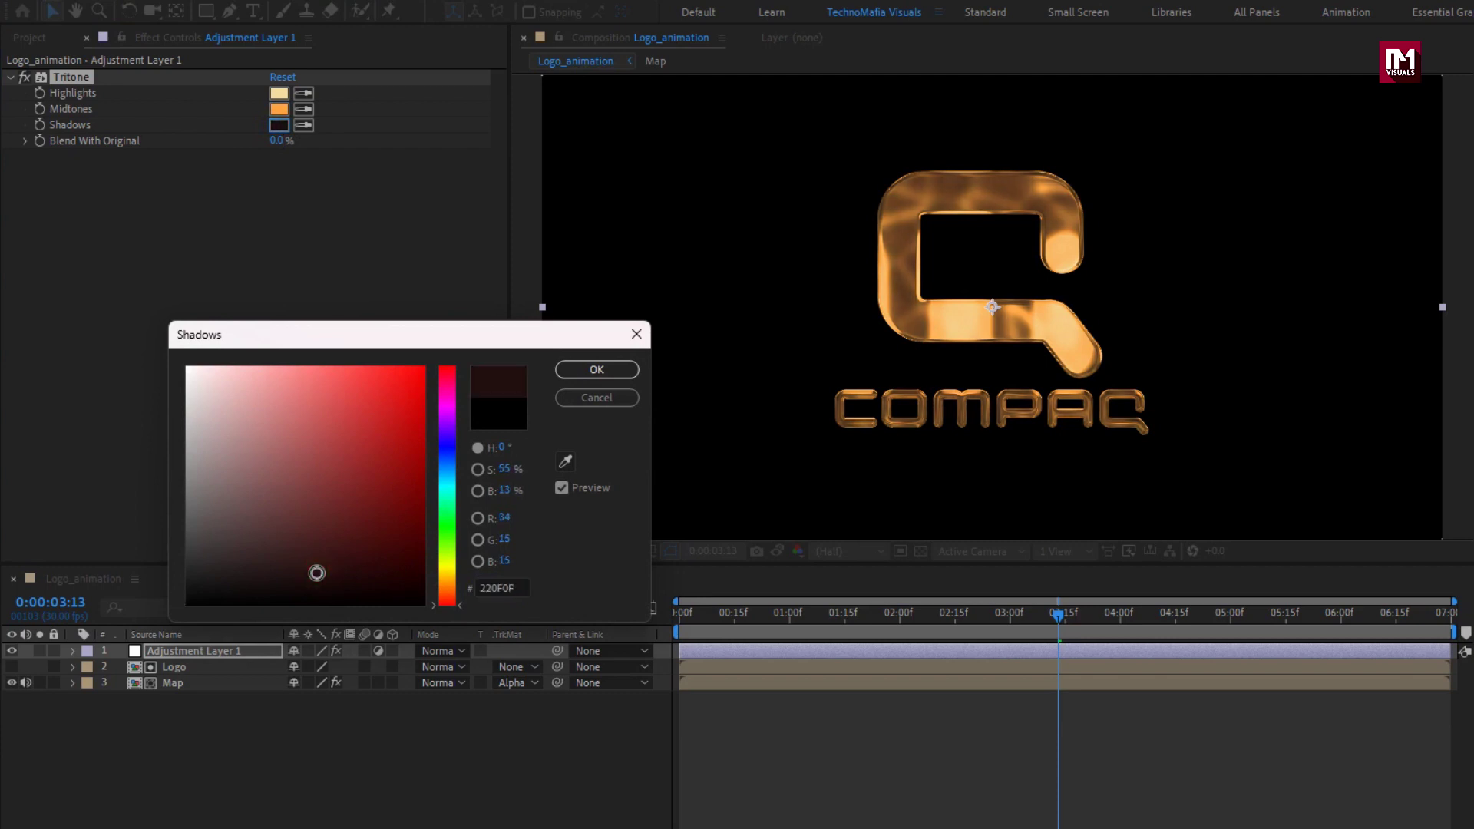
left_click(597, 370)
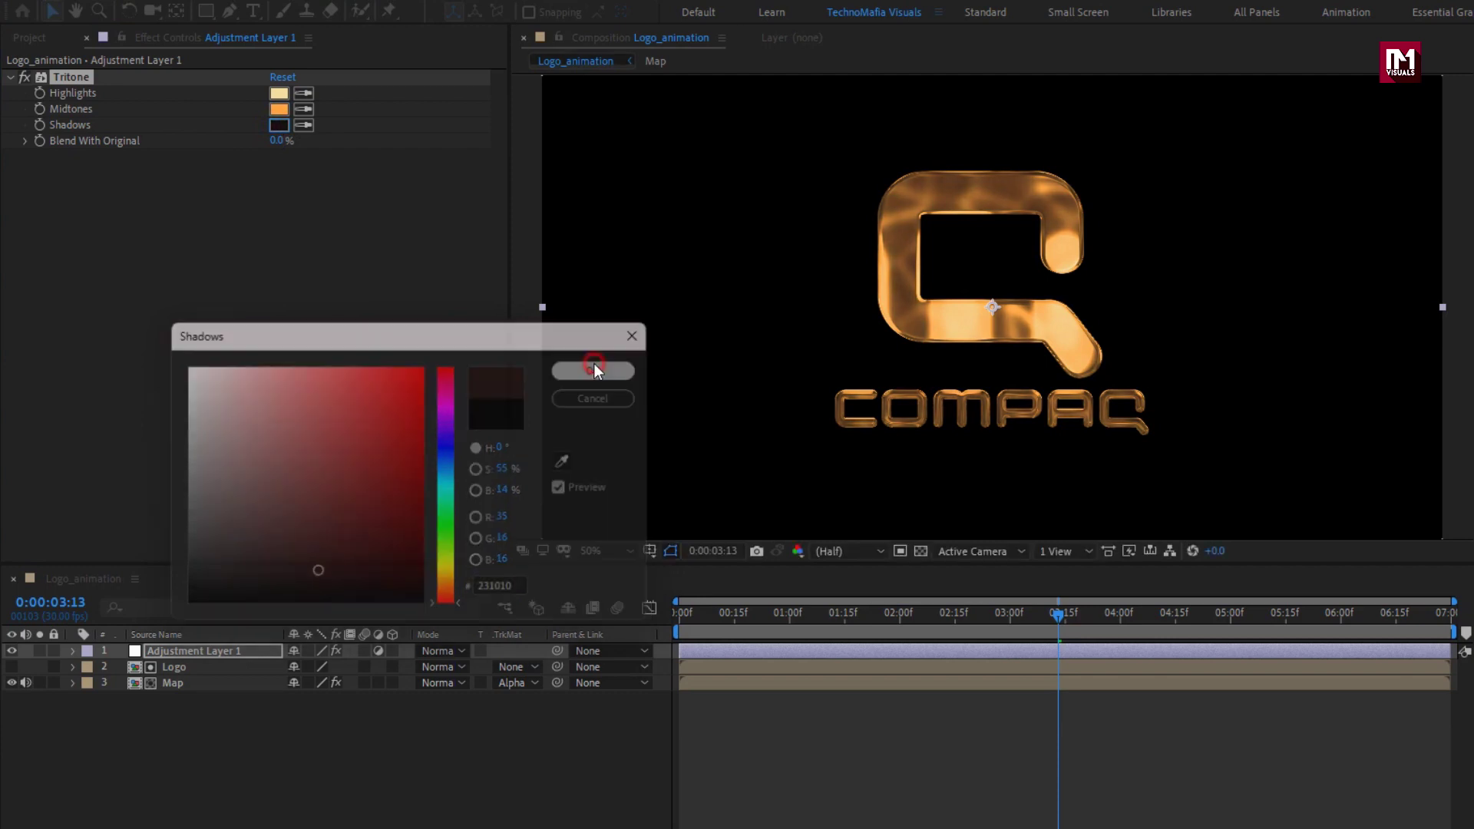
Change the Tritone highlights to a richer pale yellow (FFDC7C).
left_click_drag(751, 624, 1072, 607)
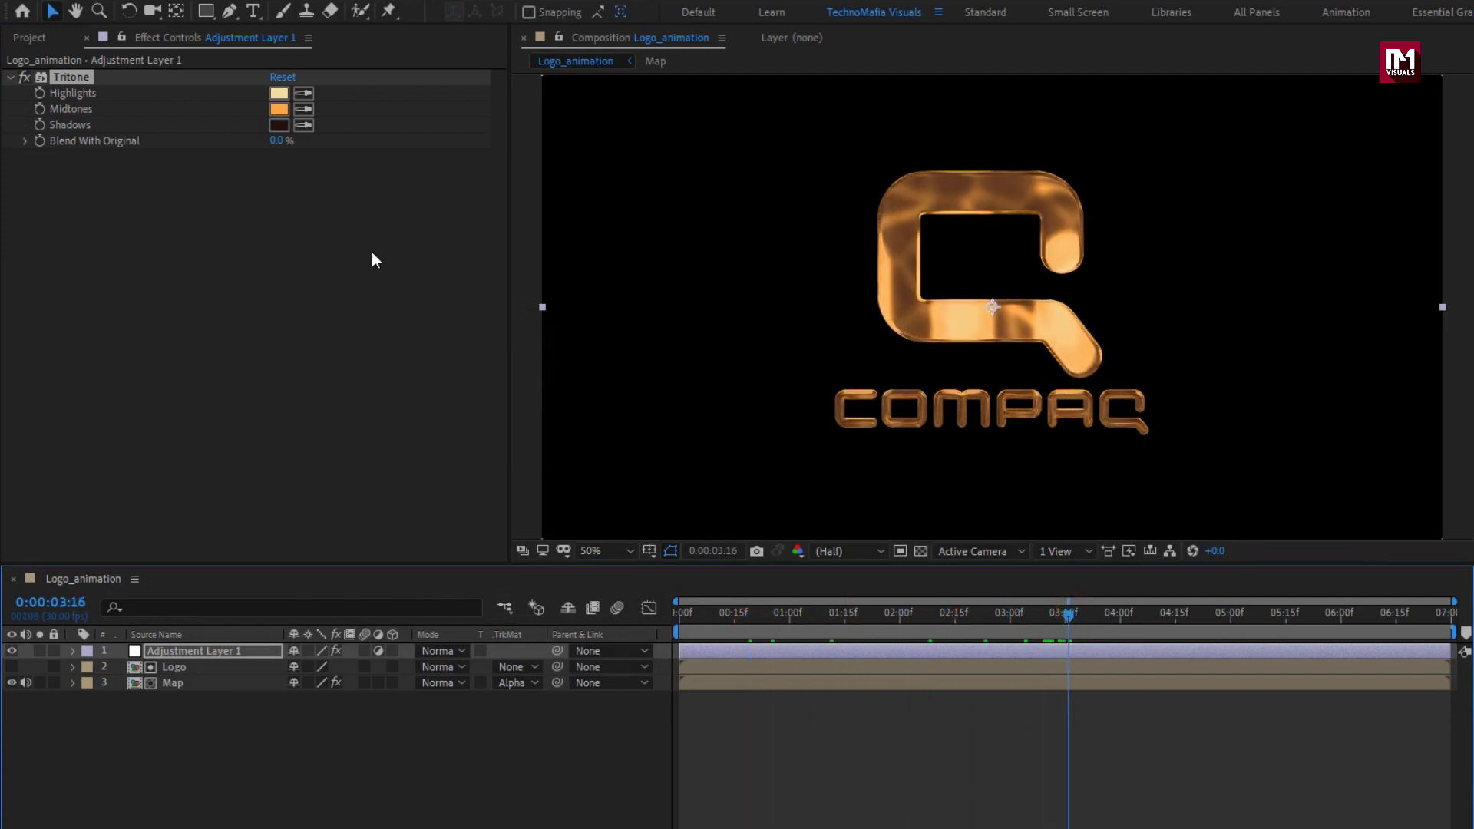
left_click(275, 96)
mouse_move(271, 377)
left_mouse_down()
mouse_move(296, 395)
mouse_move(273, 376)
mouse_move(301, 373)
mouse_move(237, 378)
mouse_move(278, 378)
left_mouse_up()
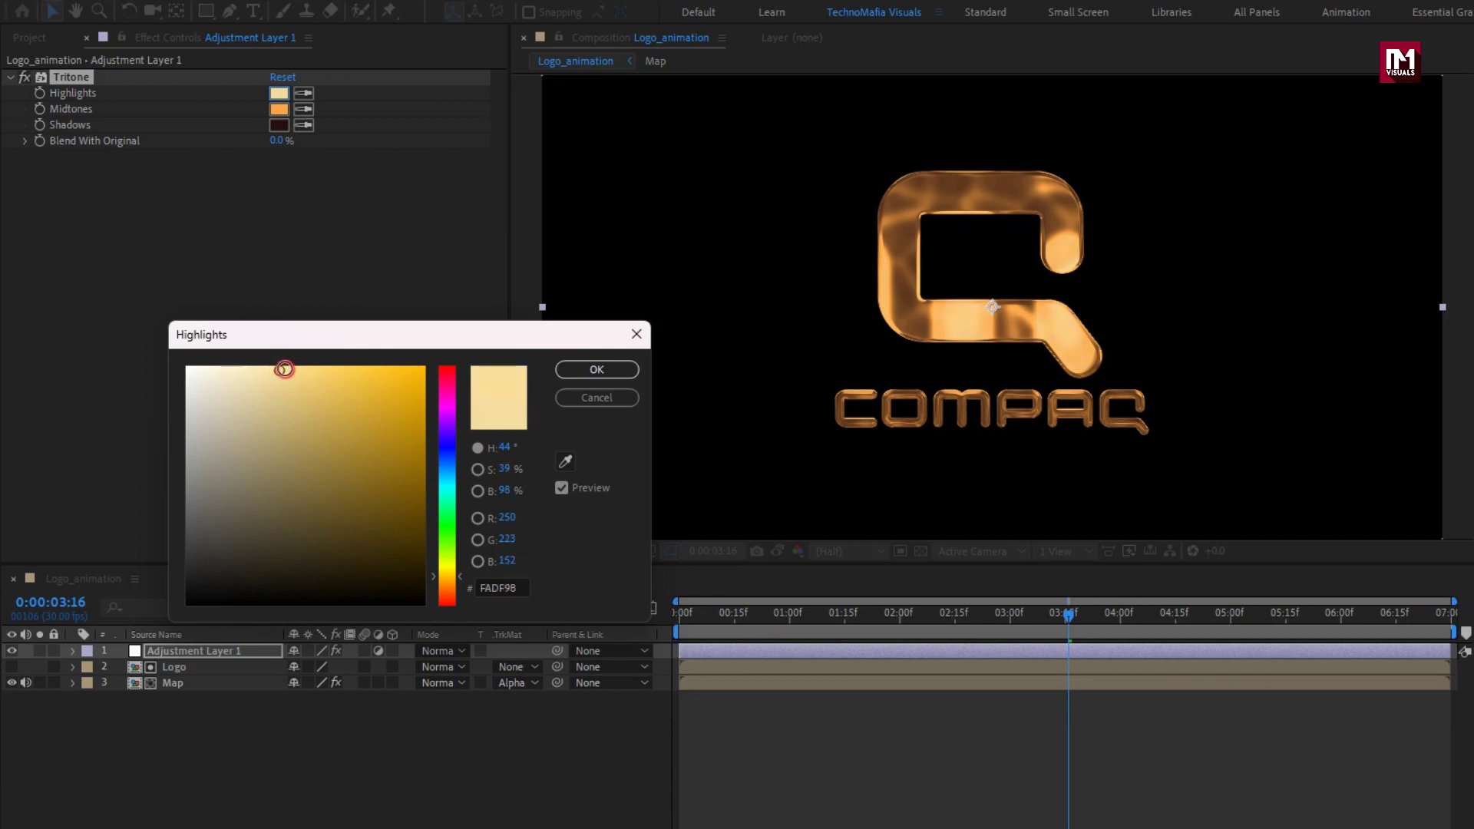
left_click_drag(290, 368, 301, 366)
left_click(597, 369)
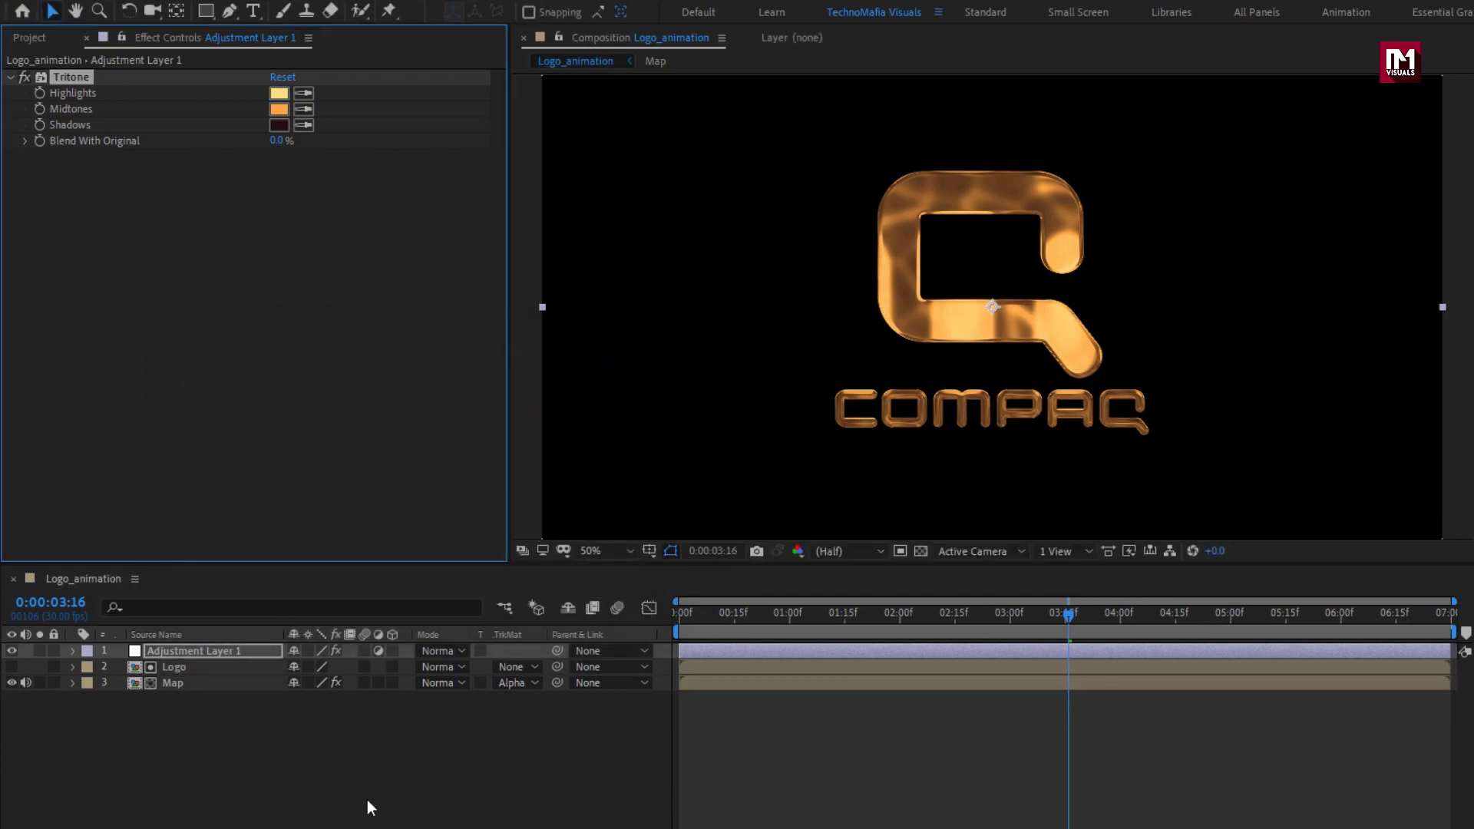
left_click_drag(229, 706, 199, 650)
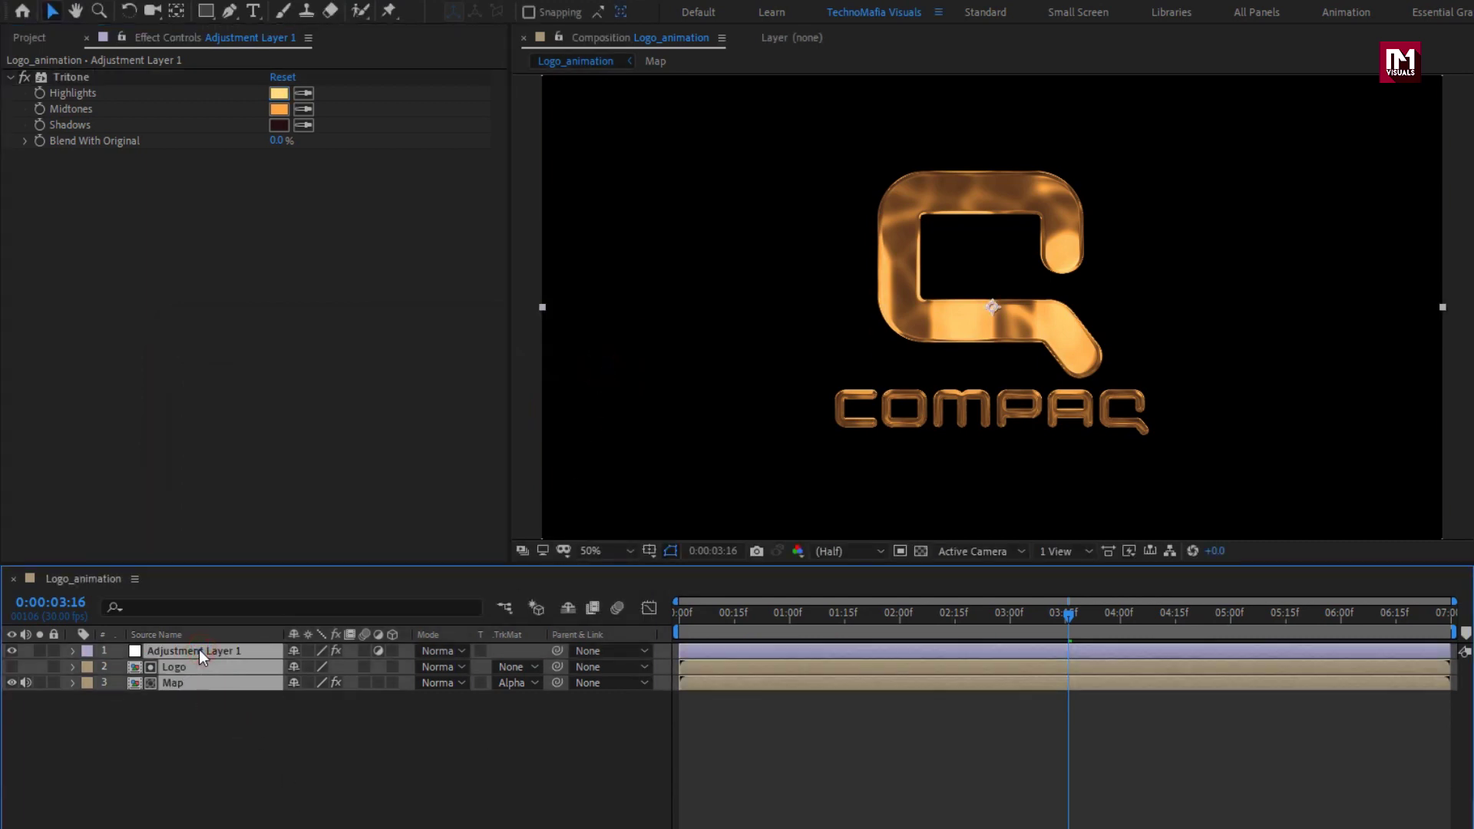
Pre-compose the three selected layers as golden_logo_1.
right_click(200, 650)
left_click(242, 565)
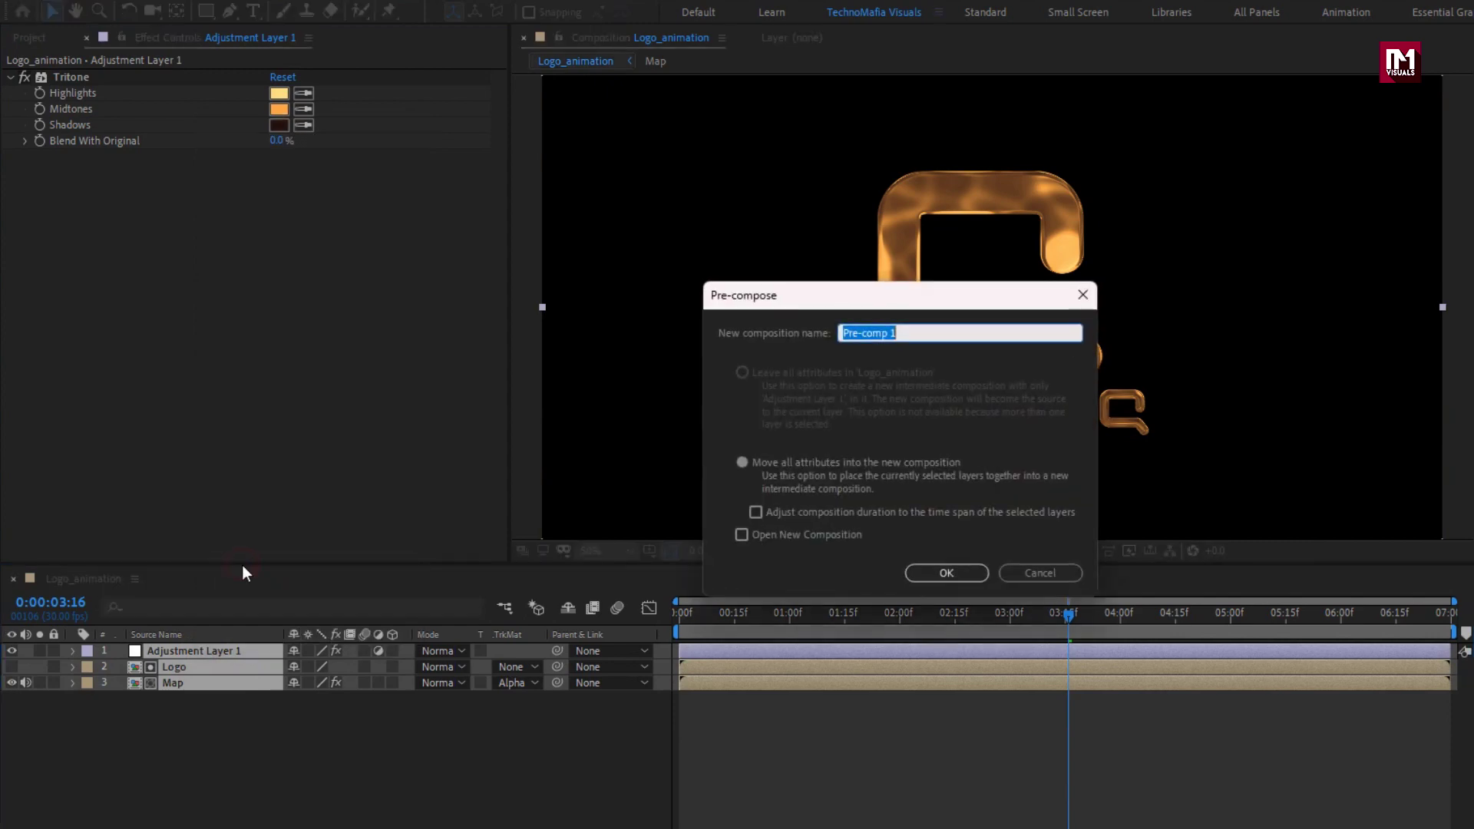
type("golden_logo_1")
left_click(951, 574)
Duplicate golden_logo_1 in the Project panel and open the copy, golden_logo_2.
key("ctrl+d")
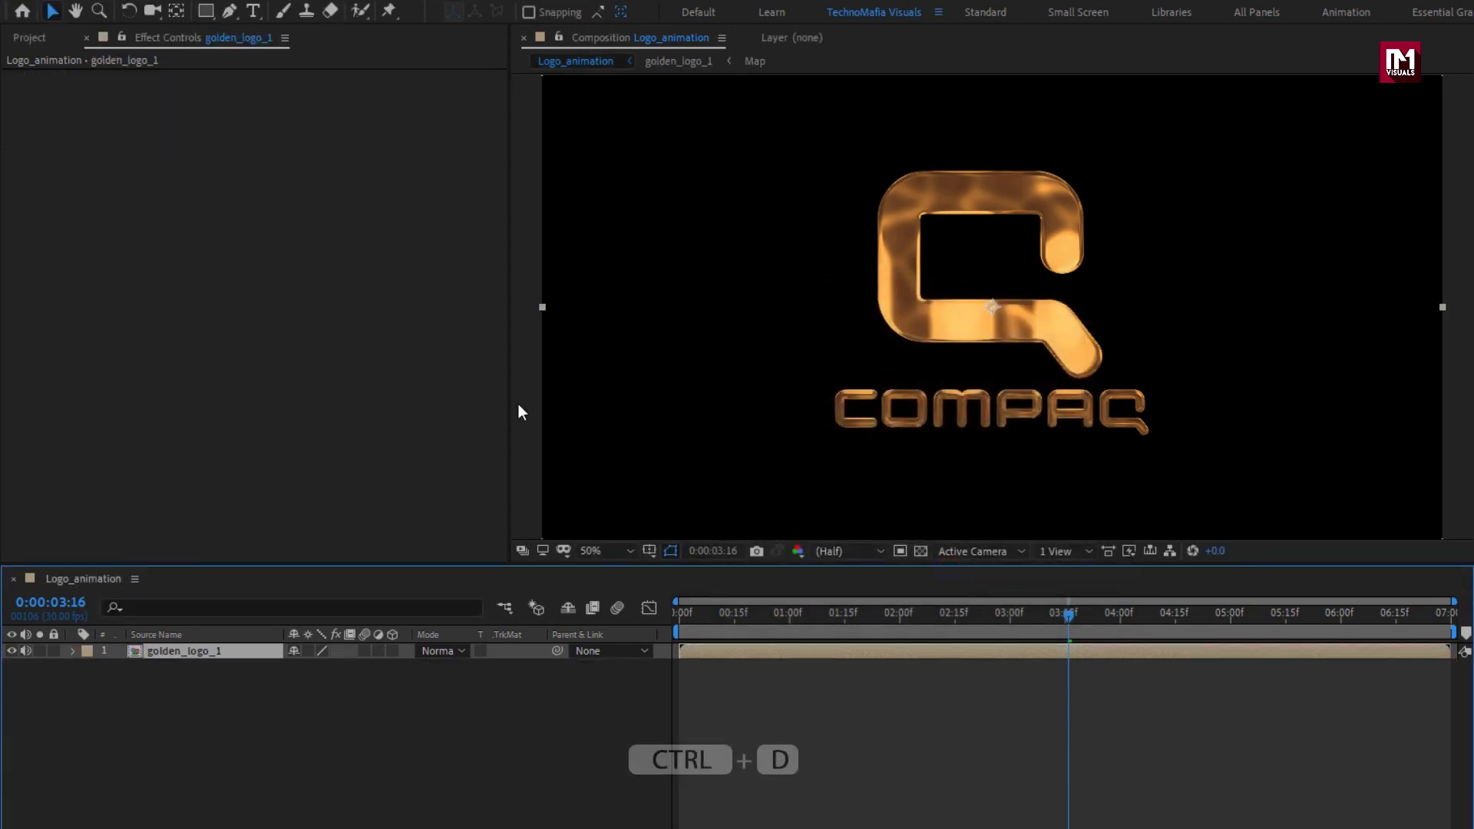
left_click(32, 43)
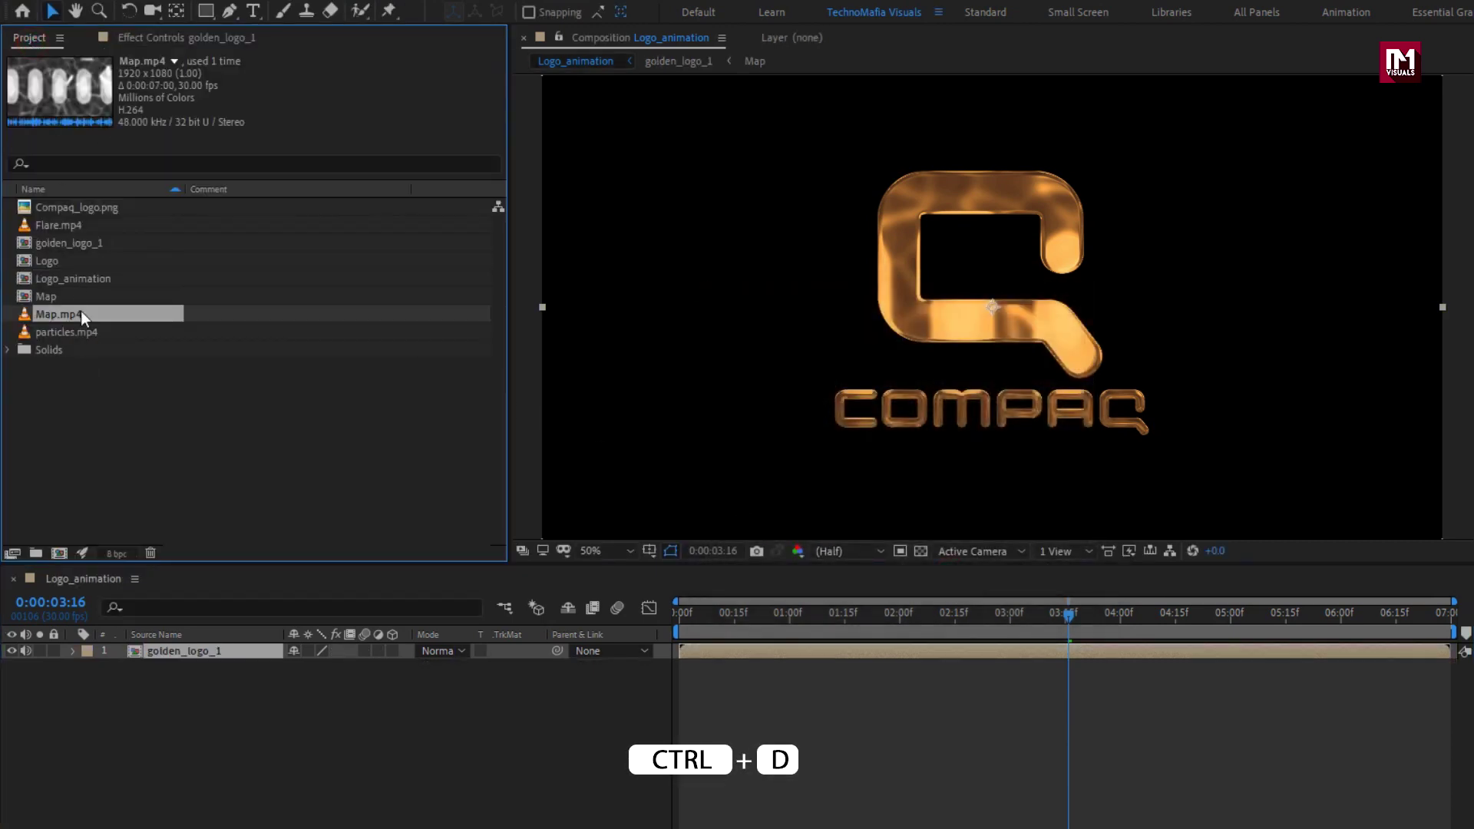
left_click(77, 244)
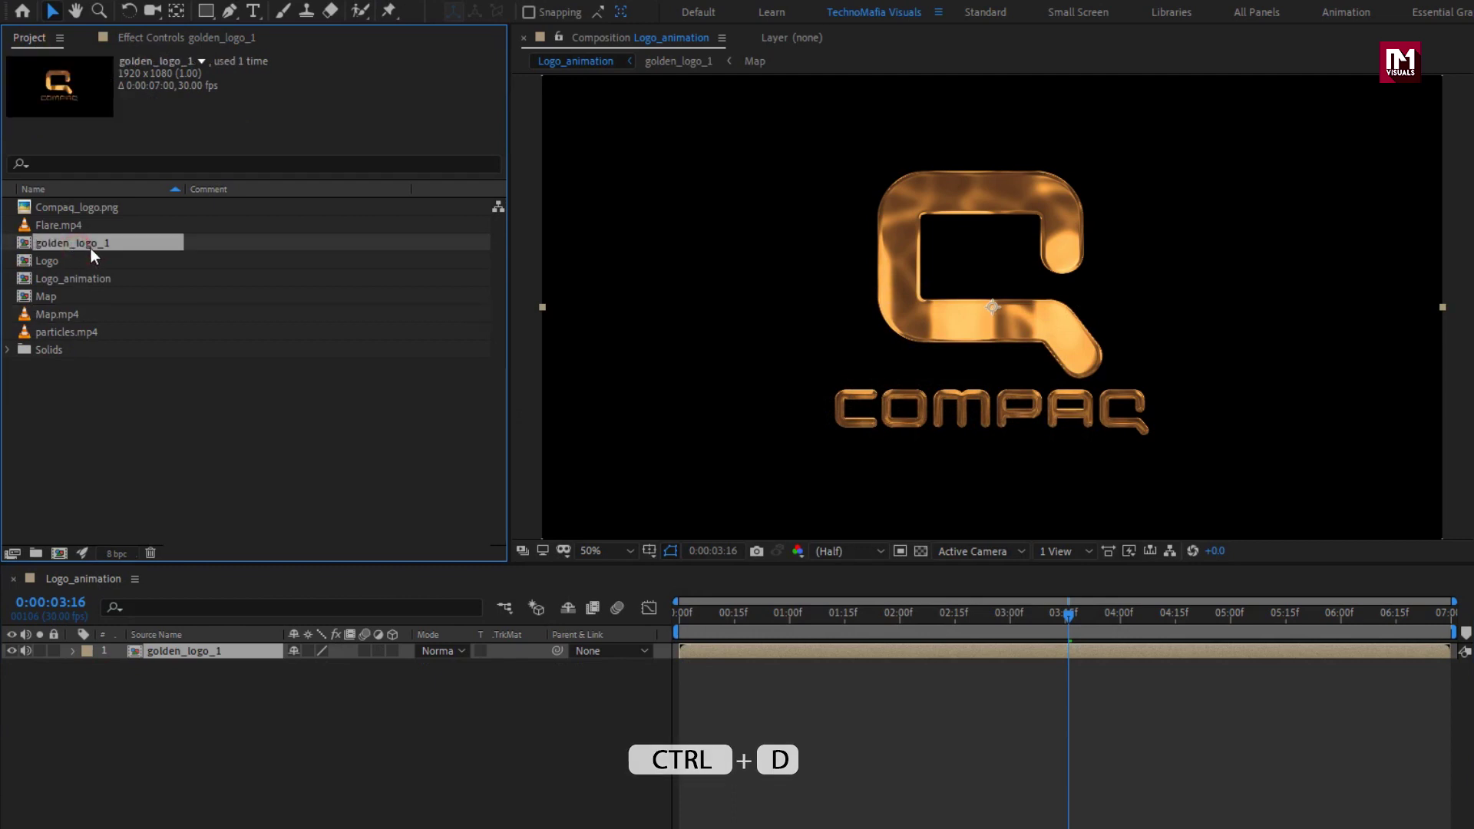
key("ctrl+d")
double_click(96, 262)
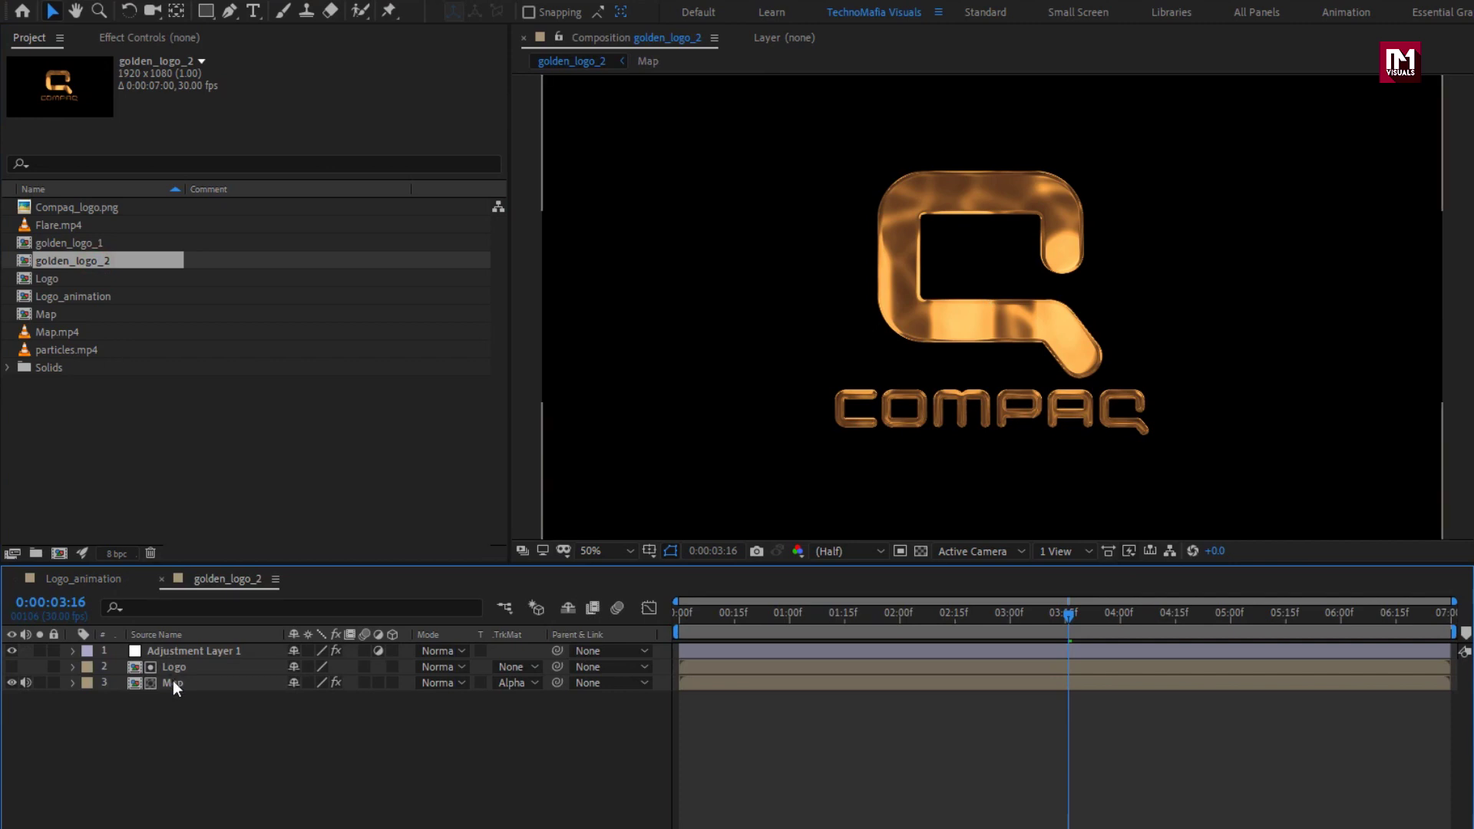
Keyframe Map's Blobbylize Cut Away from 90 at the first frame to 0 at 2:15.
left_click(173, 682)
left_click(167, 39)
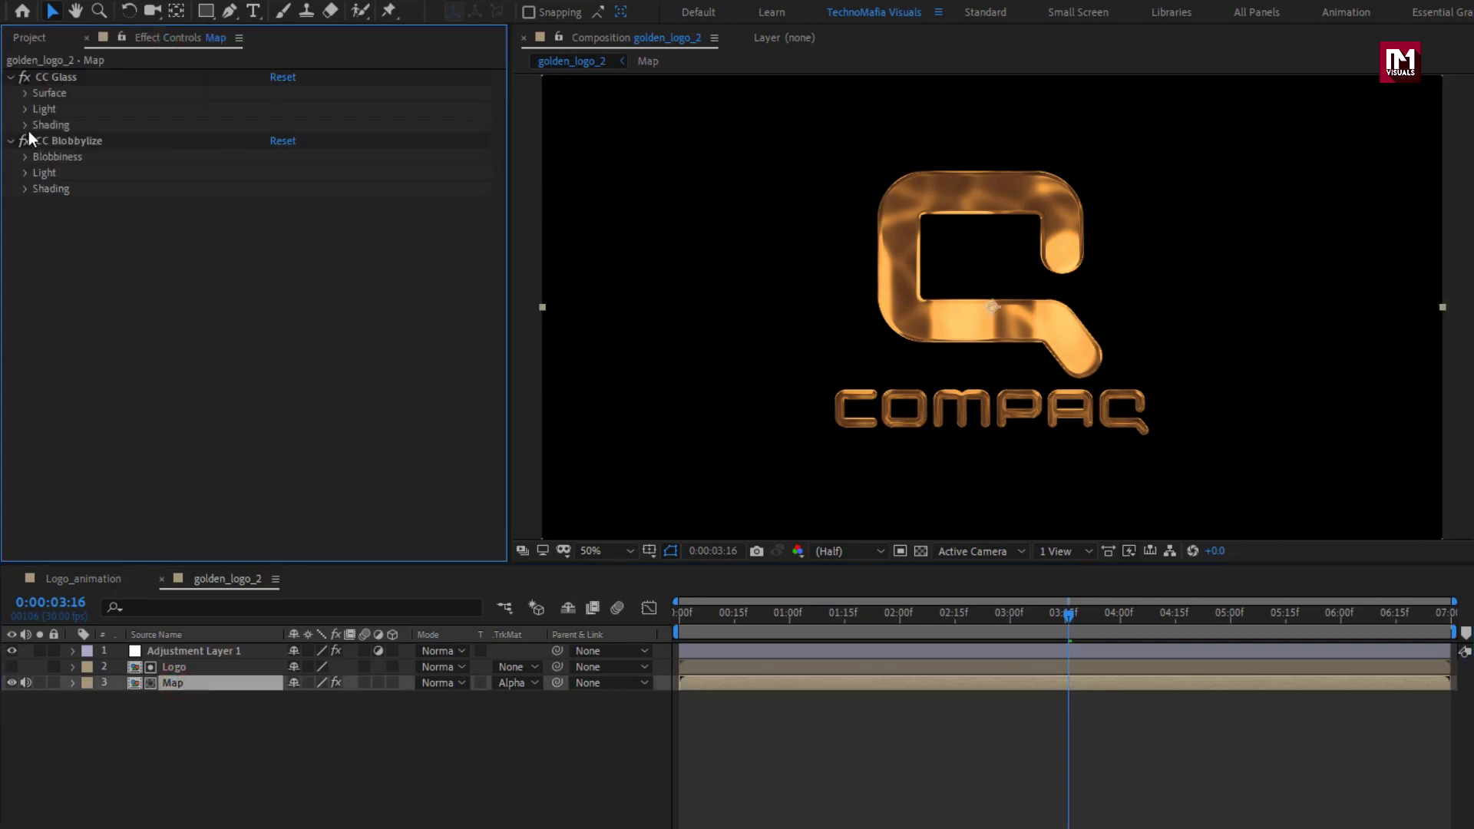
left_click(26, 156)
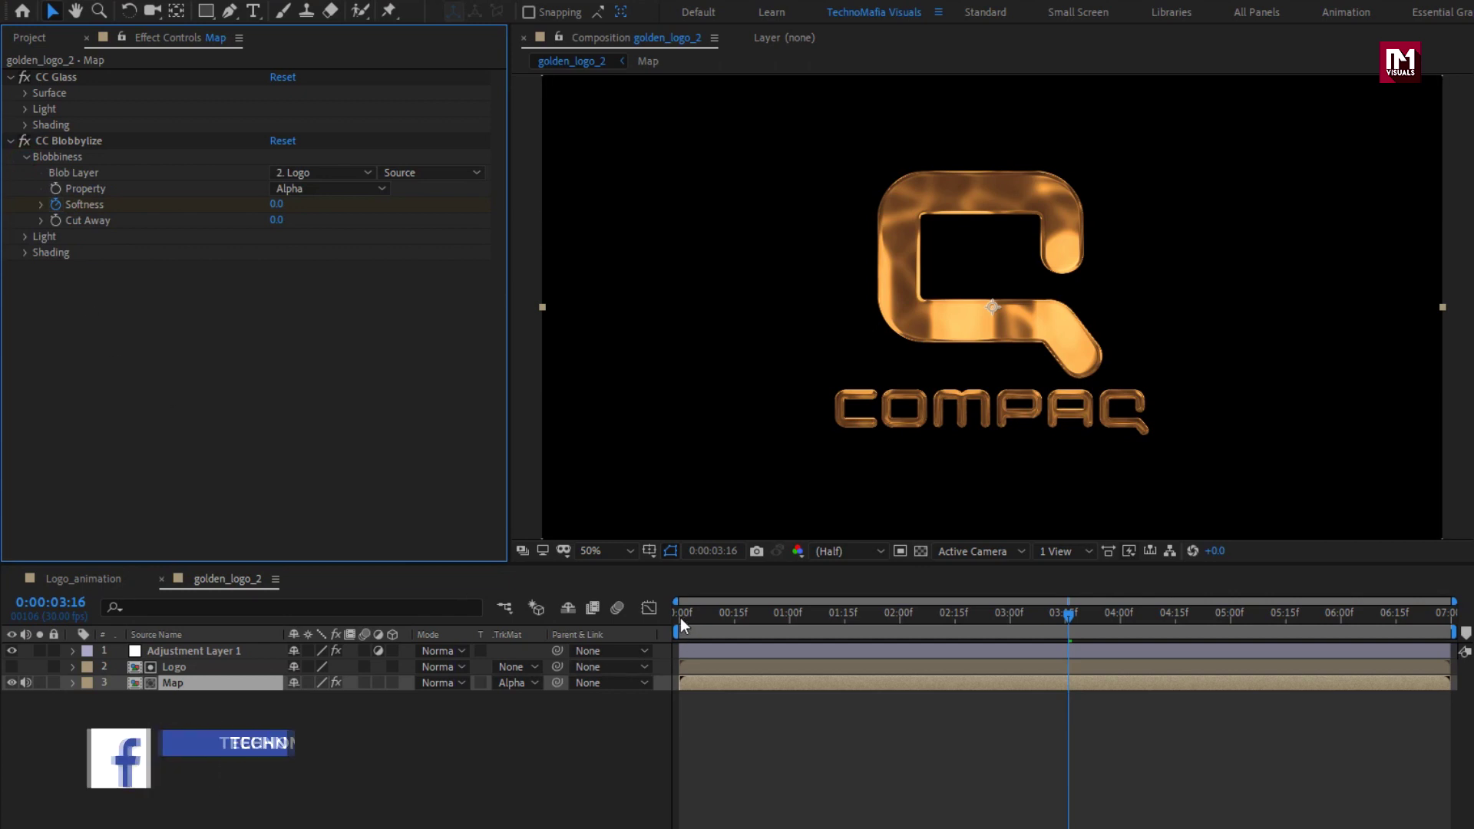
left_click(680, 617)
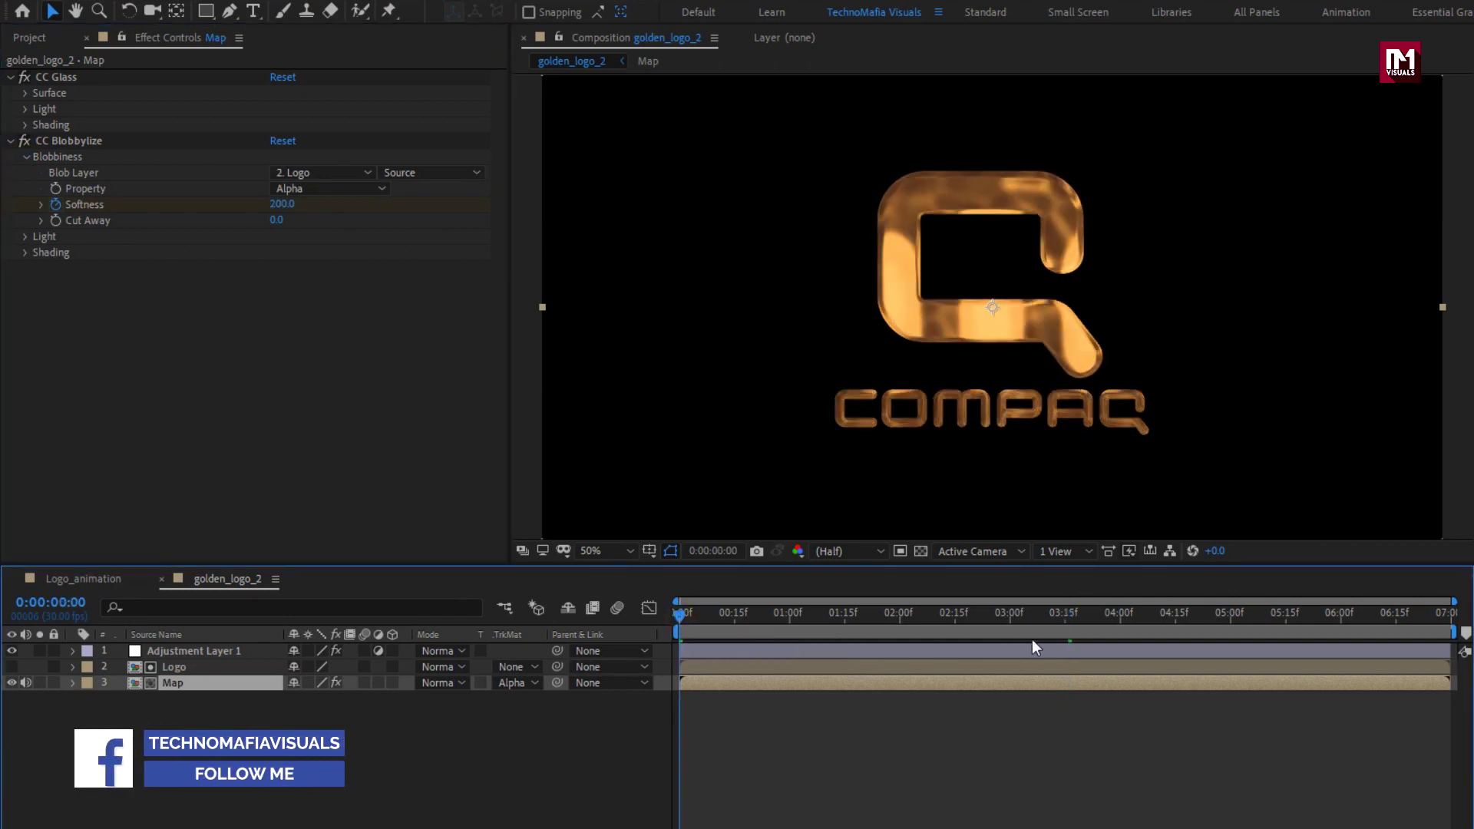
left_click(956, 622)
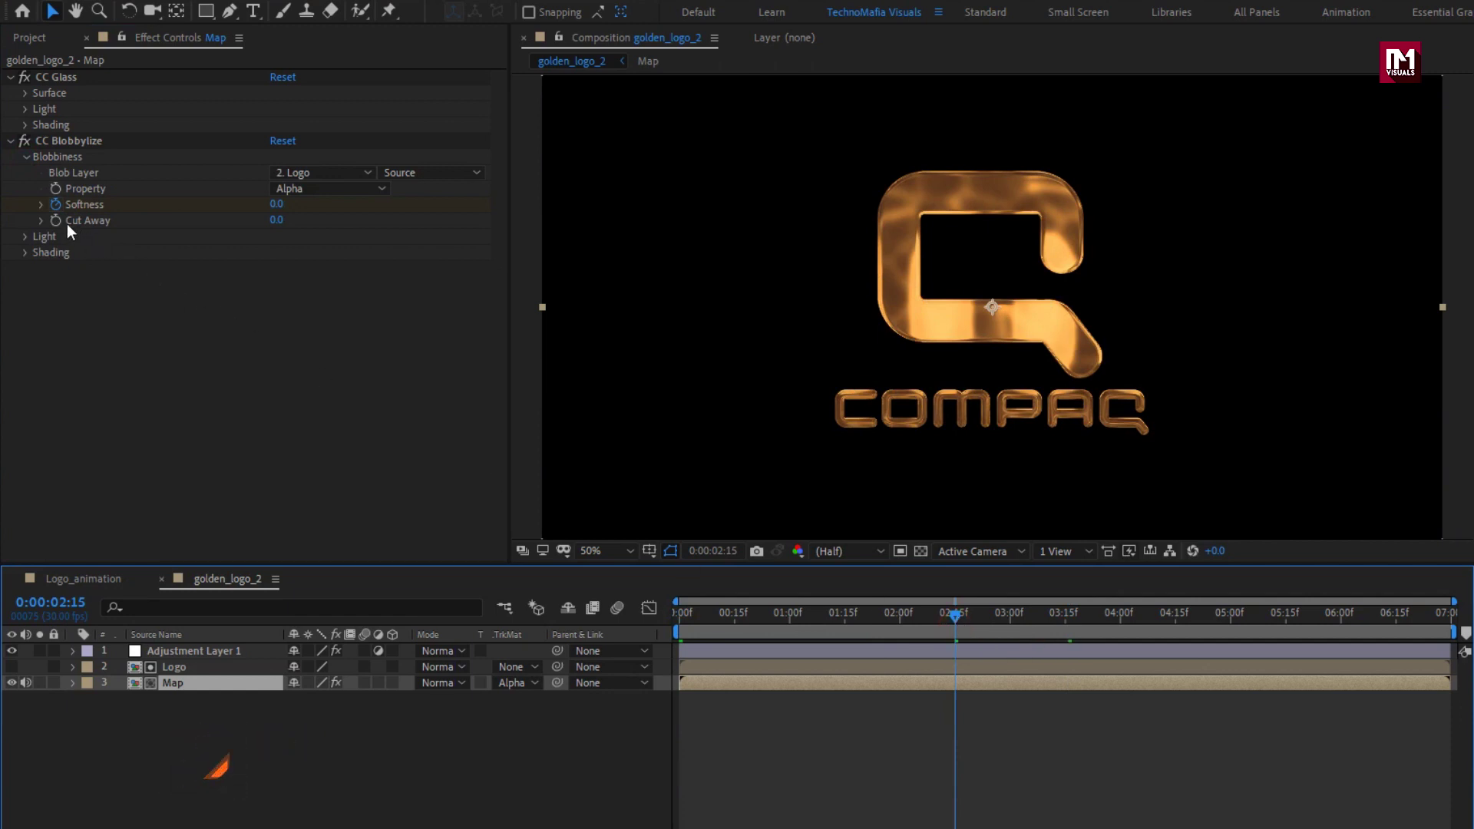
left_click(56, 221)
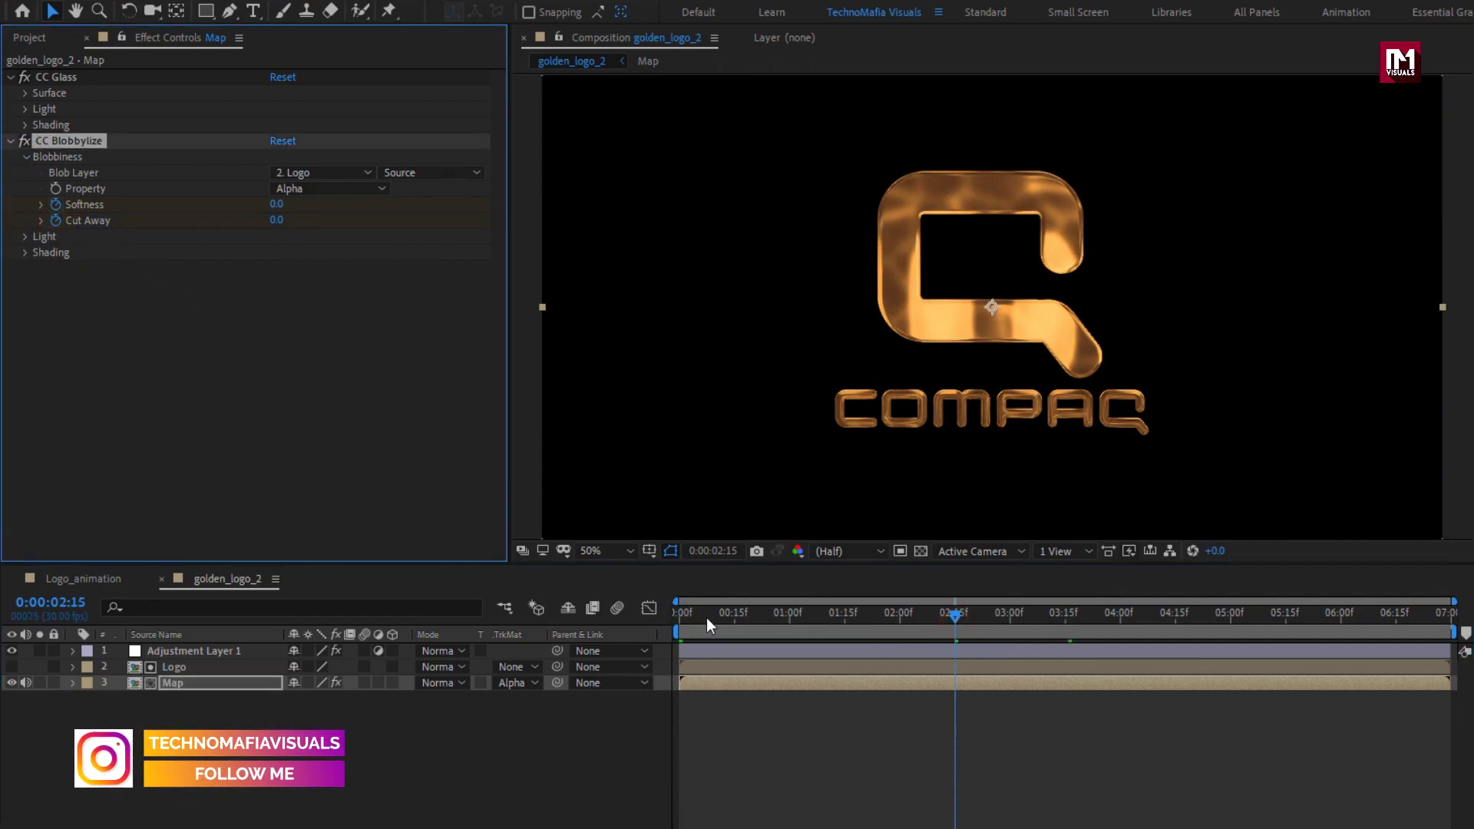
left_click(668, 614)
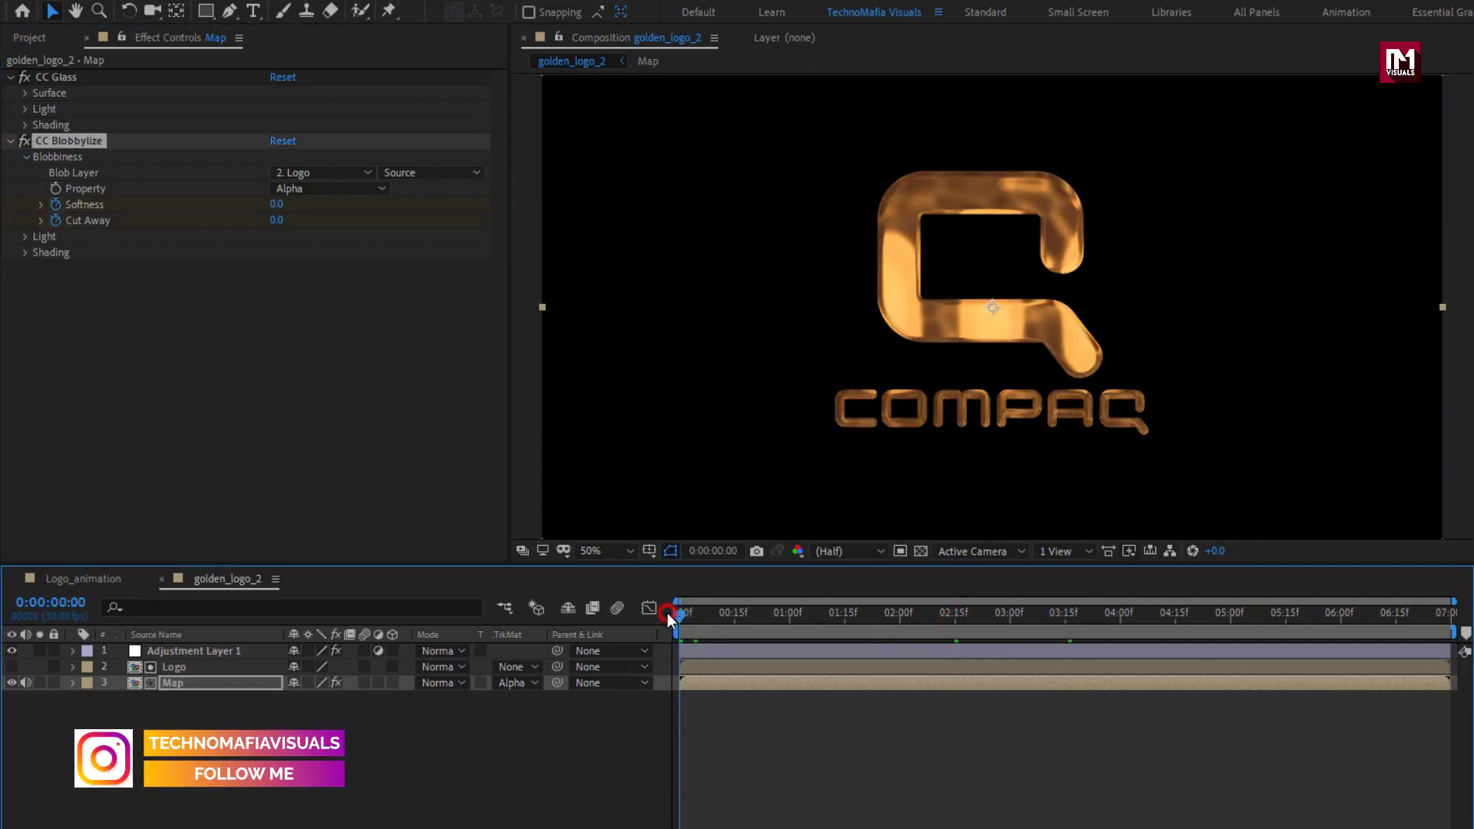
left_click(275, 221)
type("90")
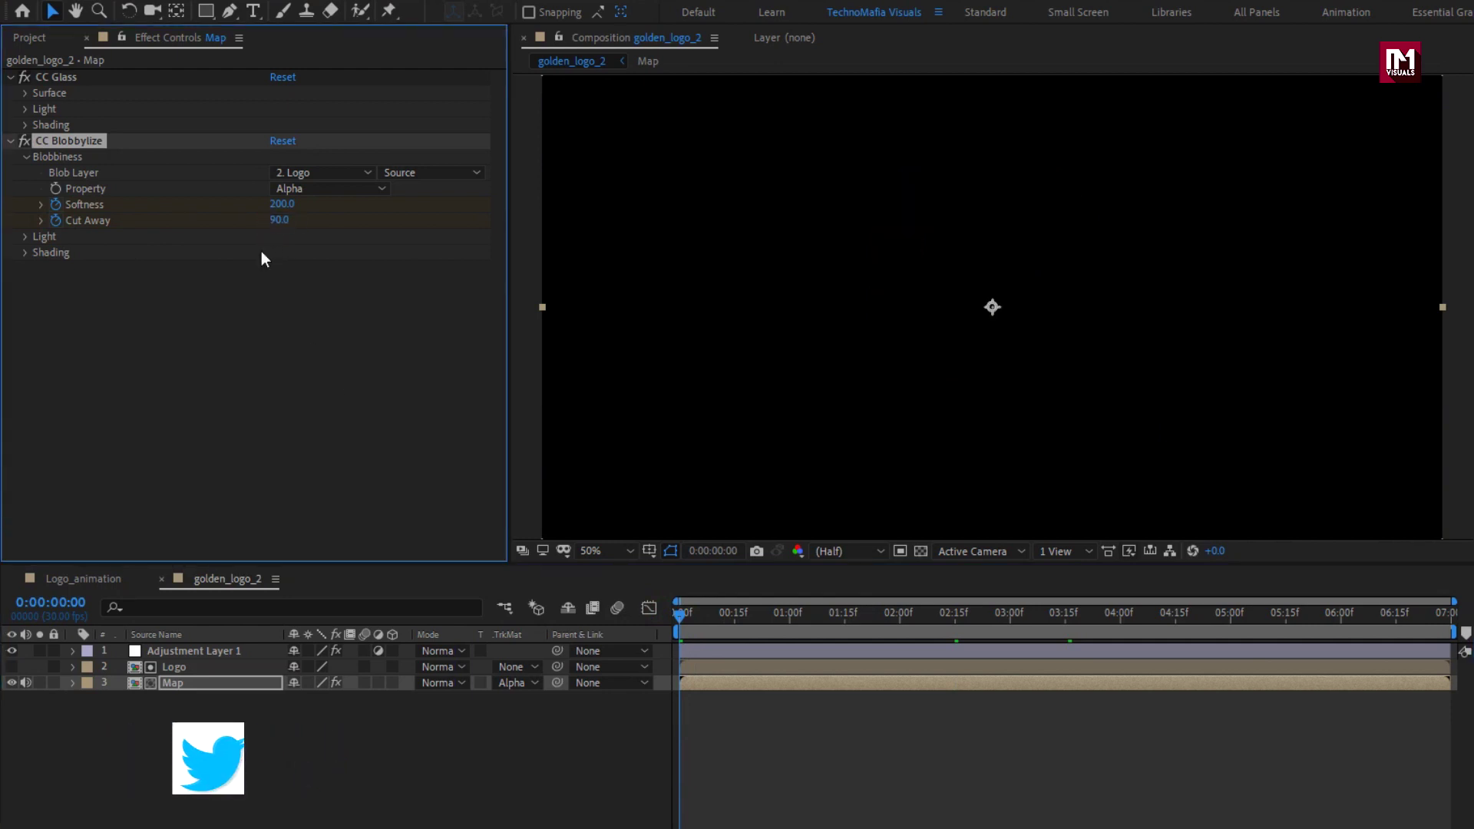
left_click(688, 631)
left_click_drag(683, 616, 901, 605)
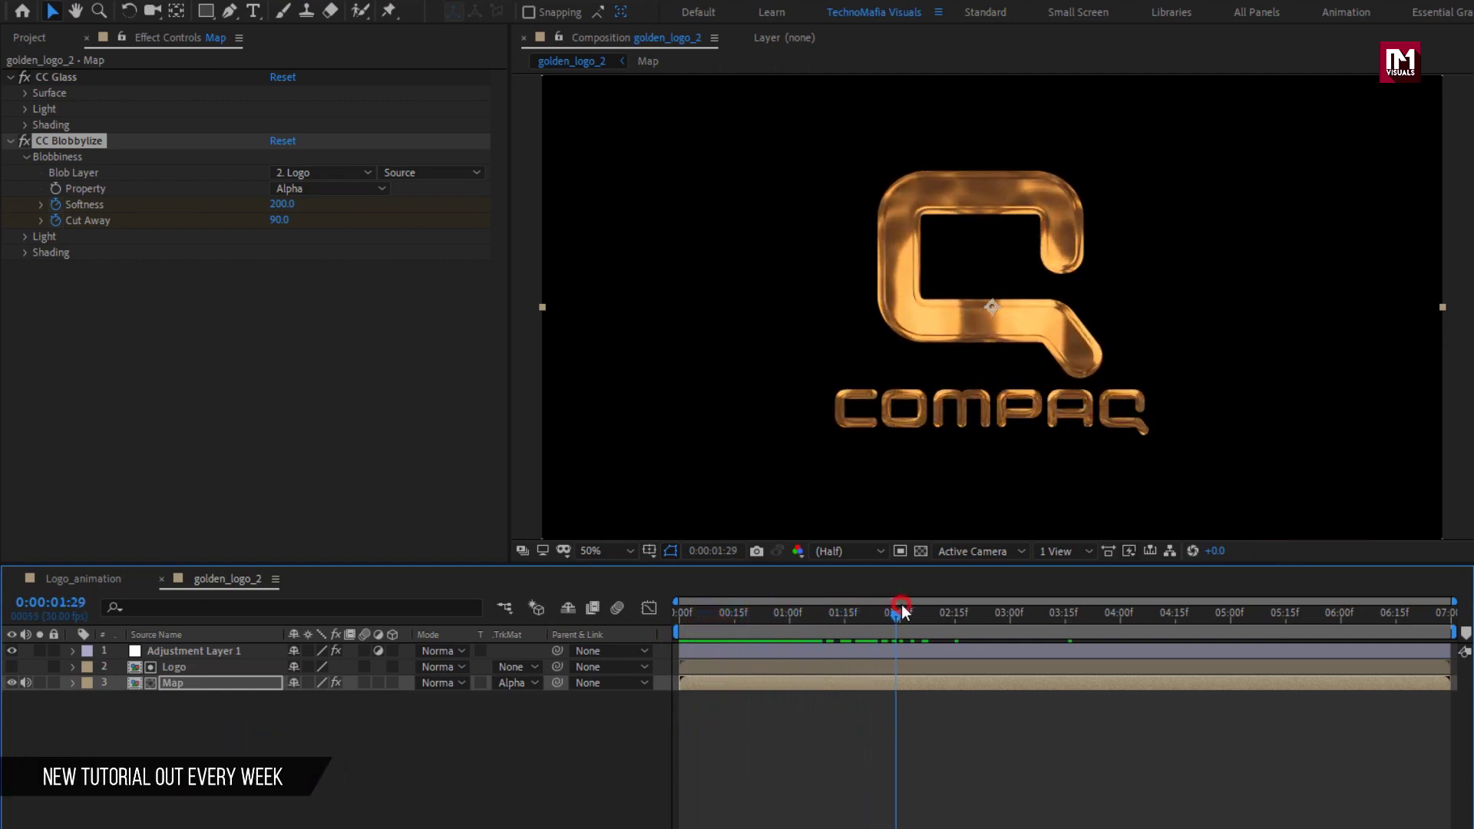
Add golden_logo_2 from the Project panel to Logo_animation, above golden_logo_1.
left_click(160, 579)
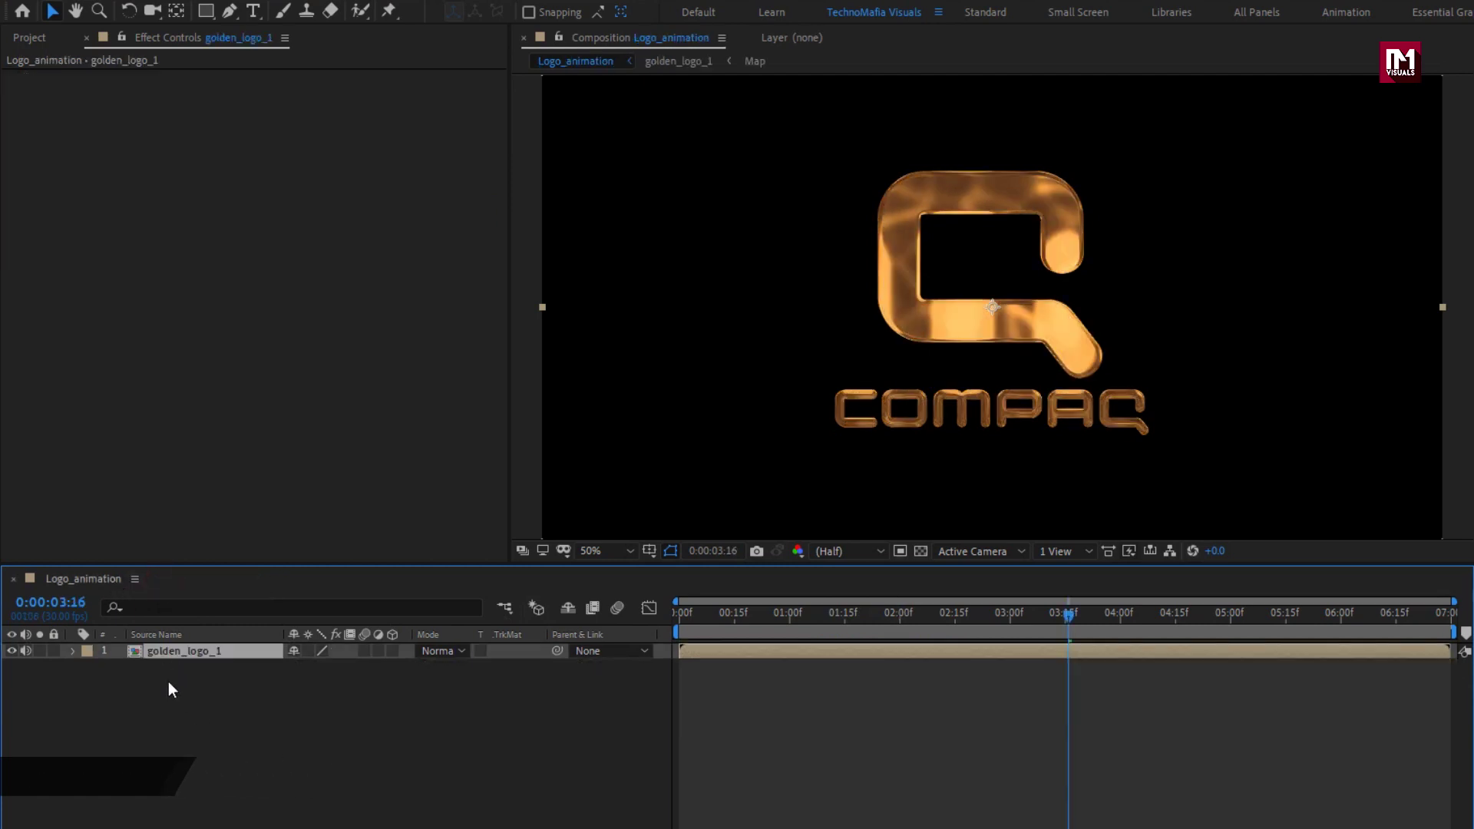
left_click(25, 39)
left_click(67, 261)
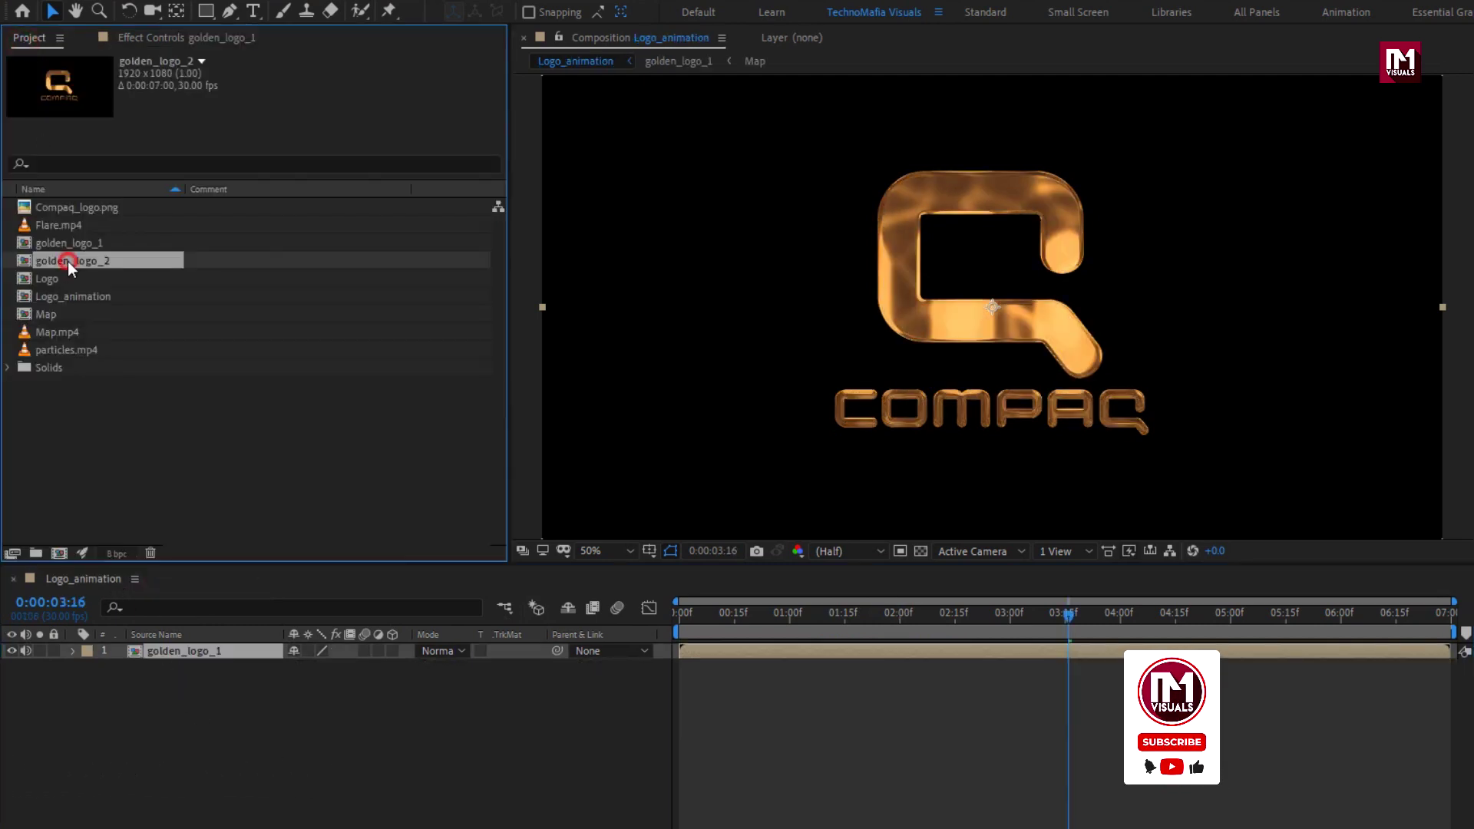
left_click_drag(76, 262, 209, 648)
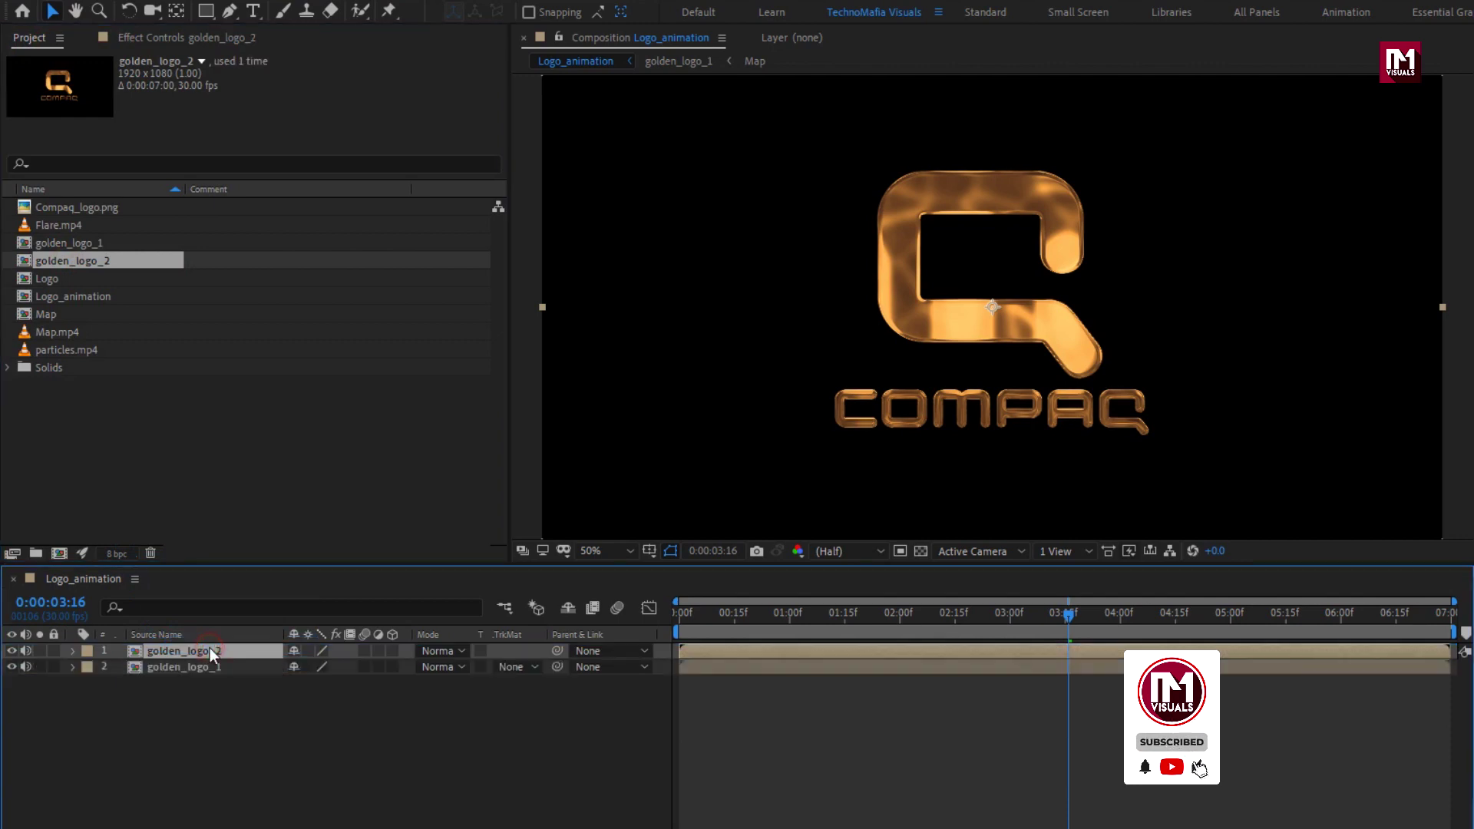
Shift the golden_logo_2 layer so it starts about 15 frames in, at 0:00:00:15.
left_click(734, 621)
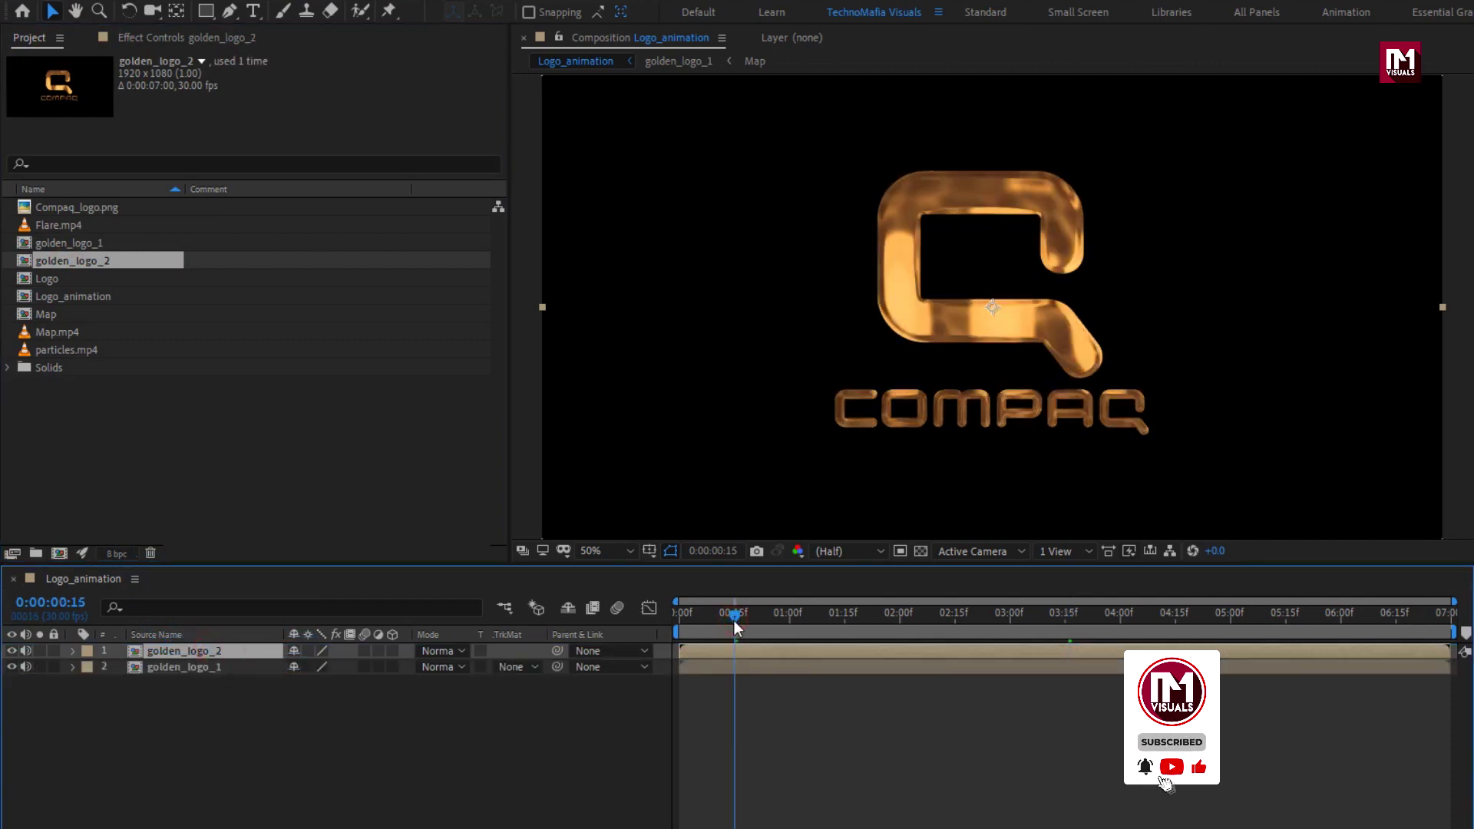
left_click(696, 650)
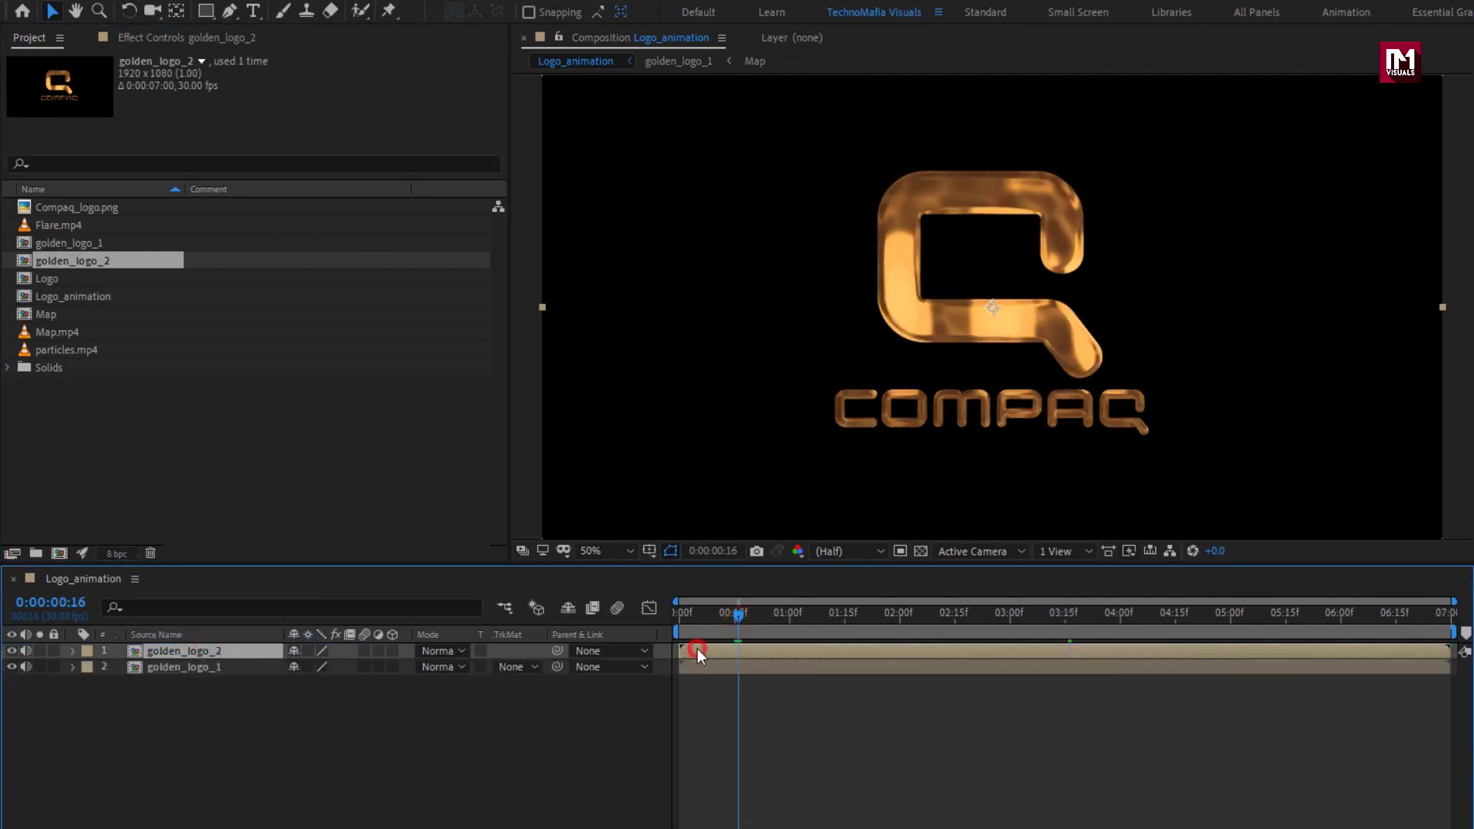
left_click_drag(754, 619, 868, 619)
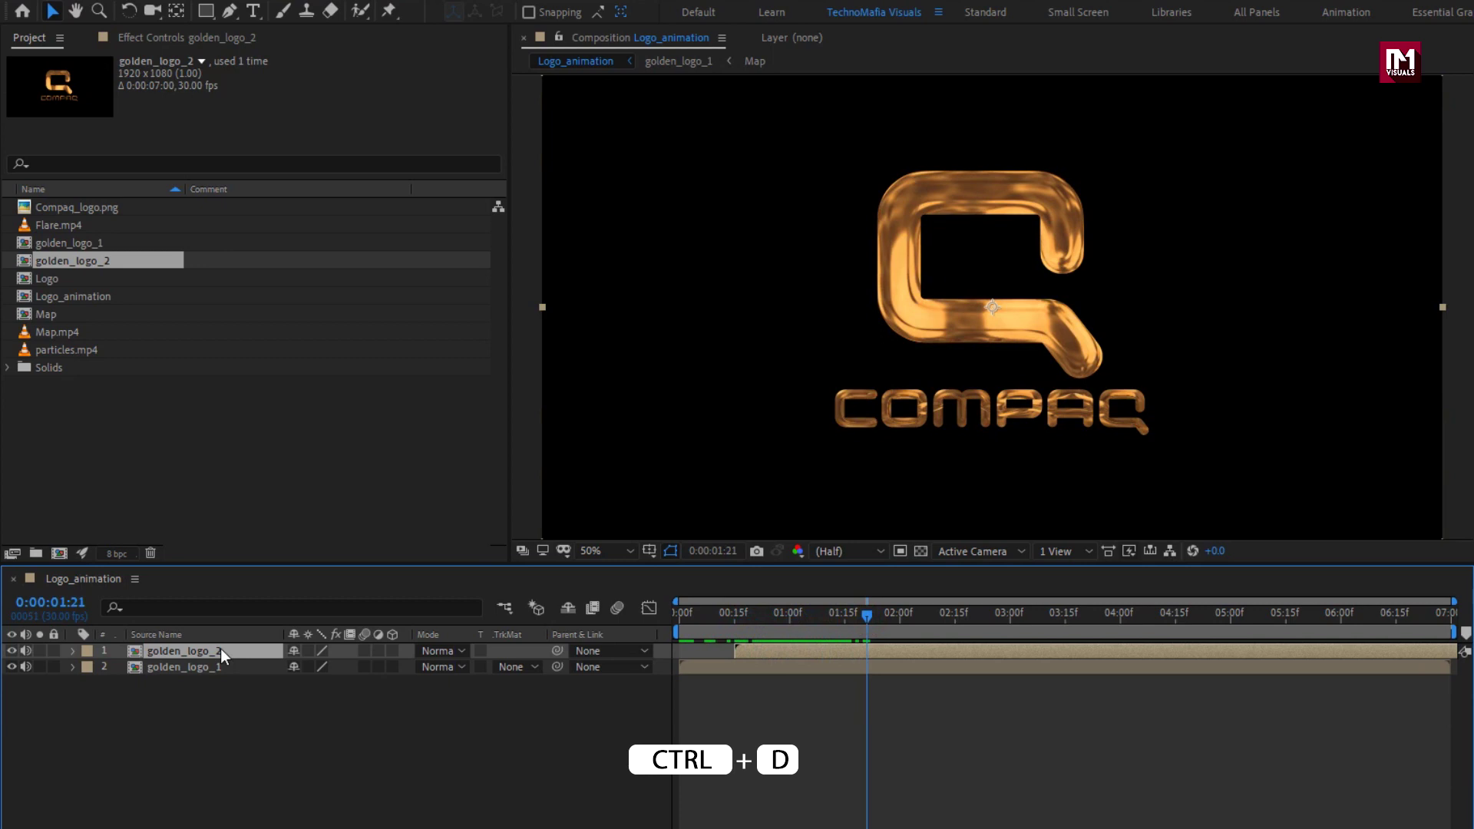
Duplicate golden_logo_2 twice and stagger the copies to start at 01:10 and 01:22.
key("ctrl+d")
key("ctrl+d")
key("ctrl+d")
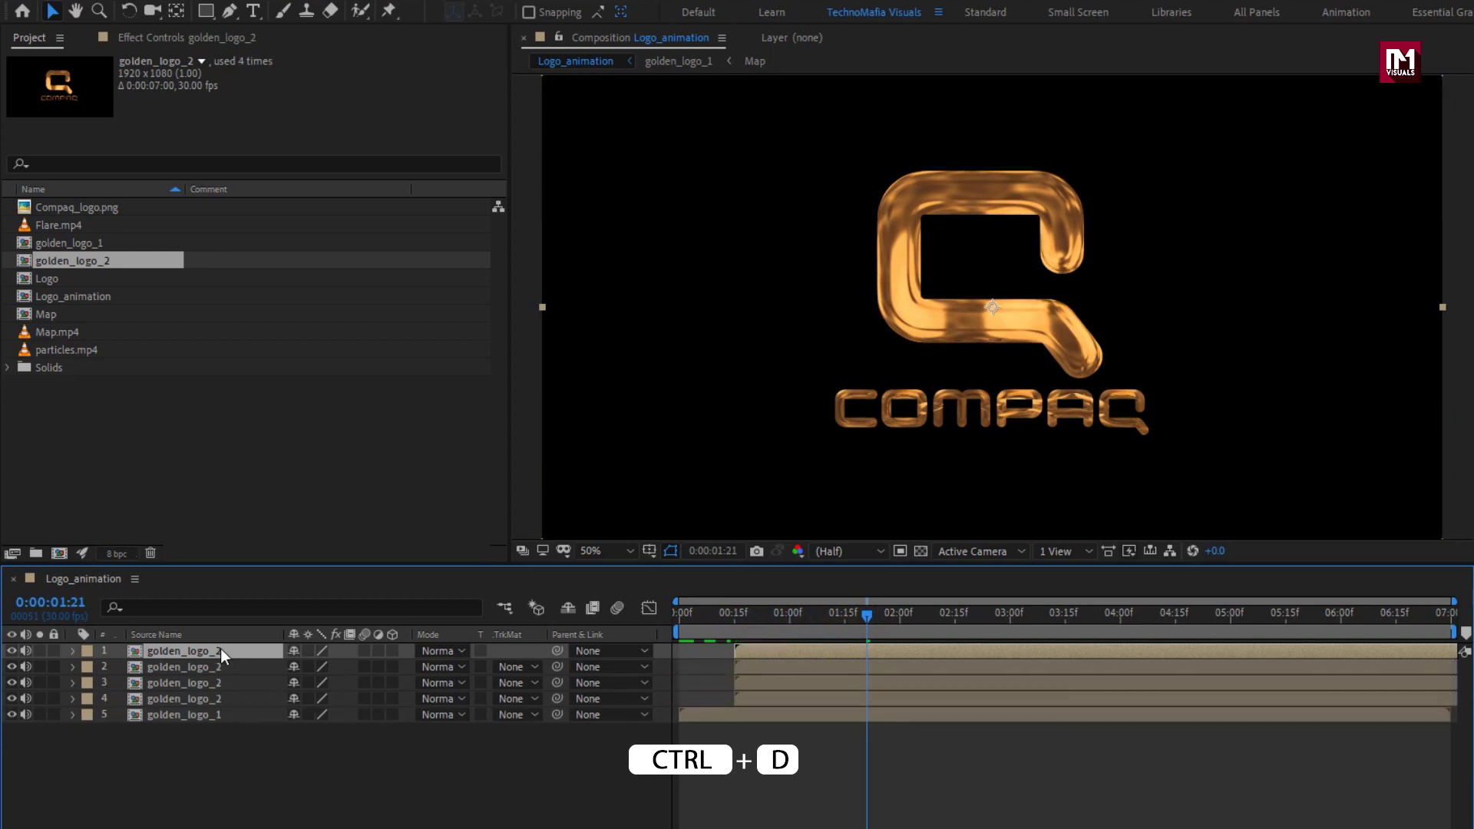
key("ctrl+d")
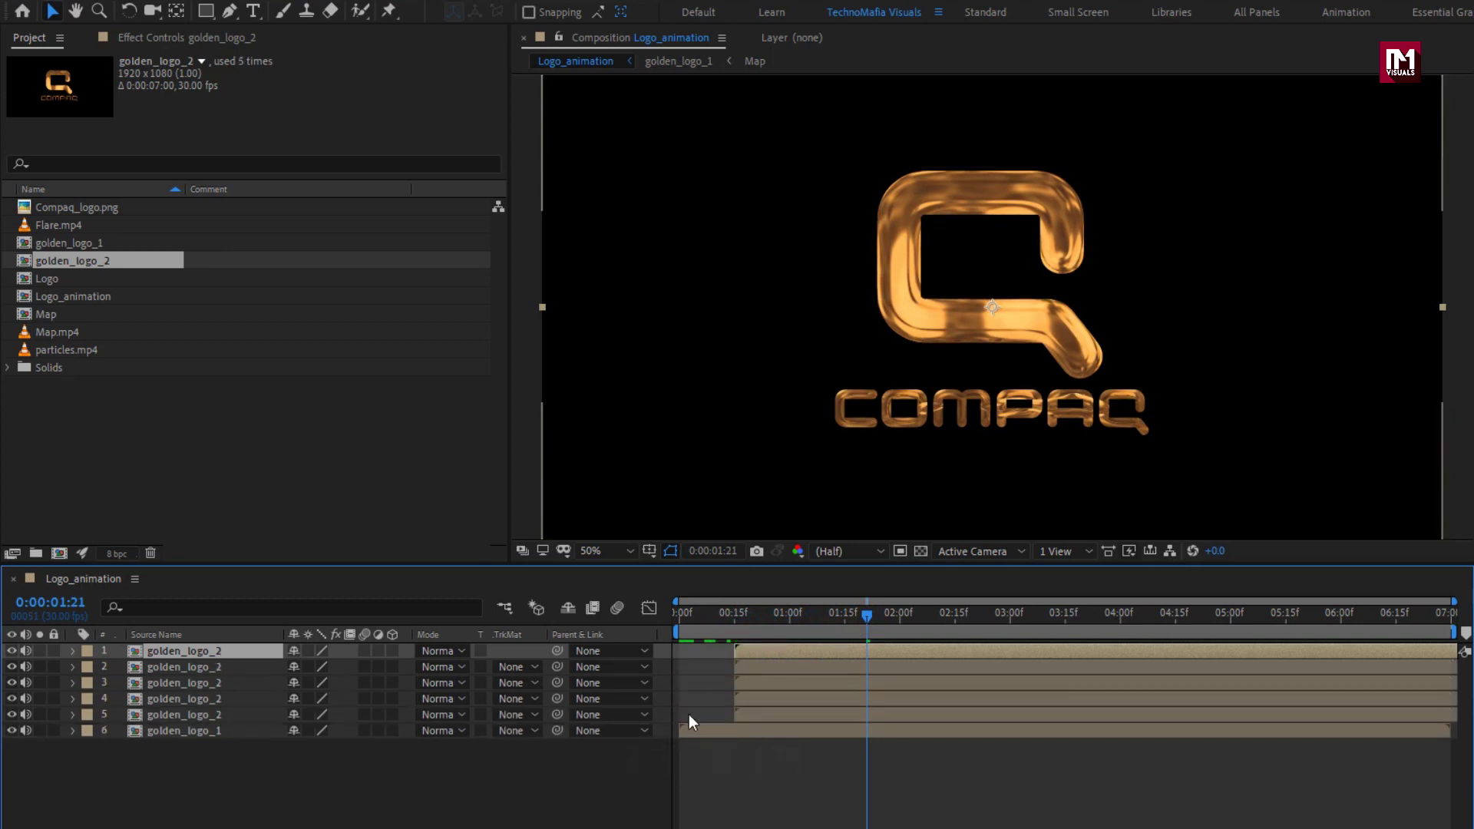
left_click(753, 699)
left_click_drag(737, 624, 773, 624)
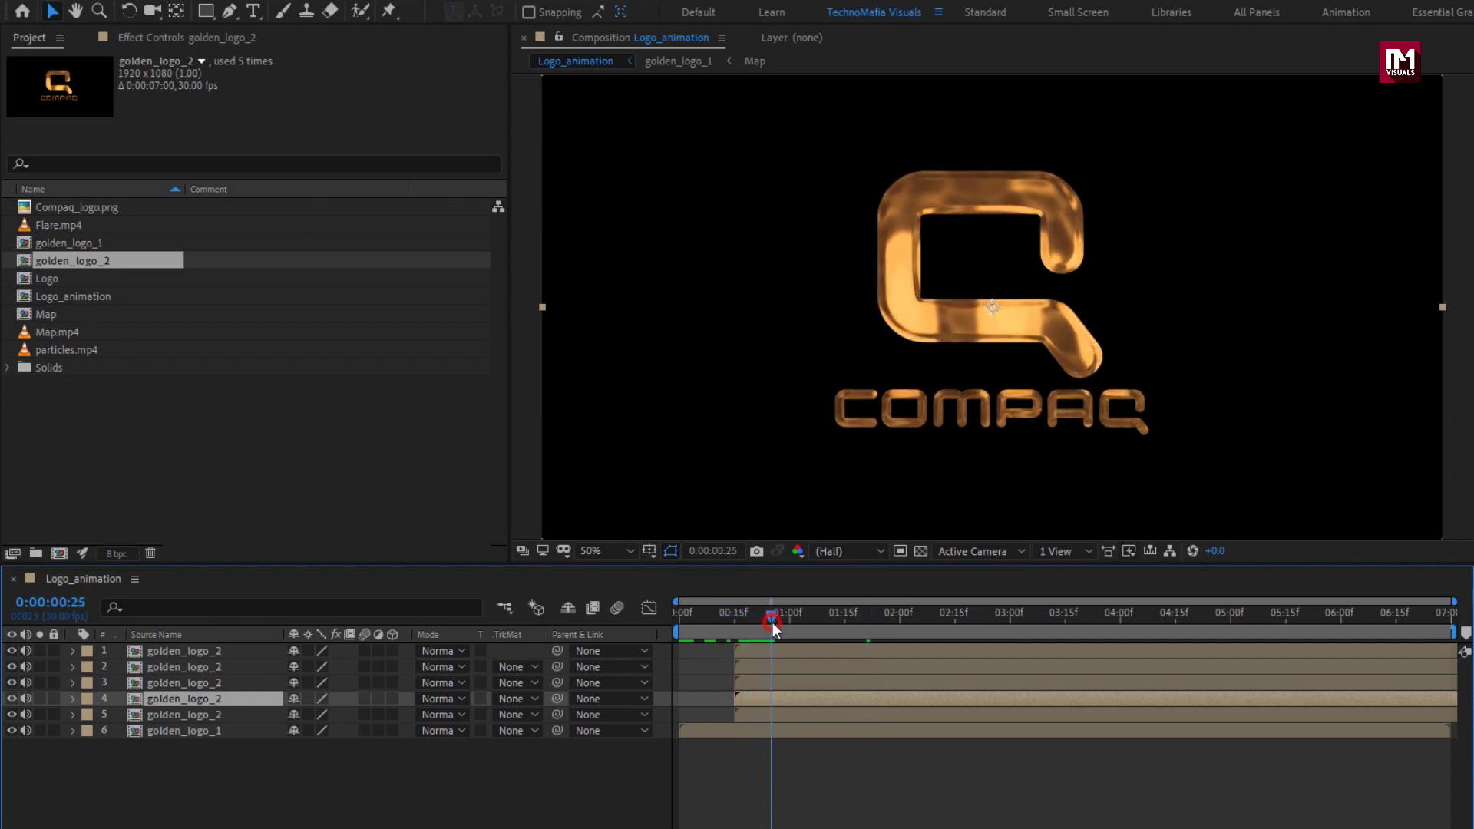
left_click_drag(780, 619, 823, 625)
left_click(829, 616)
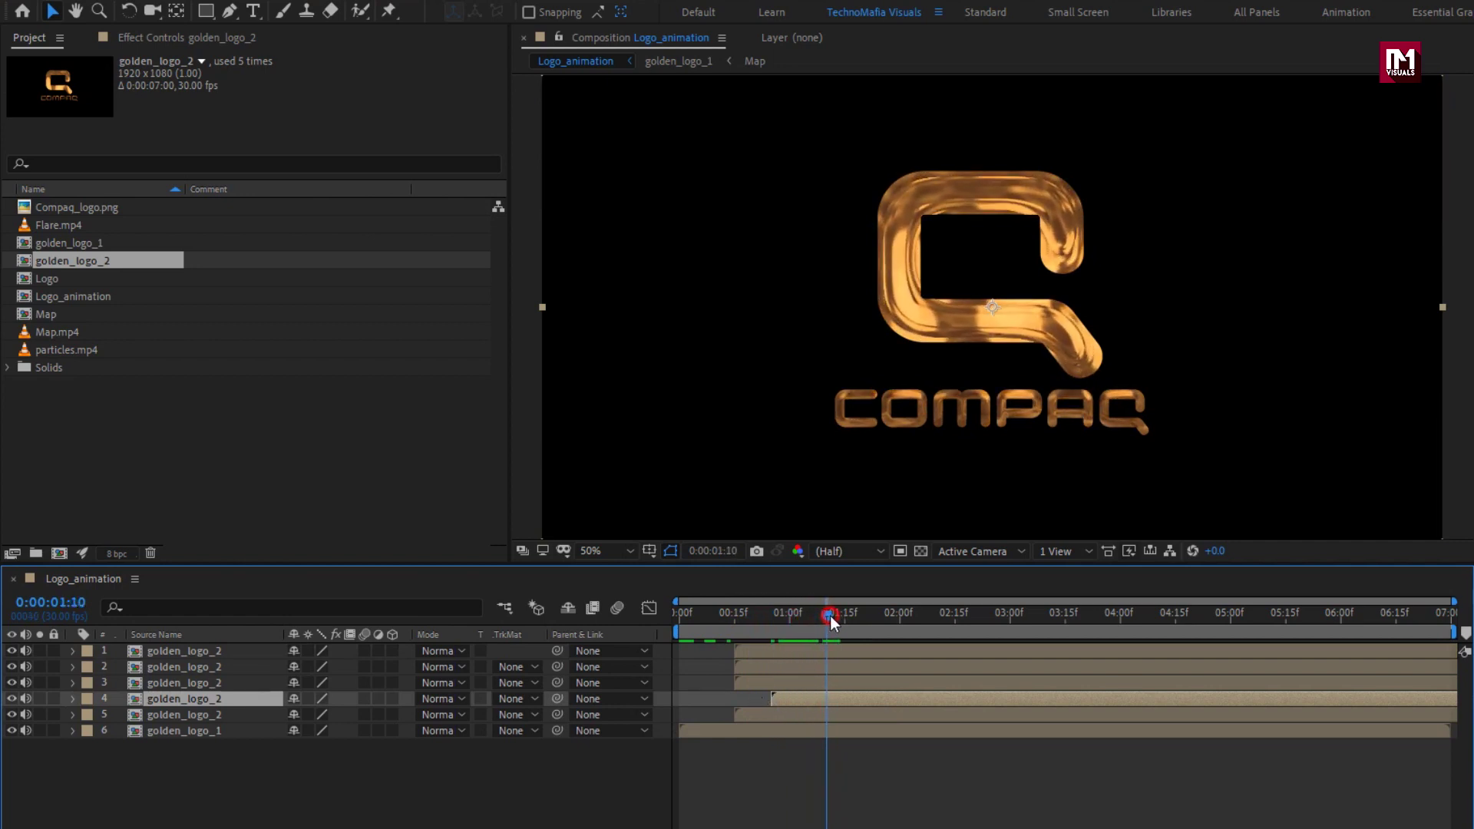
left_click_drag(765, 684, 851, 680)
left_click_drag(850, 616, 872, 616)
left_click_drag(763, 664, 1126, 610)
Make two more copies of the top logo layer, with the newest starting around 03:07.
key("ctrl+d")
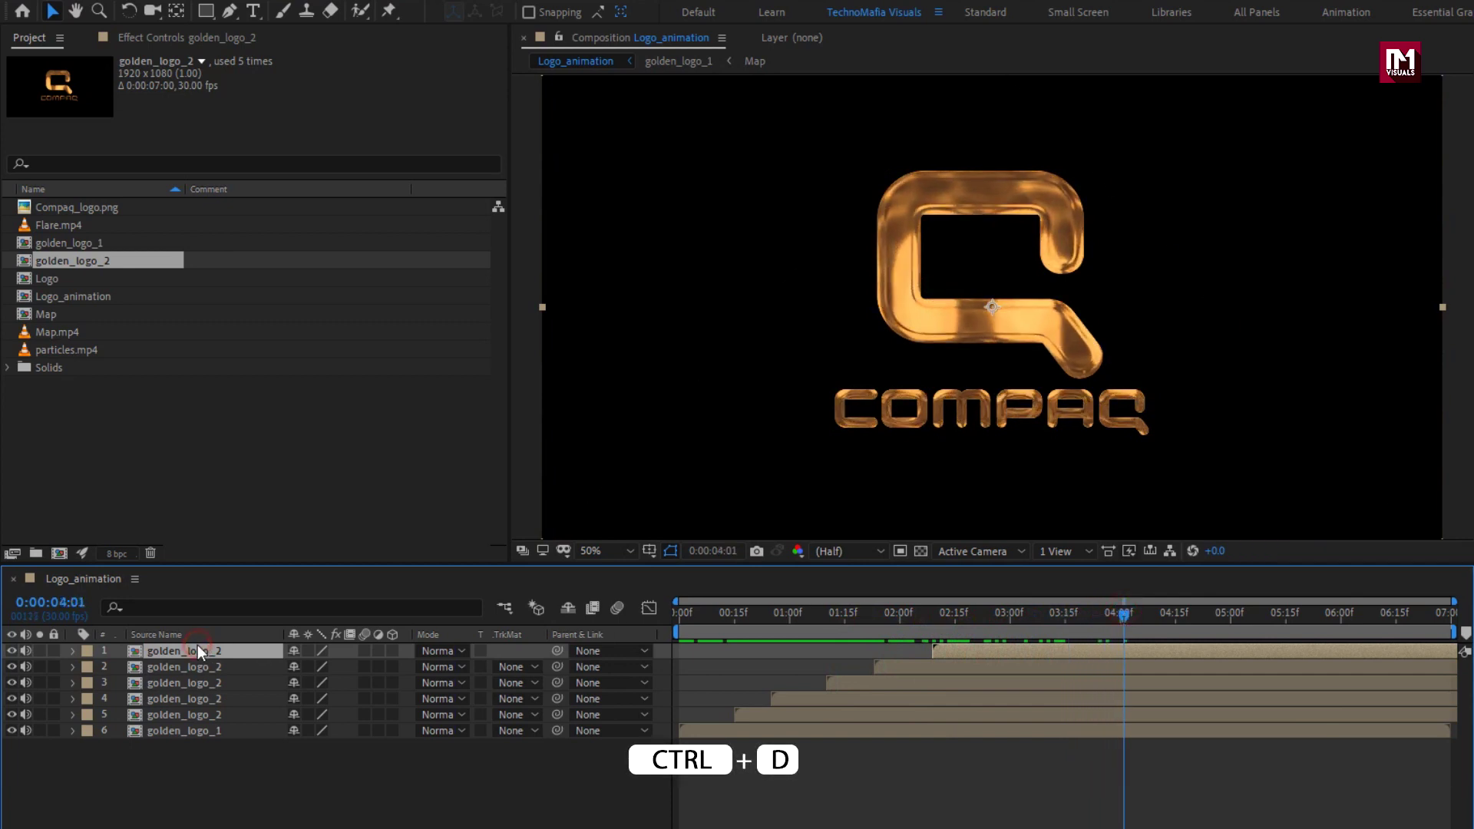
key("ctrl+d")
left_click_drag(946, 655, 1199, 604)
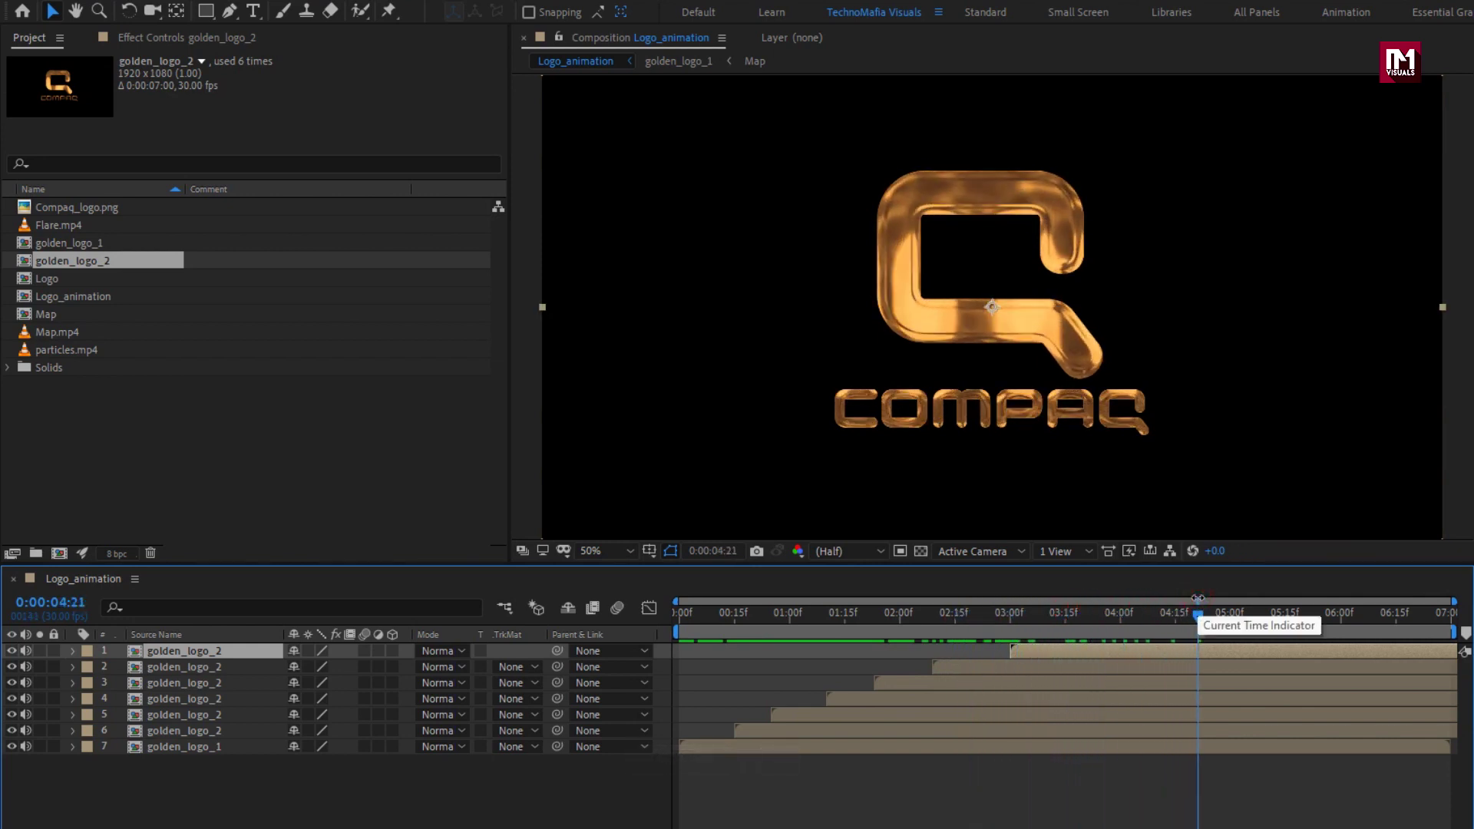
left_click_drag(205, 787, 185, 652)
Pre-compose the seven selected logo layers into a new composition named Liquid_logo.
right_click(181, 652)
left_click(219, 570)
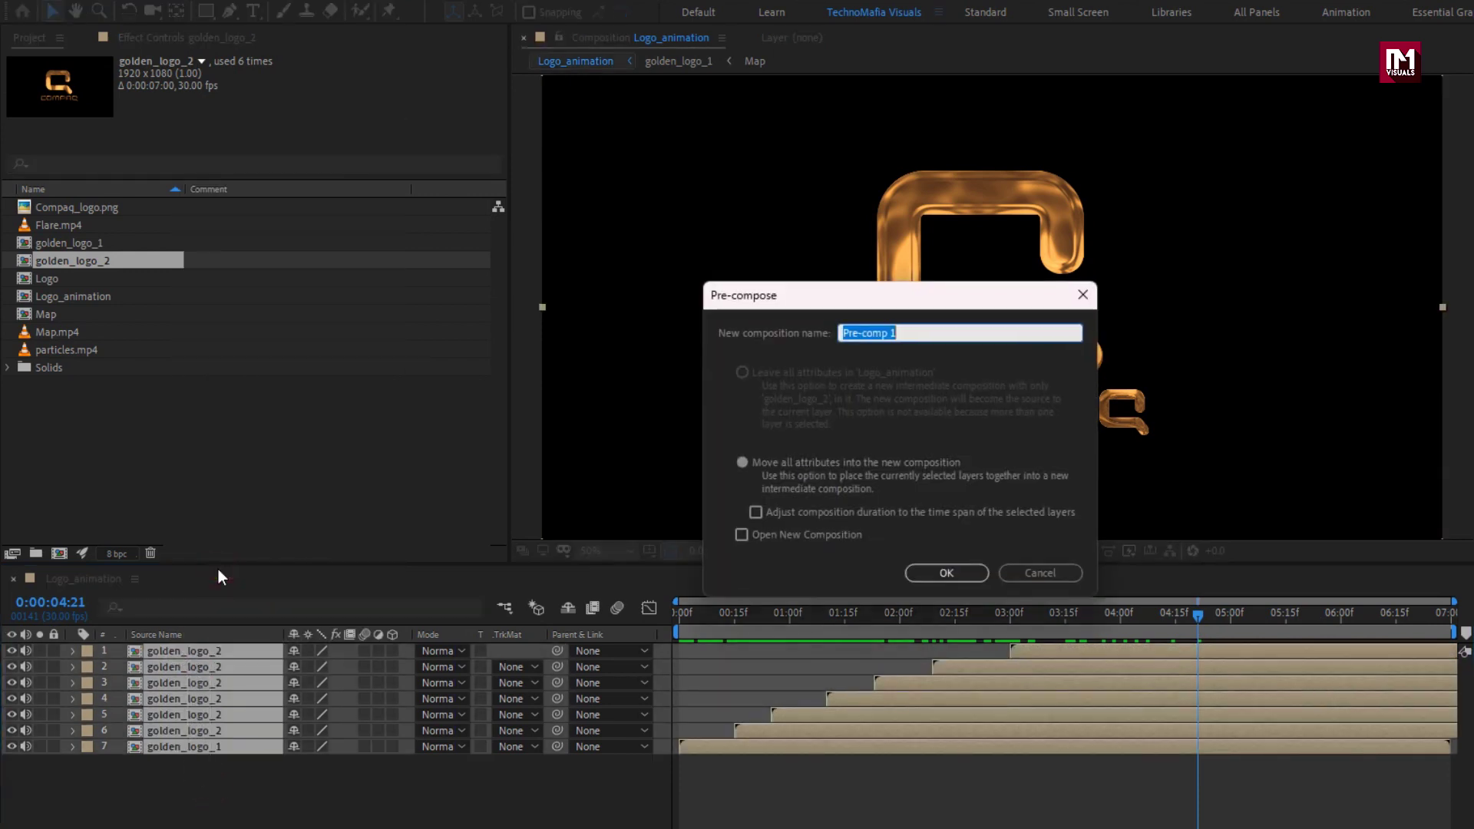
type("Liquid_logo")
left_click(934, 575)
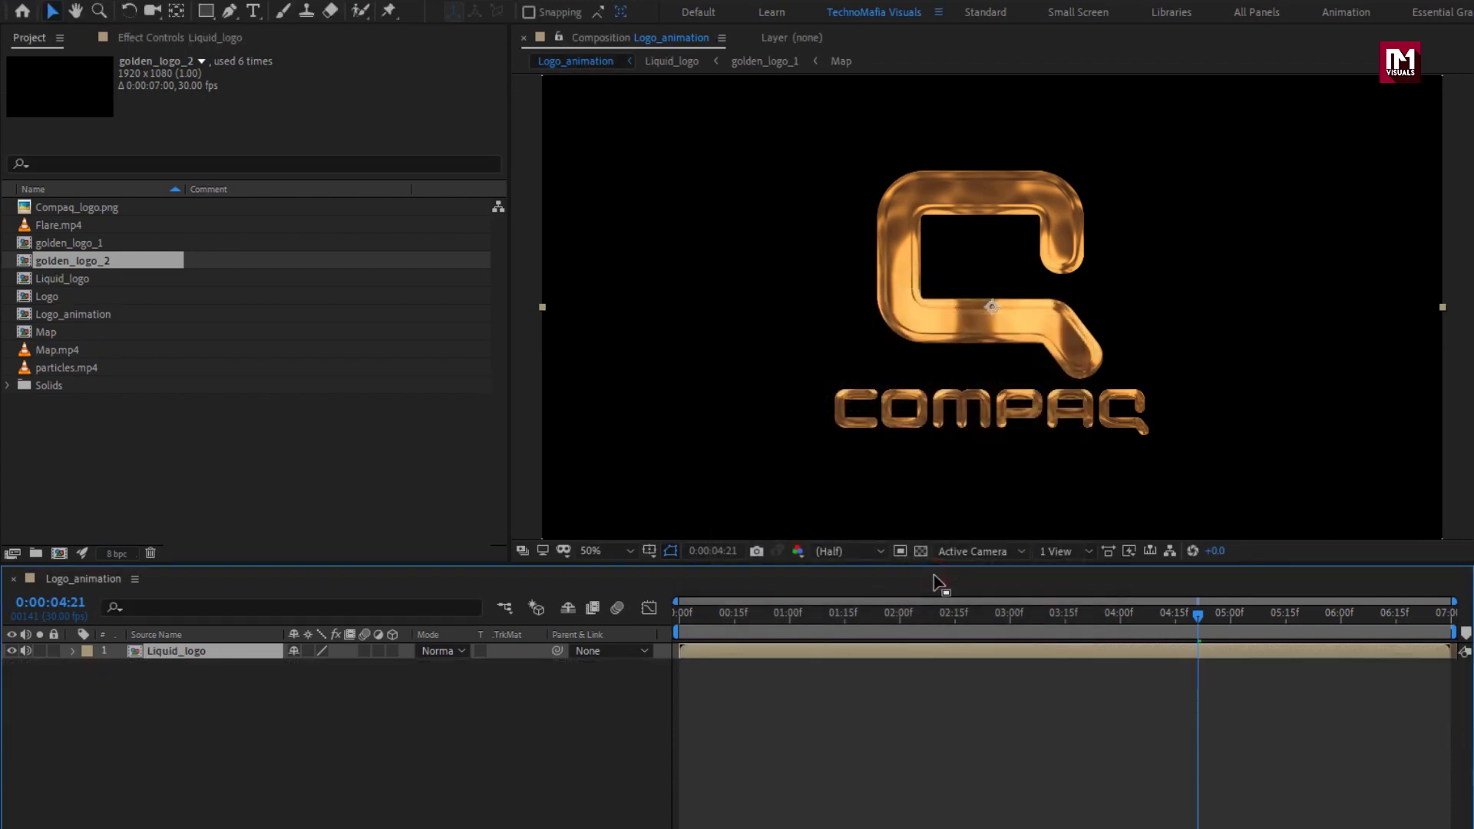
Create a new solid layer named BG.
right_click(230, 705)
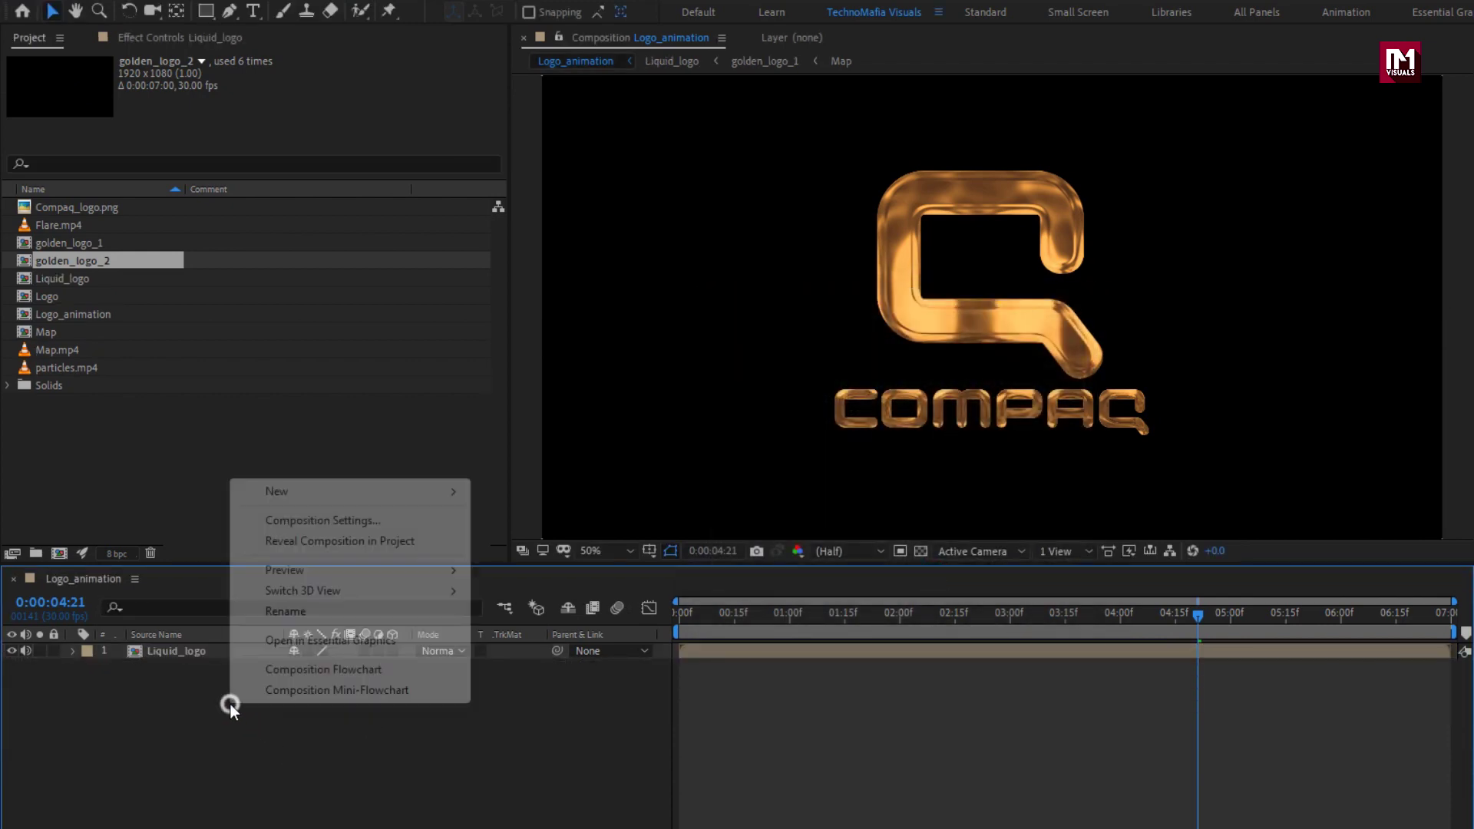
mouse_move(300, 493)
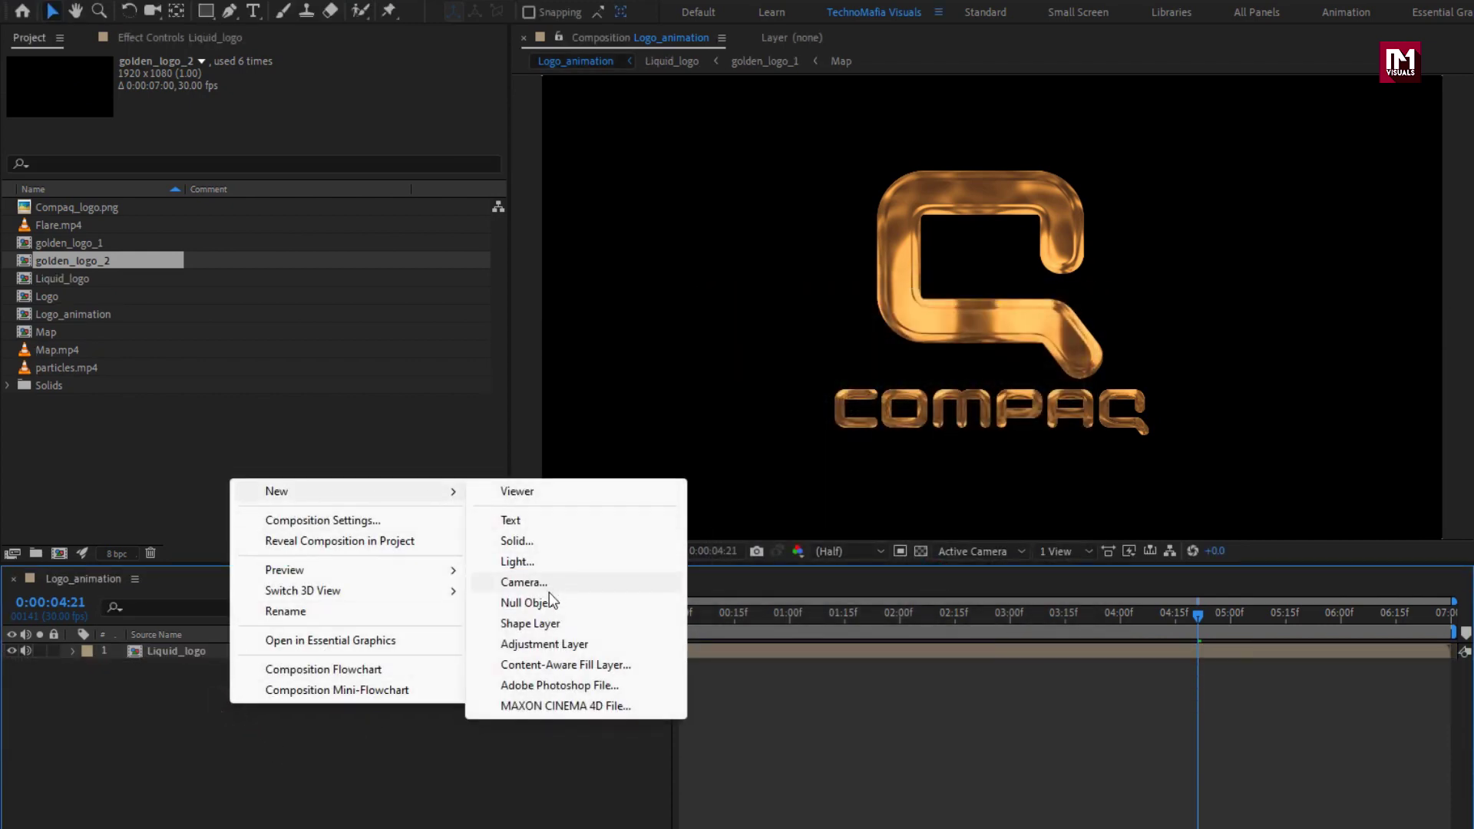
left_click(550, 550)
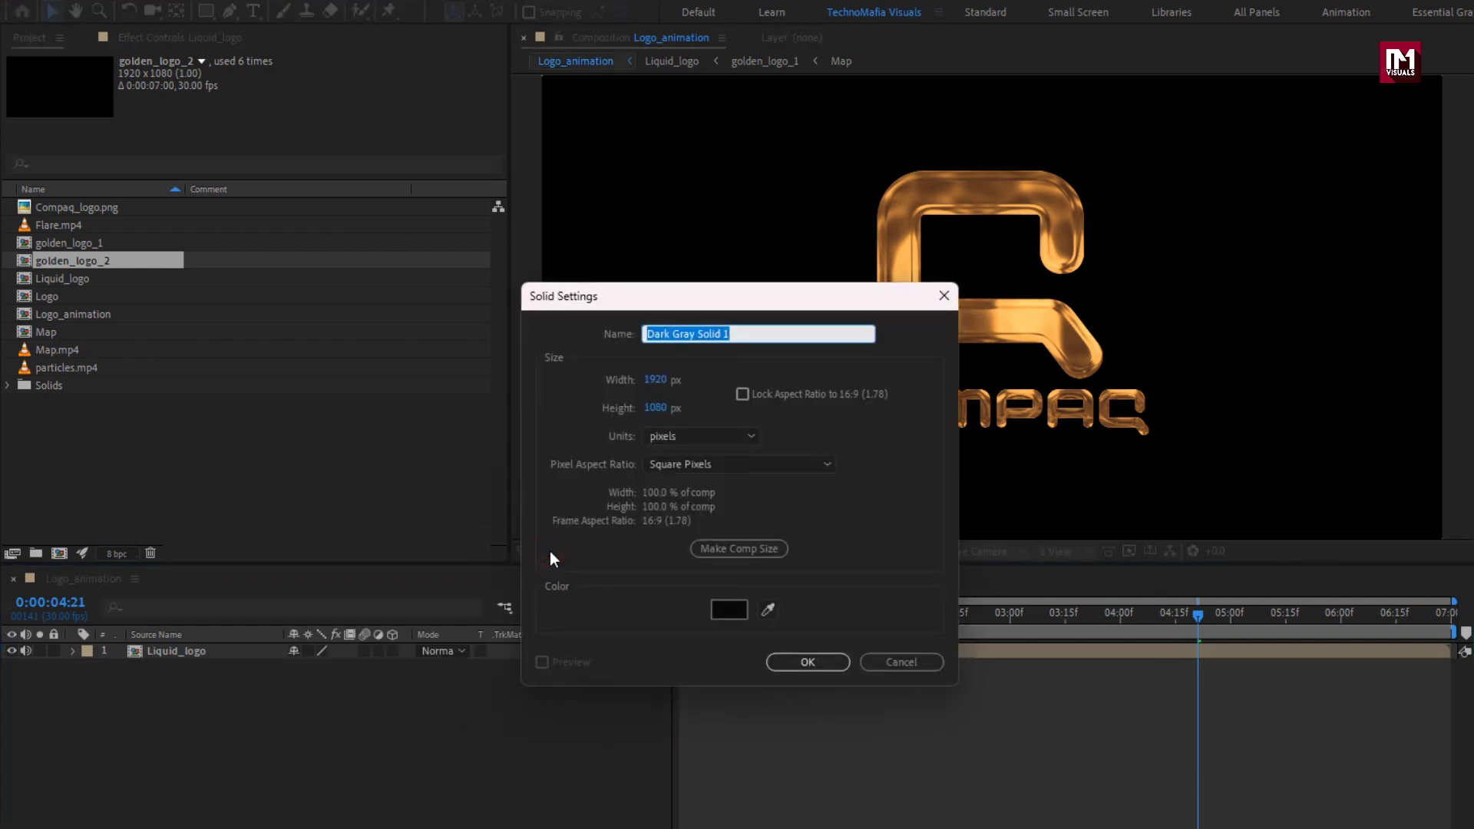
type("BG")
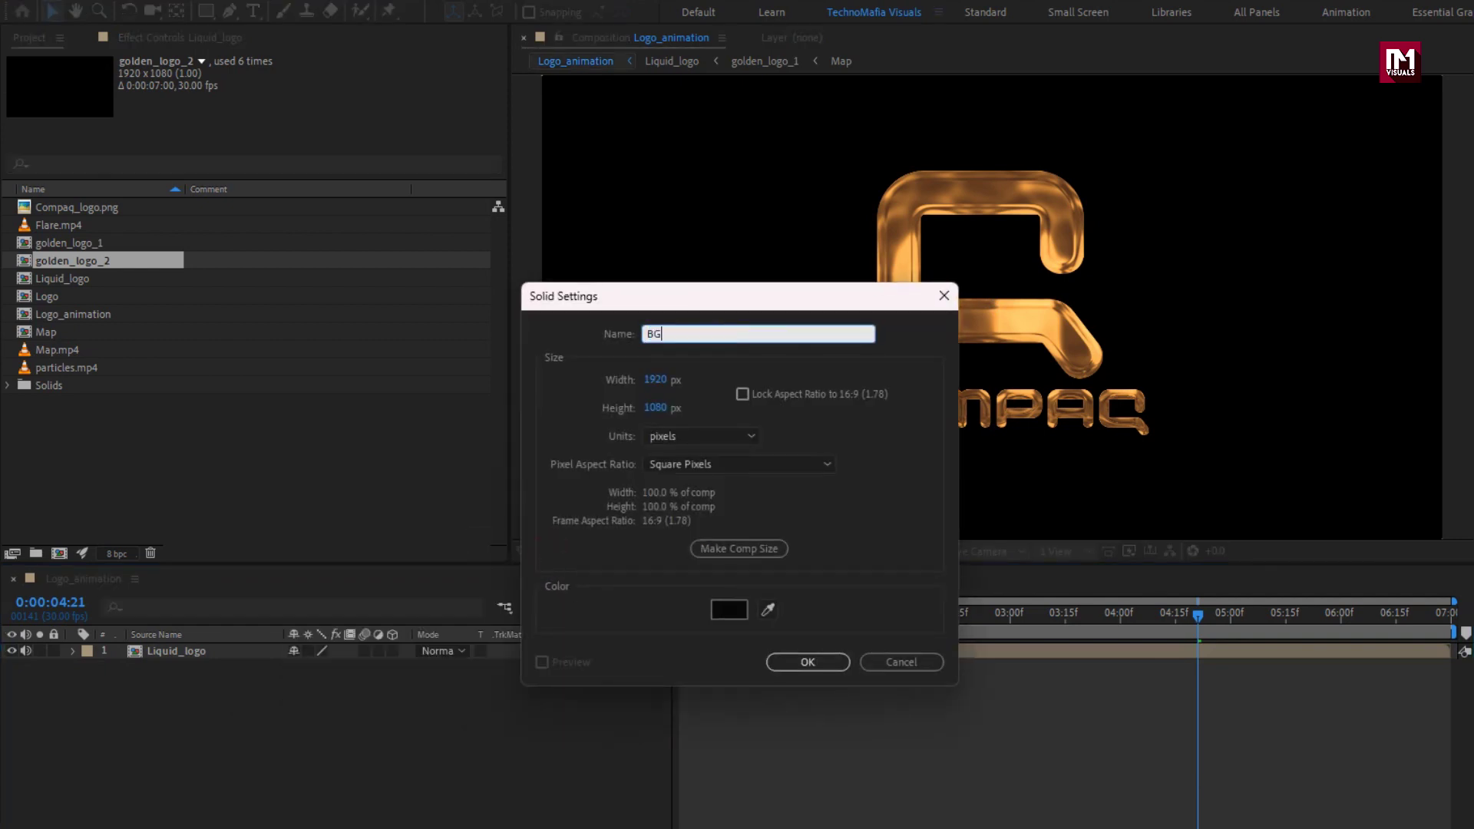
left_click(783, 661)
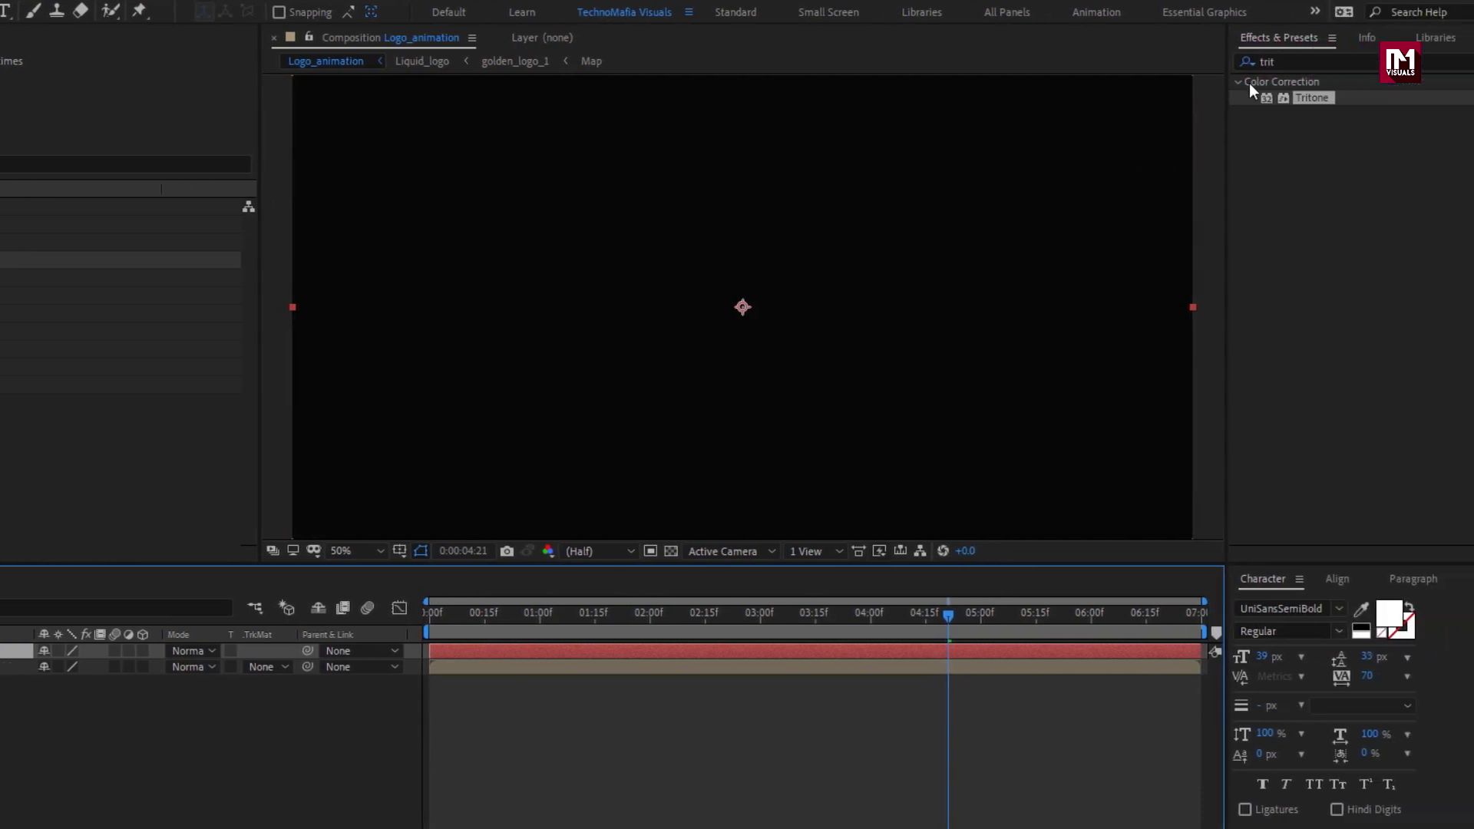
Apply Gradient Ramp to BG with a dark red start colour and navy end colour.
left_click(1275, 62)
type("ramp")
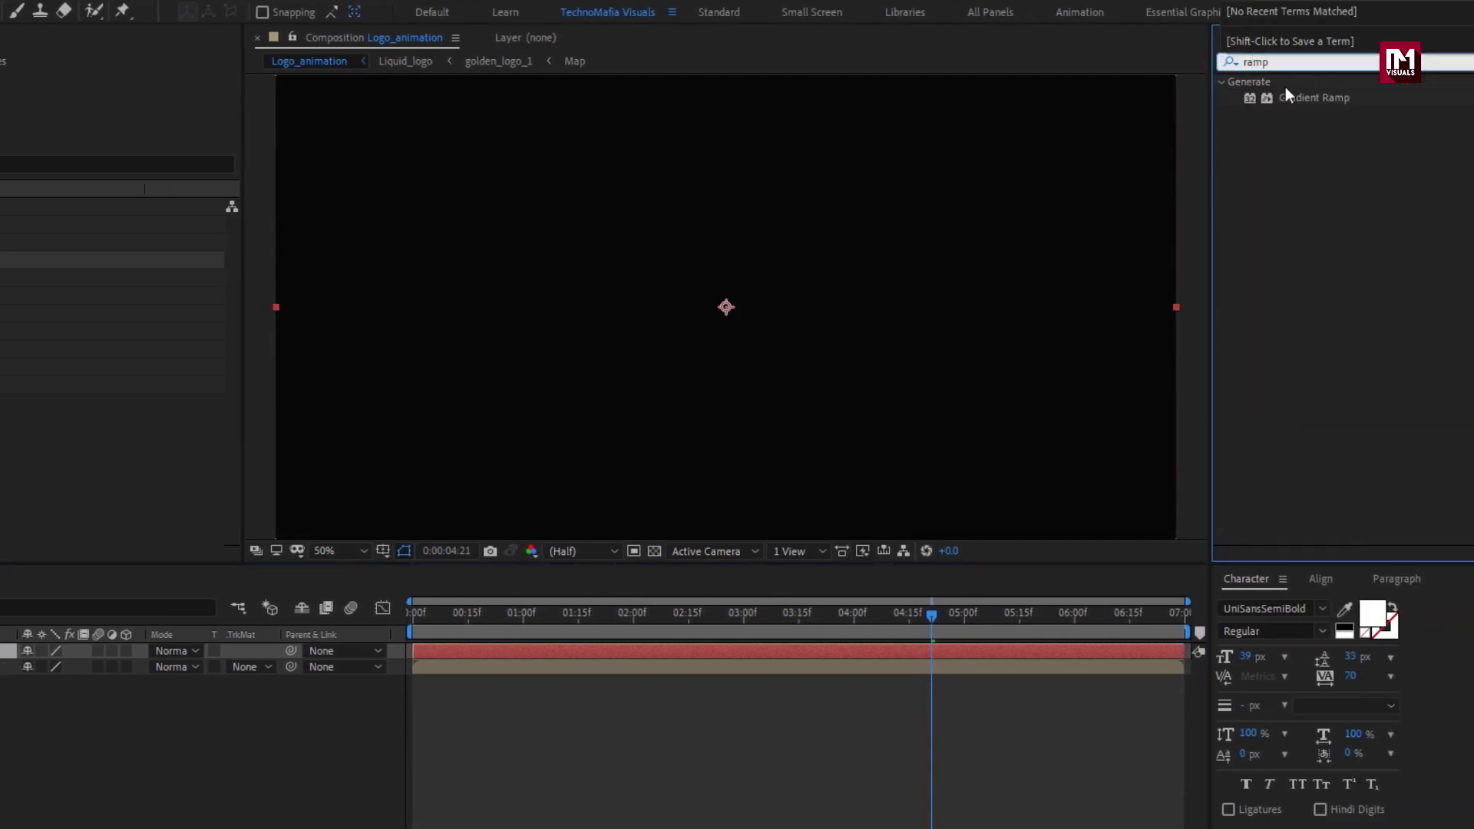
left_click_drag(1312, 100, 774, 301)
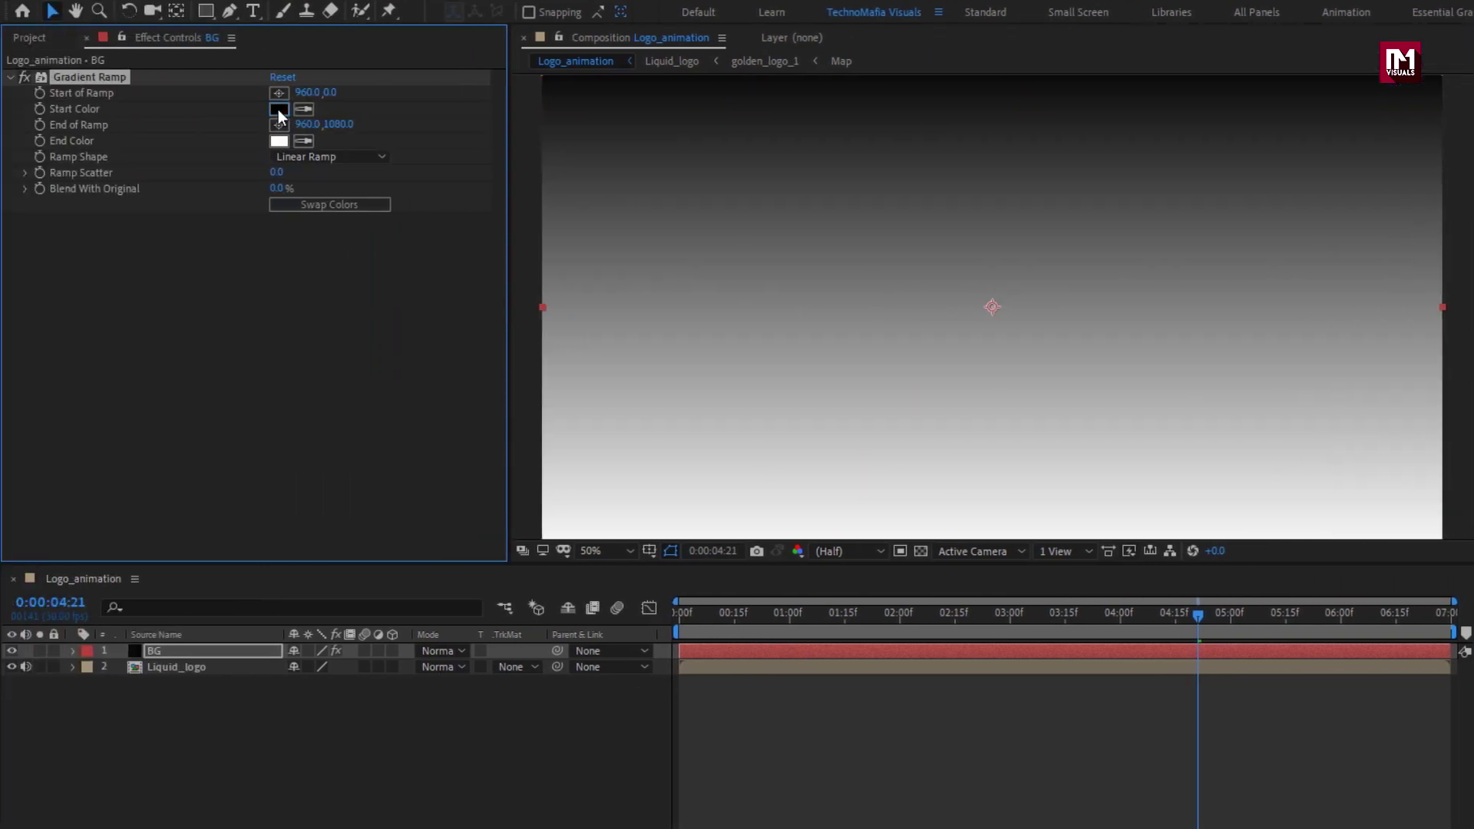
left_click(12, 109)
left_click_drag(414, 508, 414, 527)
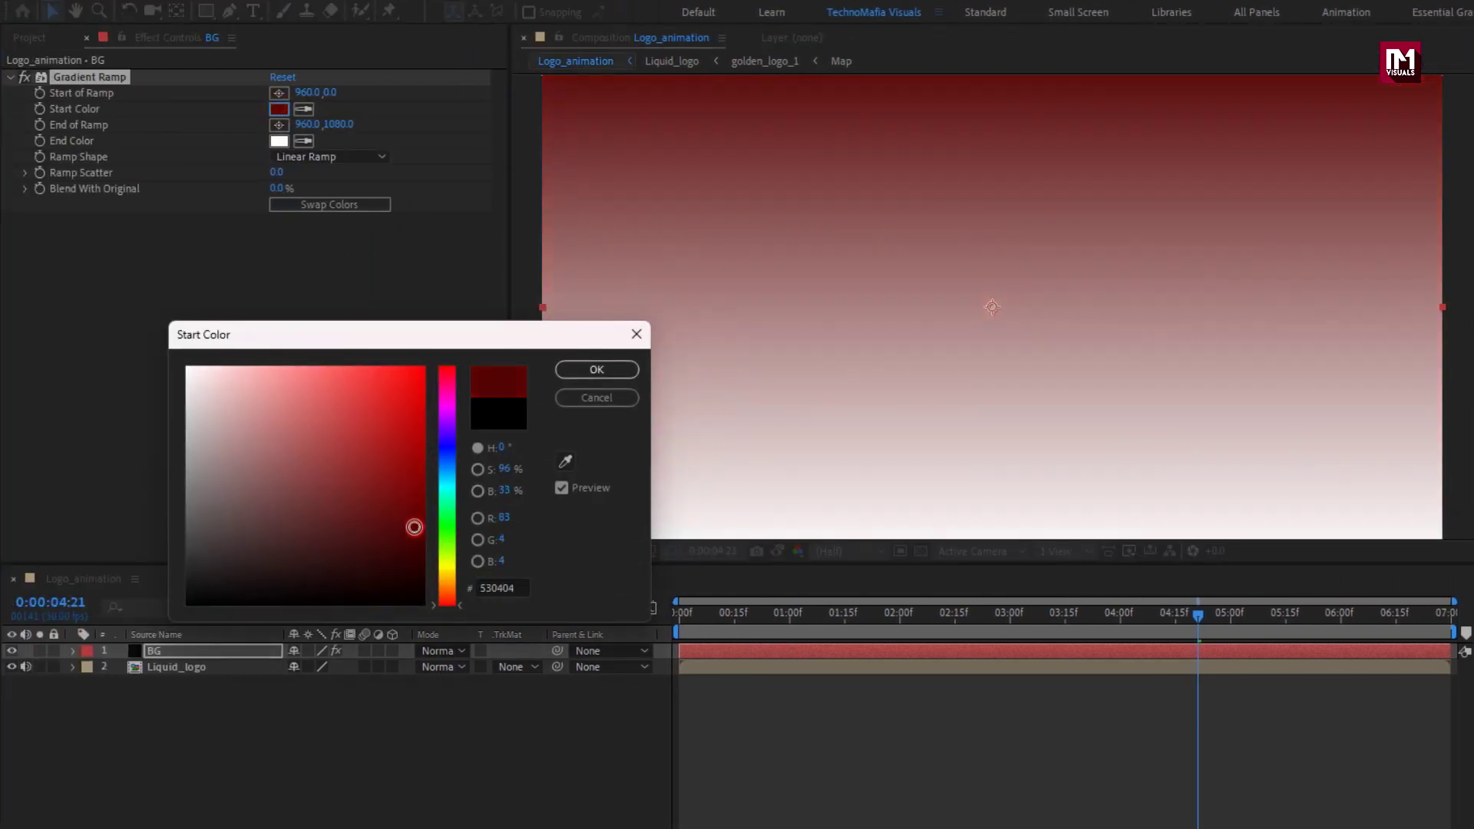
left_click(585, 372)
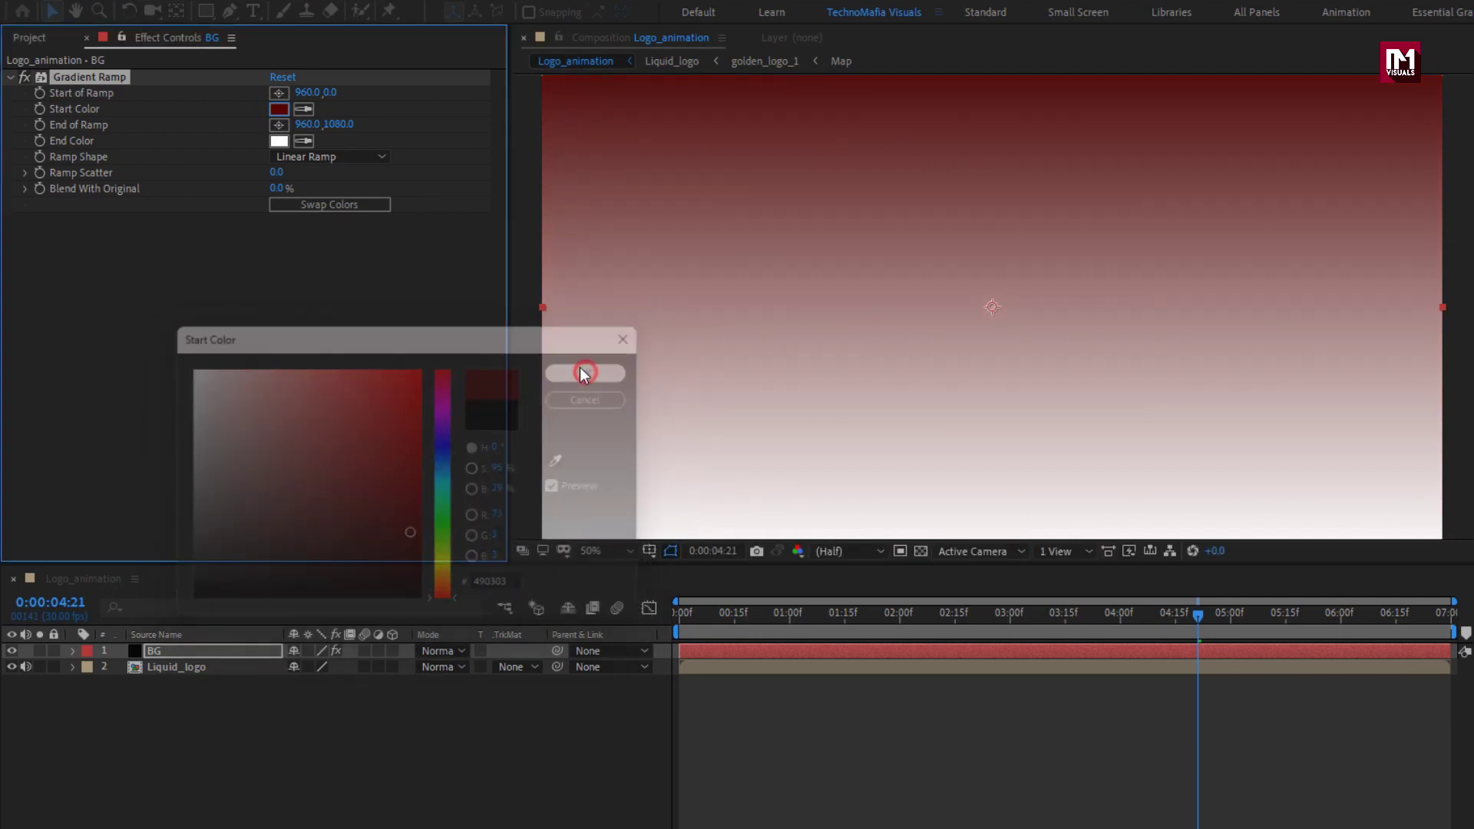
left_click(279, 142)
mouse_move(449, 477)
left_mouse_down()
mouse_move(441, 453)
mouse_move(391, 513)
mouse_move(408, 585)
left_mouse_up()
left_click(567, 371)
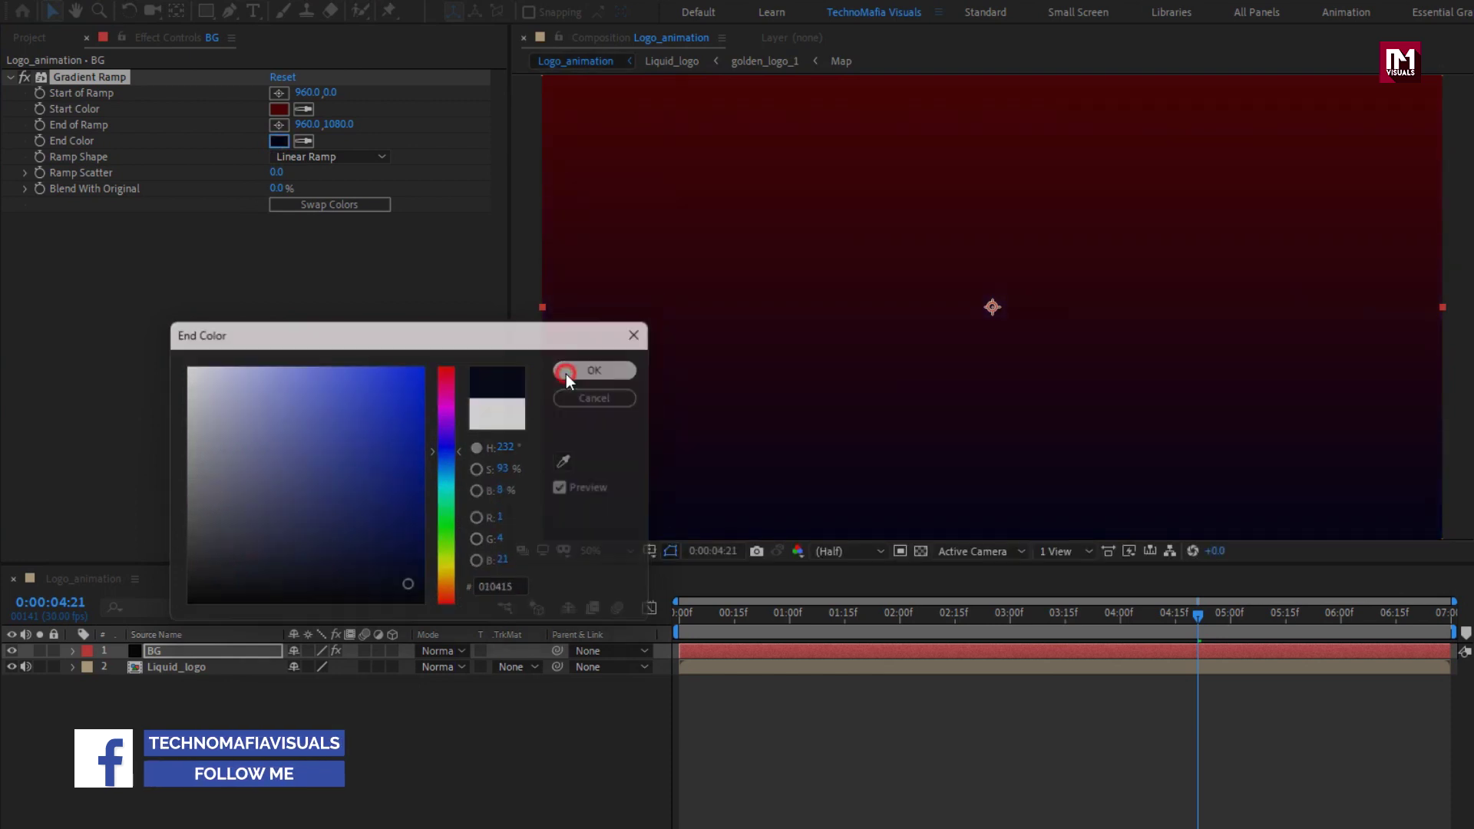
Set Ramp Scatter to 500 and darken the start colour to deep red 330101.
left_click(276, 172)
type("500")
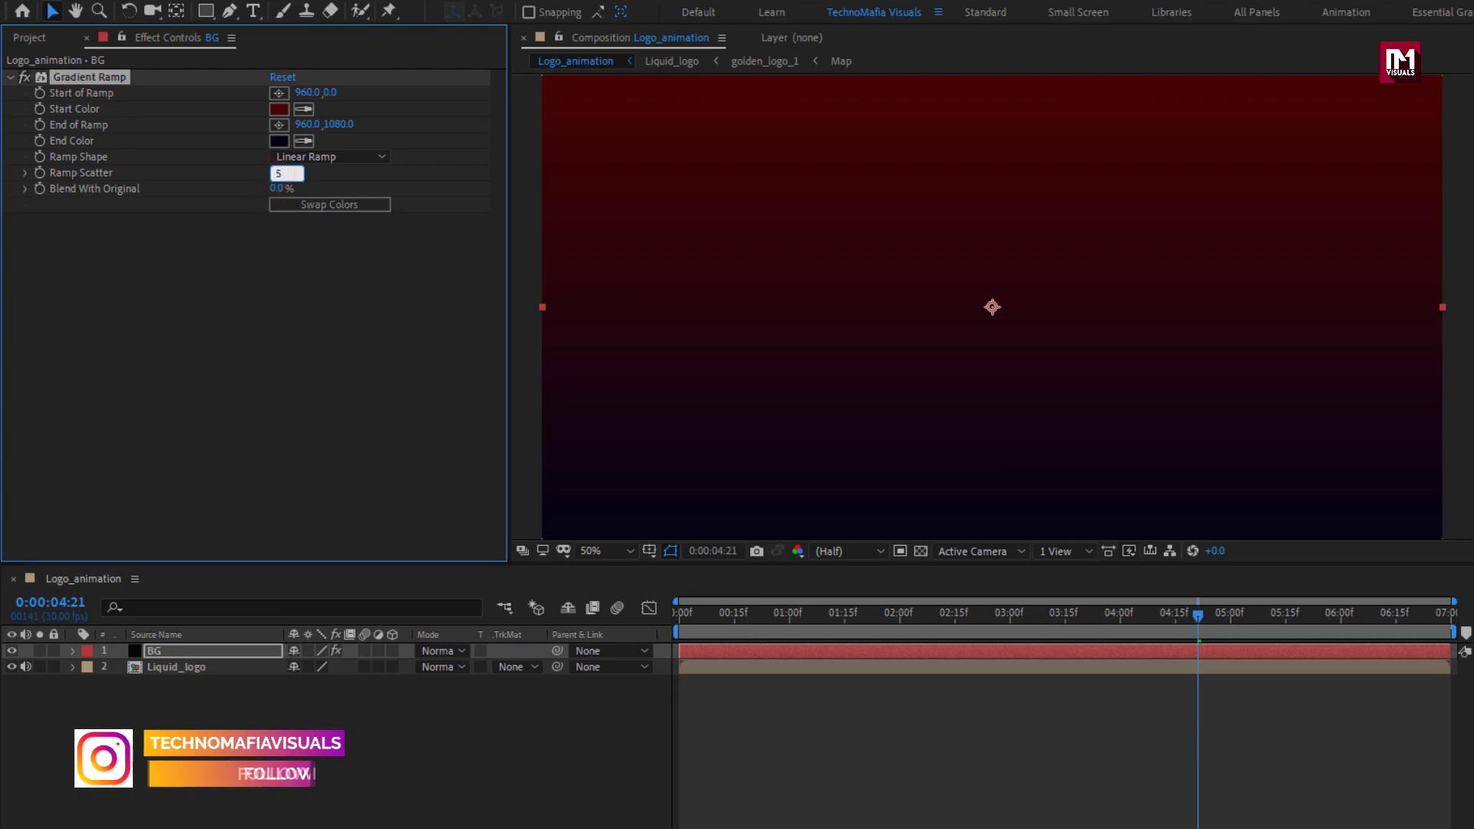
key("Return")
scroll(712, 310, "down", 2)
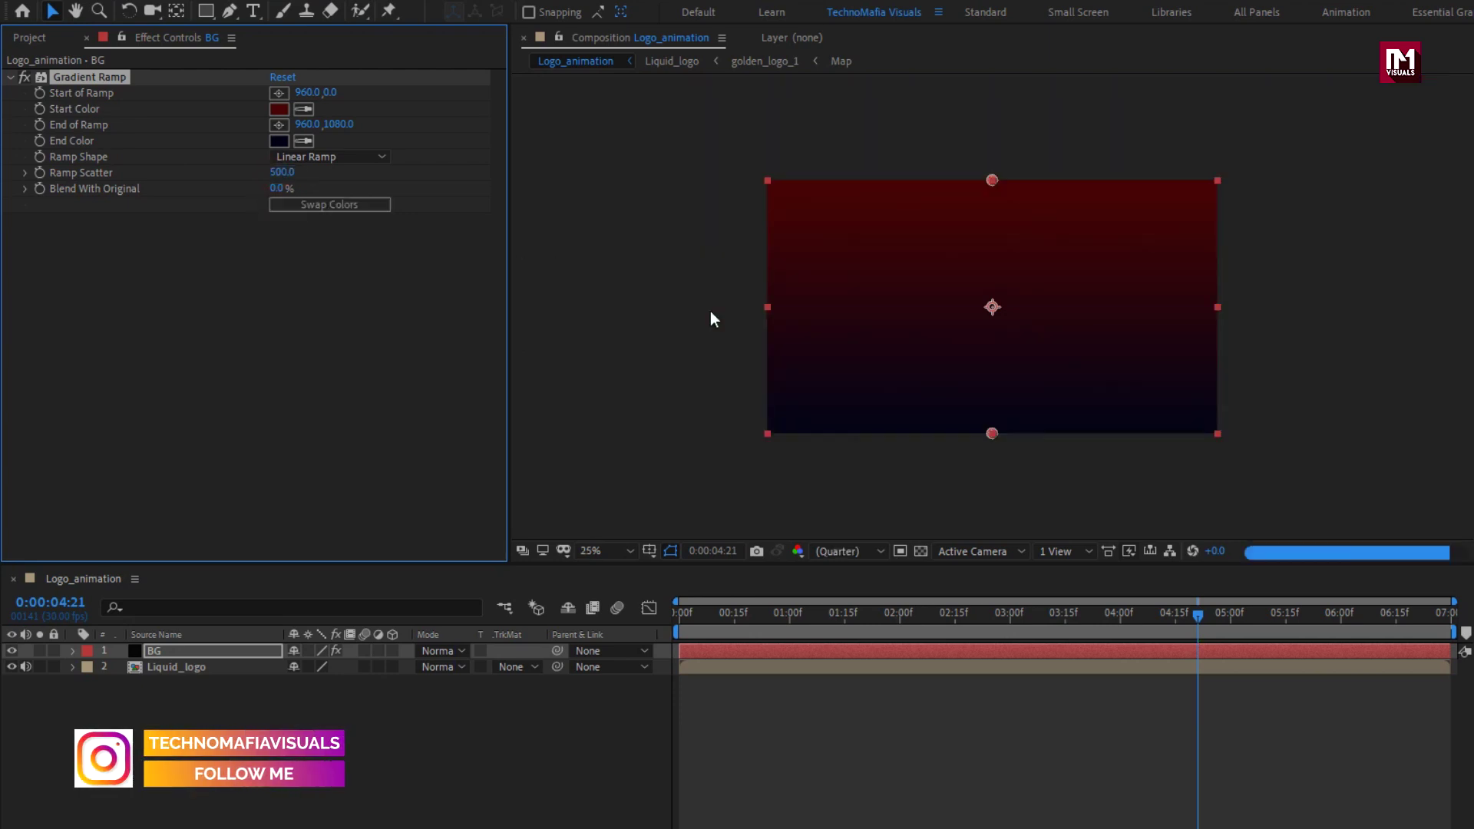
left_click(280, 109)
left_click(418, 557)
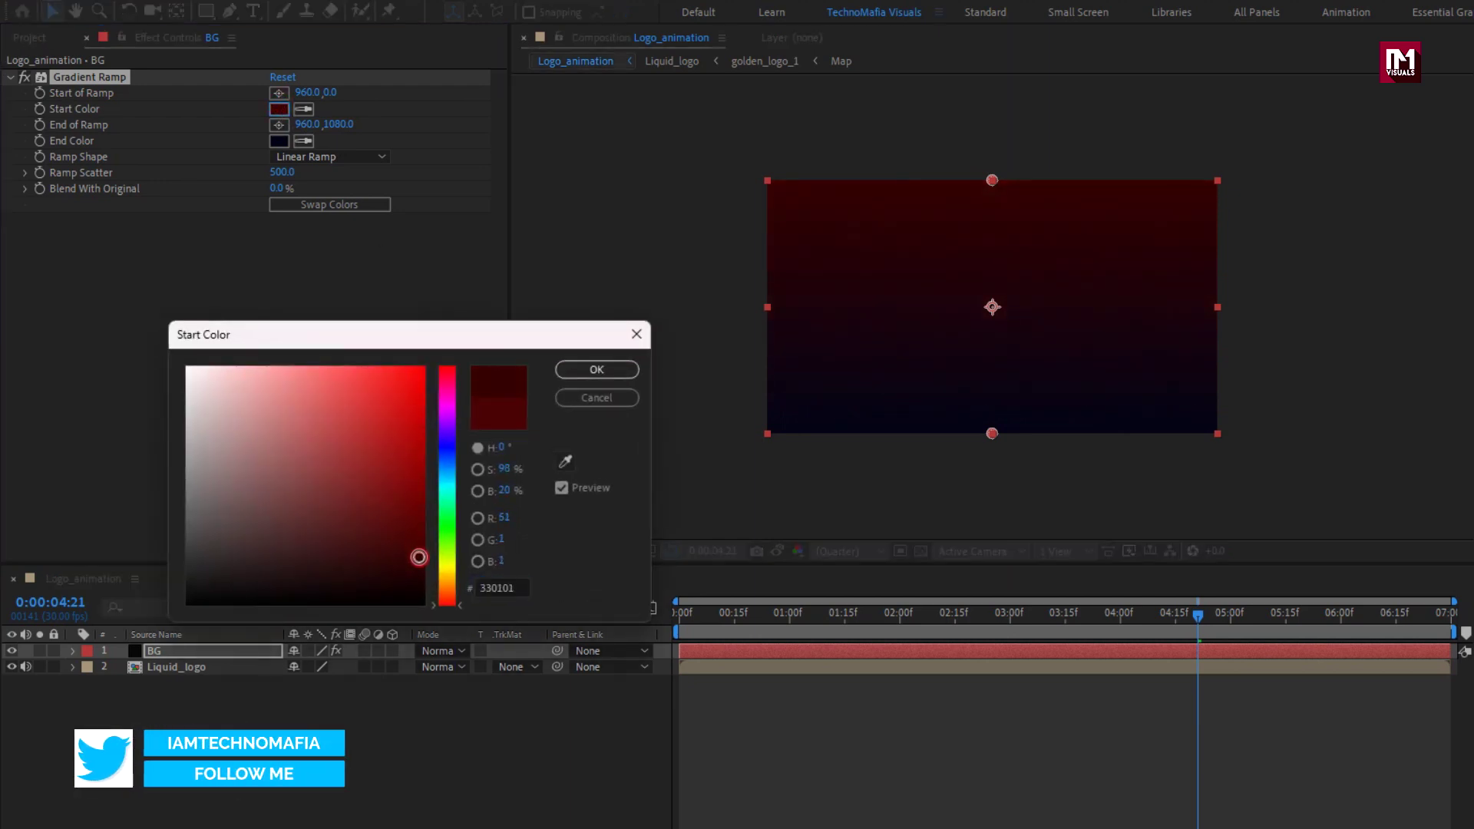
left_click(570, 370)
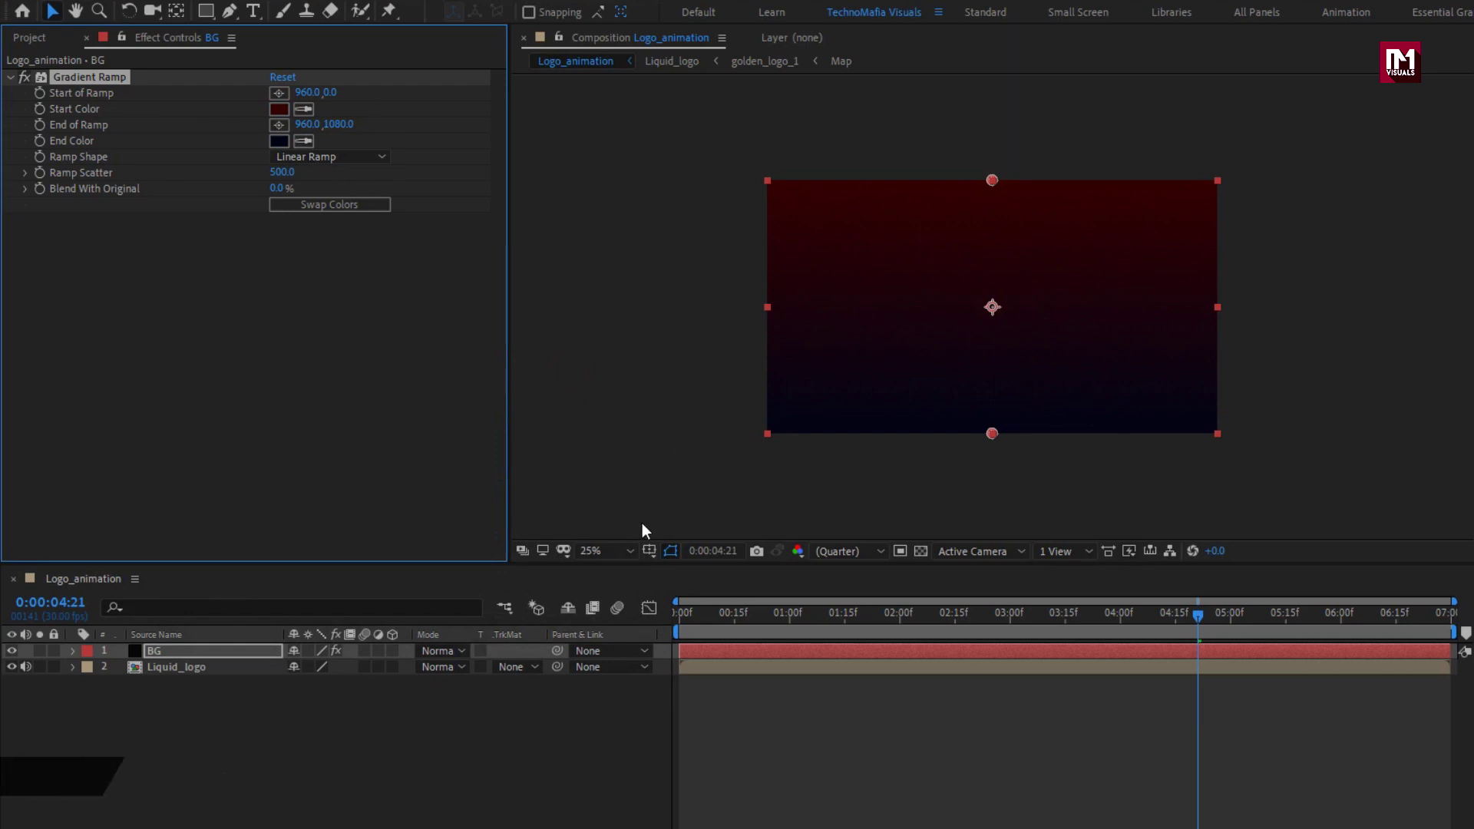
Fit the composition in the viewer and move BG beneath Liquid_logo.
left_click(611, 551)
left_click(622, 593)
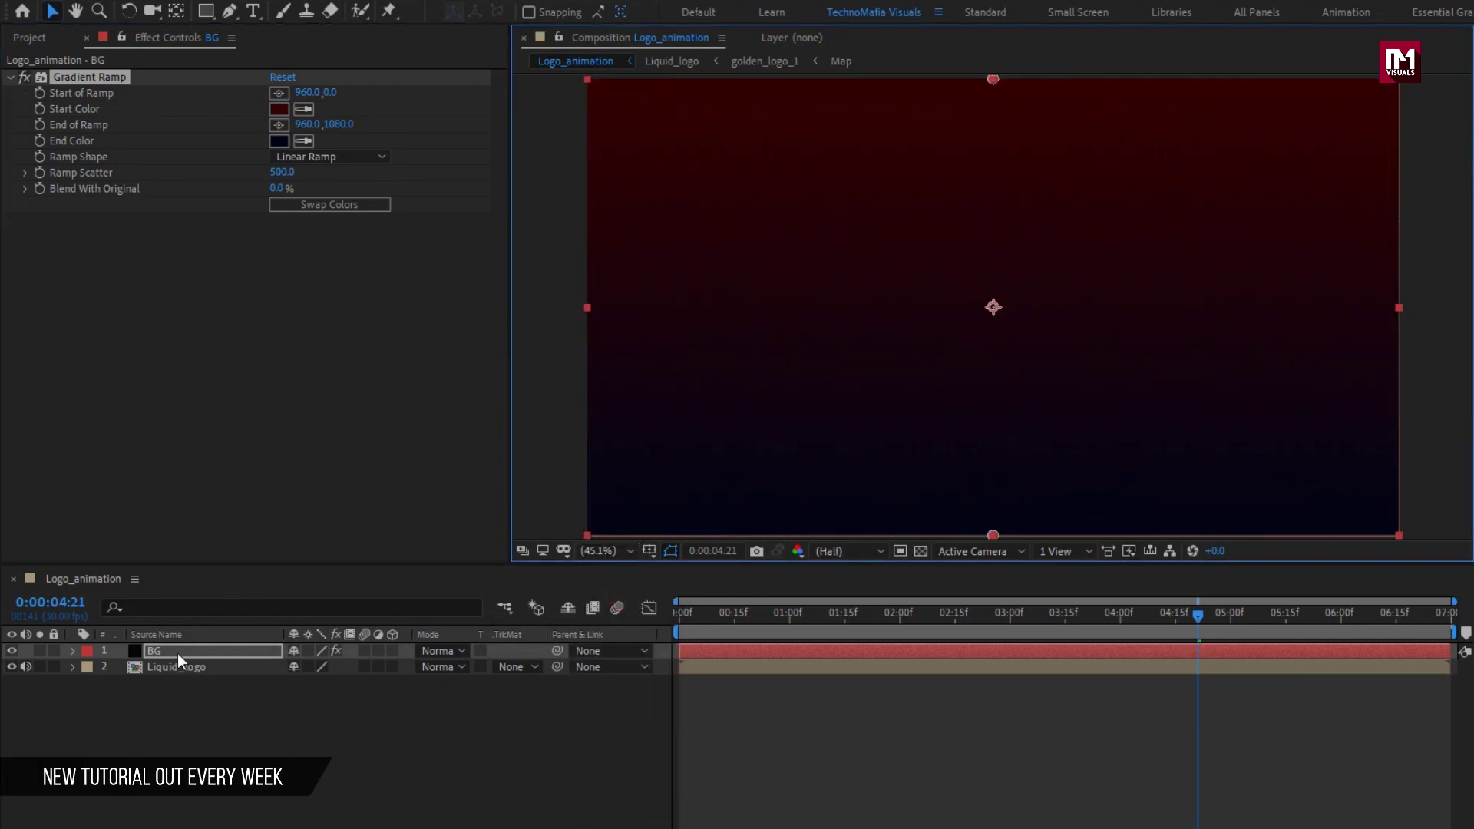
left_click_drag(177, 654, 180, 682)
Add an adjustment layer and apply Camera Lens Blur to it.
right_click(182, 683)
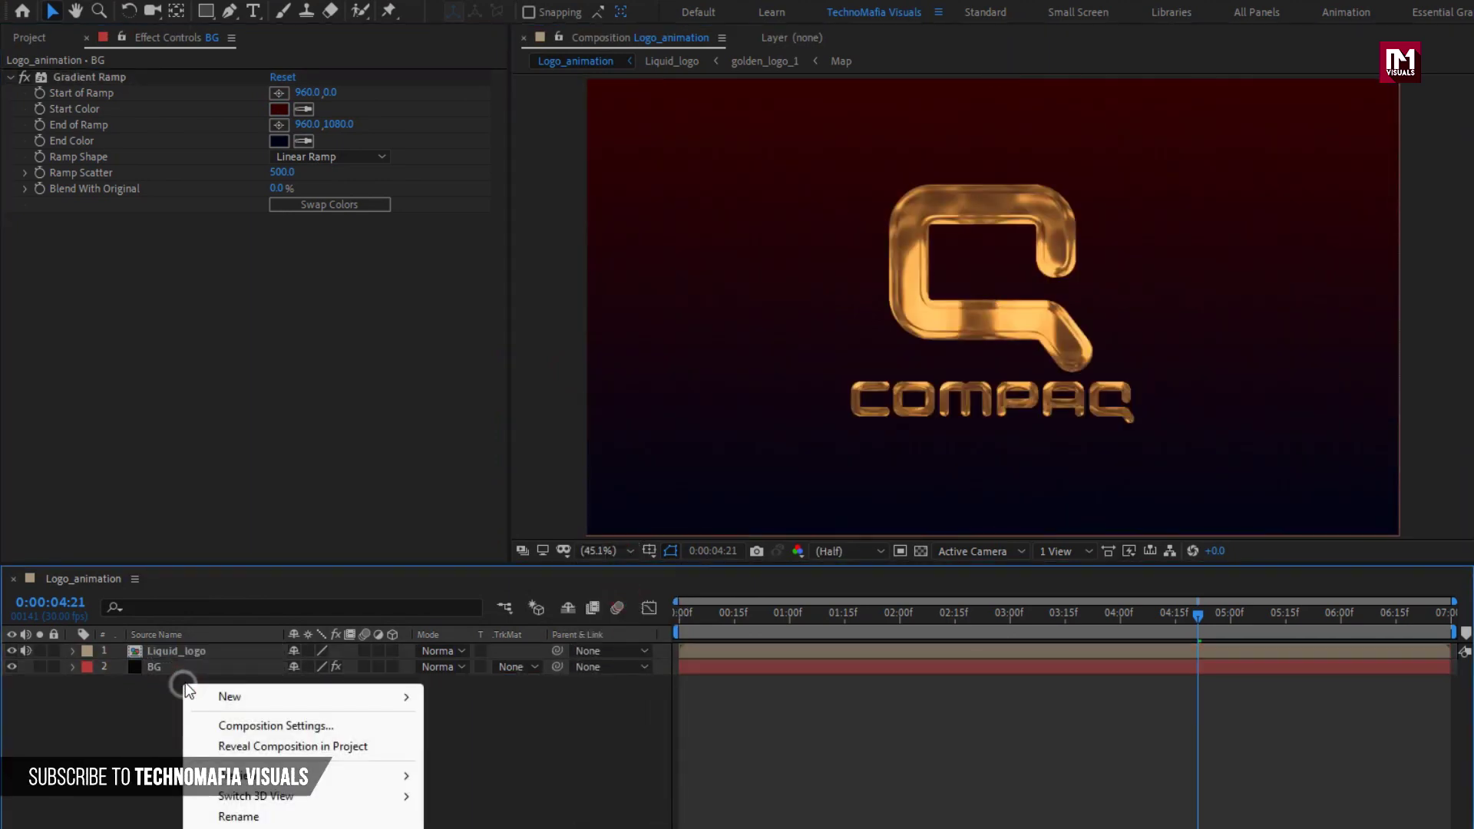
mouse_move(253, 696)
left_click(510, 750)
left_click(1200, 65)
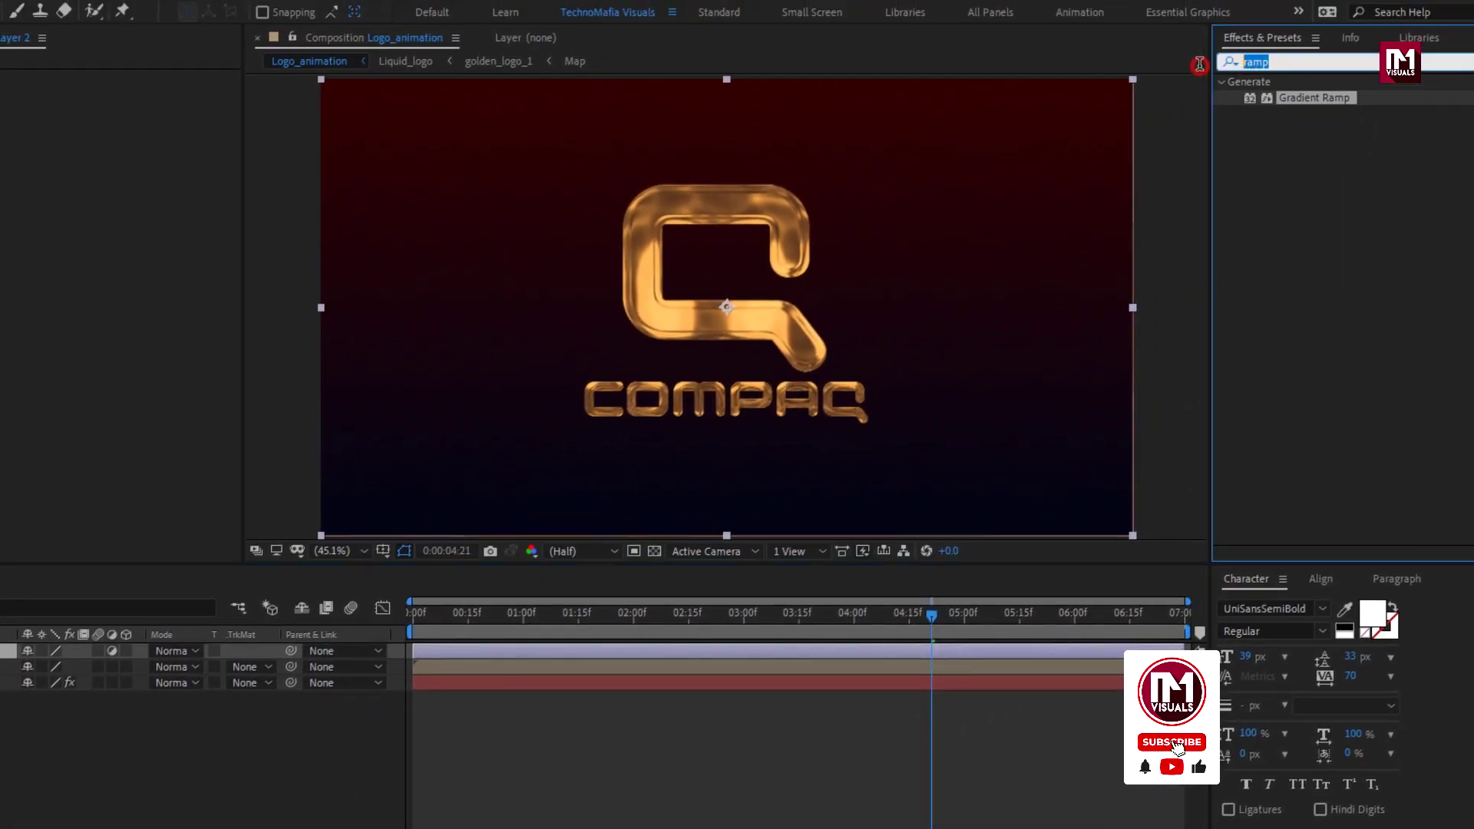
type("camer")
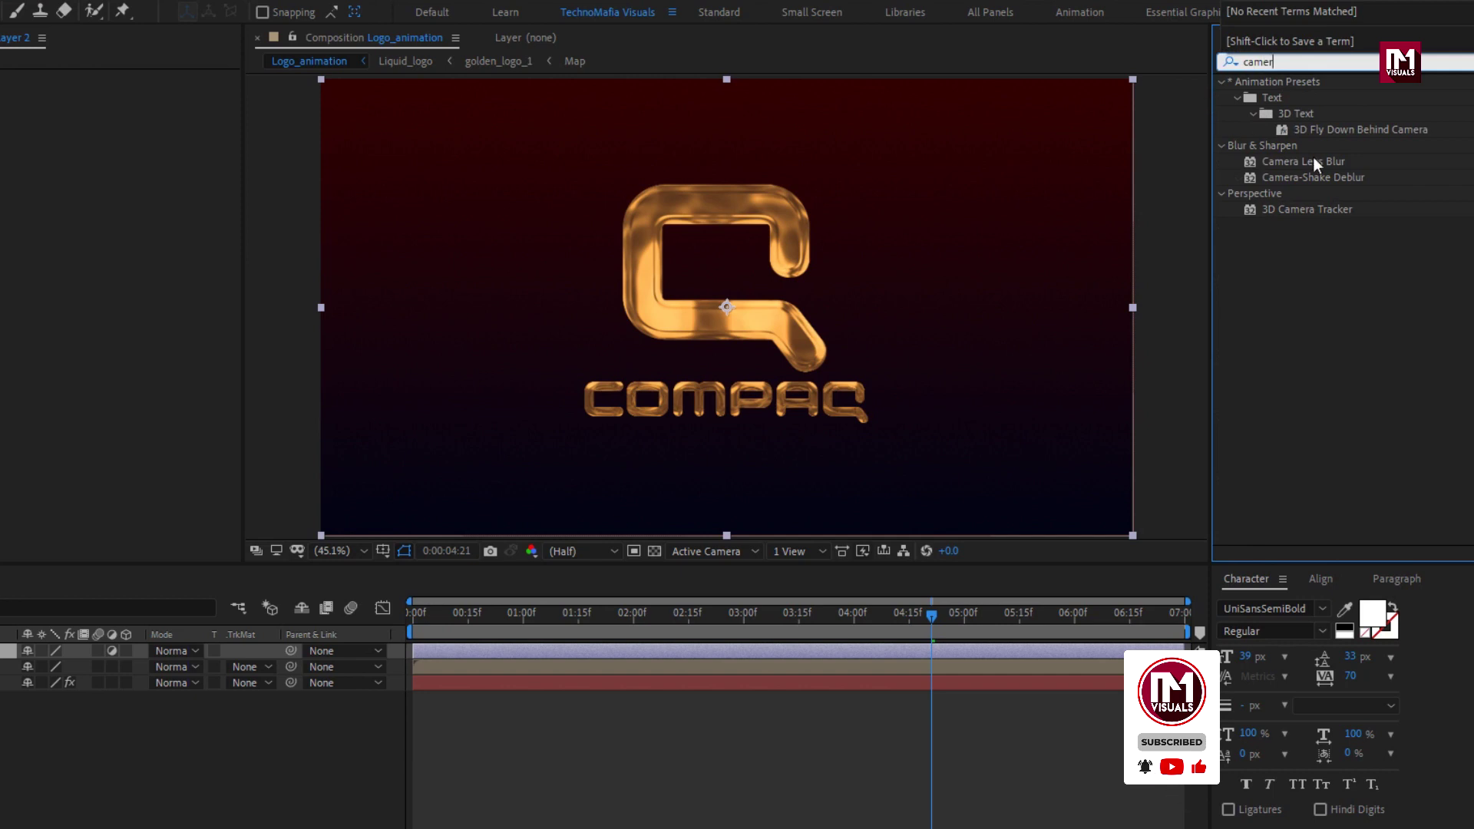
left_click(1317, 159)
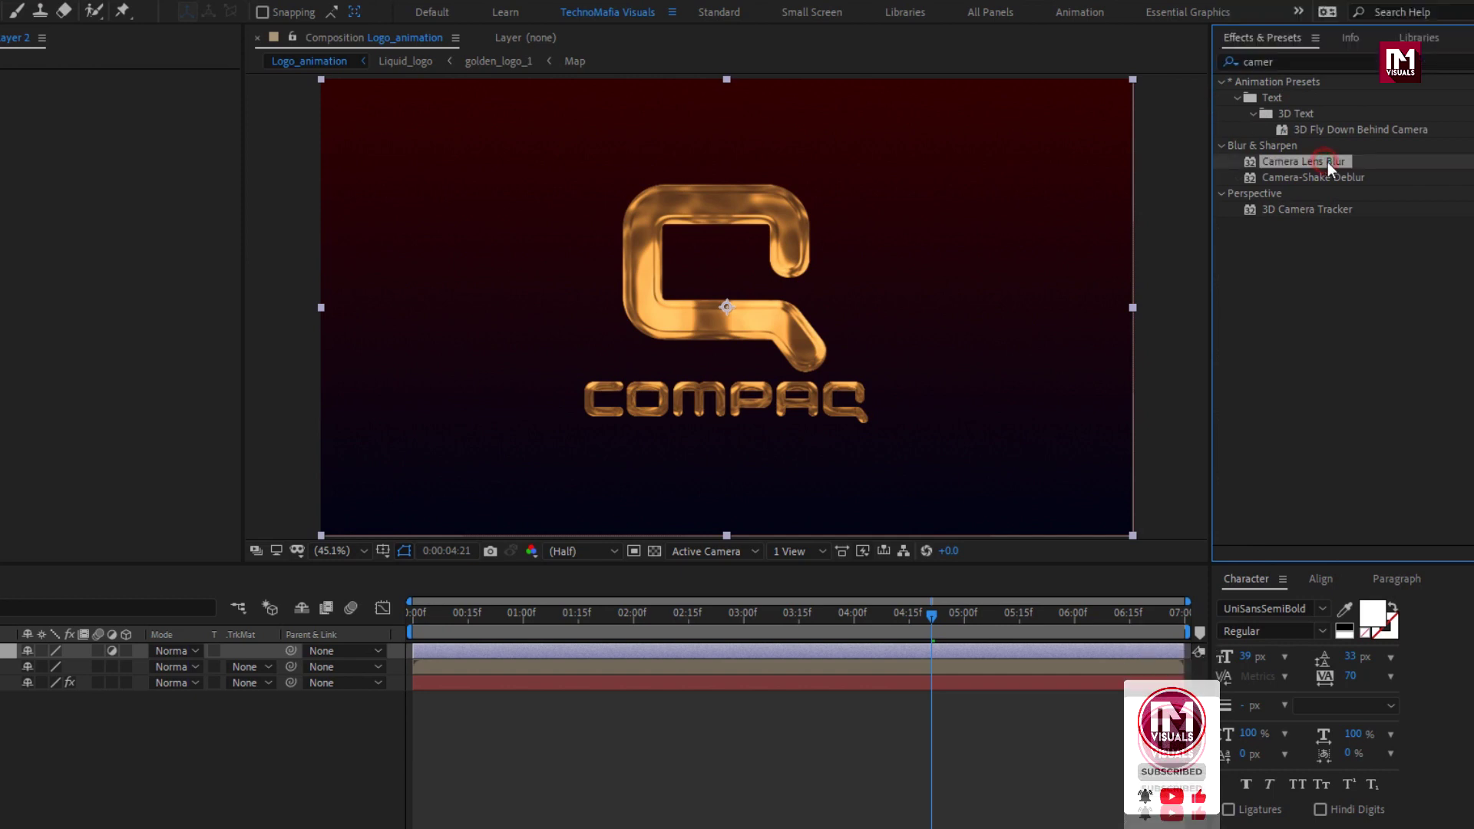
double_click(1329, 160)
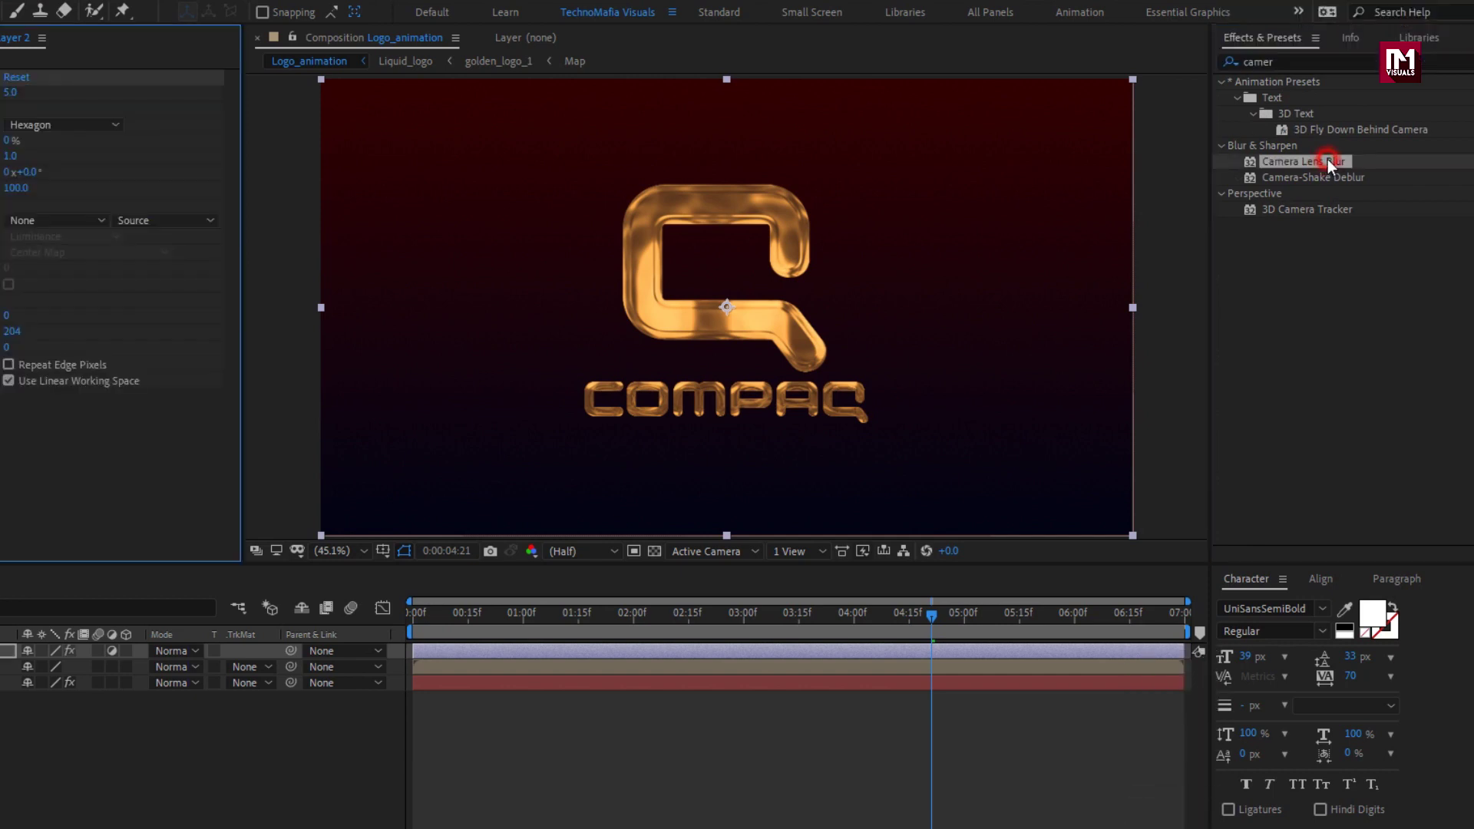
Keyframe Blur Radius at 40 on the first frame and 0 at 01:15.
left_click_drag(618, 616, 657, 619)
left_click_drag(844, 620, 847, 629)
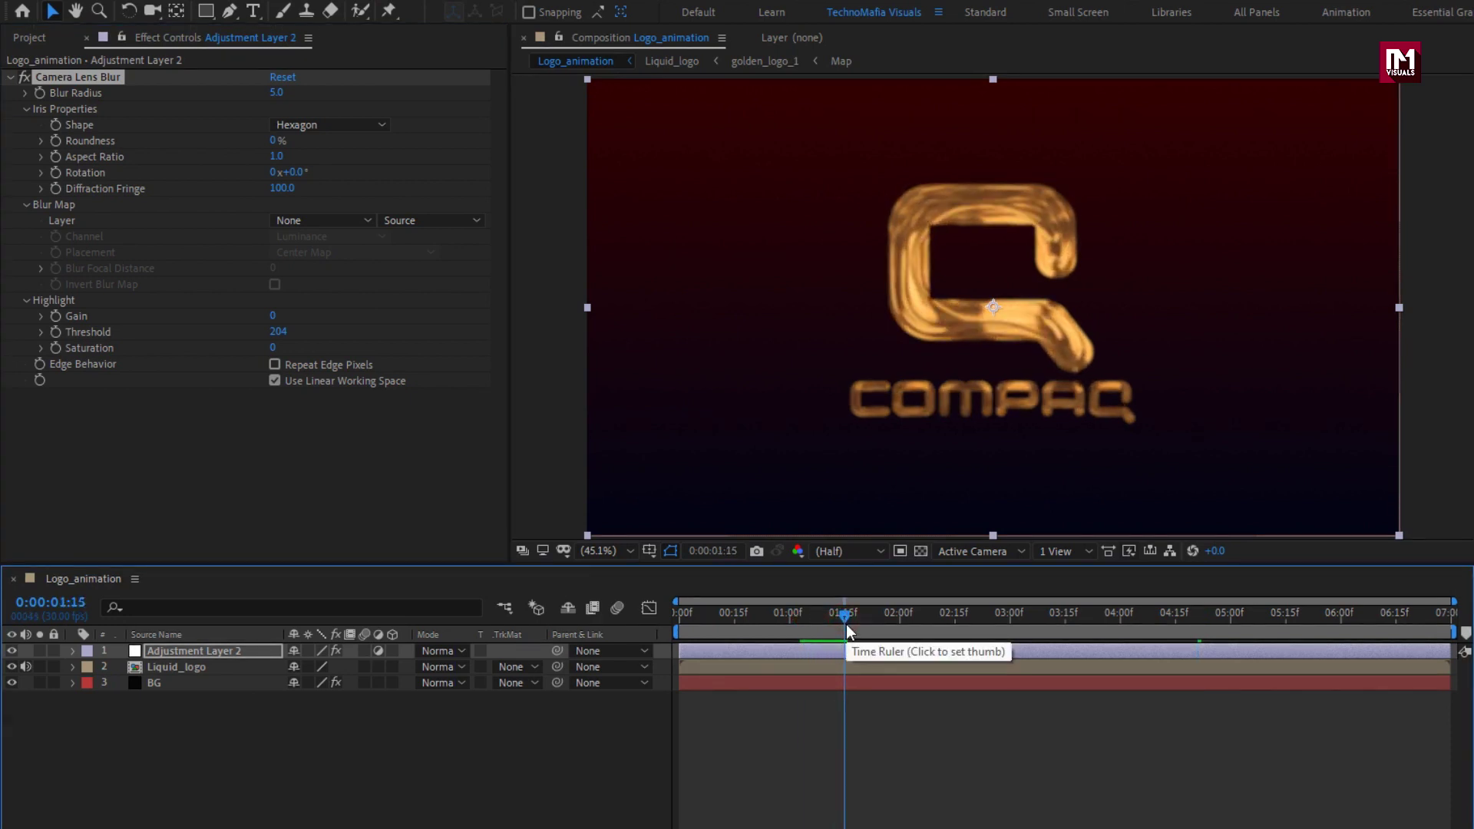
left_click(39, 93)
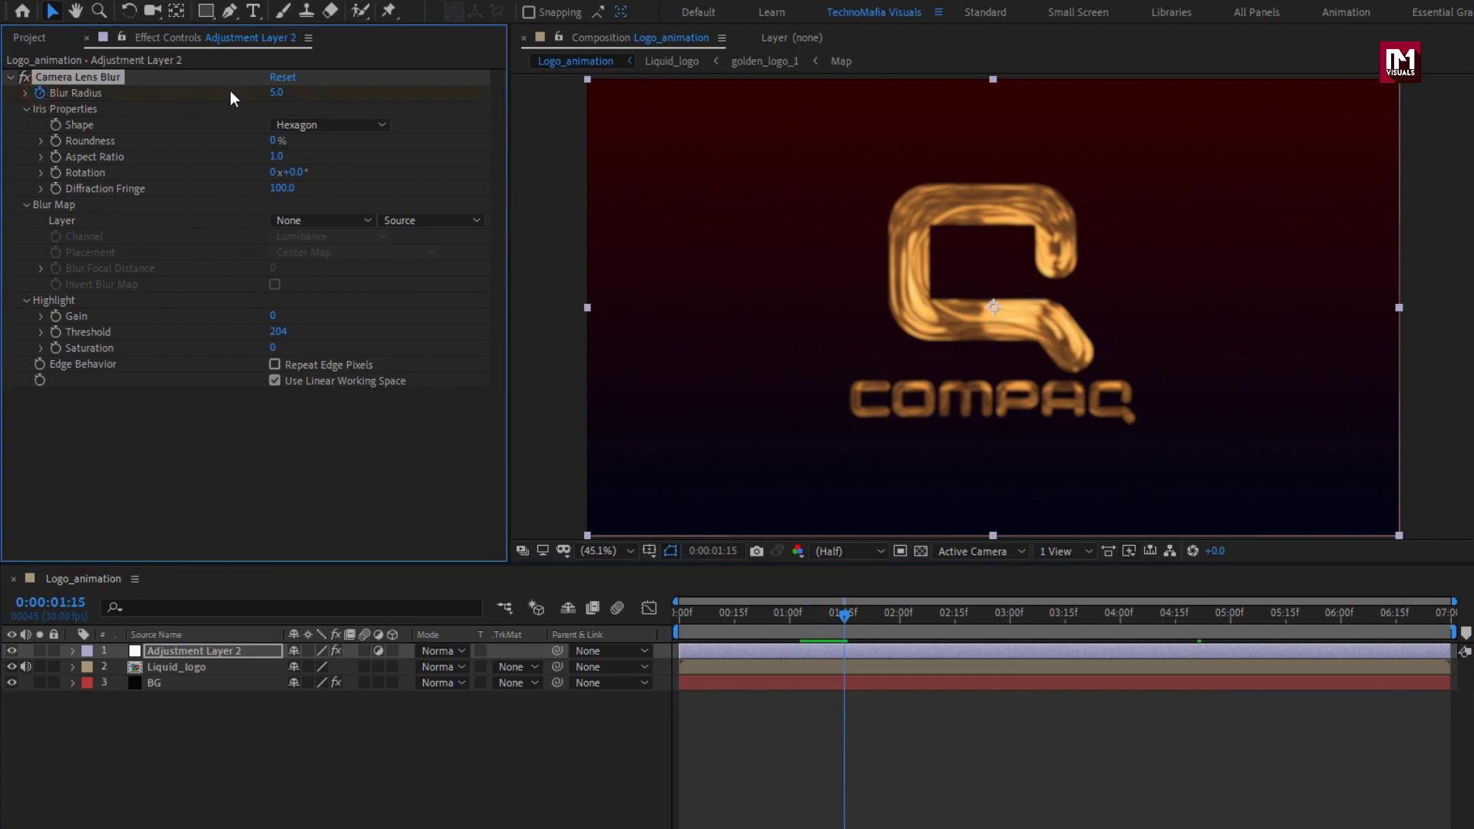
type("0")
key("Return")
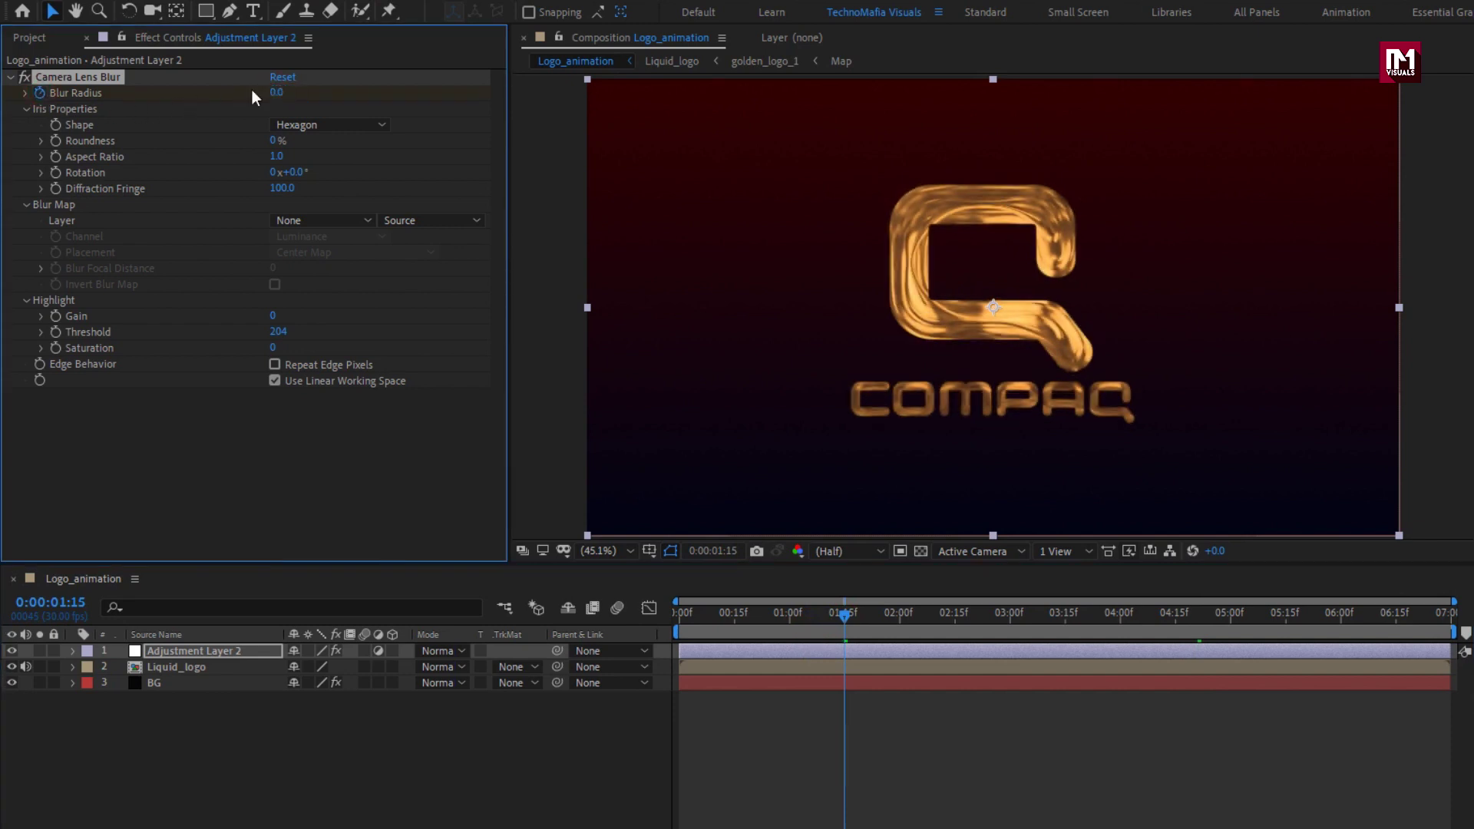
left_click_drag(708, 625, 661, 615)
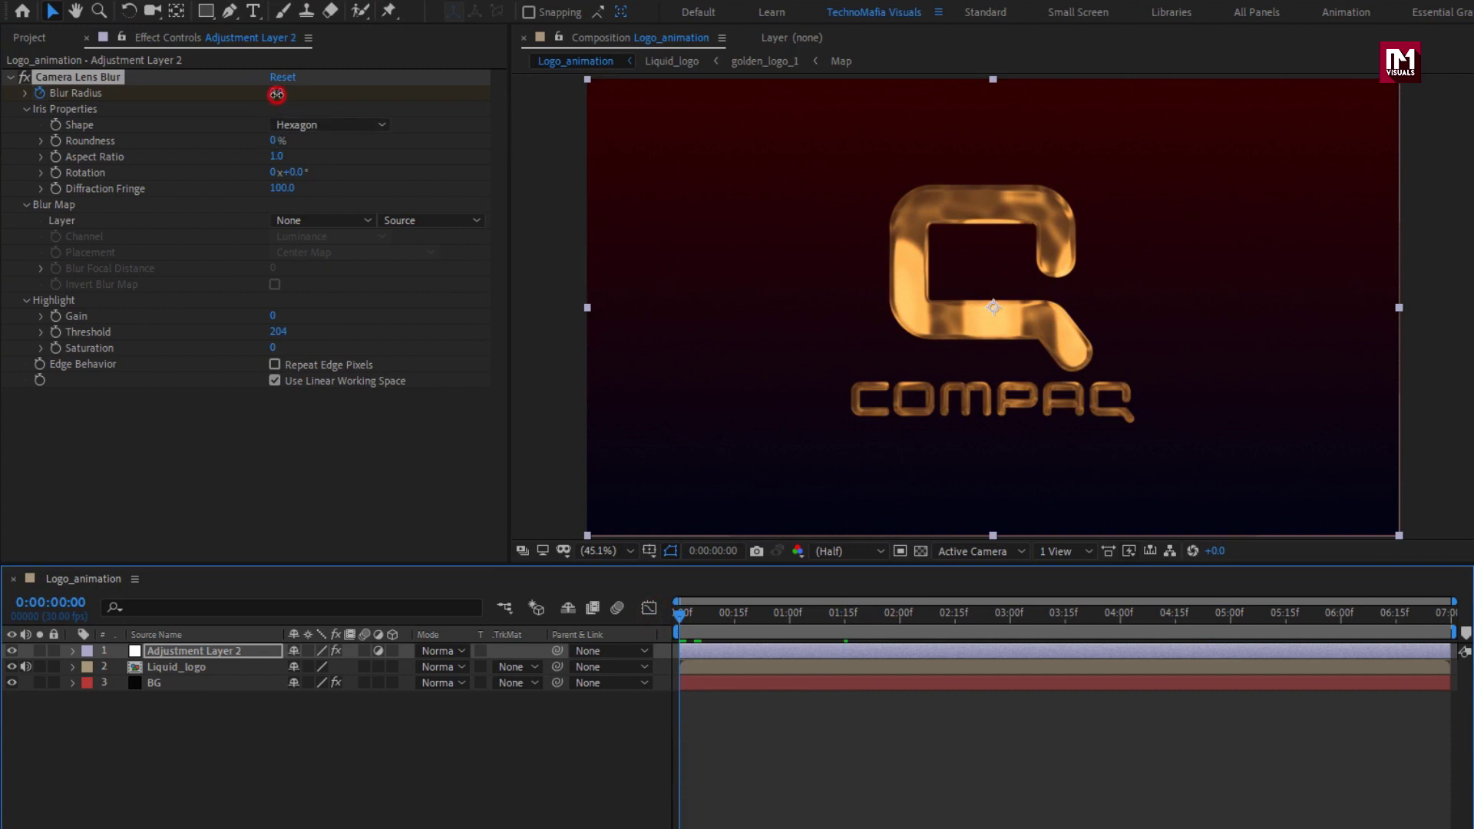
left_click(277, 93)
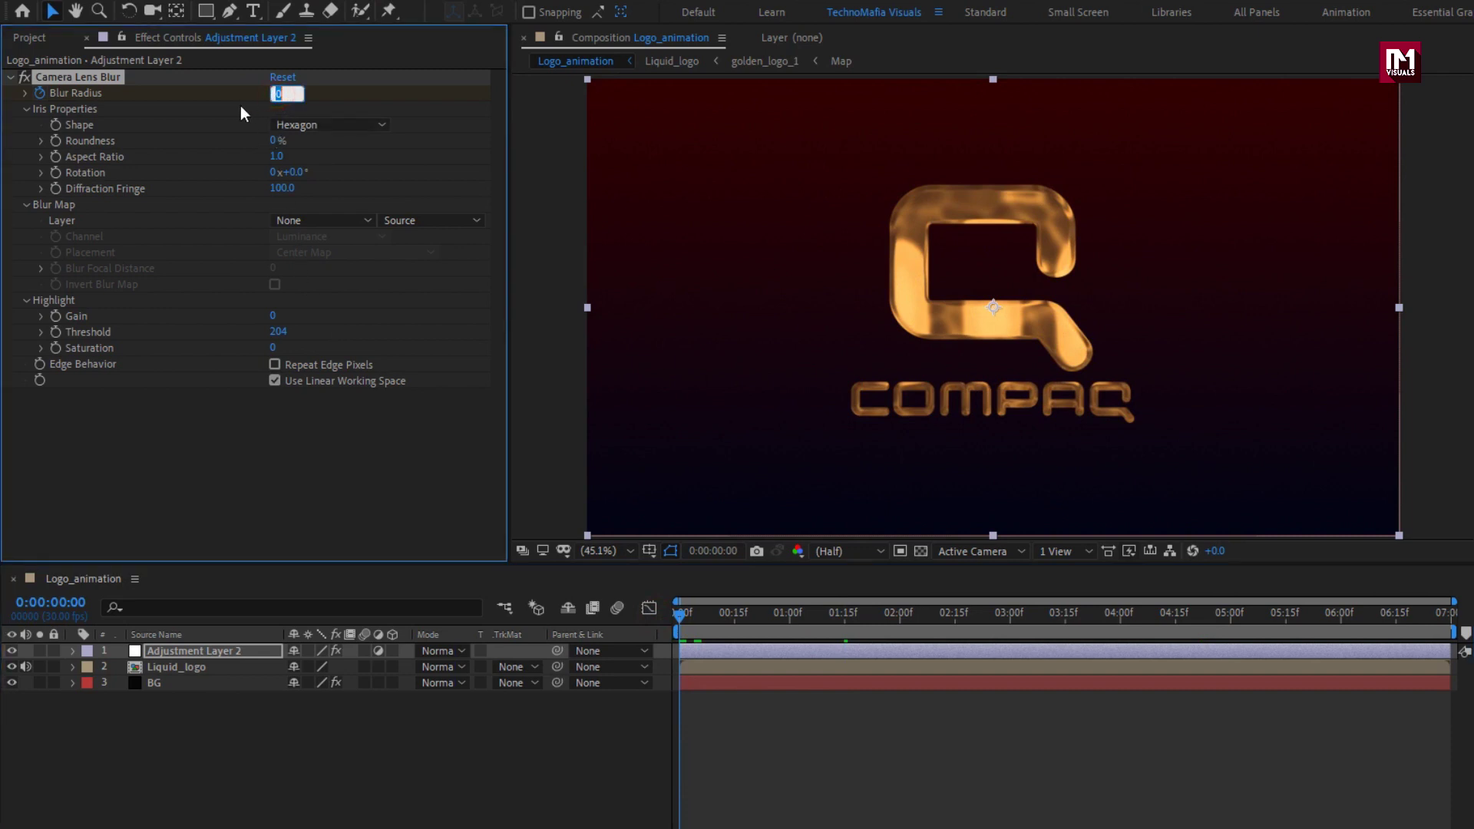
type("40")
key("Return")
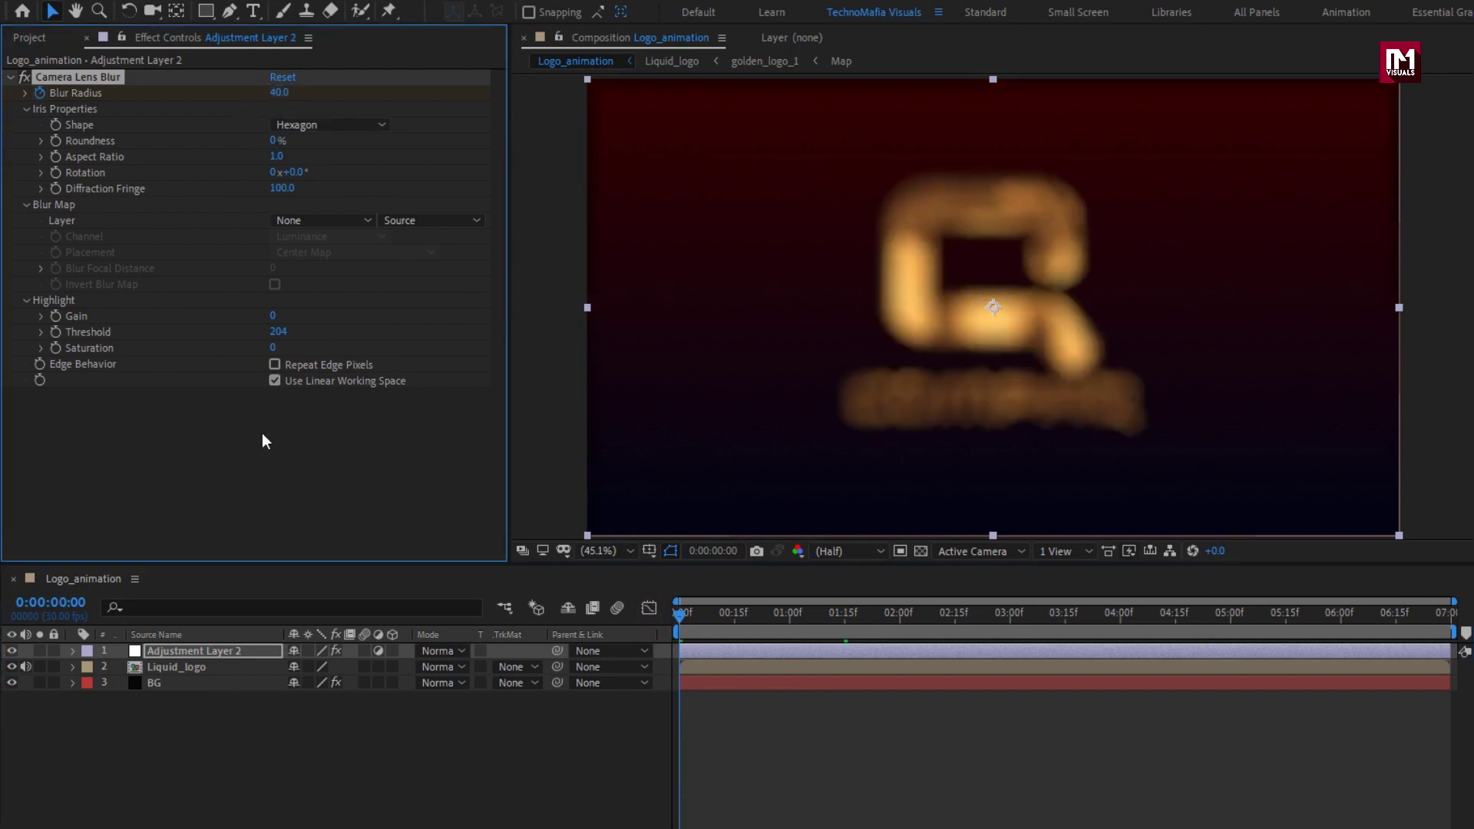
Enable Repeat Edge Pixels and show only the keyframed Blur Radius property.
key("u")
left_click(275, 364)
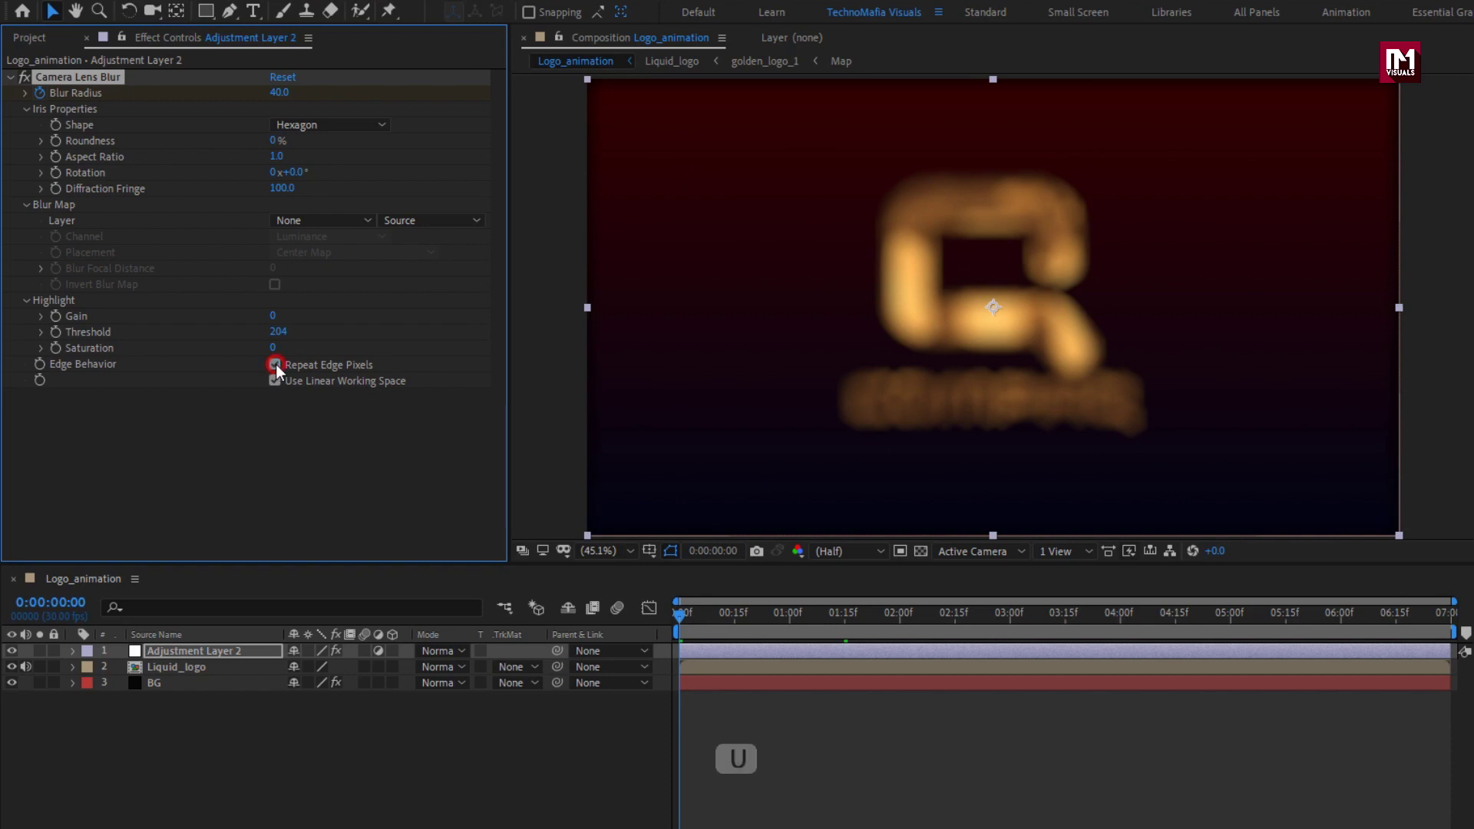
left_click(203, 653)
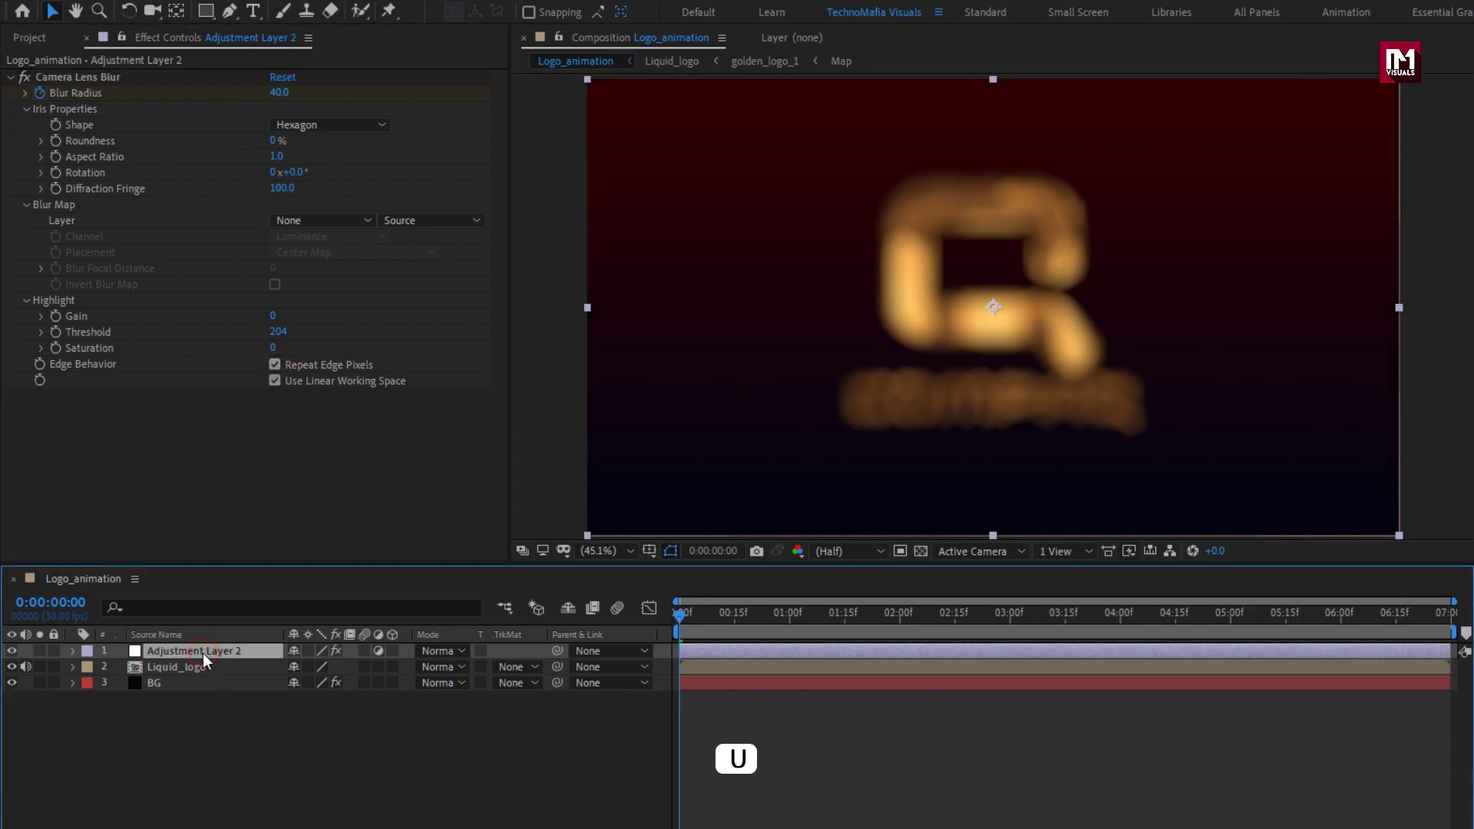
key("u")
Apply Easy Ease to the final Blur Radius keyframe.
left_click(749, 614)
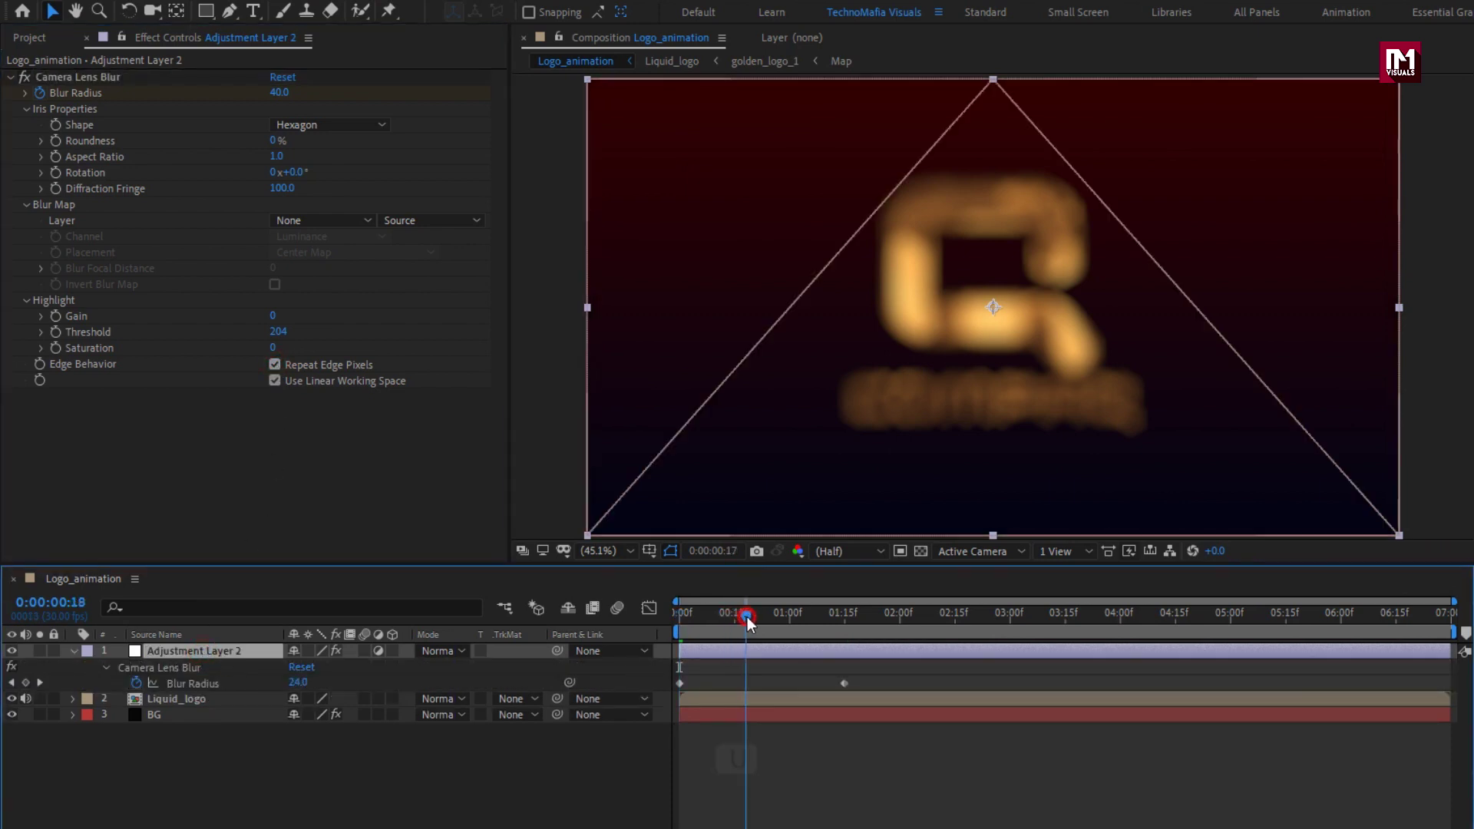
left_click(845, 684)
right_click(846, 684)
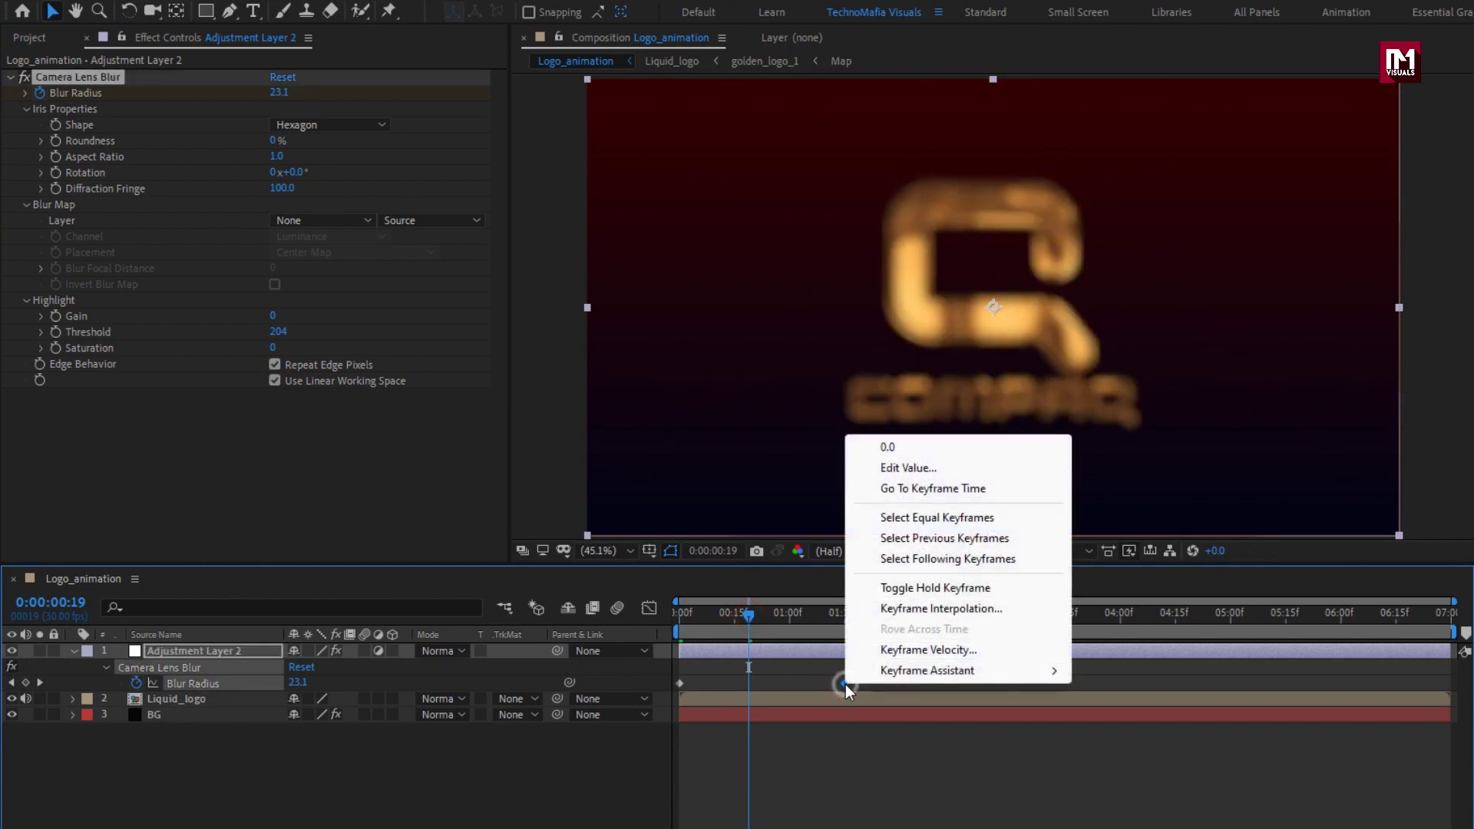
mouse_move(960, 670)
left_click(1136, 732)
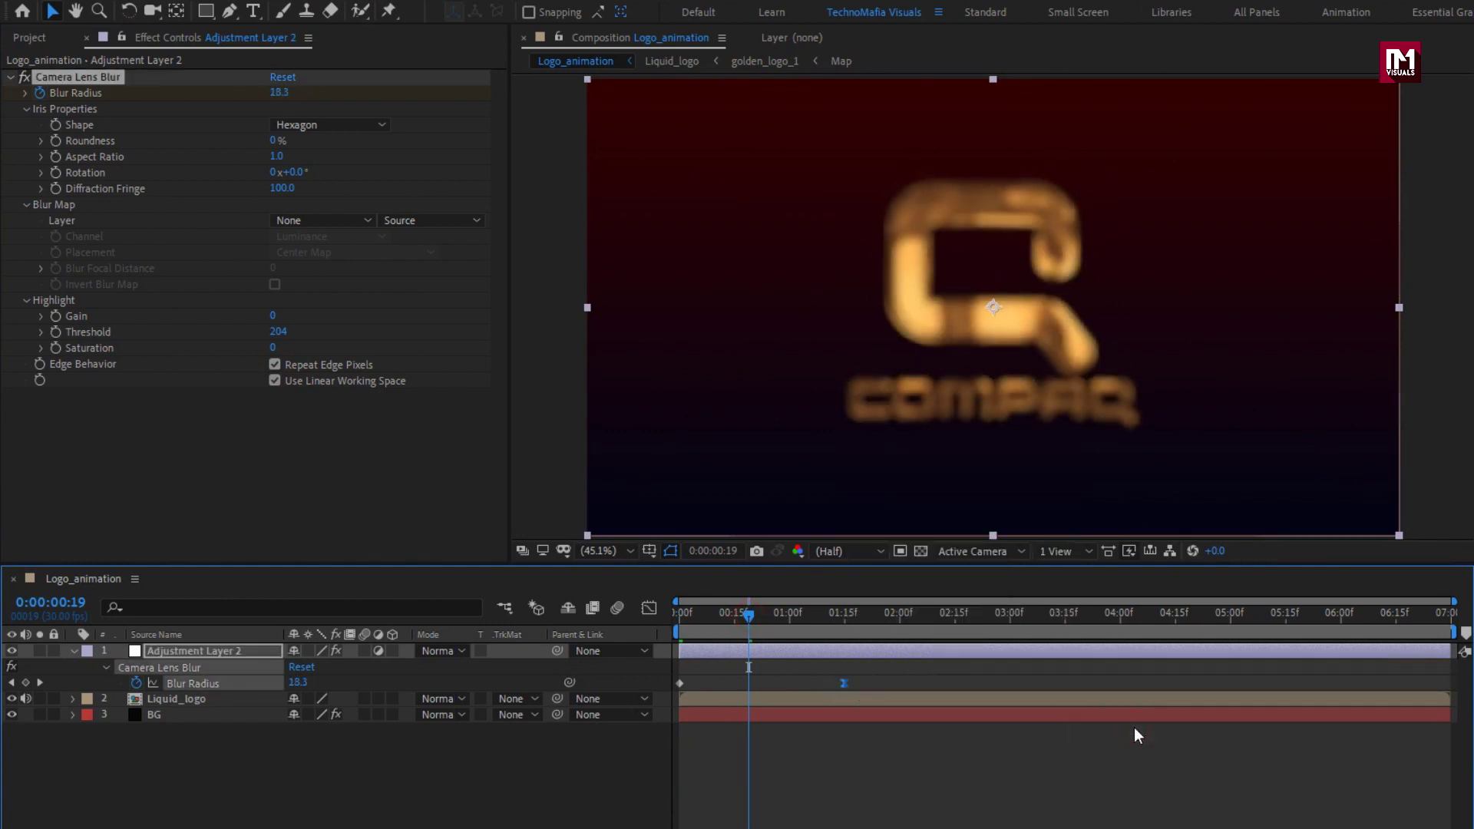
left_click_drag(783, 619, 830, 619)
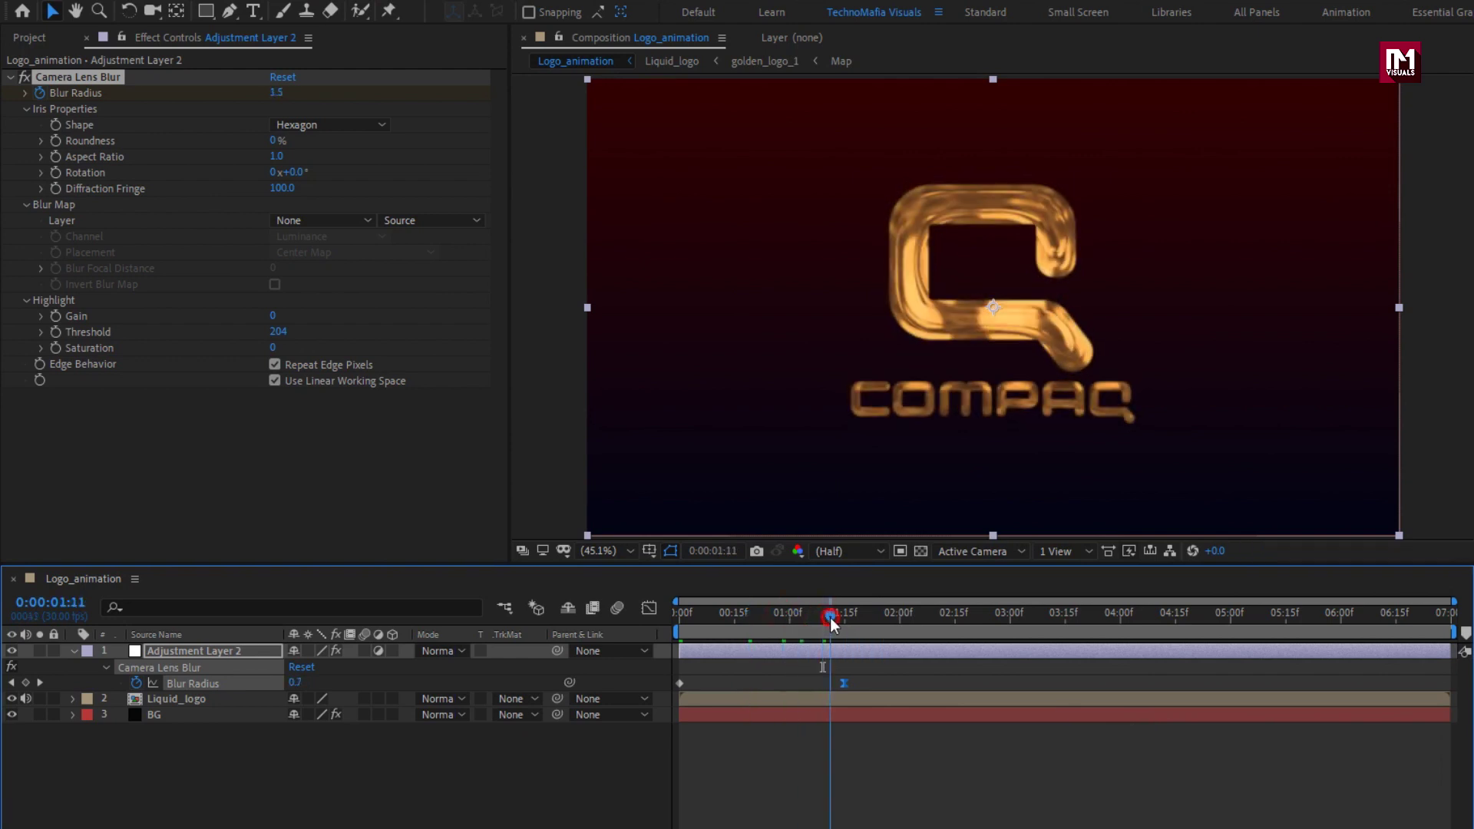
Lengthen the ease into focus in the Graph Editor and preview the blurred opening.
left_click(649, 607)
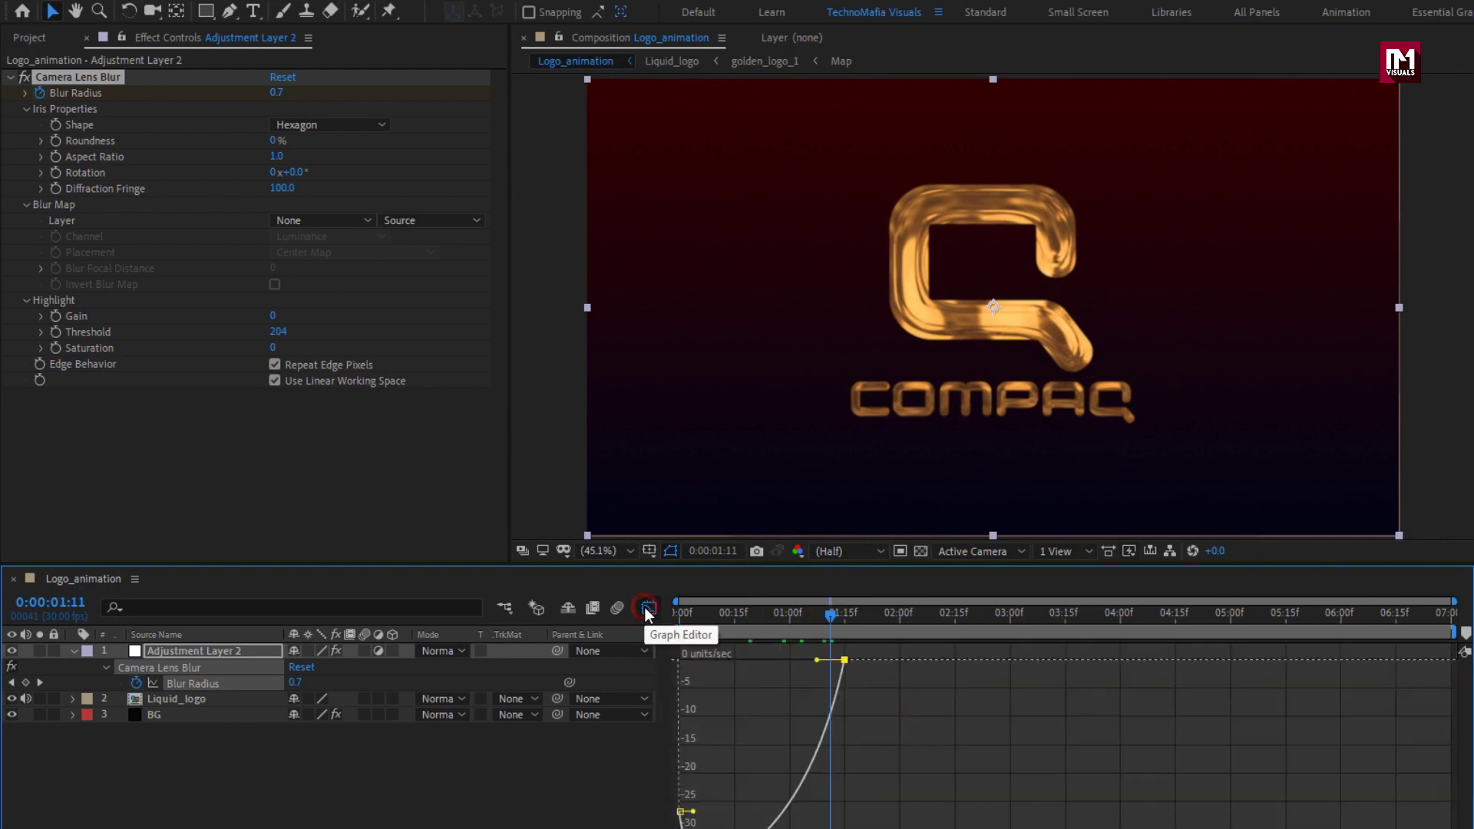
left_click_drag(815, 661, 780, 664)
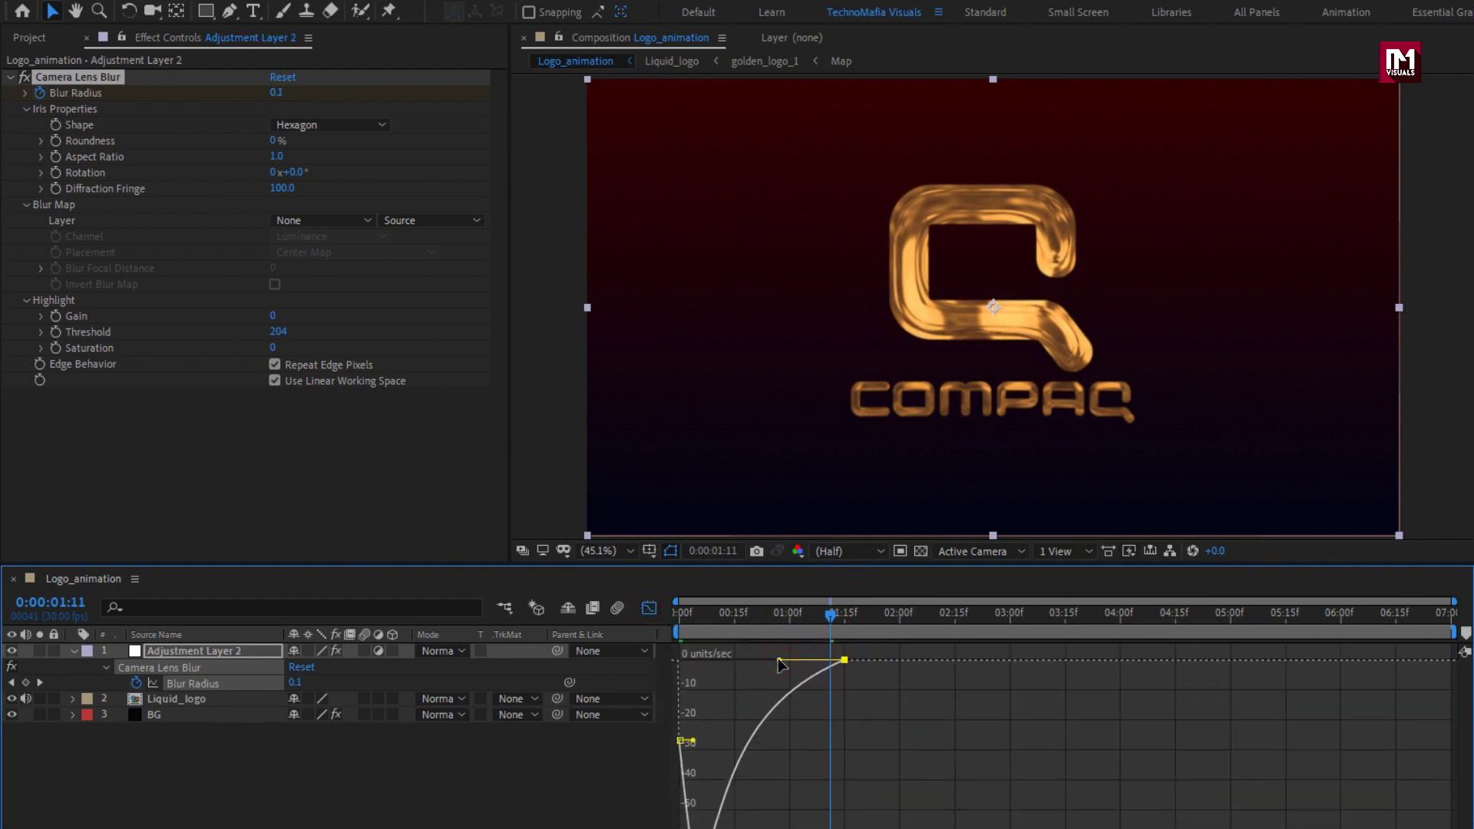
left_click(649, 607)
left_click_drag(680, 614, 919, 614)
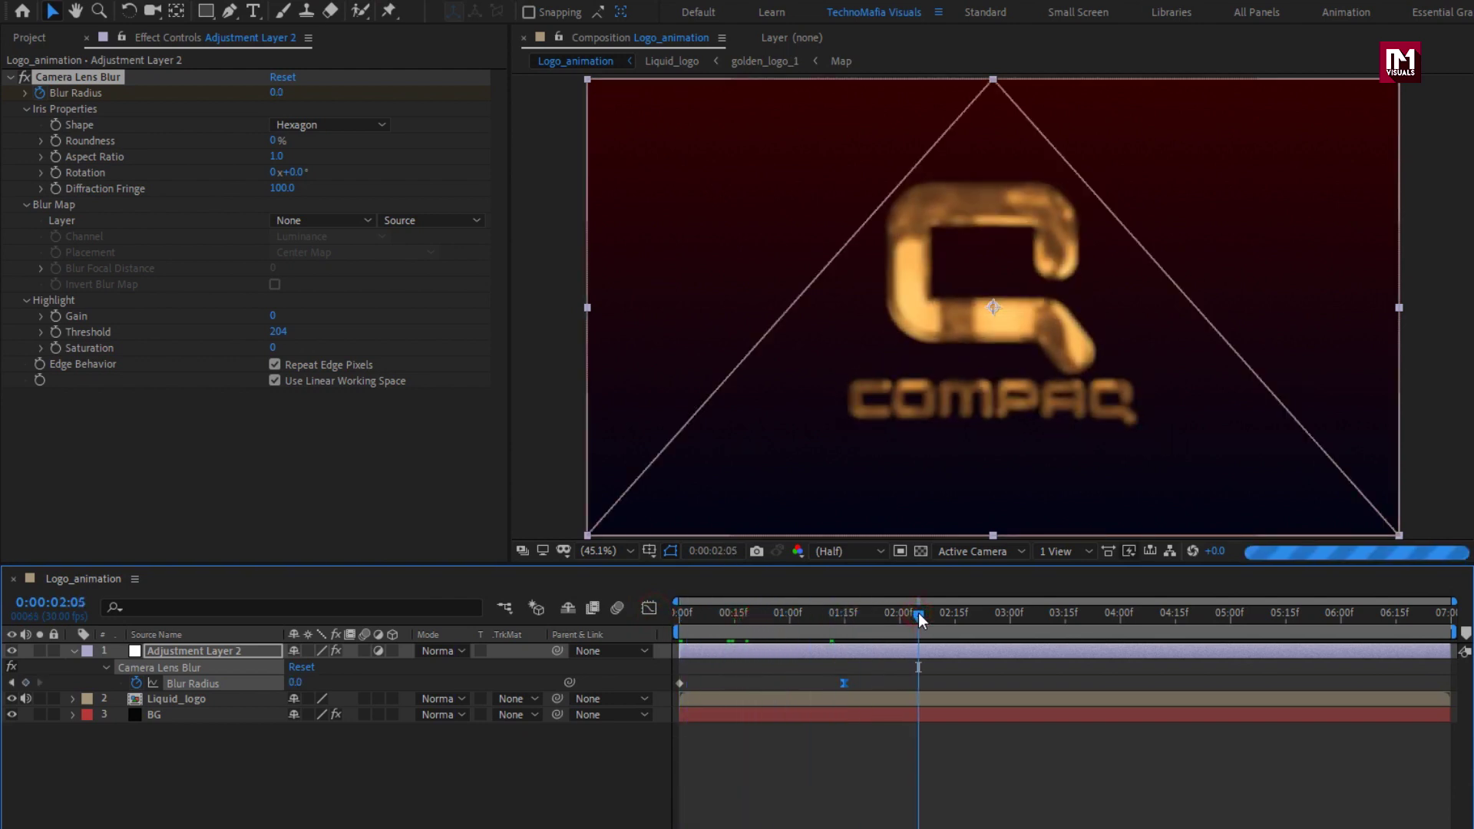
left_click(72, 650)
left_click(172, 723)
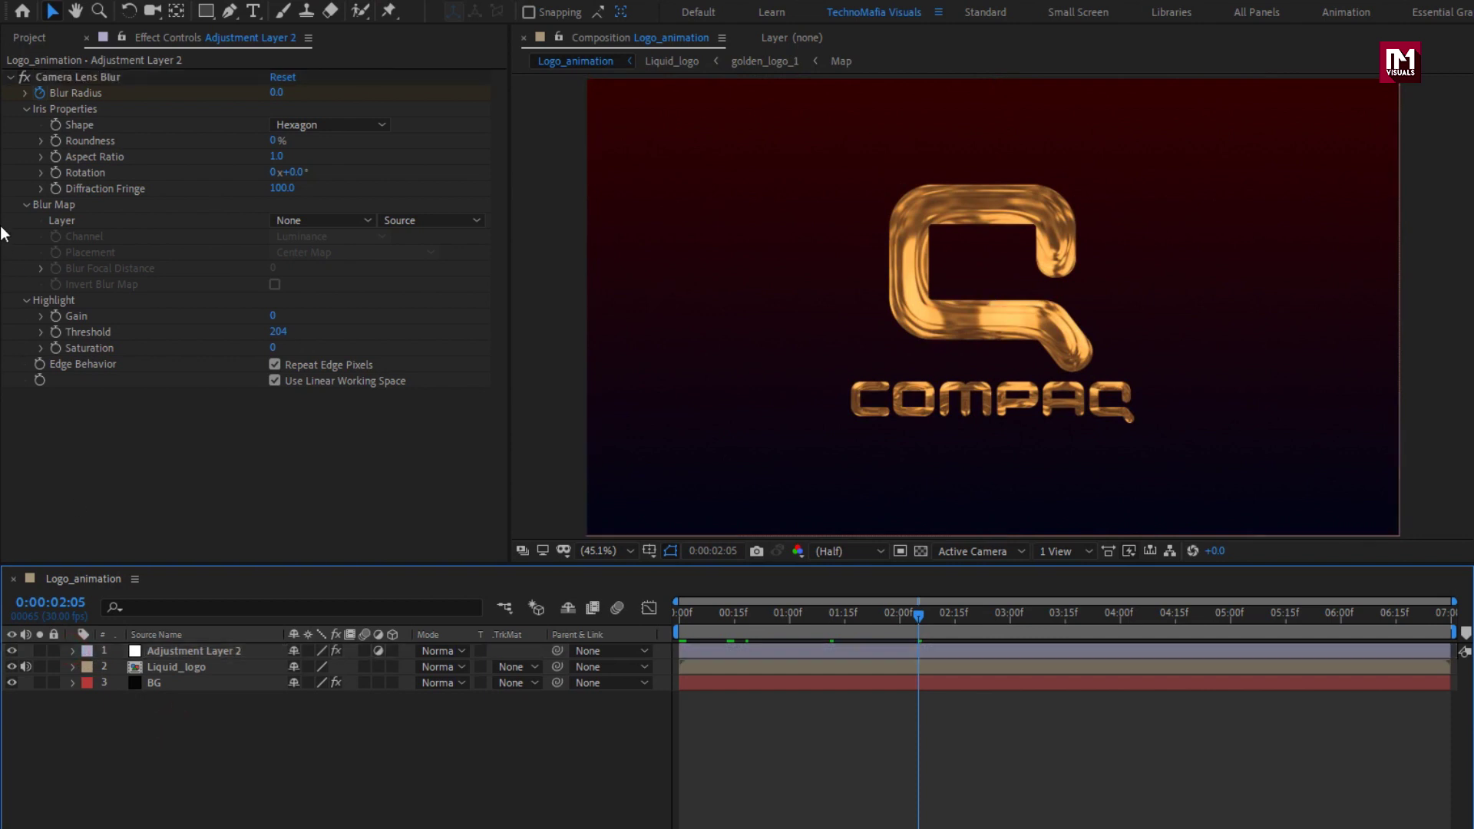
left_click(31, 38)
Place Flare.mp4 and then particles.mp4 on top, setting each layer's Mode to Add.
left_click_drag(56, 224, 205, 647)
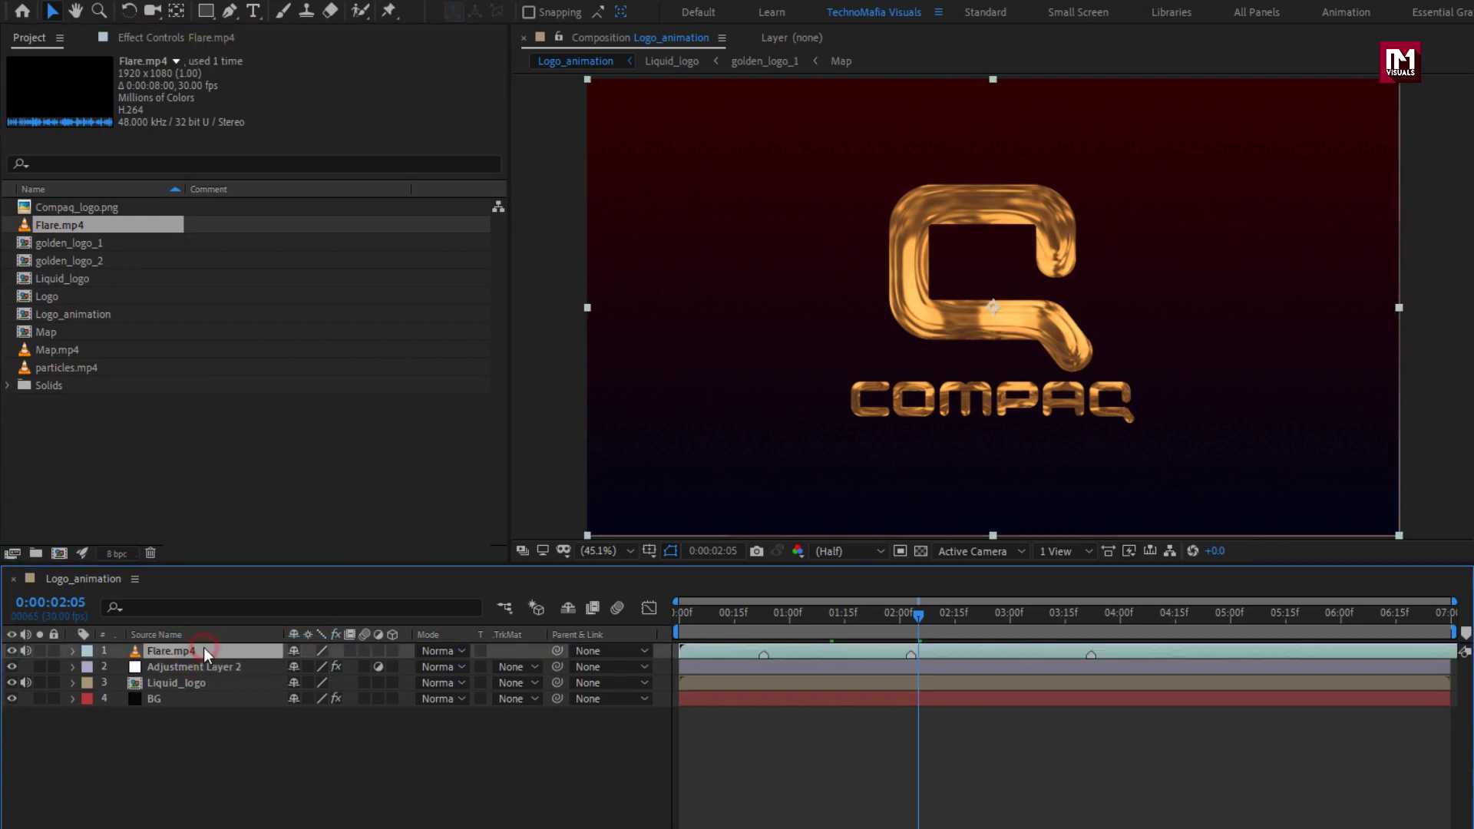
left_click(442, 650)
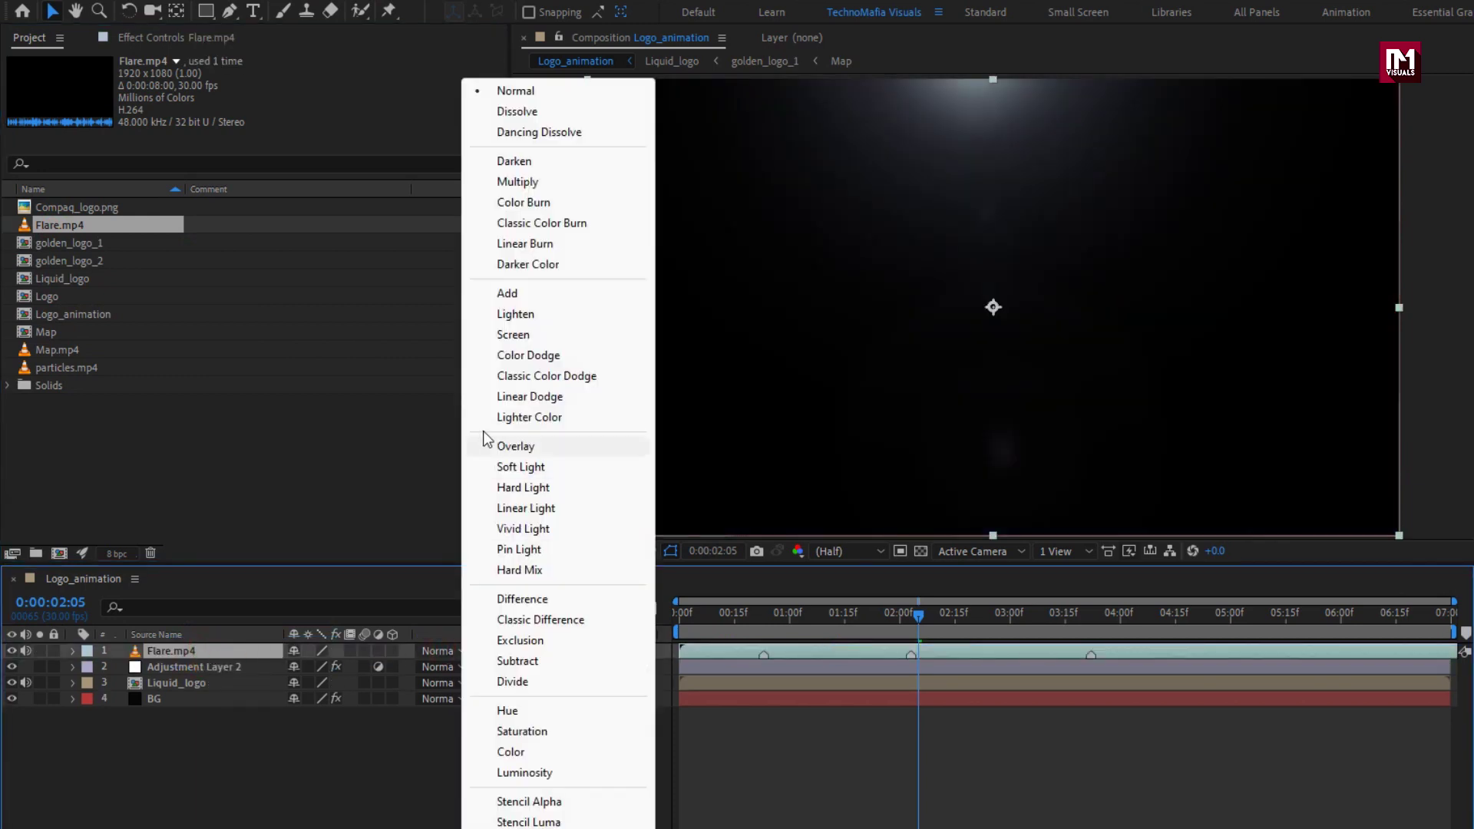
left_click(499, 295)
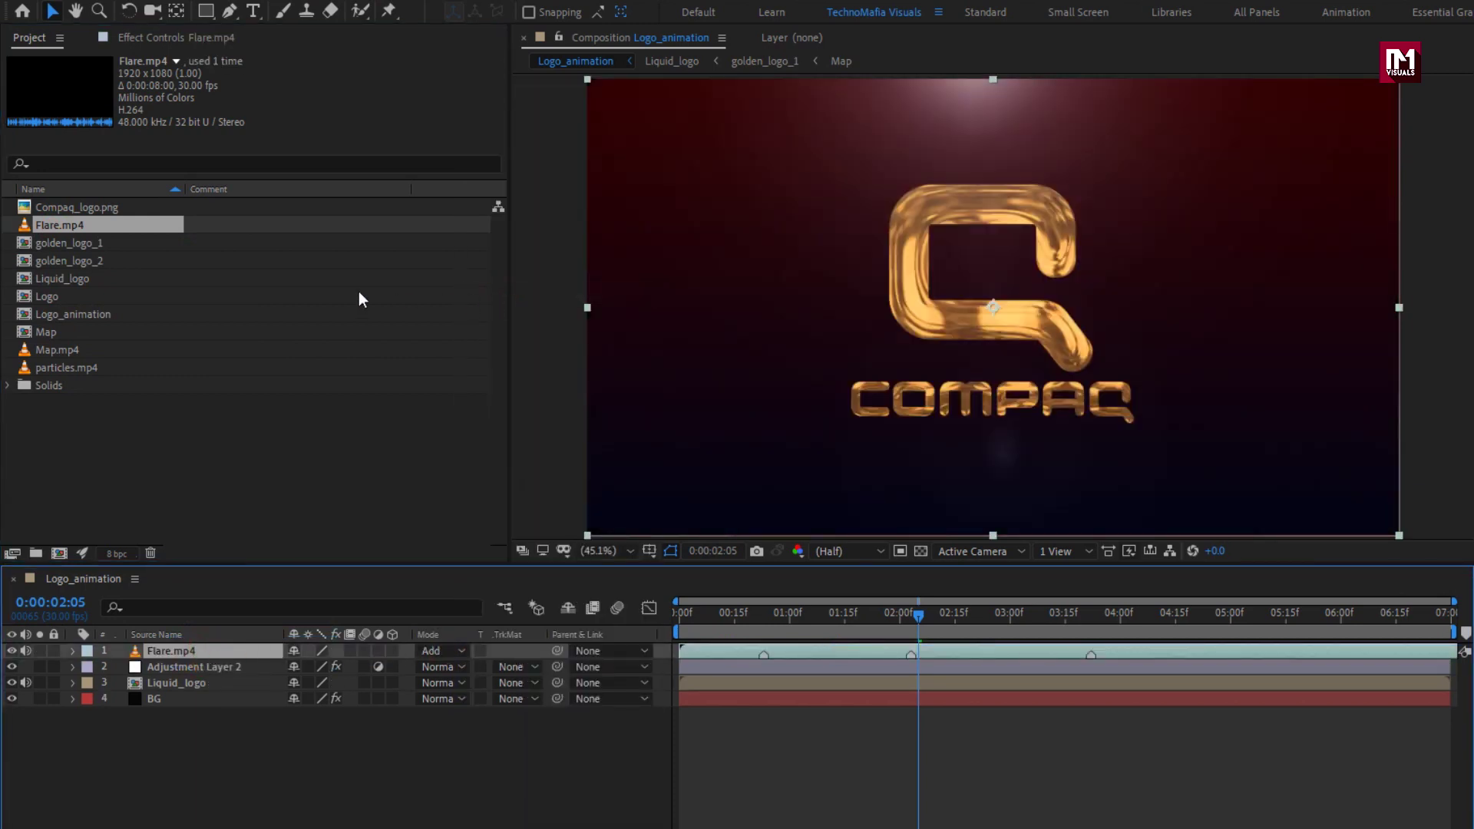
left_click_drag(61, 372, 205, 648)
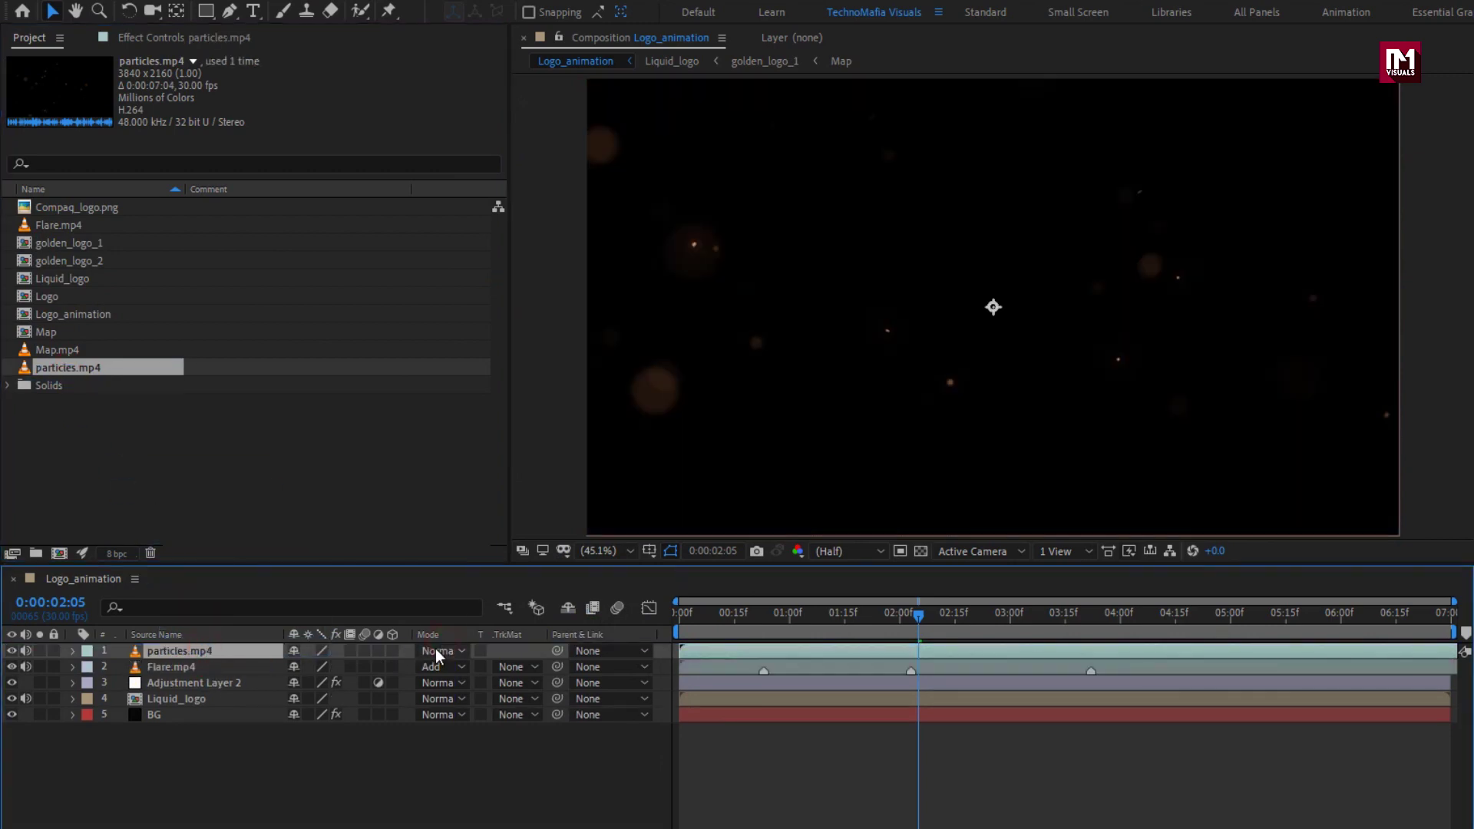
left_click(438, 651)
left_click(503, 296)
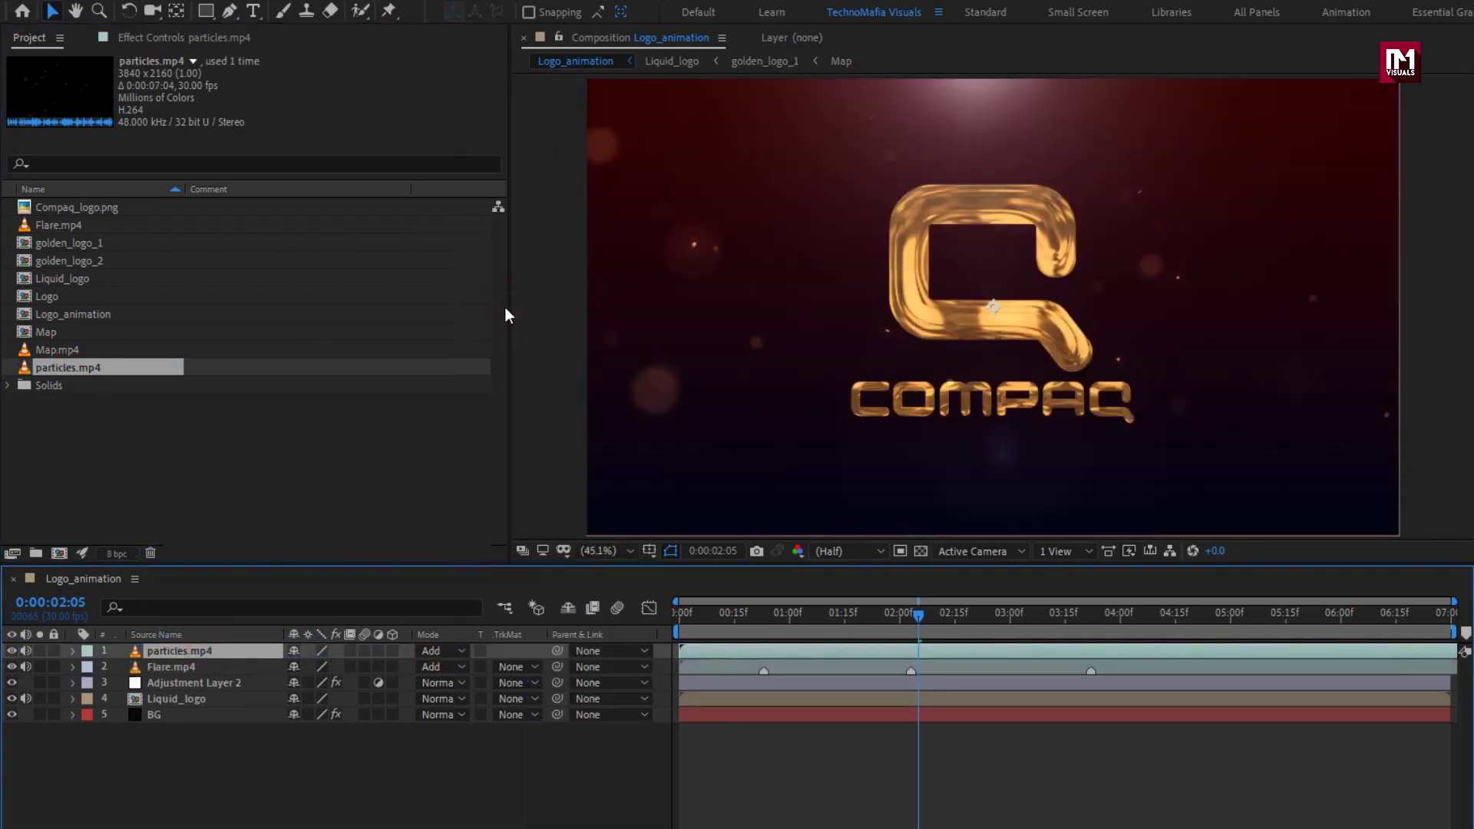
left_click_drag(696, 619, 878, 619)
left_click(1124, 620)
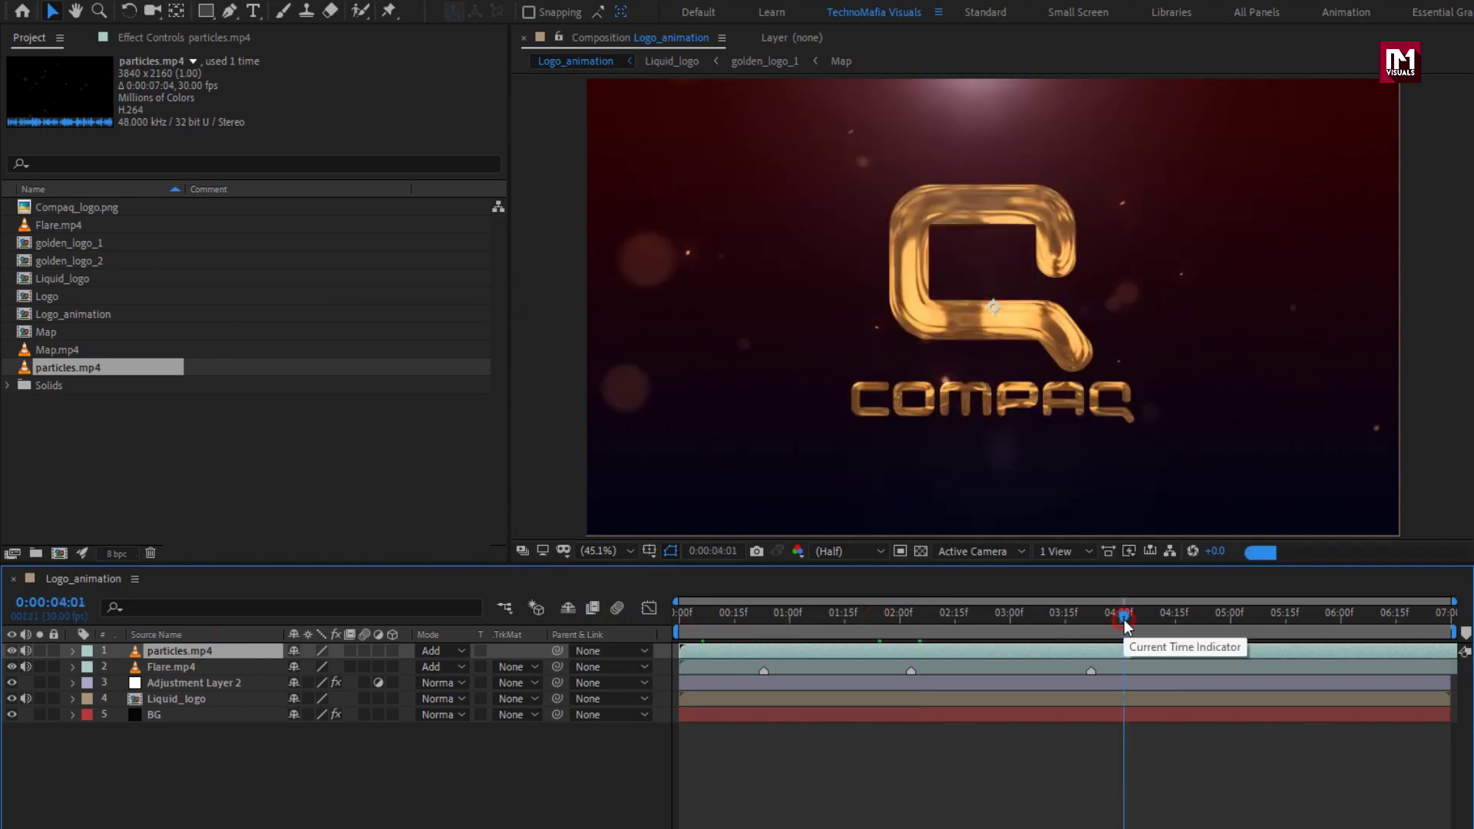
Add a top adjustment layer with the Sharpen effect at an amount of 20.
right_click(386, 753)
mouse_move(449, 542)
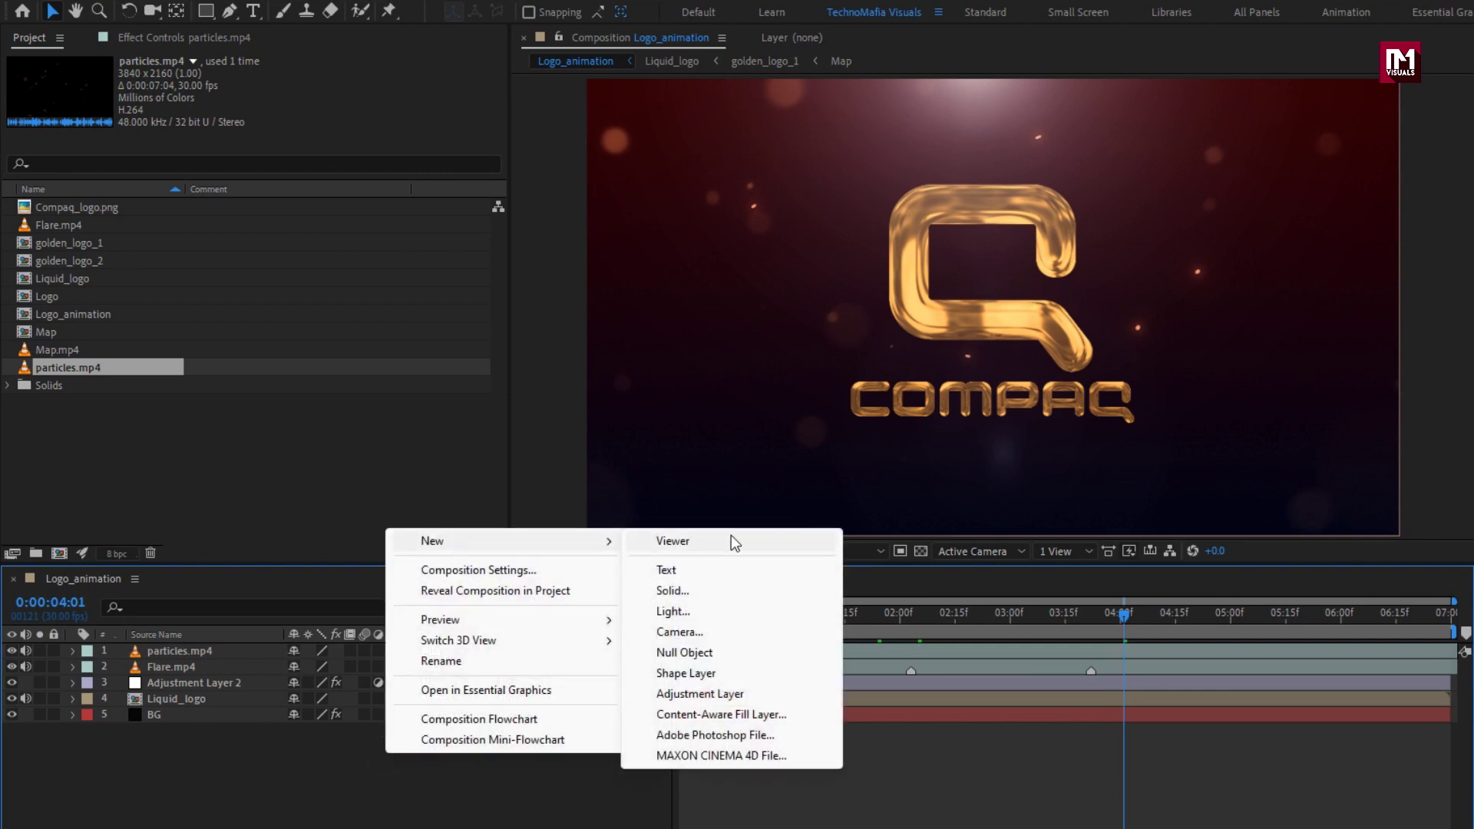
left_click(720, 693)
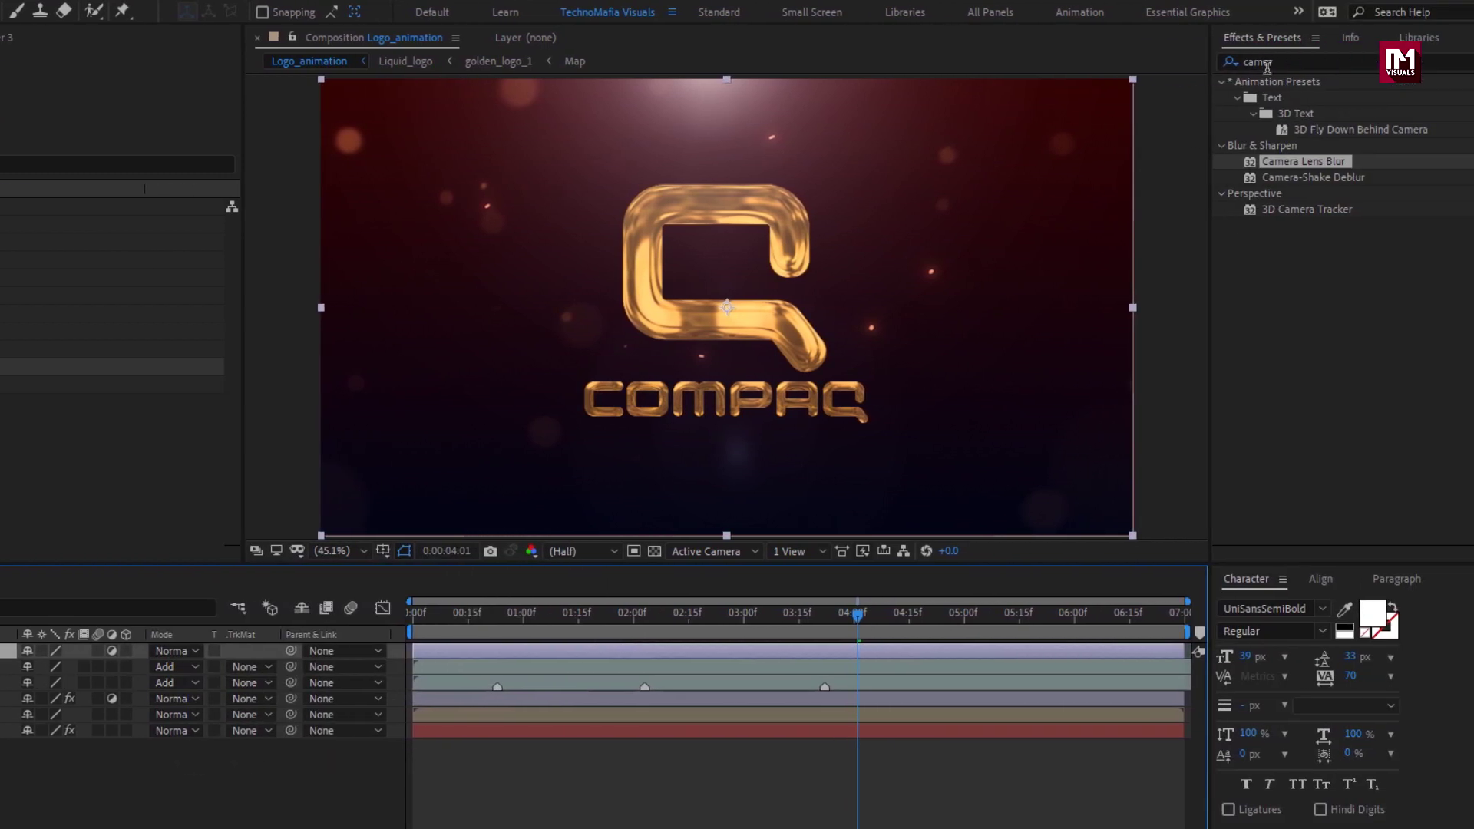
left_click(1210, 59)
type("sharp")
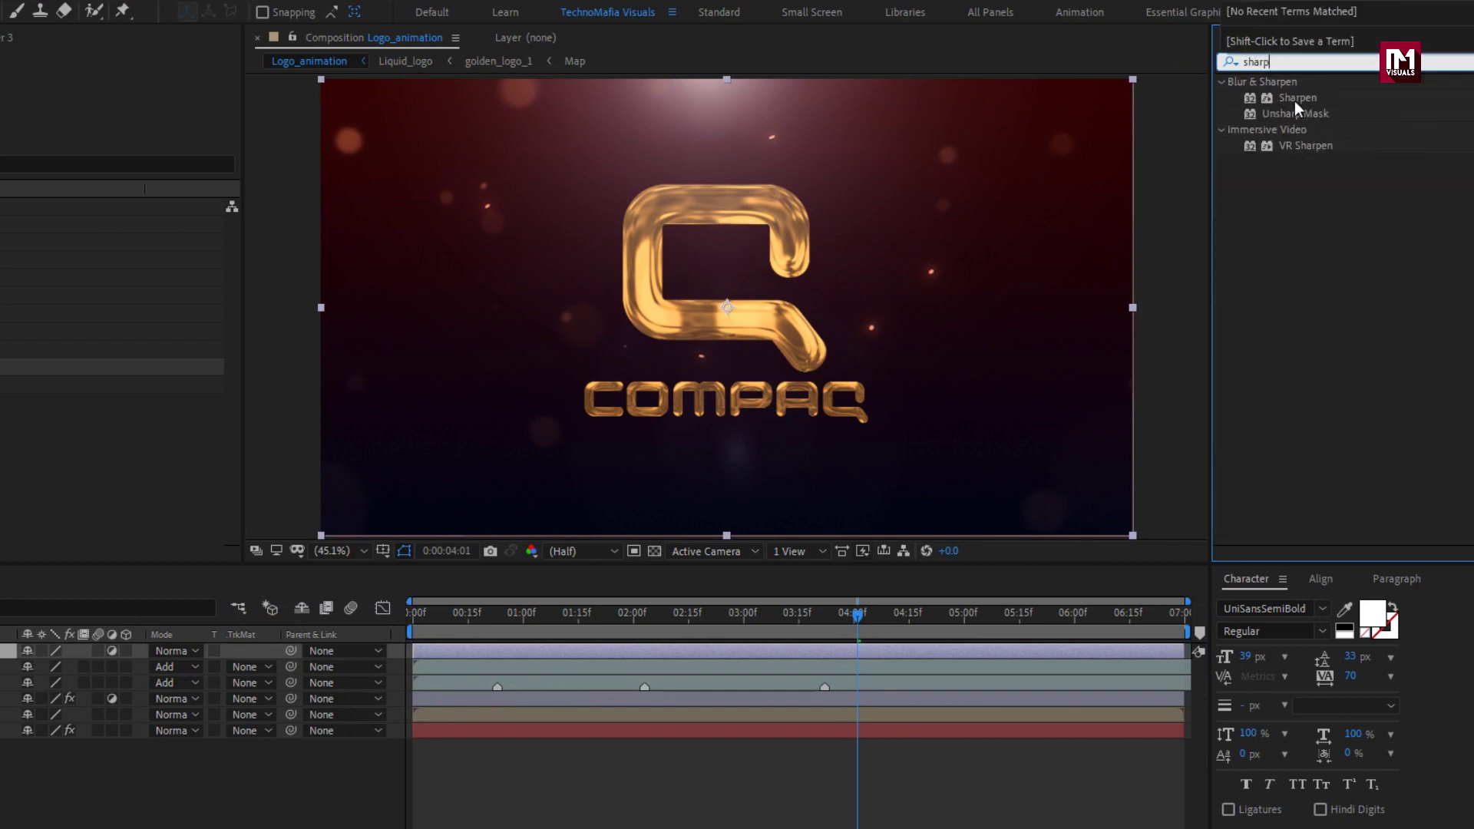
double_click(1295, 99)
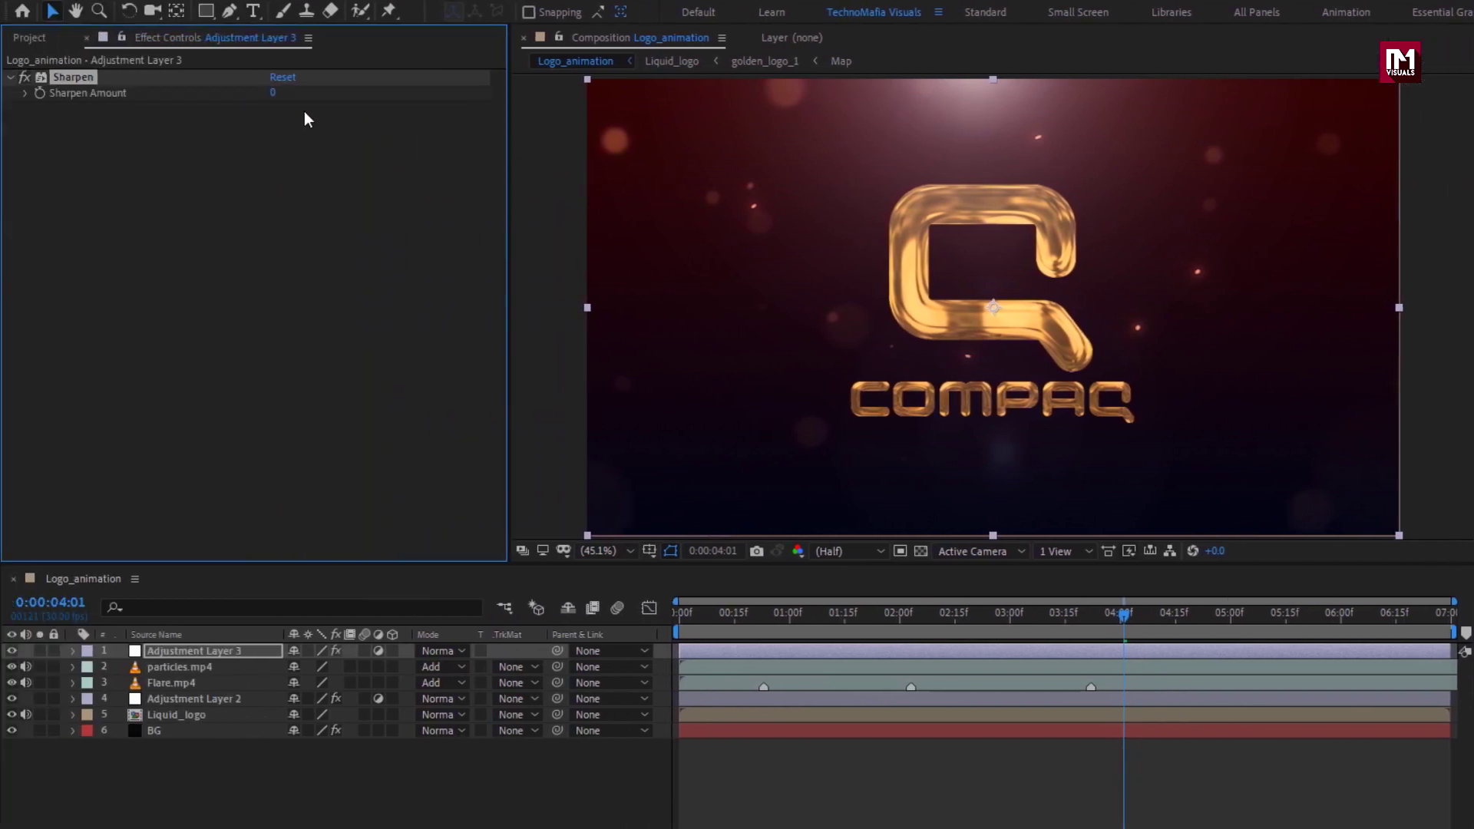
left_click(275, 95)
type("20")
left_click(164, 716)
Make Liquid_logo and particles.mp4 3D layers, then add Camera 1.
left_click(392, 715)
left_click(201, 668)
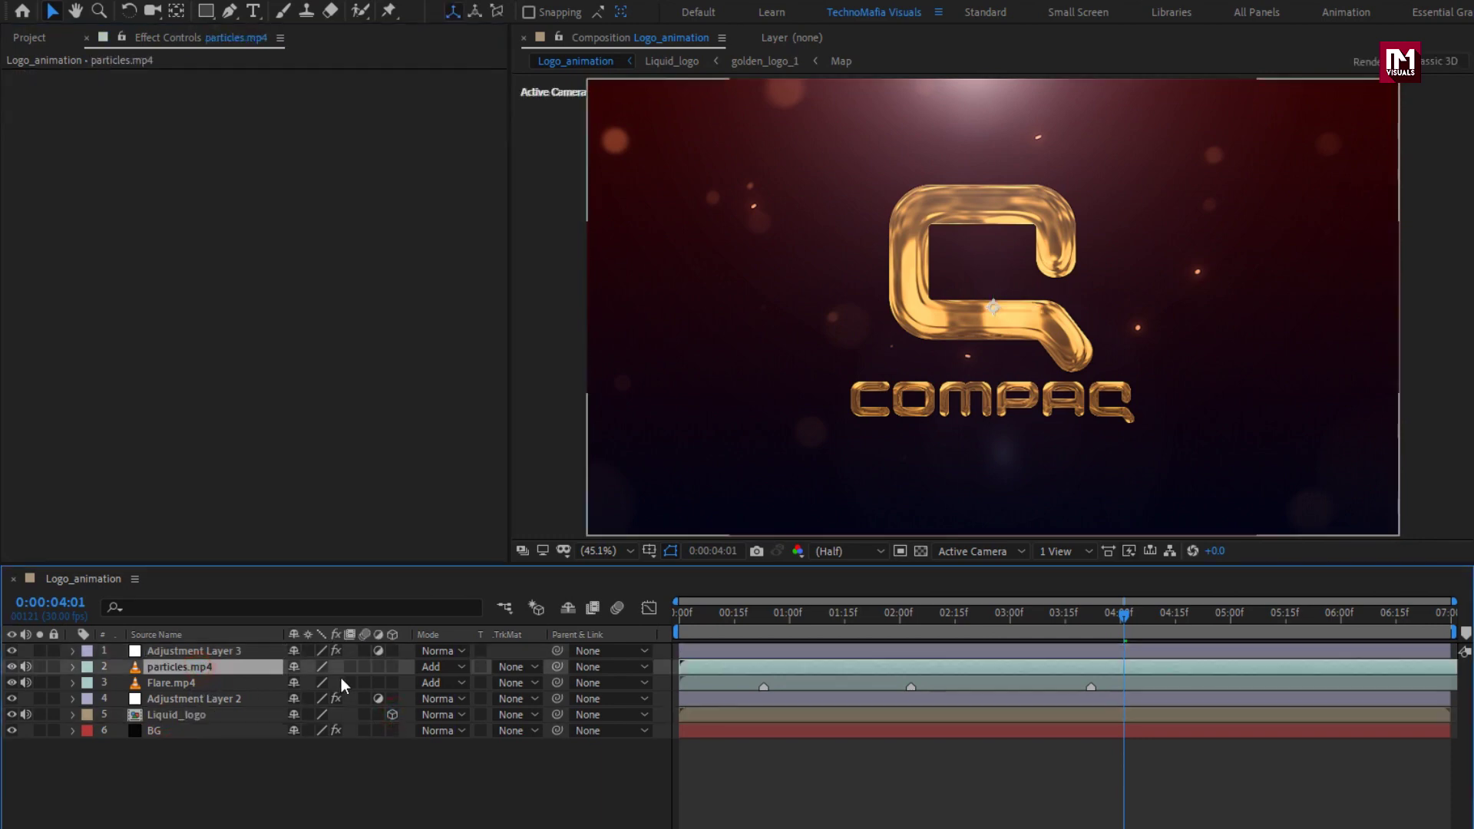
left_click(391, 667)
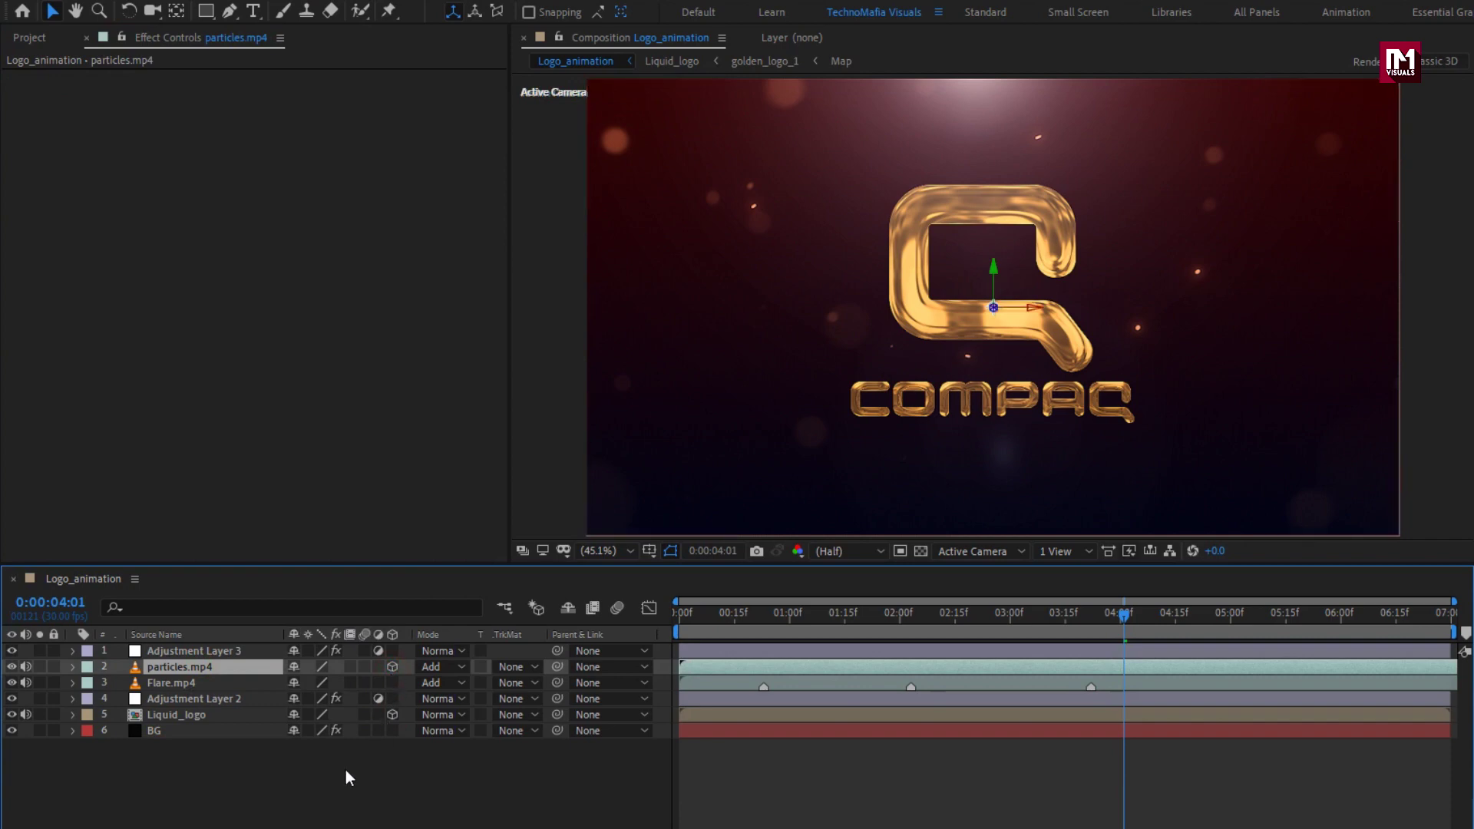
right_click(302, 783)
mouse_move(357, 572)
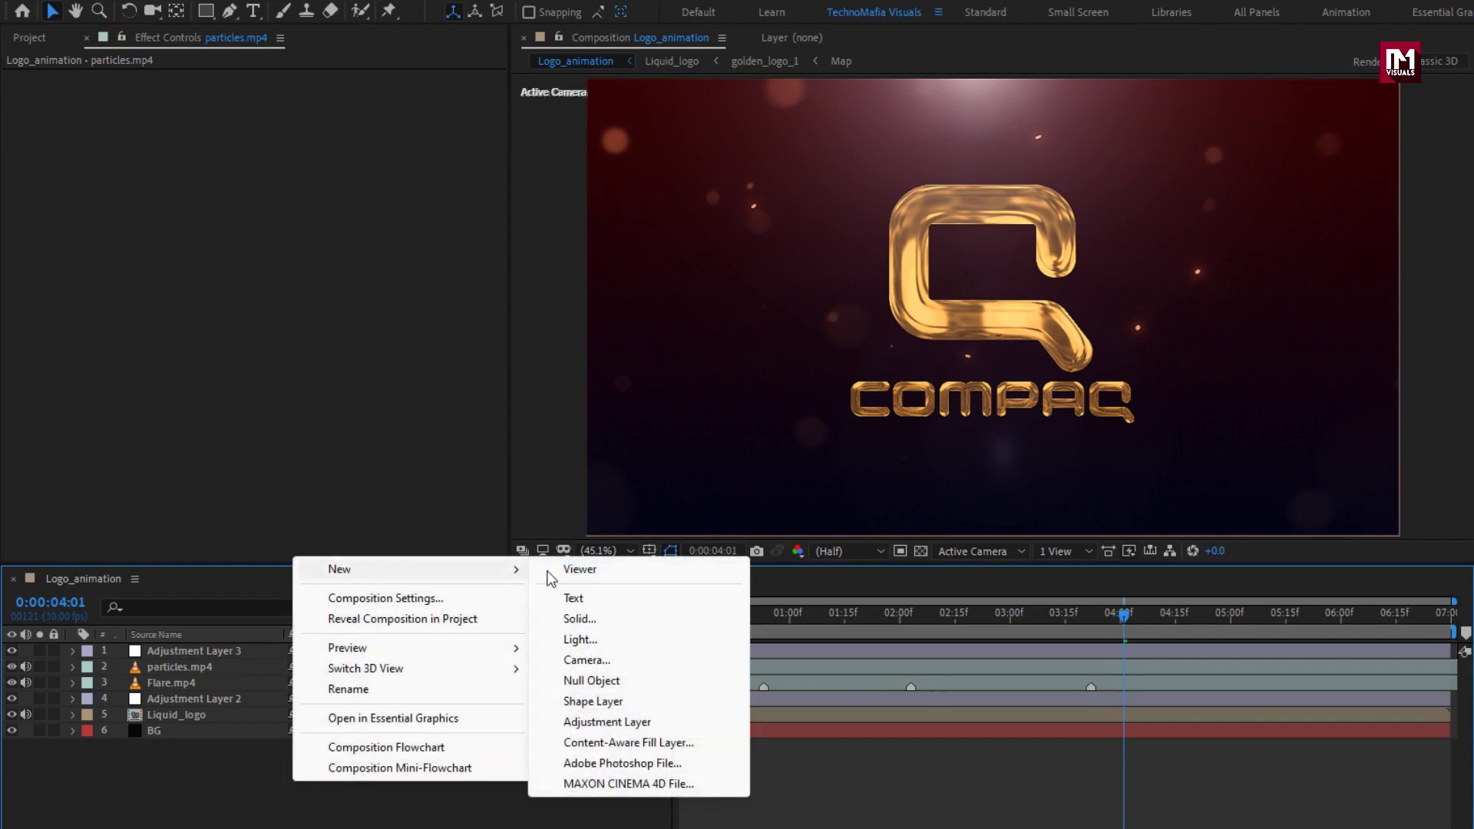
left_click(596, 662)
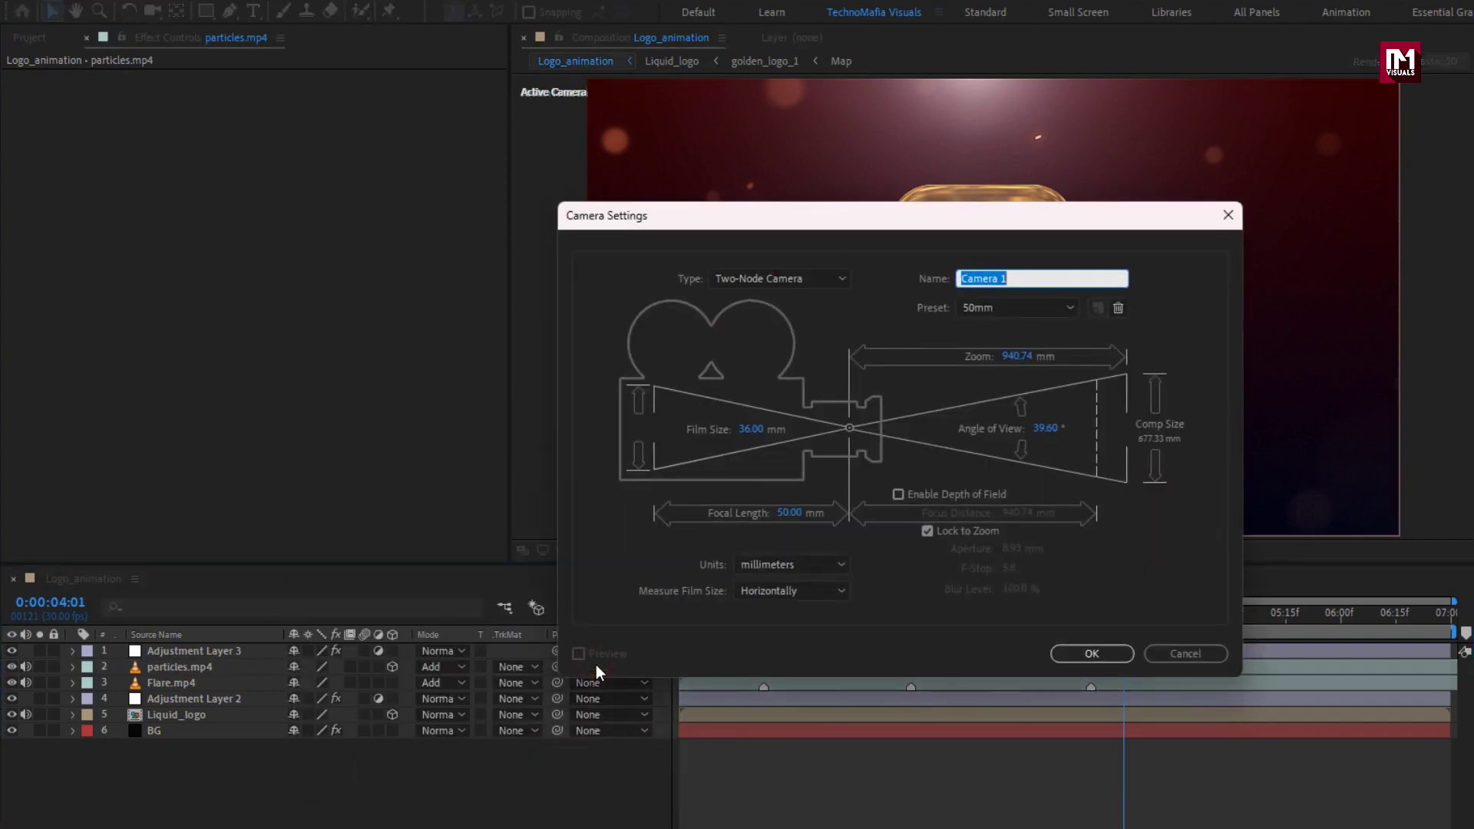
left_click(1073, 656)
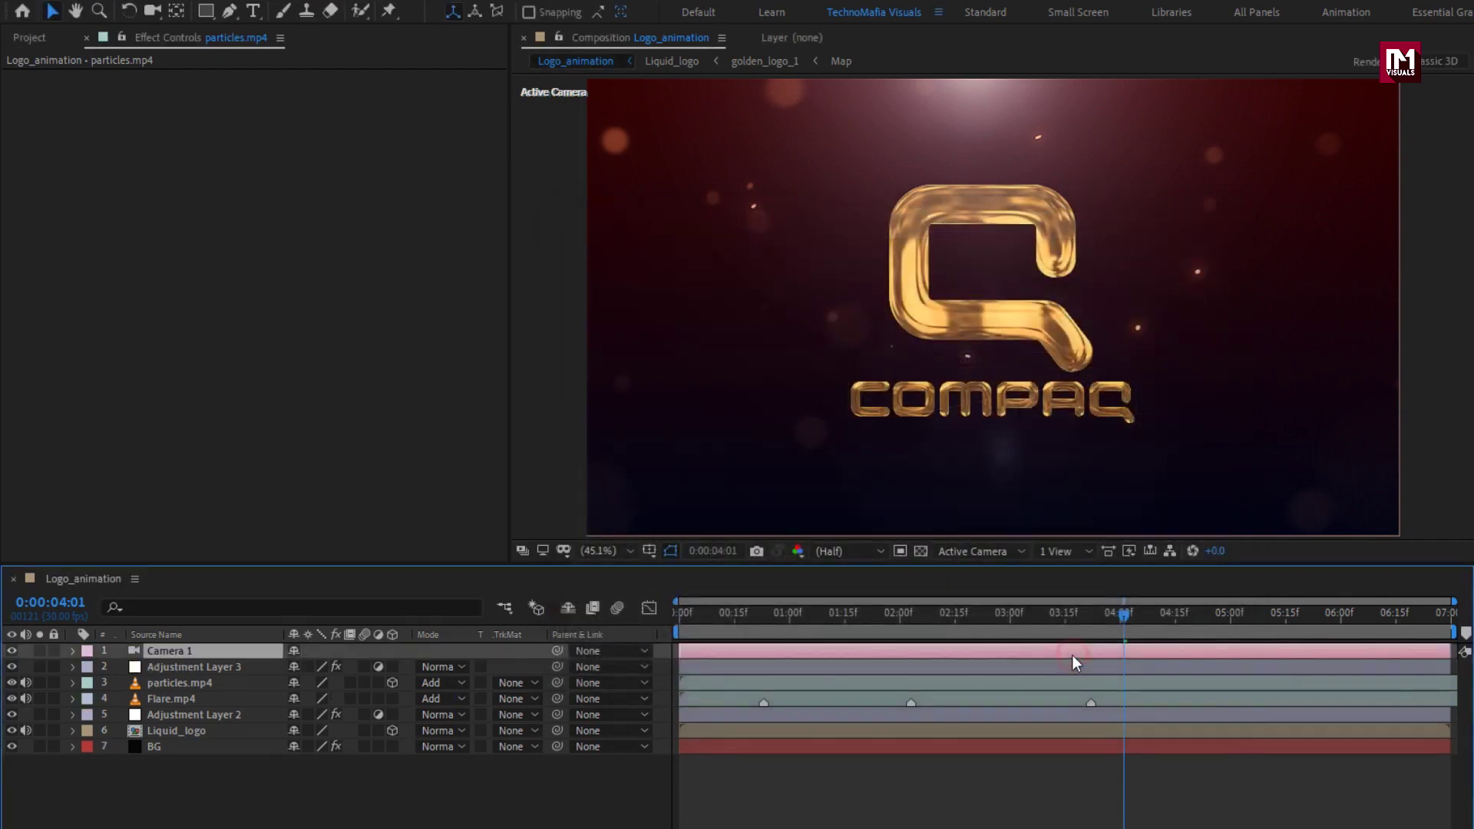
Add a 3D Null 1, parent Camera 1 to it, and reveal the null's rotation.
right_click(338, 770)
mouse_move(524, 553)
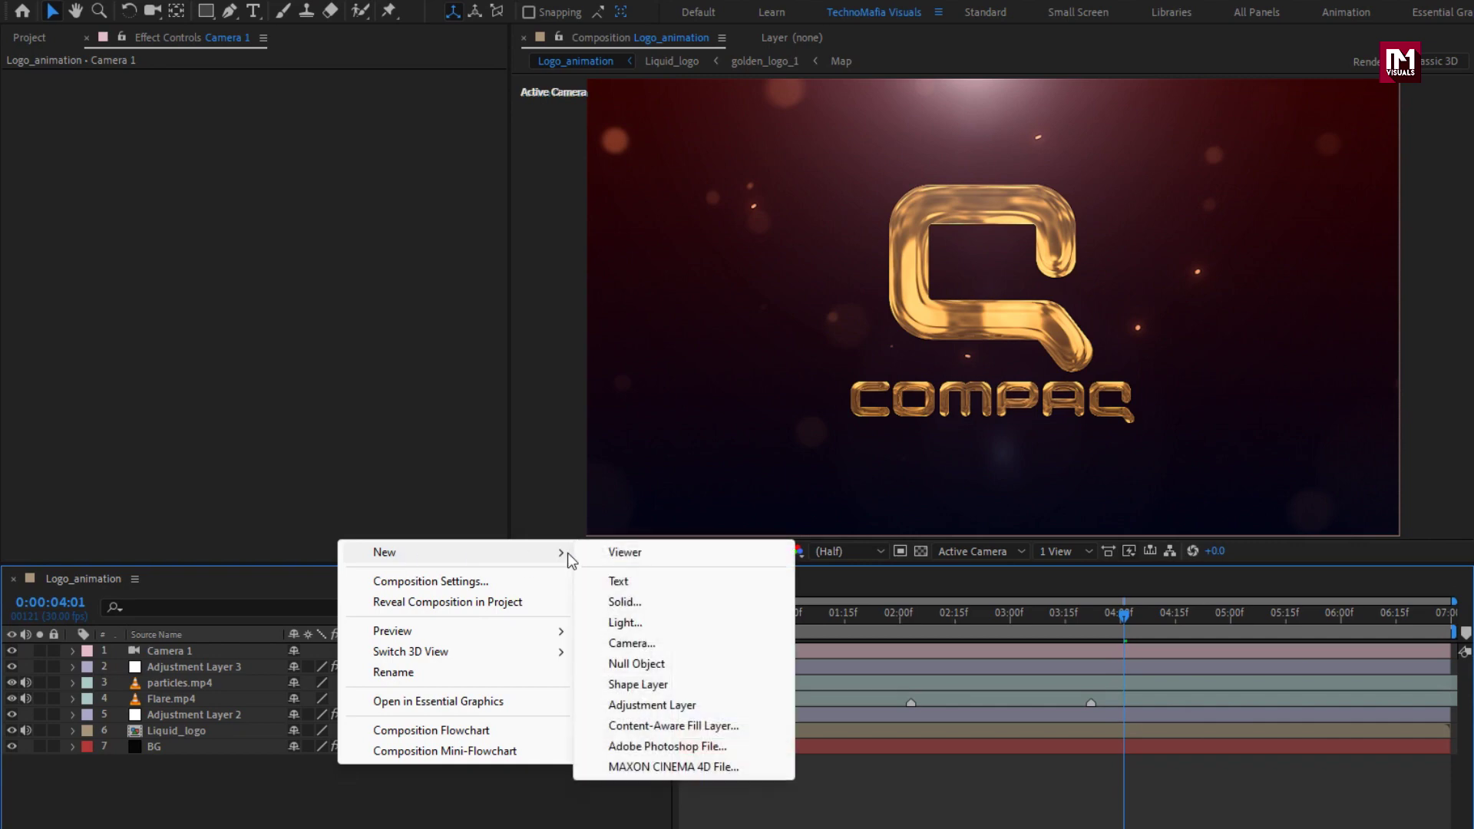
left_click(653, 664)
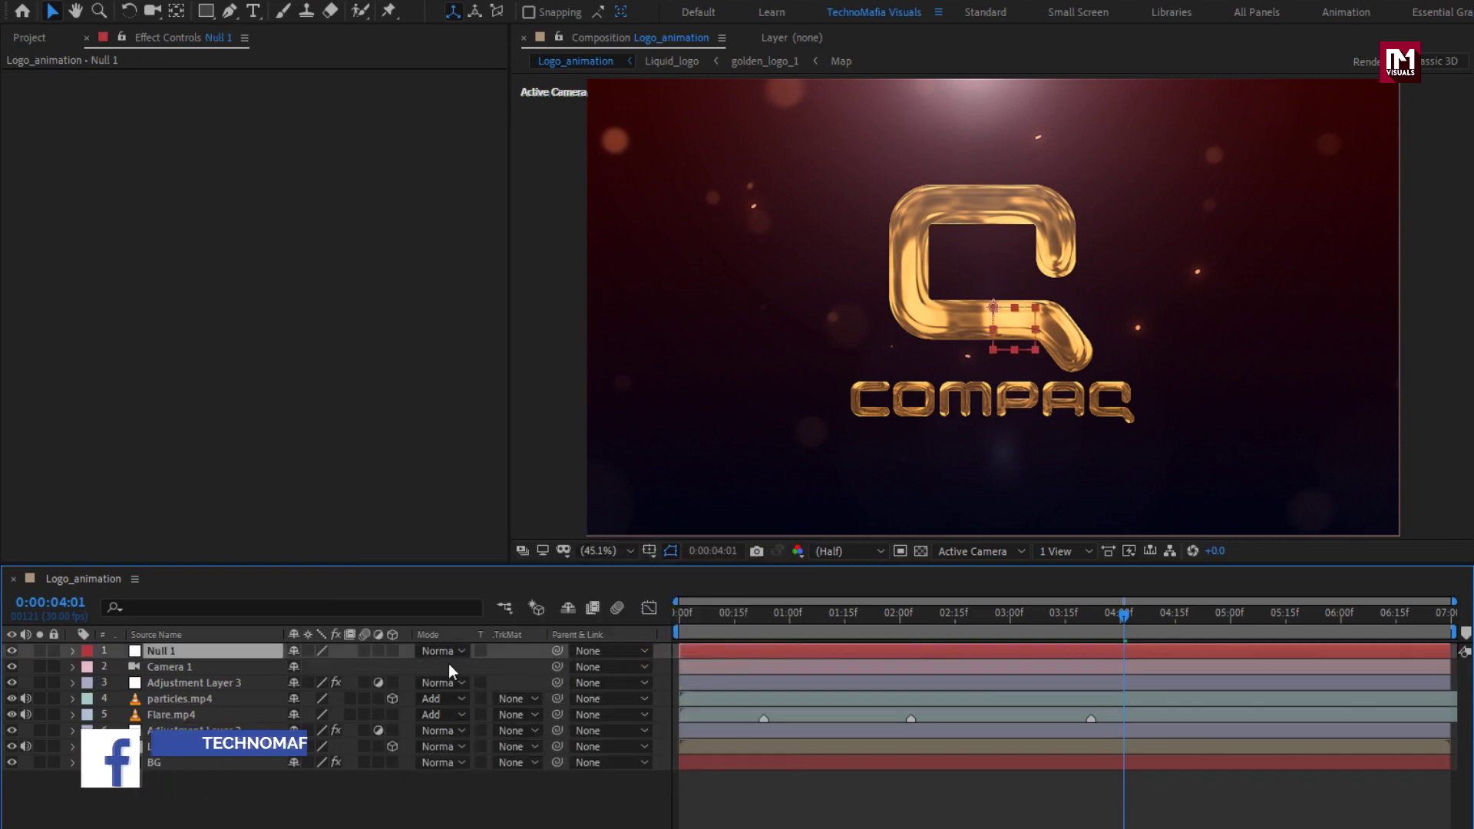
left_click(392, 651)
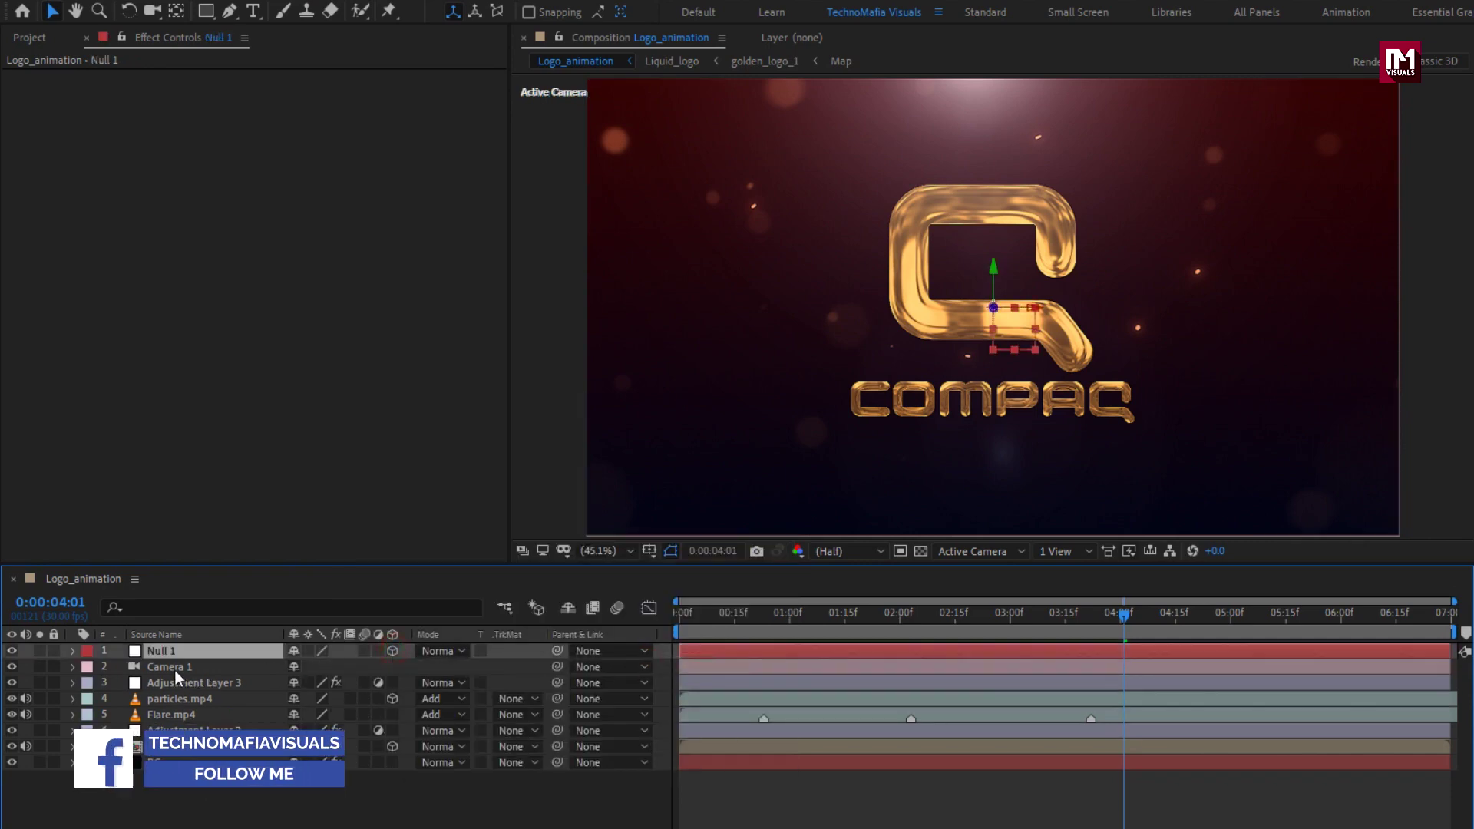
left_click(387, 668)
left_click(588, 667)
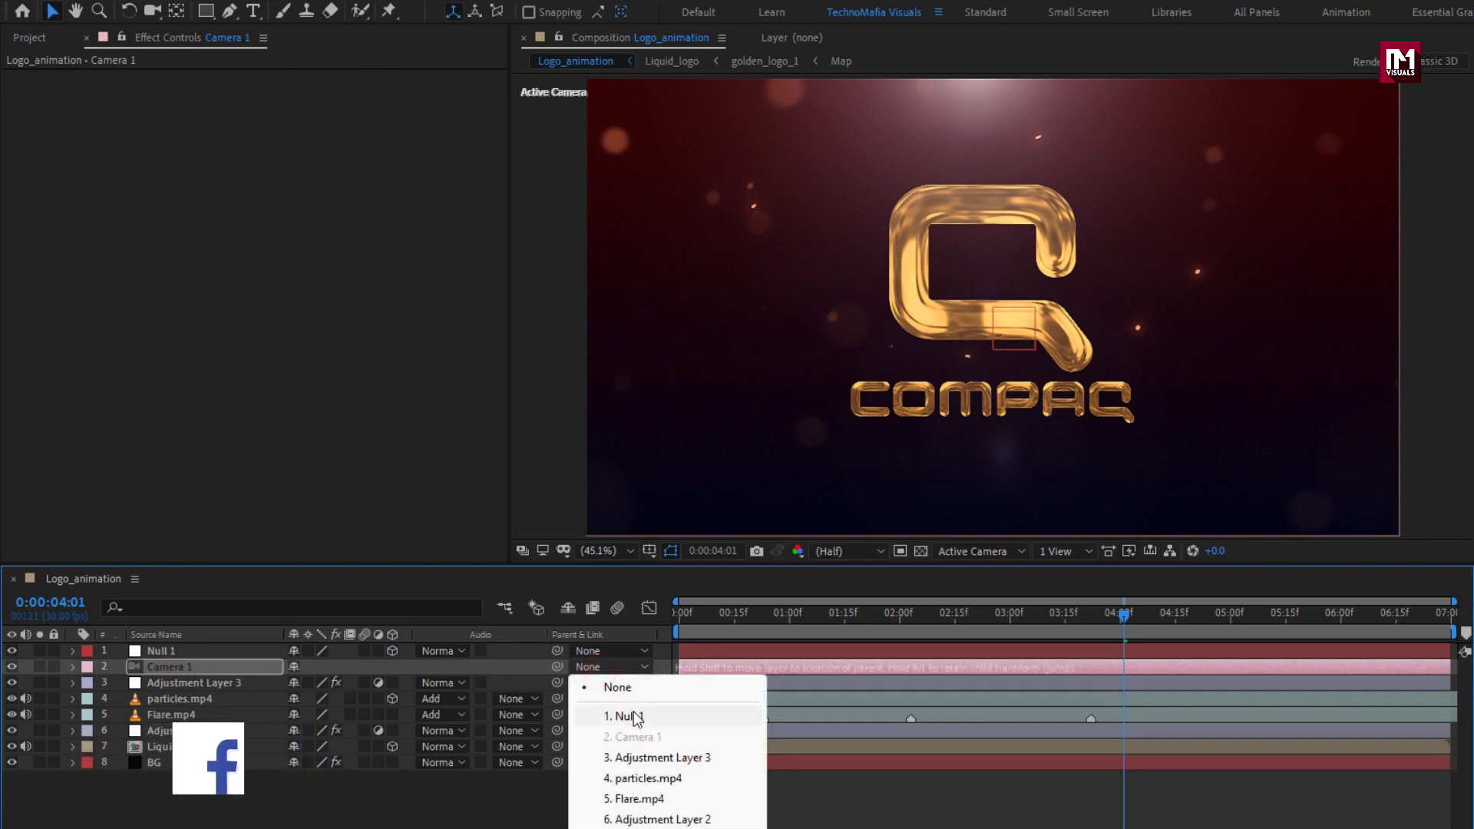
left_click(627, 710)
left_click(201, 653)
key("r")
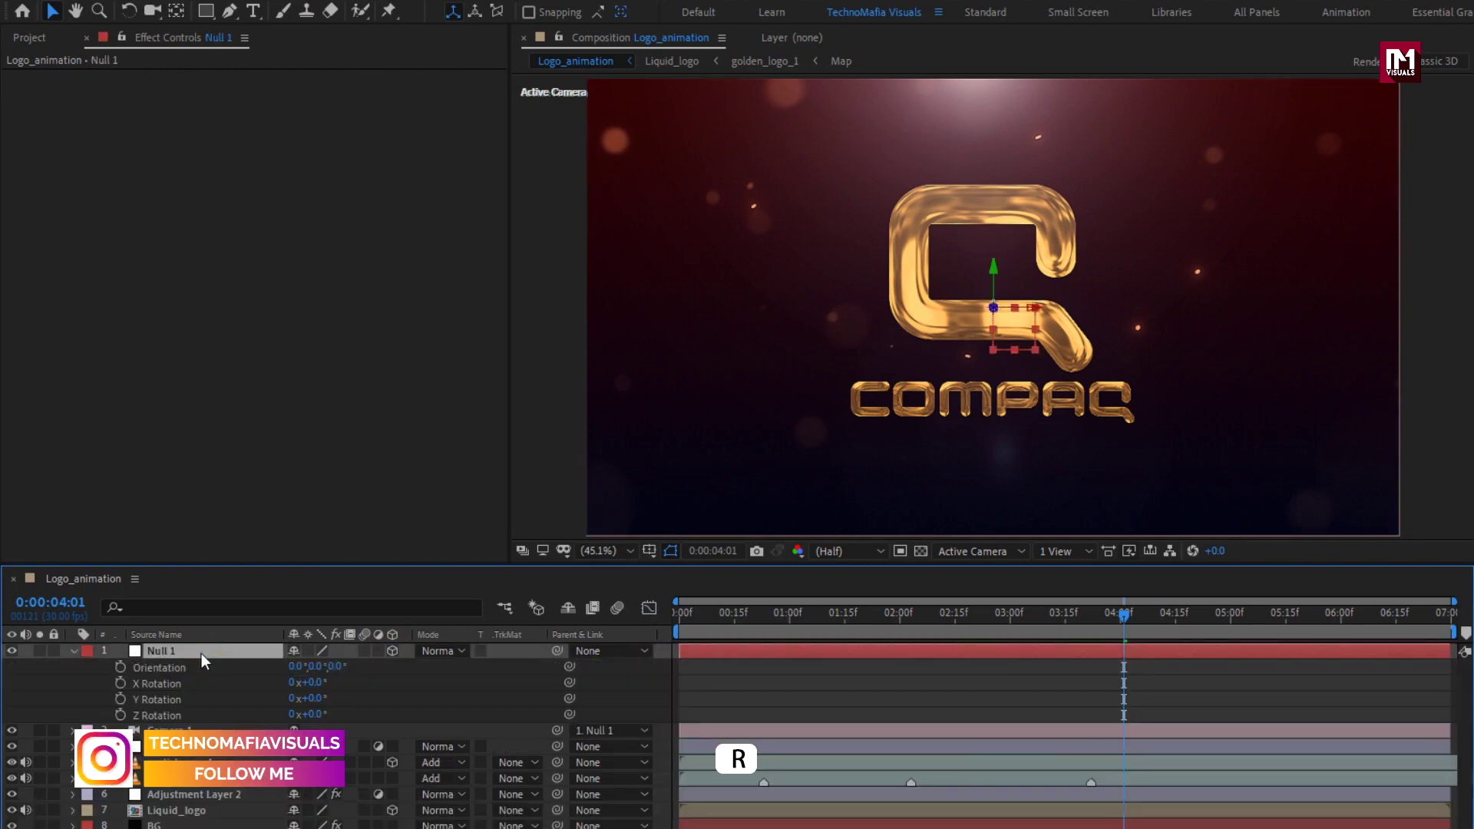
left_click_drag(692, 619, 1011, 622)
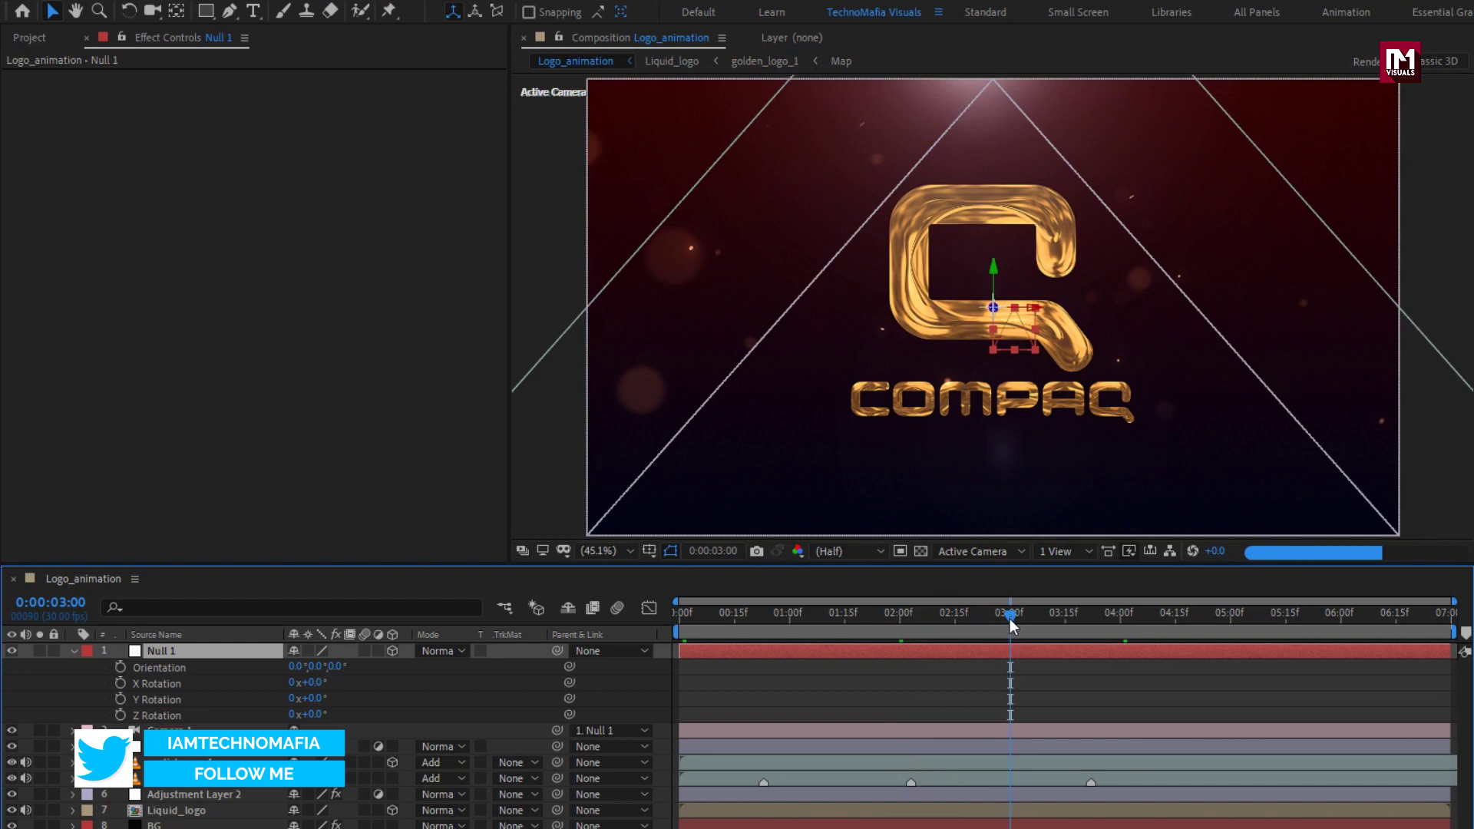
Keyframe Null 1's Z Rotation at 0° at 3:00 and -10° at frame zero.
left_click(120, 715)
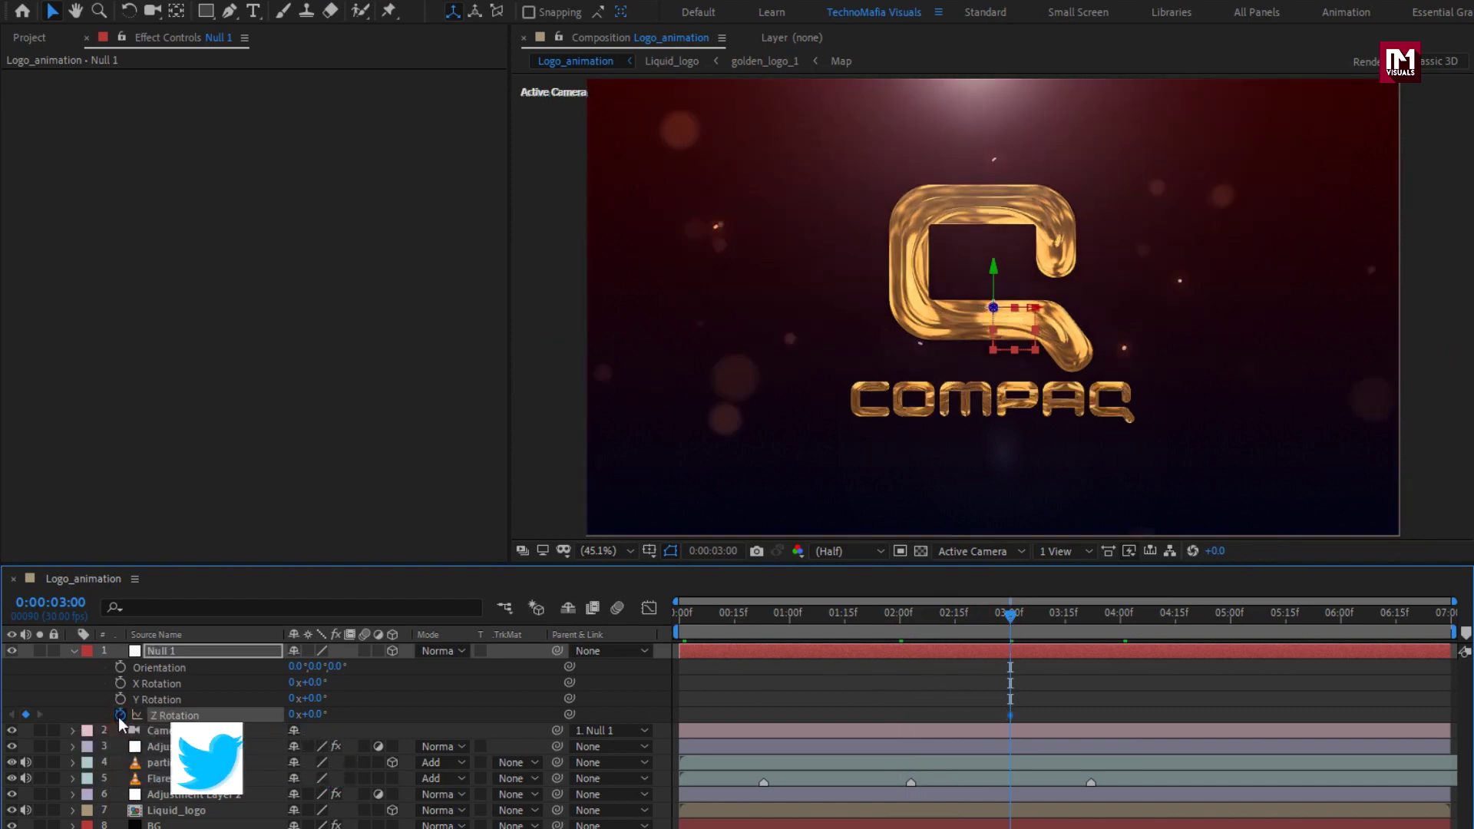
left_click_drag(678, 619, 655, 619)
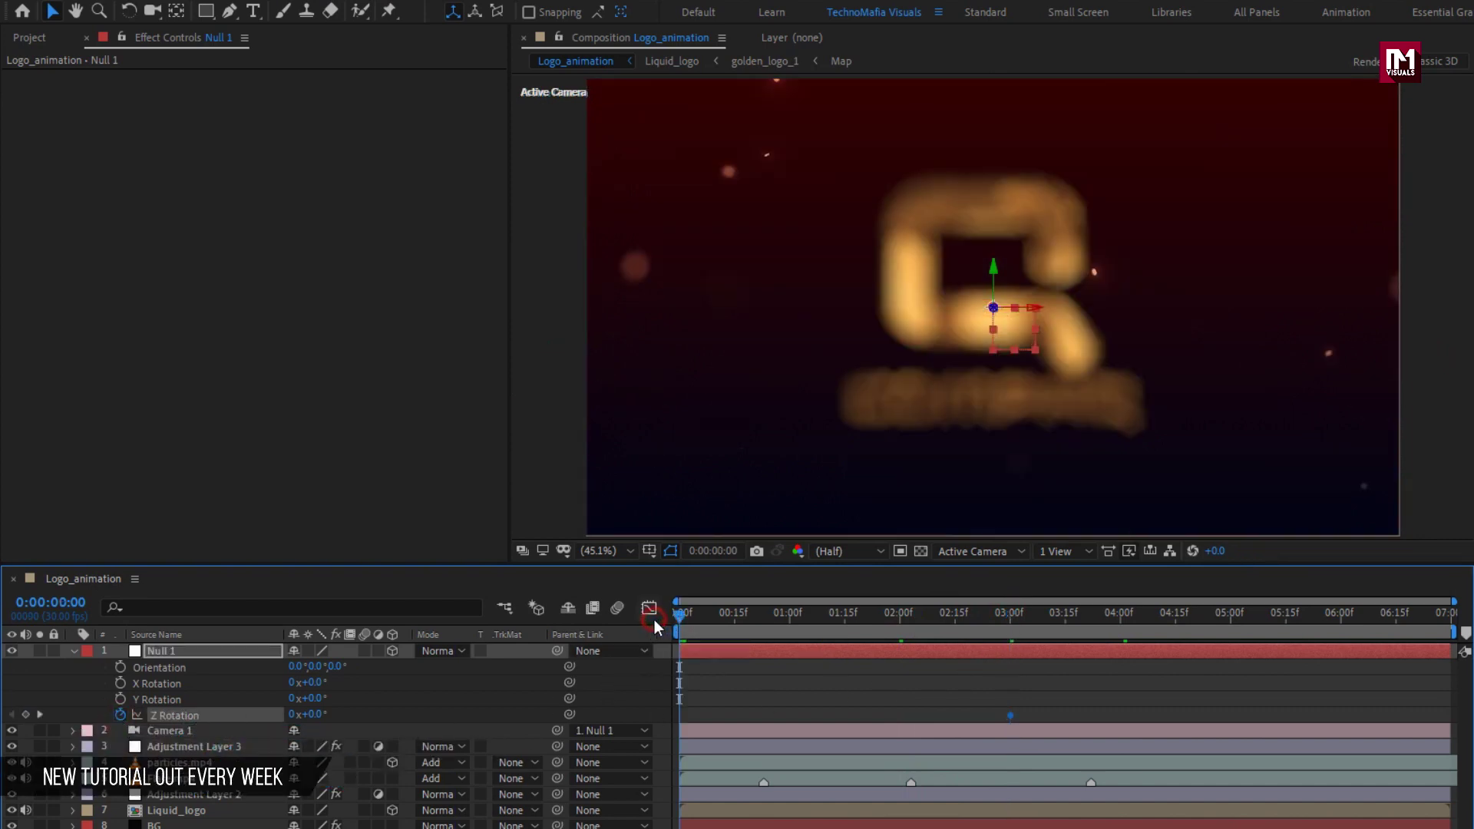
left_click(316, 718)
type("-")
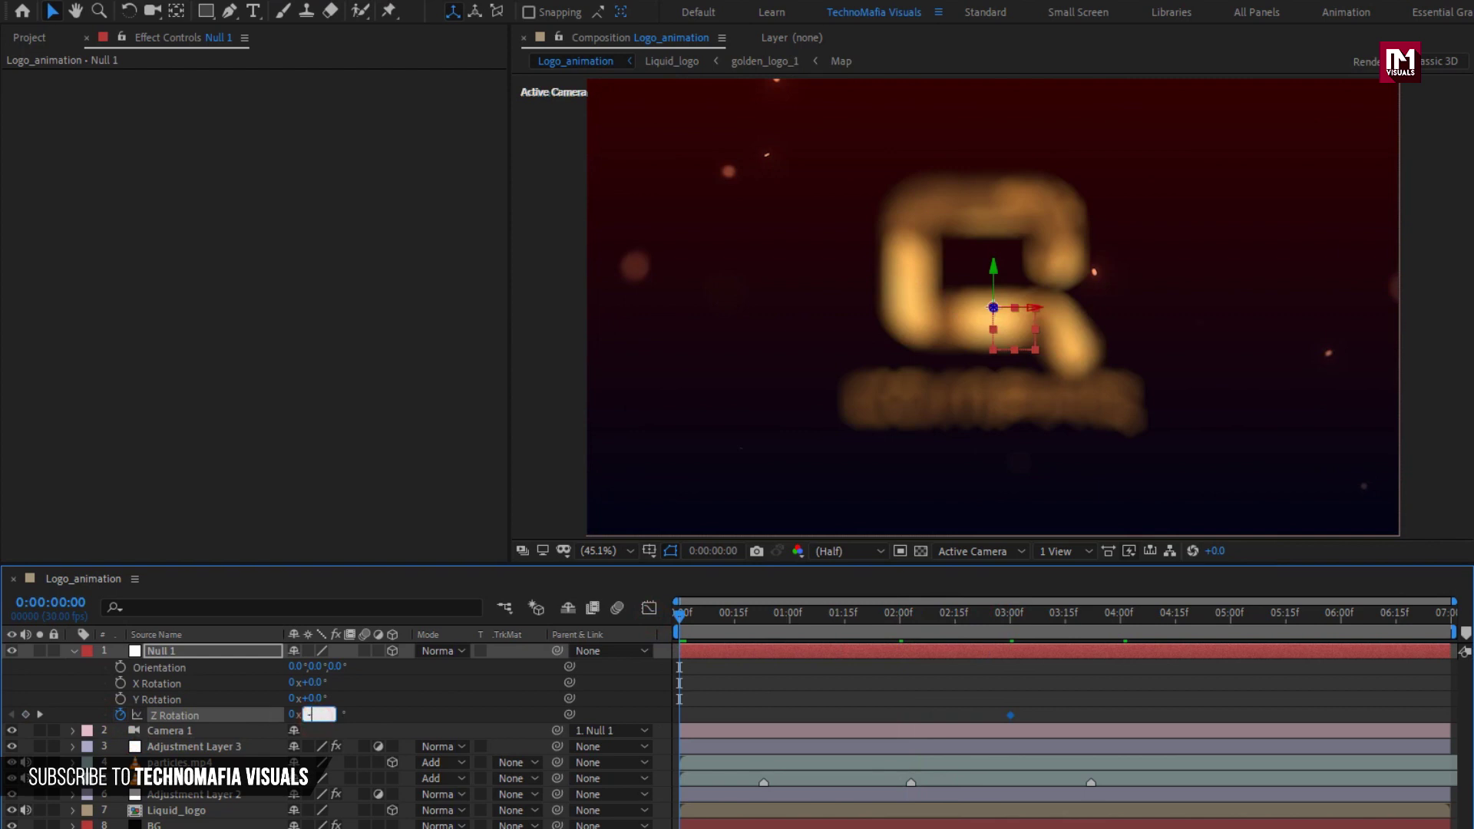
type("10")
key("Return")
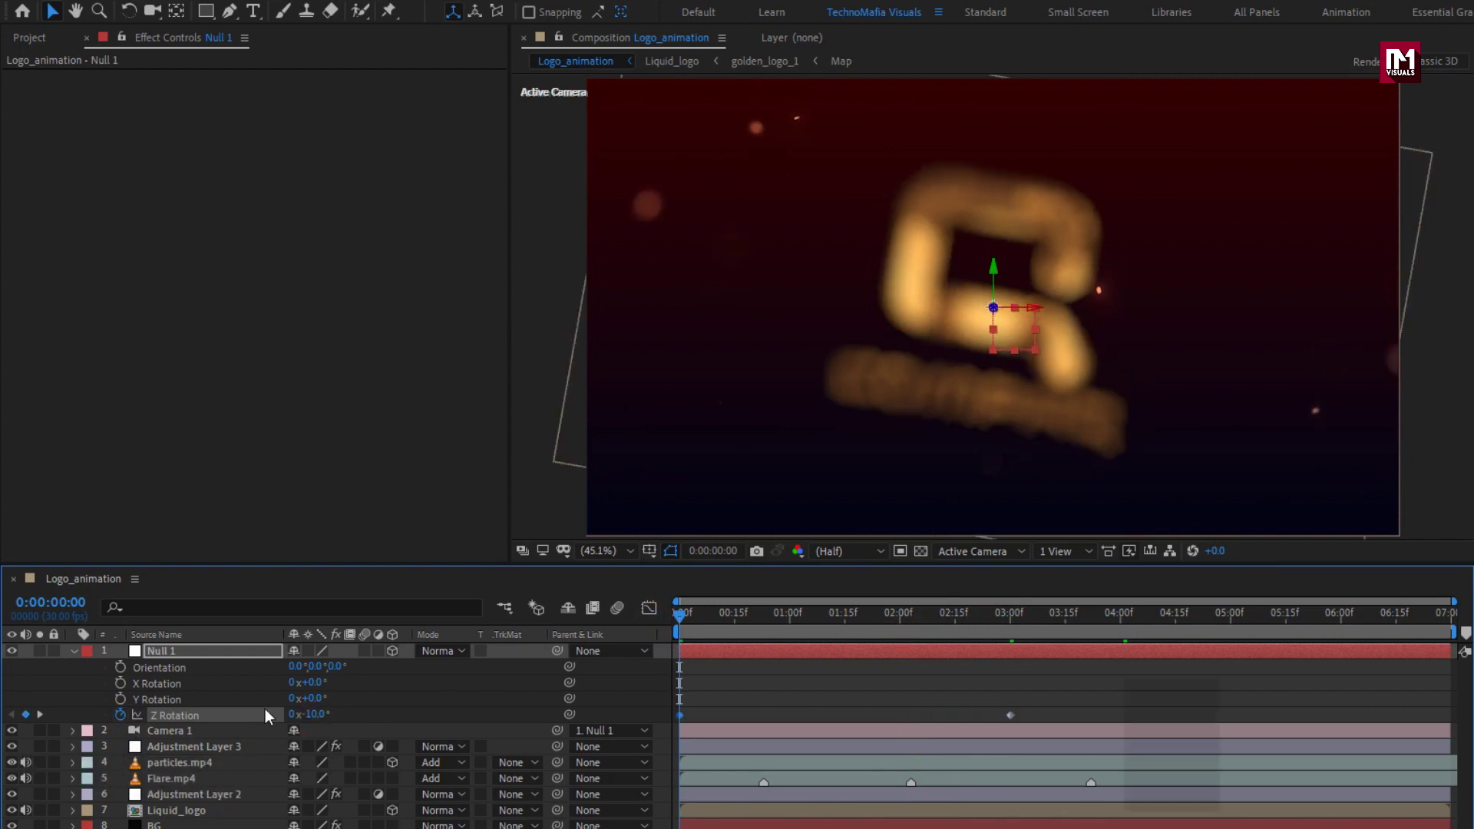
Easy Ease both rotation keyframes and lengthen the influence into the 3-second keyframe.
left_click_drag(1024, 713, 654, 721)
right_click(680, 715)
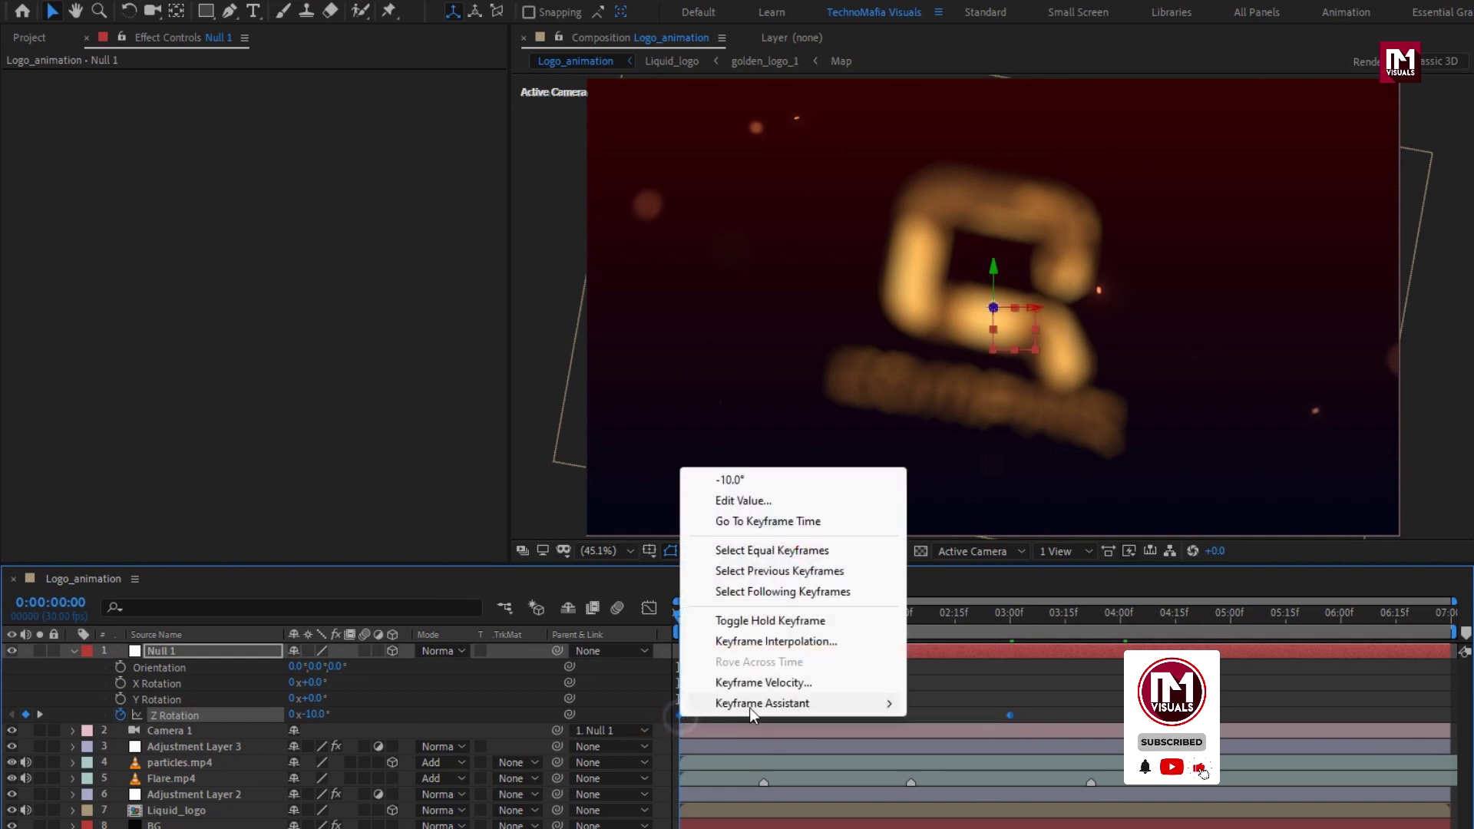
mouse_move(816, 704)
left_click(943, 765)
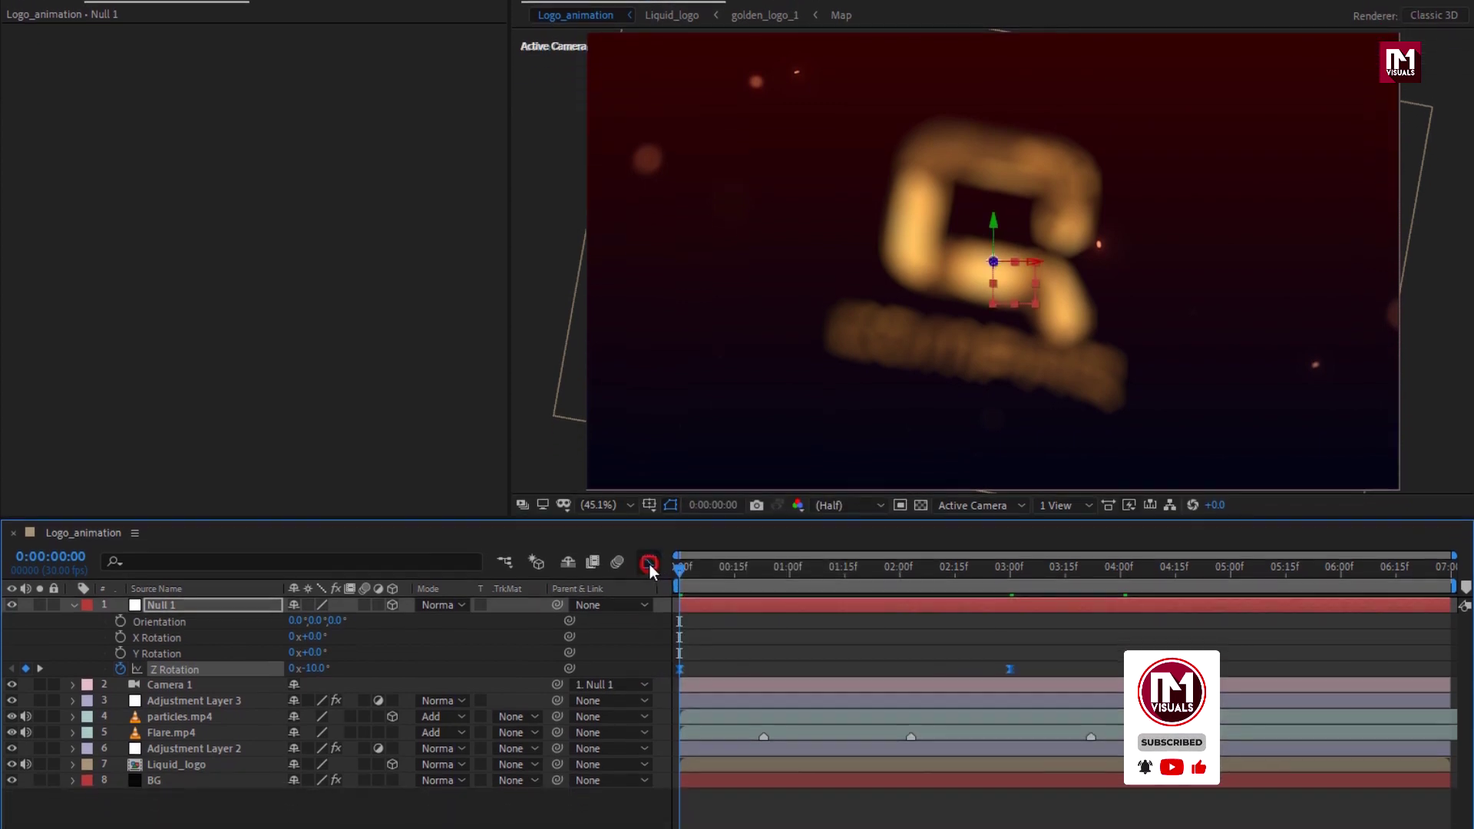
left_click(649, 564)
left_click(1010, 766)
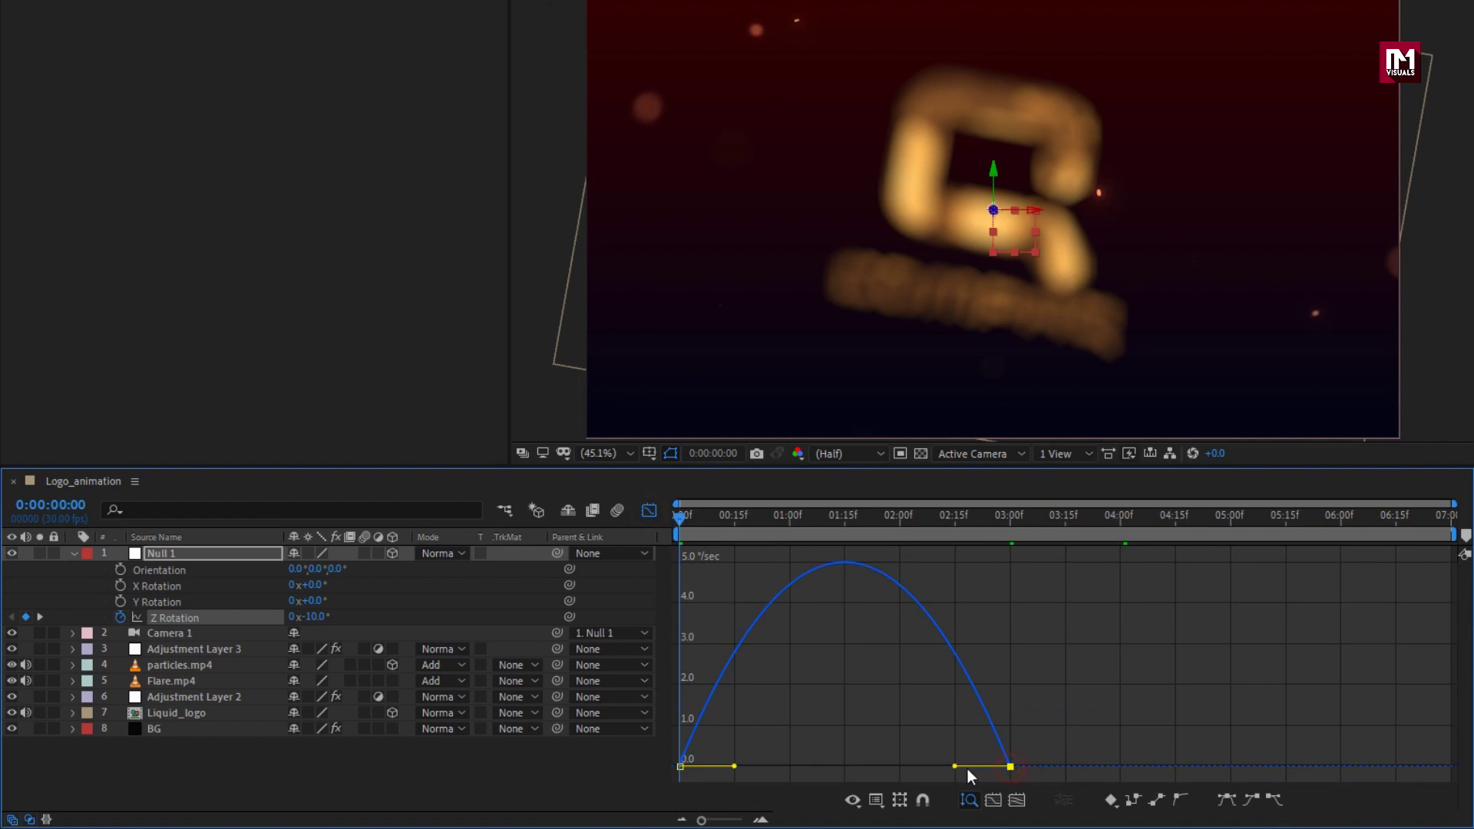
left_click_drag(952, 766, 896, 766)
Preview the rotation and show only Null 1's Position property.
left_click_drag(720, 514, 834, 522)
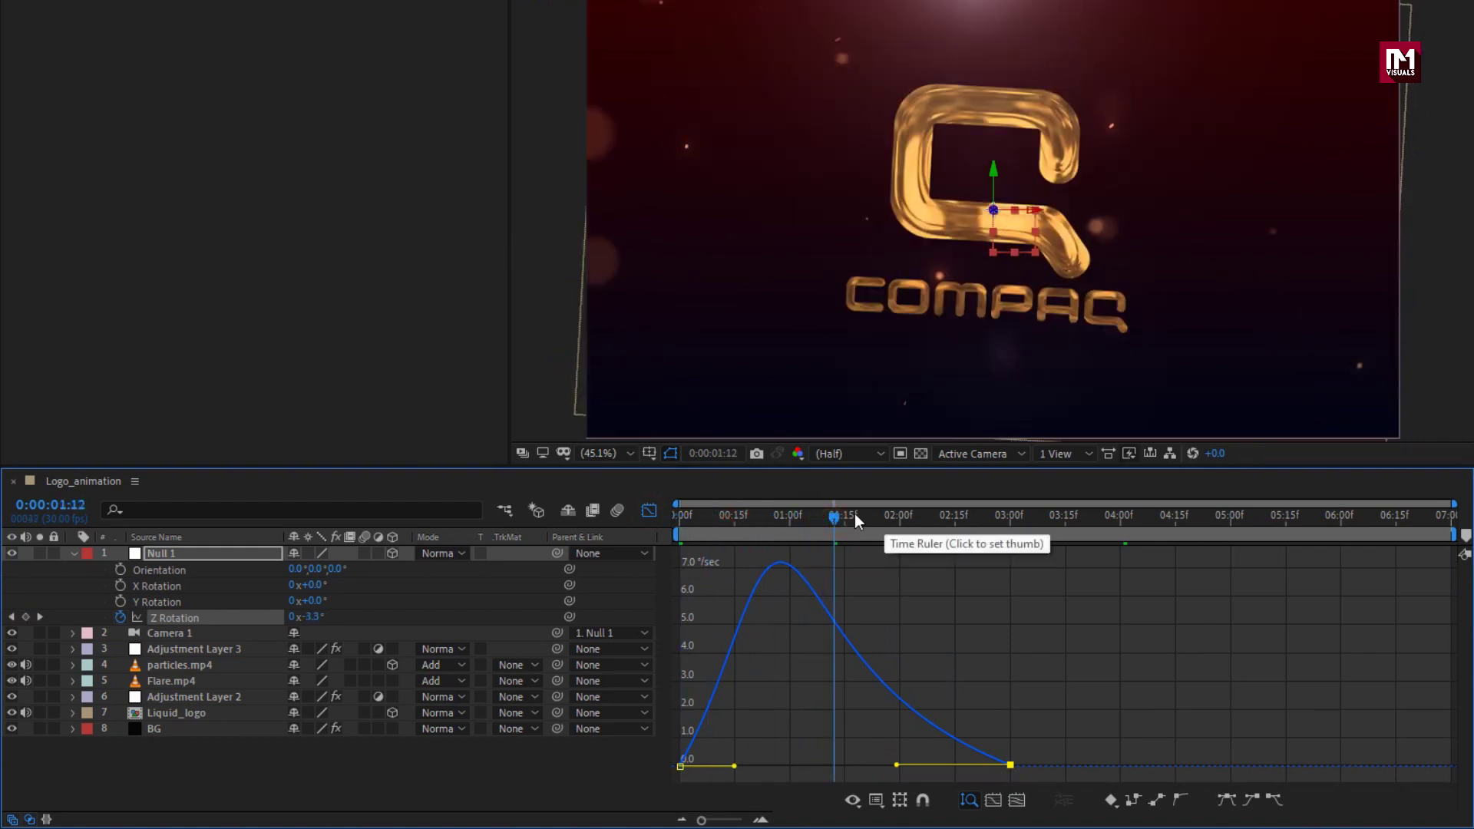
left_click(651, 512)
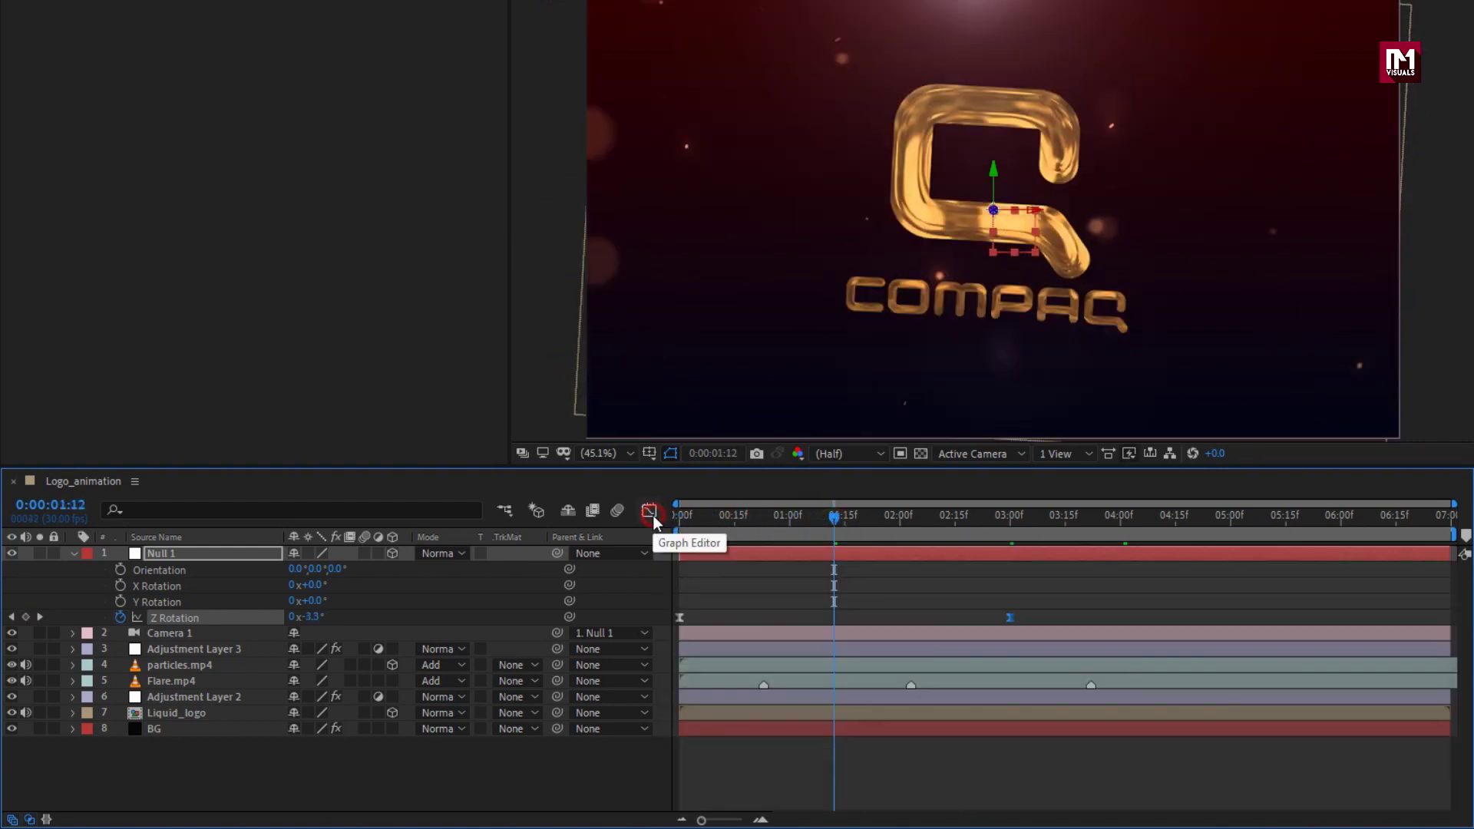
left_click(229, 556)
key("p")
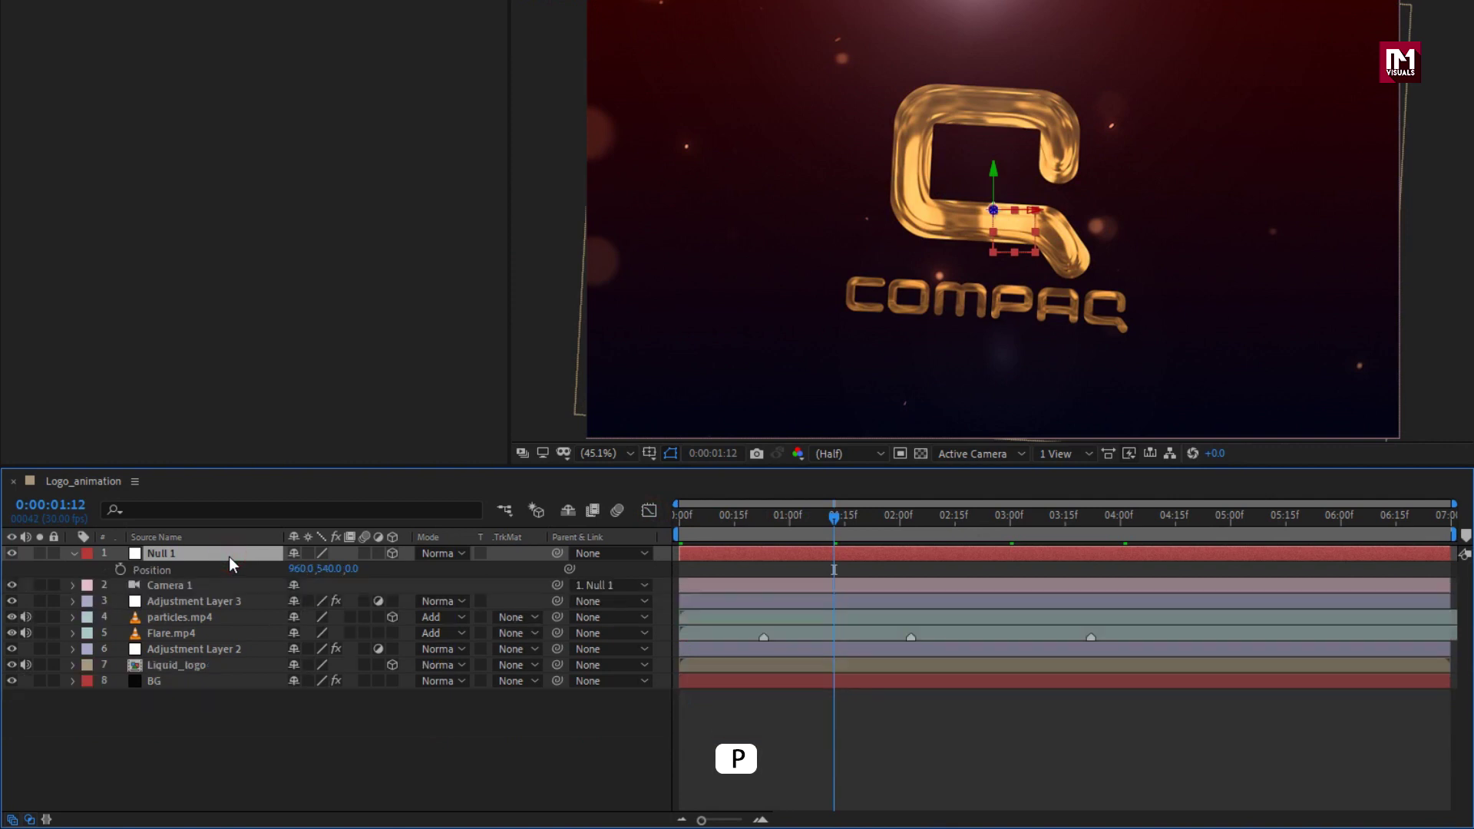
Keyframe Null 1's Position at 3:00 and set Z to 2693 at frame 0.
left_click(1011, 521)
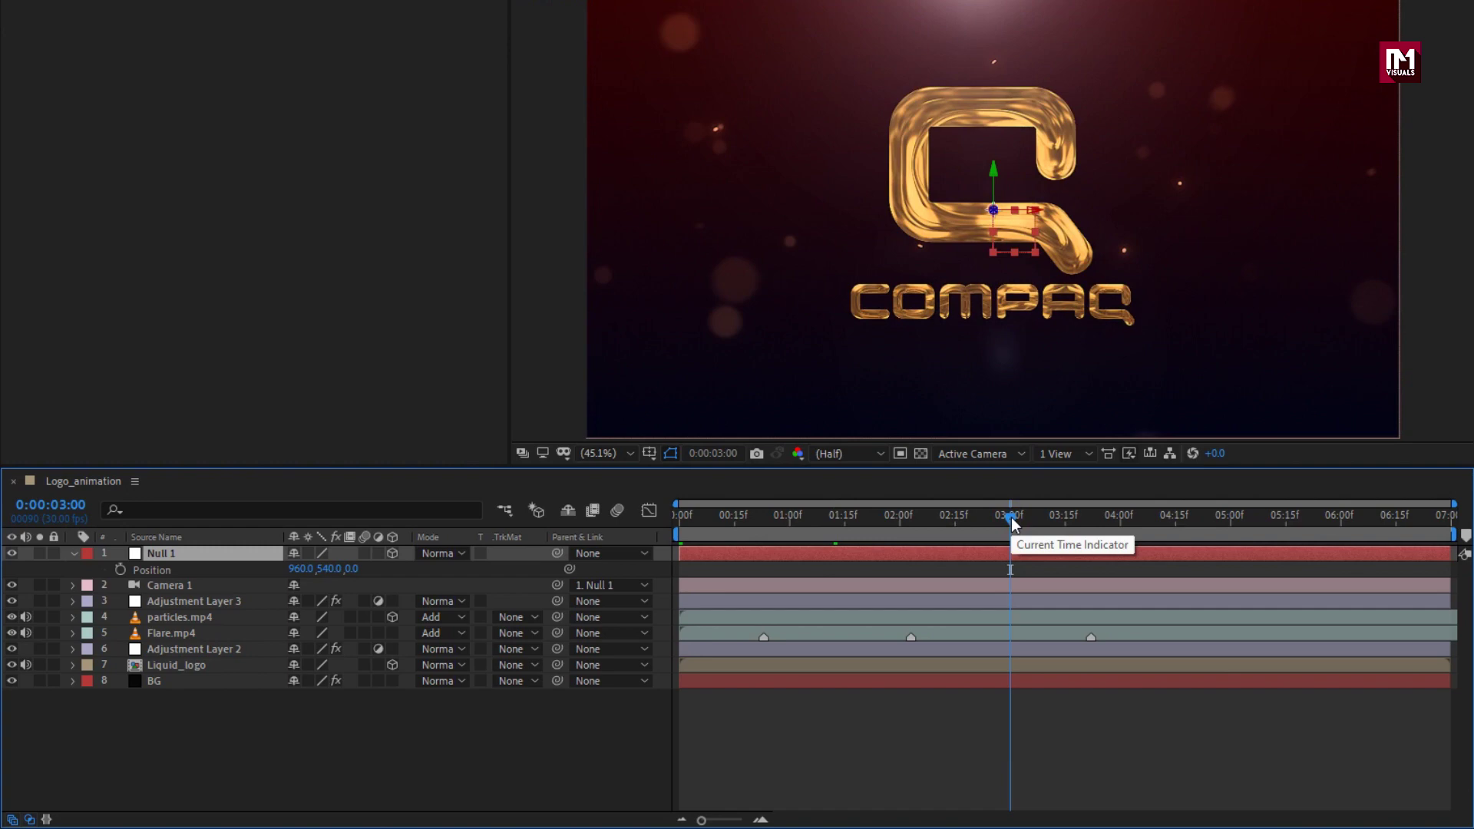
left_click(120, 569)
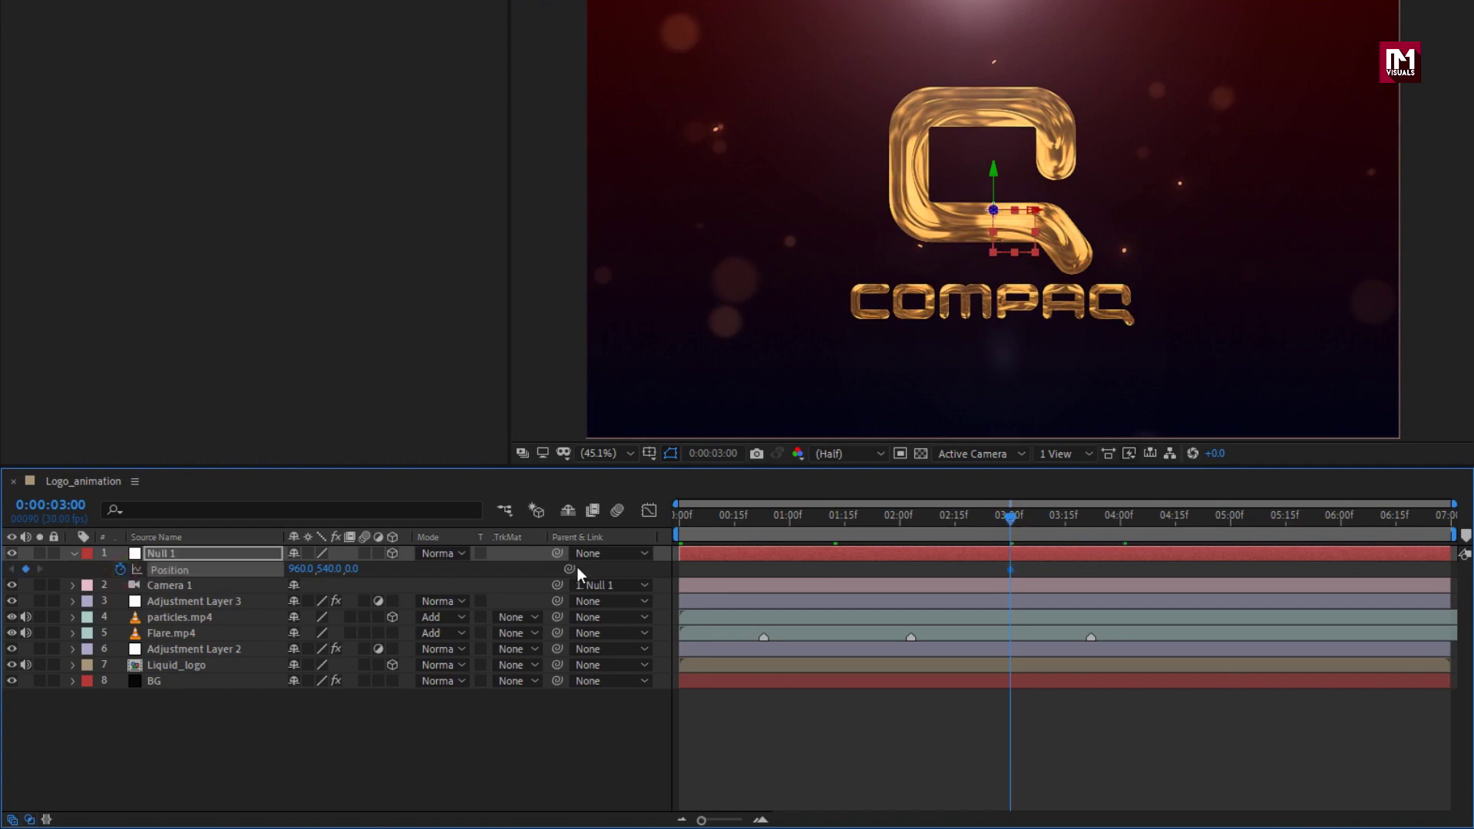
left_click_drag(688, 524, 663, 523)
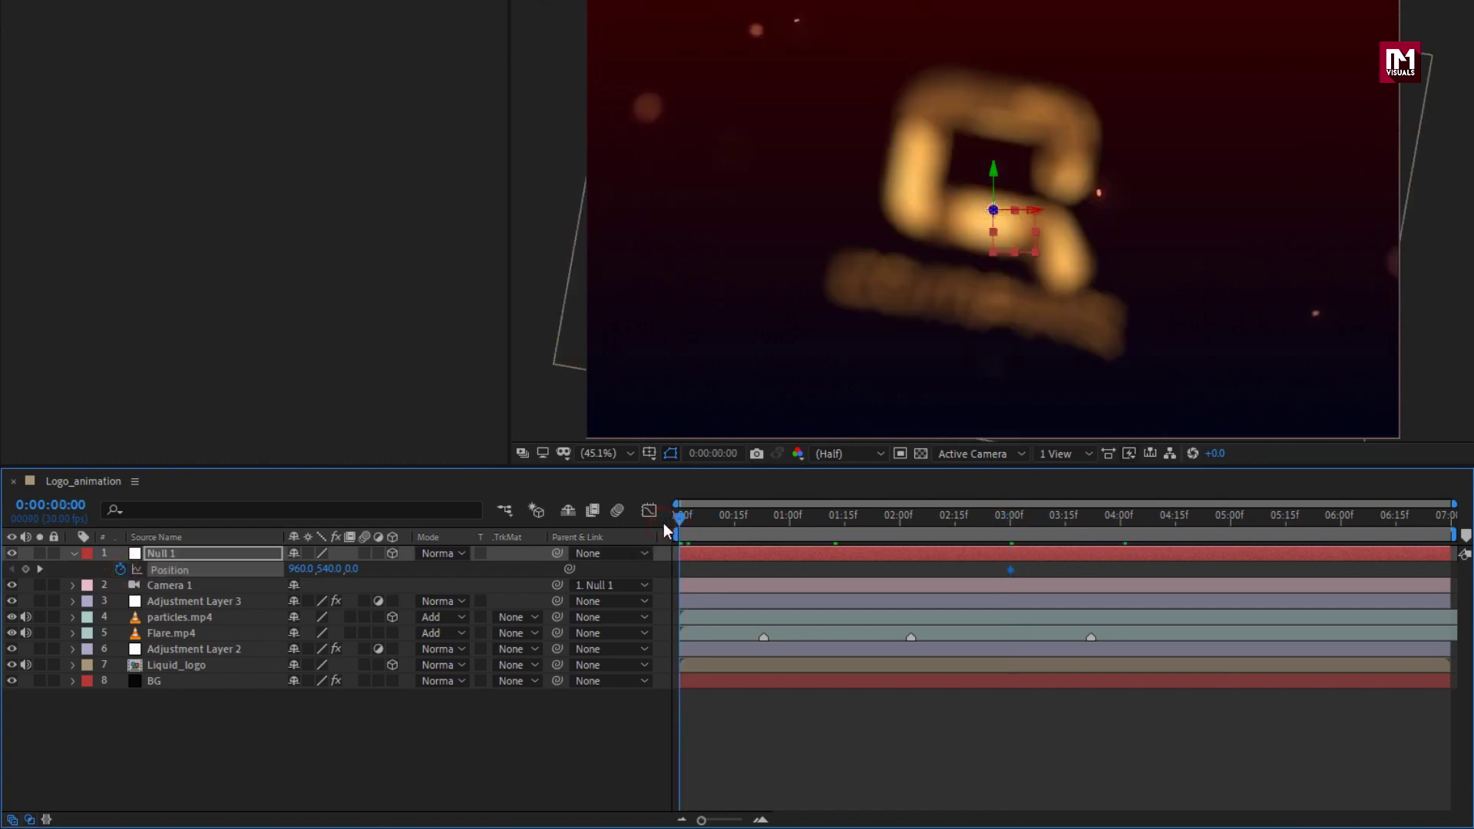
left_click_drag(355, 581, 1152, 561)
left_click_drag(366, 567, 974, 577)
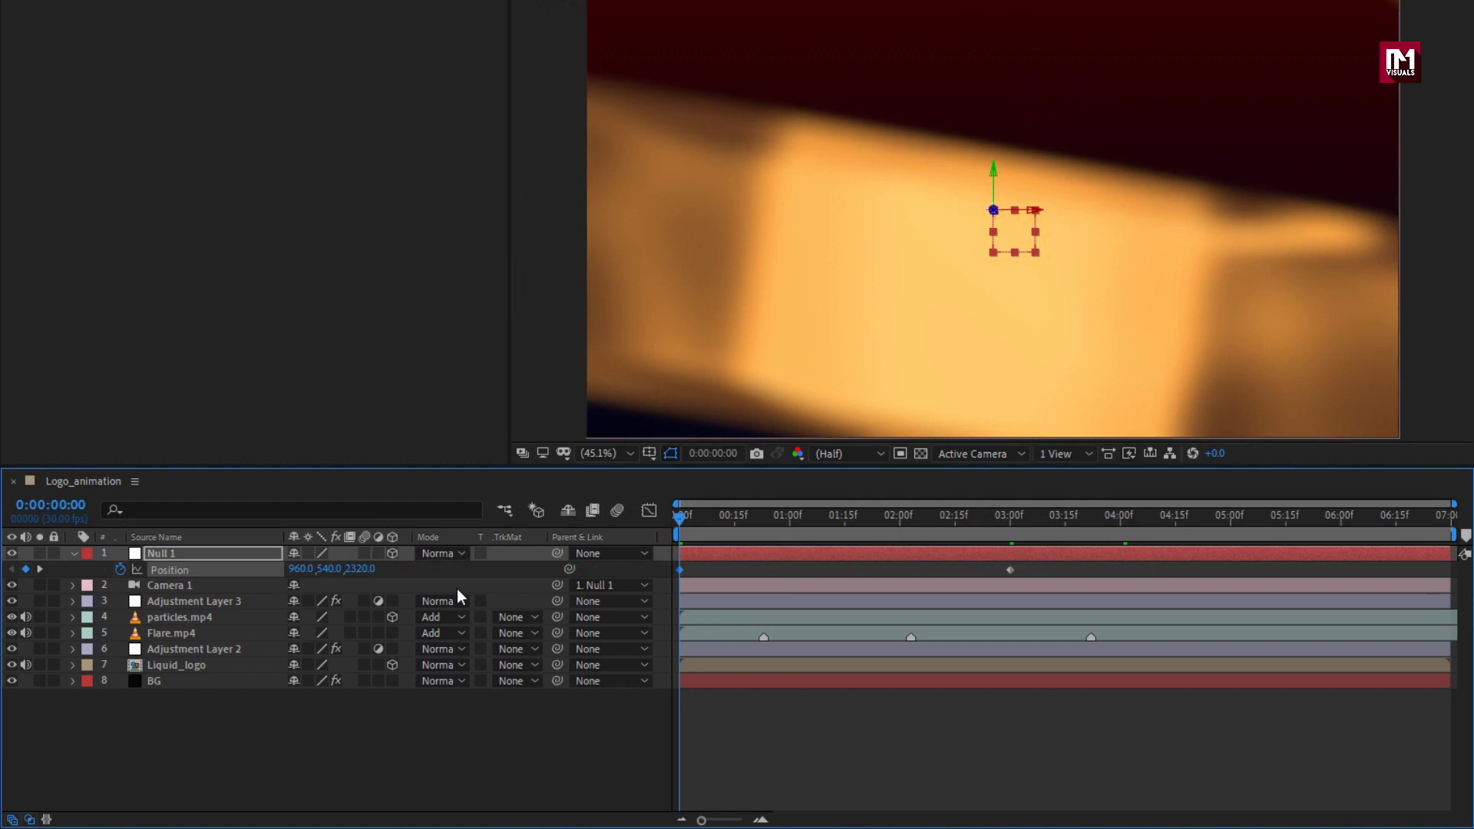
left_click_drag(369, 576, 677, 570)
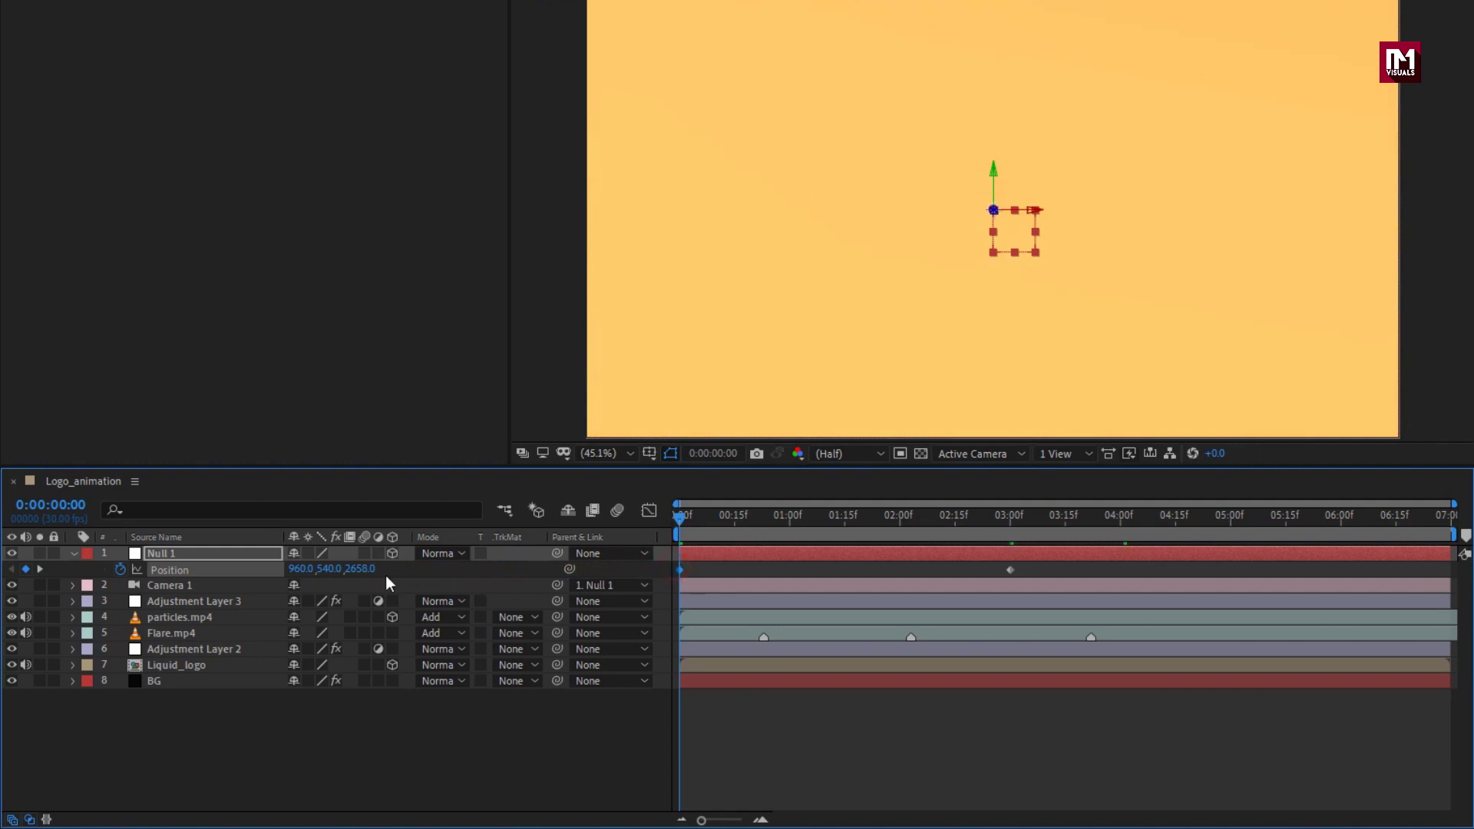
left_click_drag(368, 570, 399, 571)
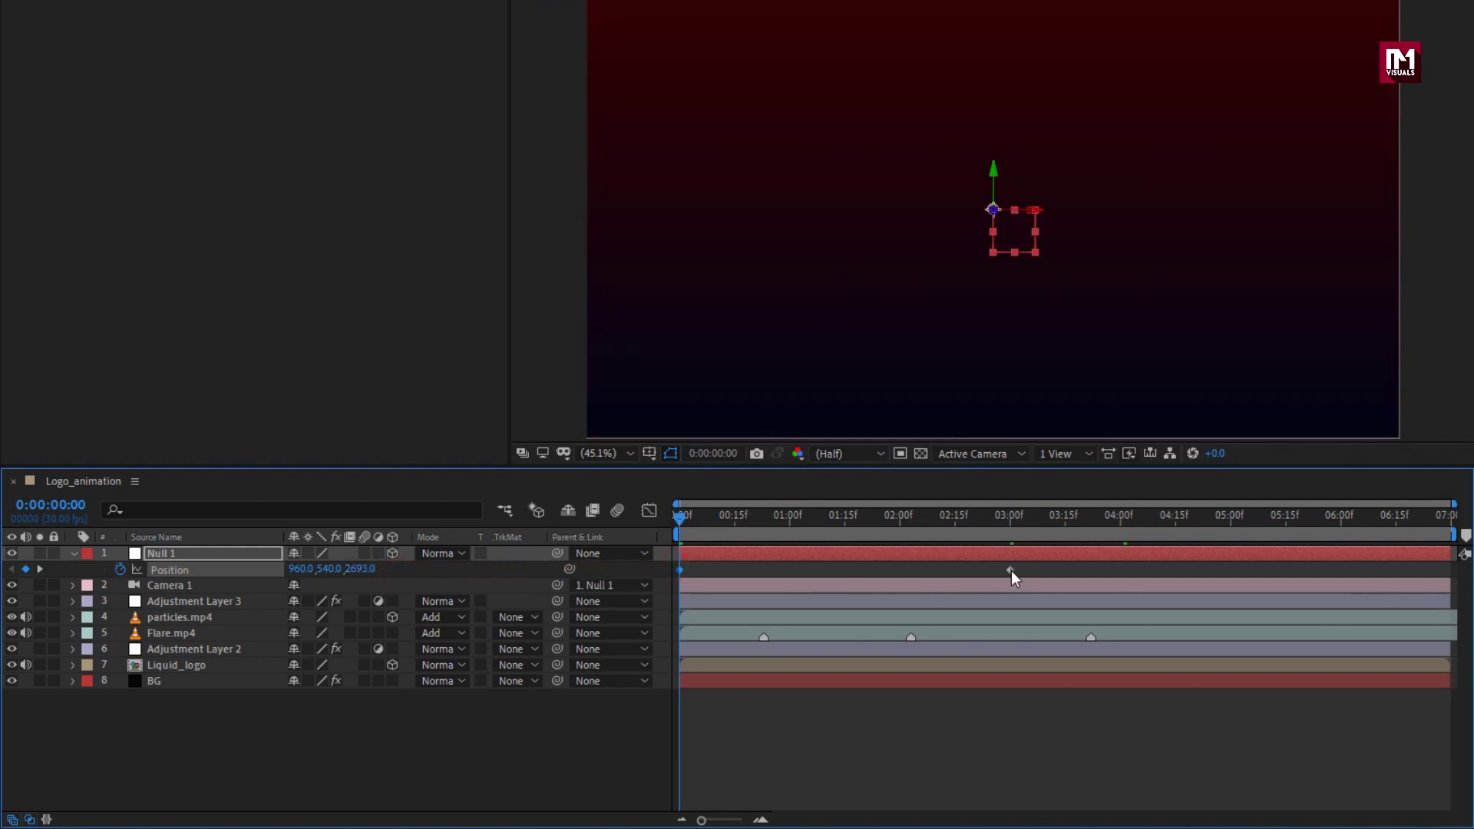
left_click_drag(1024, 568, 680, 576)
Apply Easy Ease to Null 1's Position keyframes and stretch the ease into 3:00 to 71.89% influence.
right_click(679, 569)
mouse_move(854, 805)
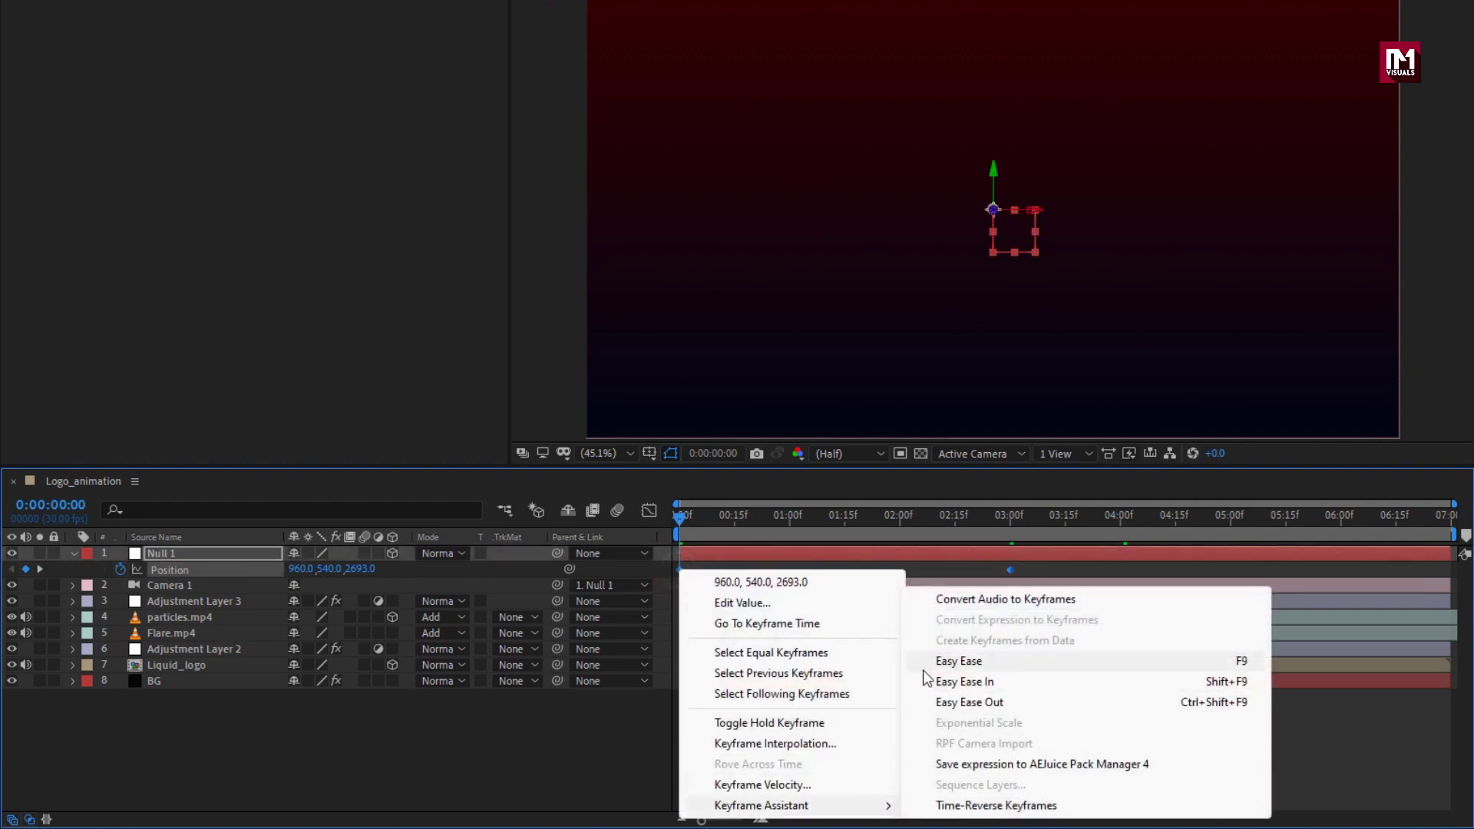
left_click(925, 665)
left_click(654, 513)
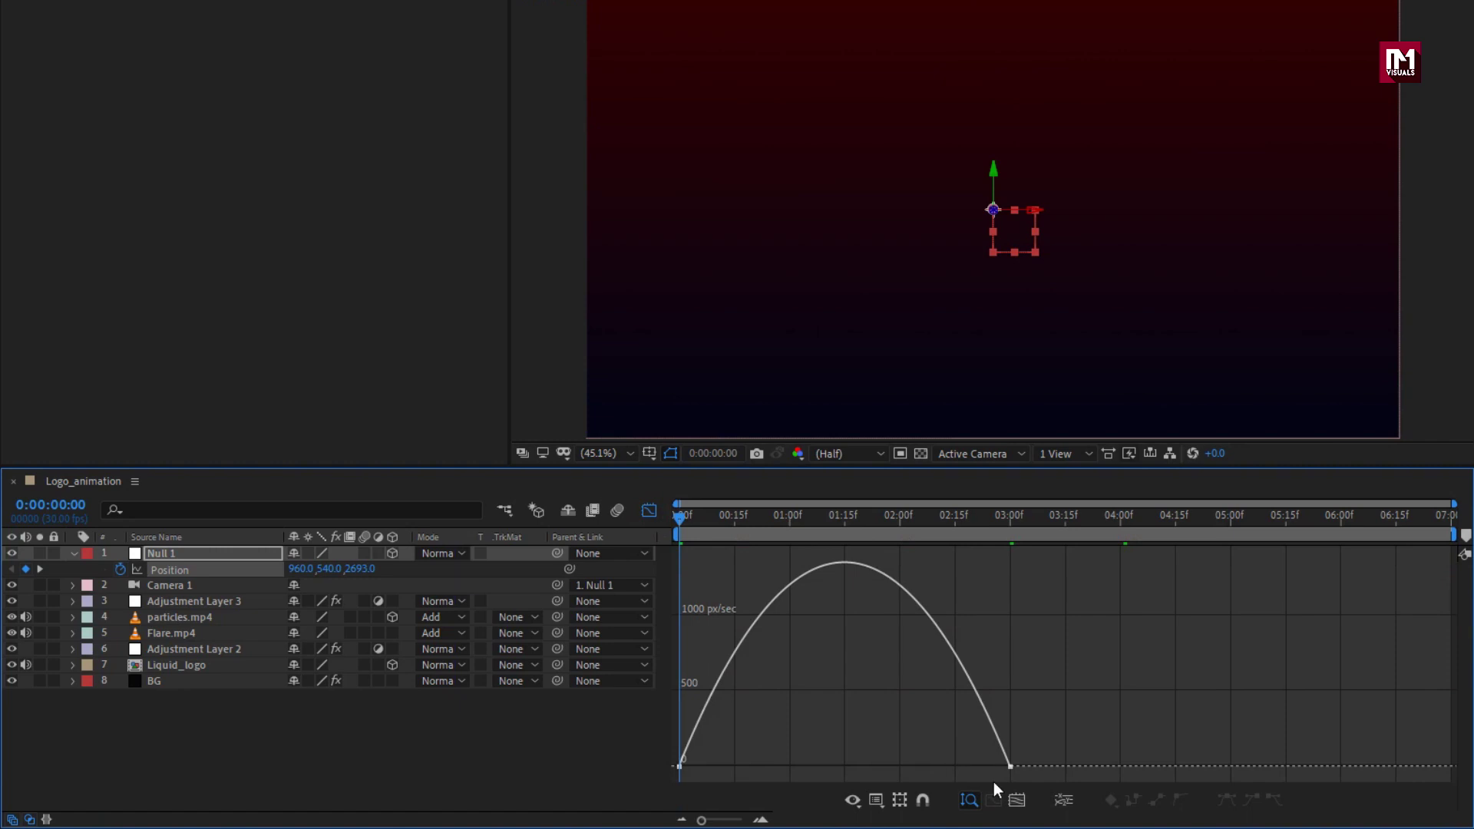
left_click(1011, 766)
left_click_drag(956, 768, 831, 767)
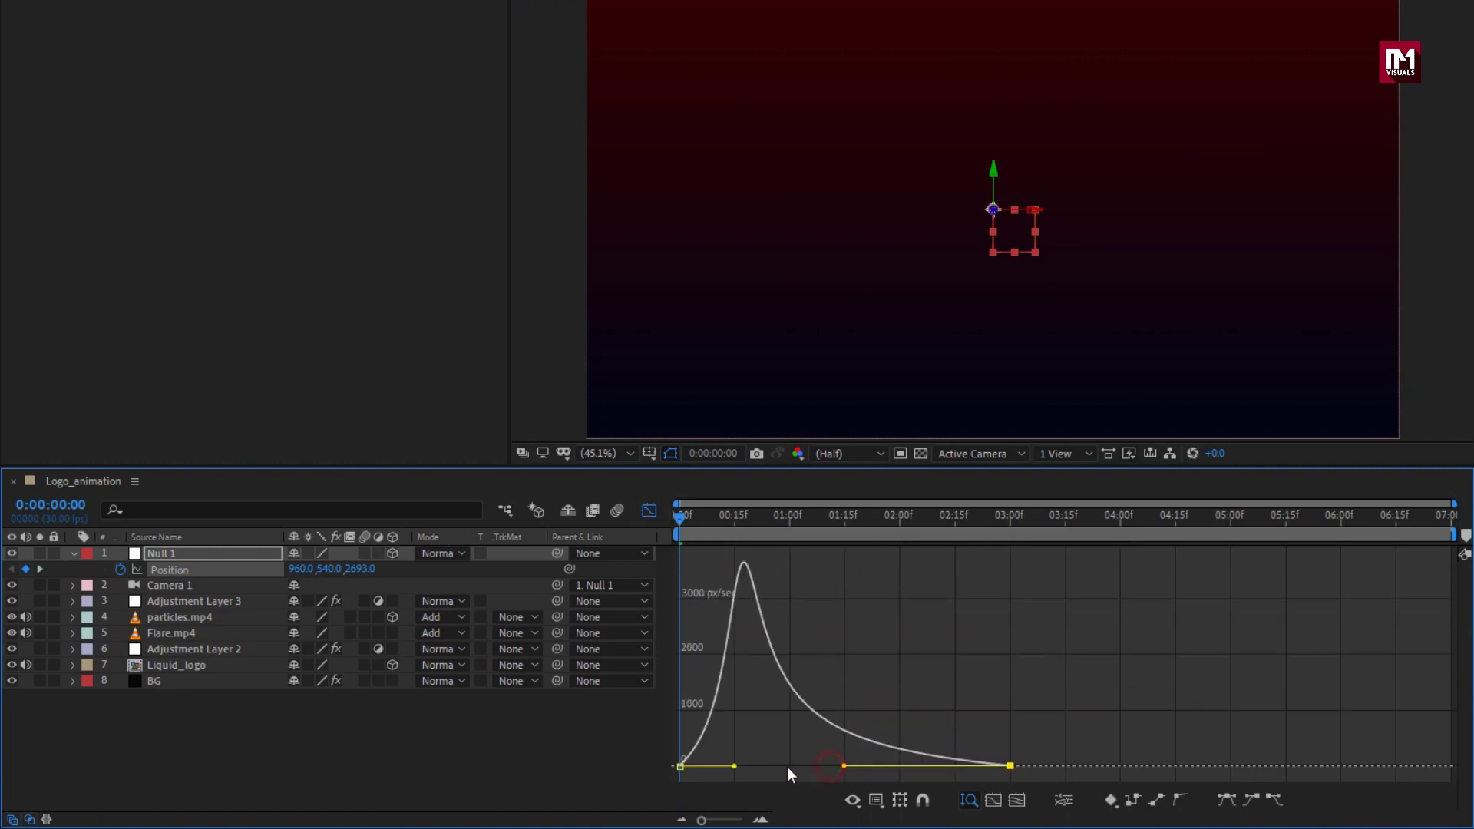
left_click_drag(731, 768, 717, 768)
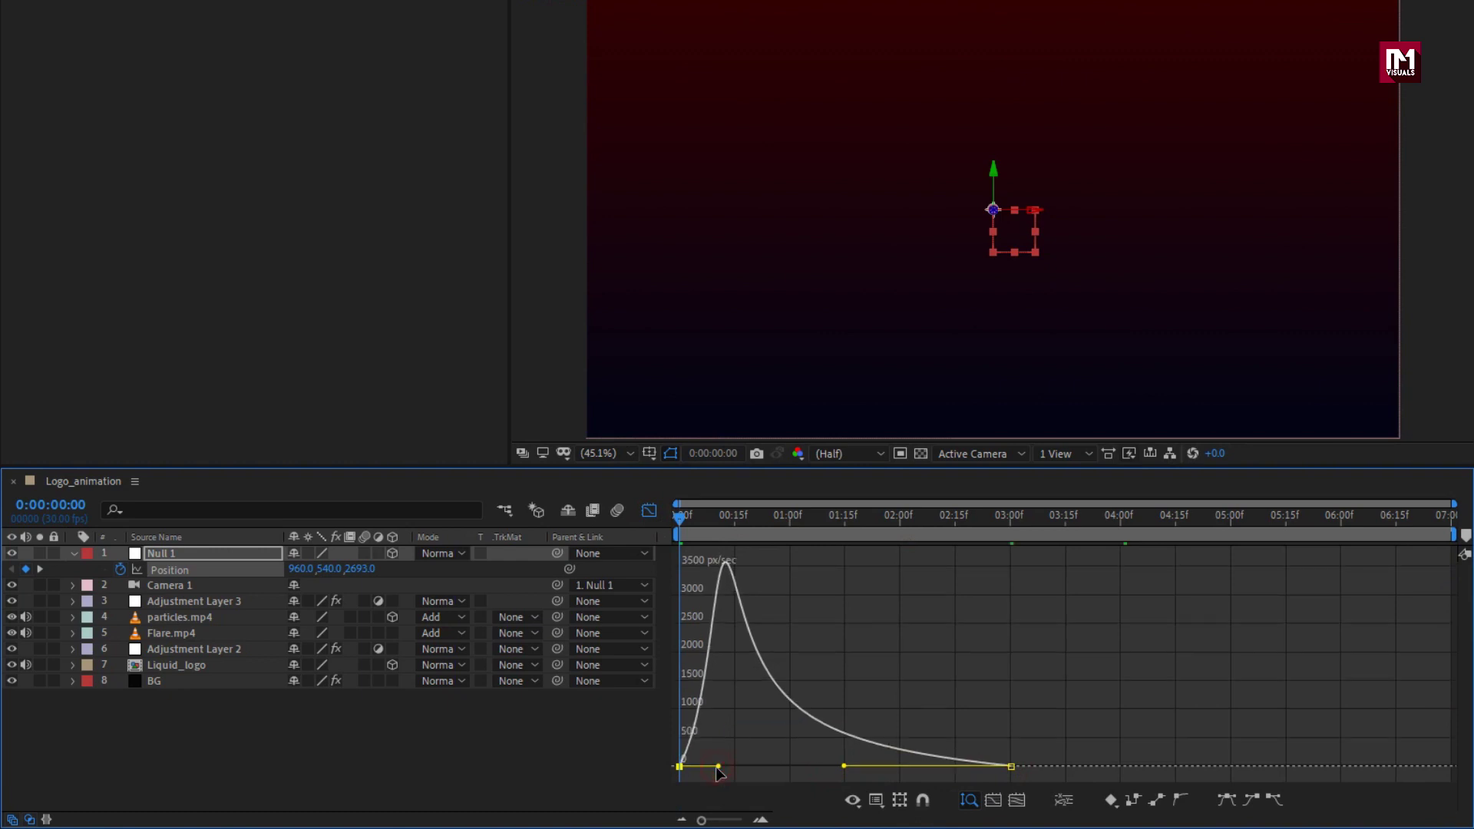
Preview the camera push-in at about 13 frames, 1:15 and 2:10, then return to layer bars.
left_click_drag(685, 518, 725, 524)
left_click(766, 523)
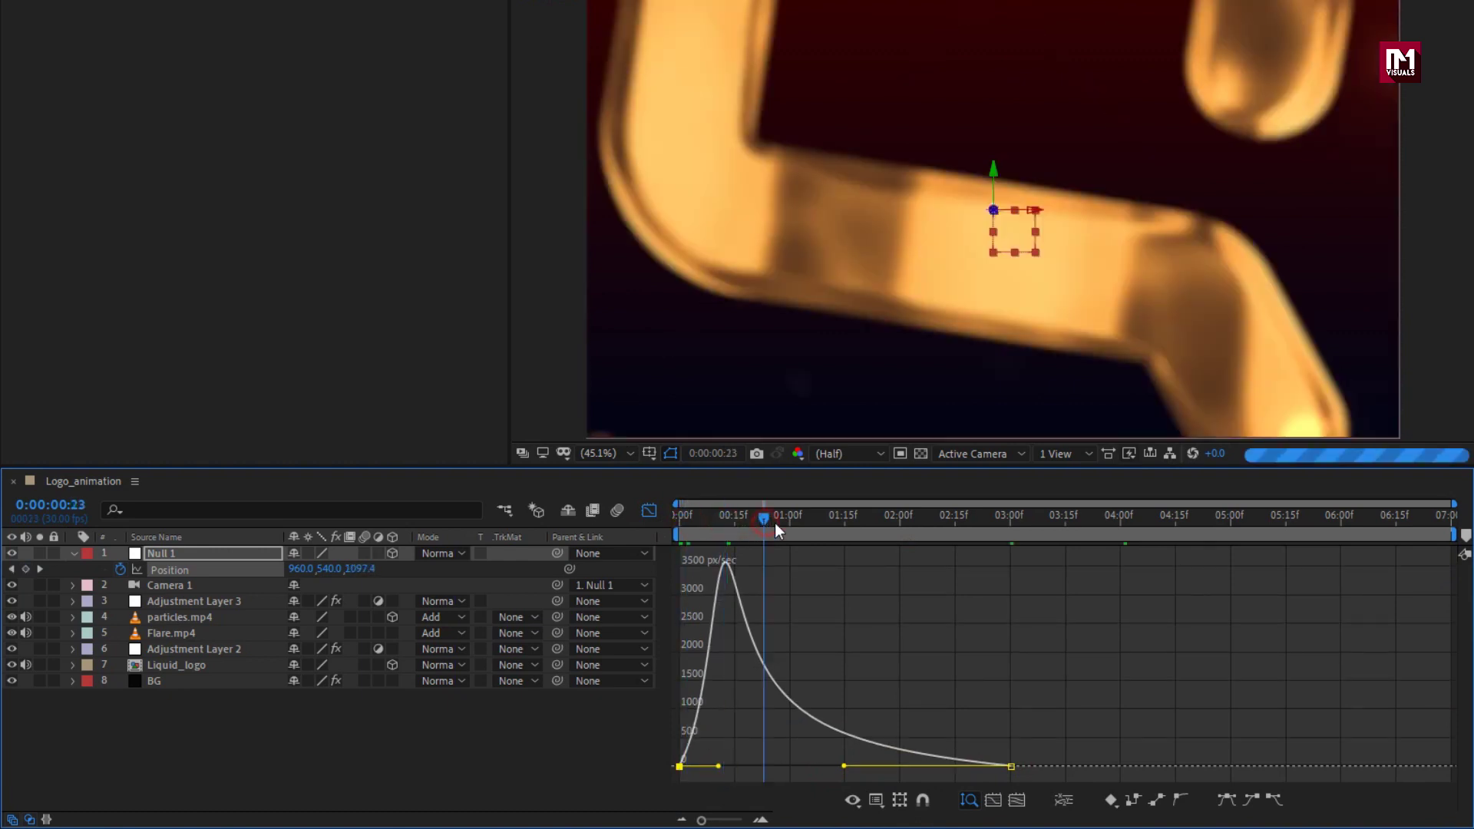
left_click(841, 523)
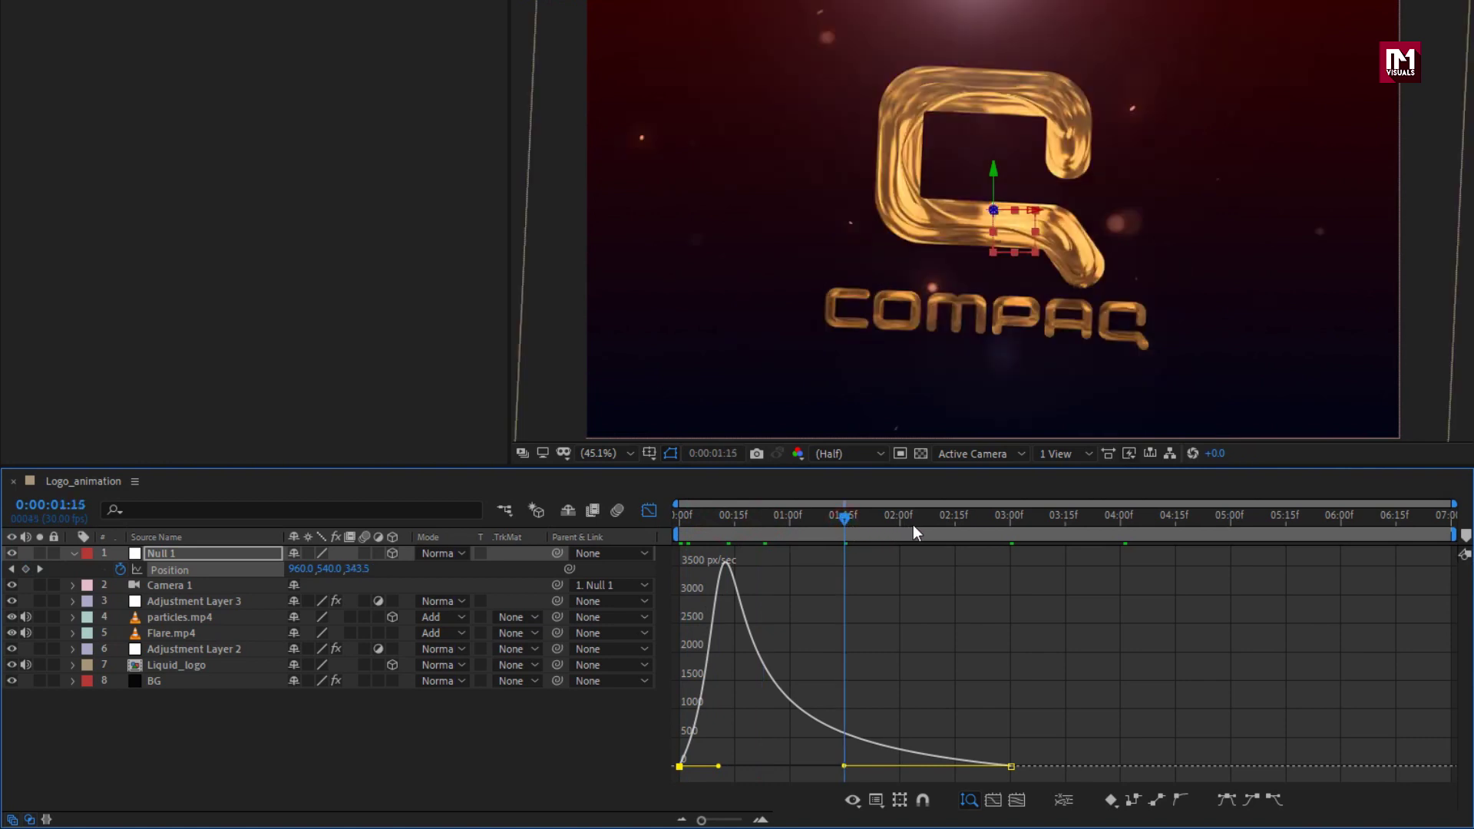
left_click(936, 522)
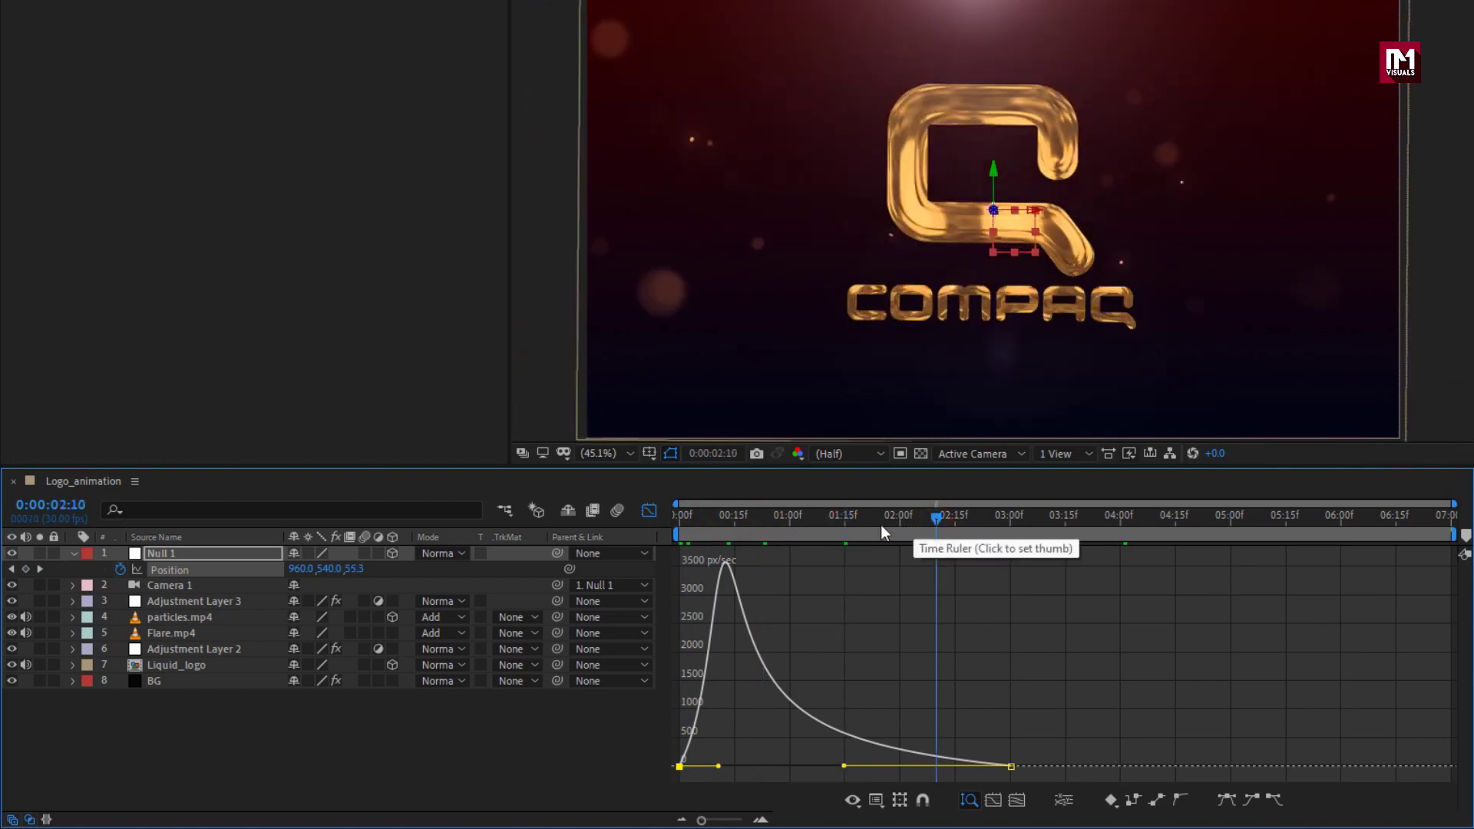
left_click(649, 511)
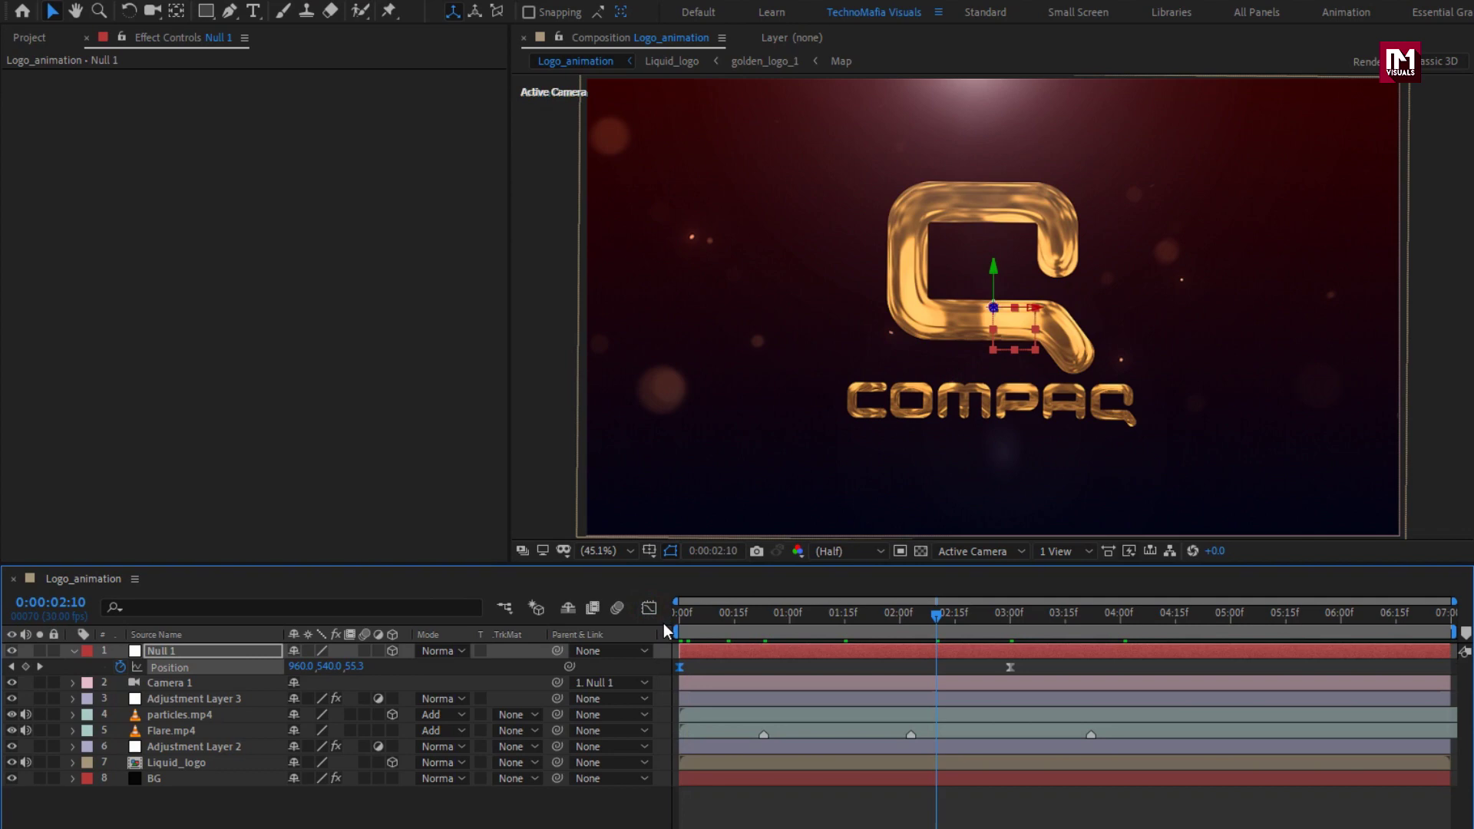
Add a 3D null object, Null 2, and make it the parent of Null 1.
left_click(73, 650)
left_click(236, 796)
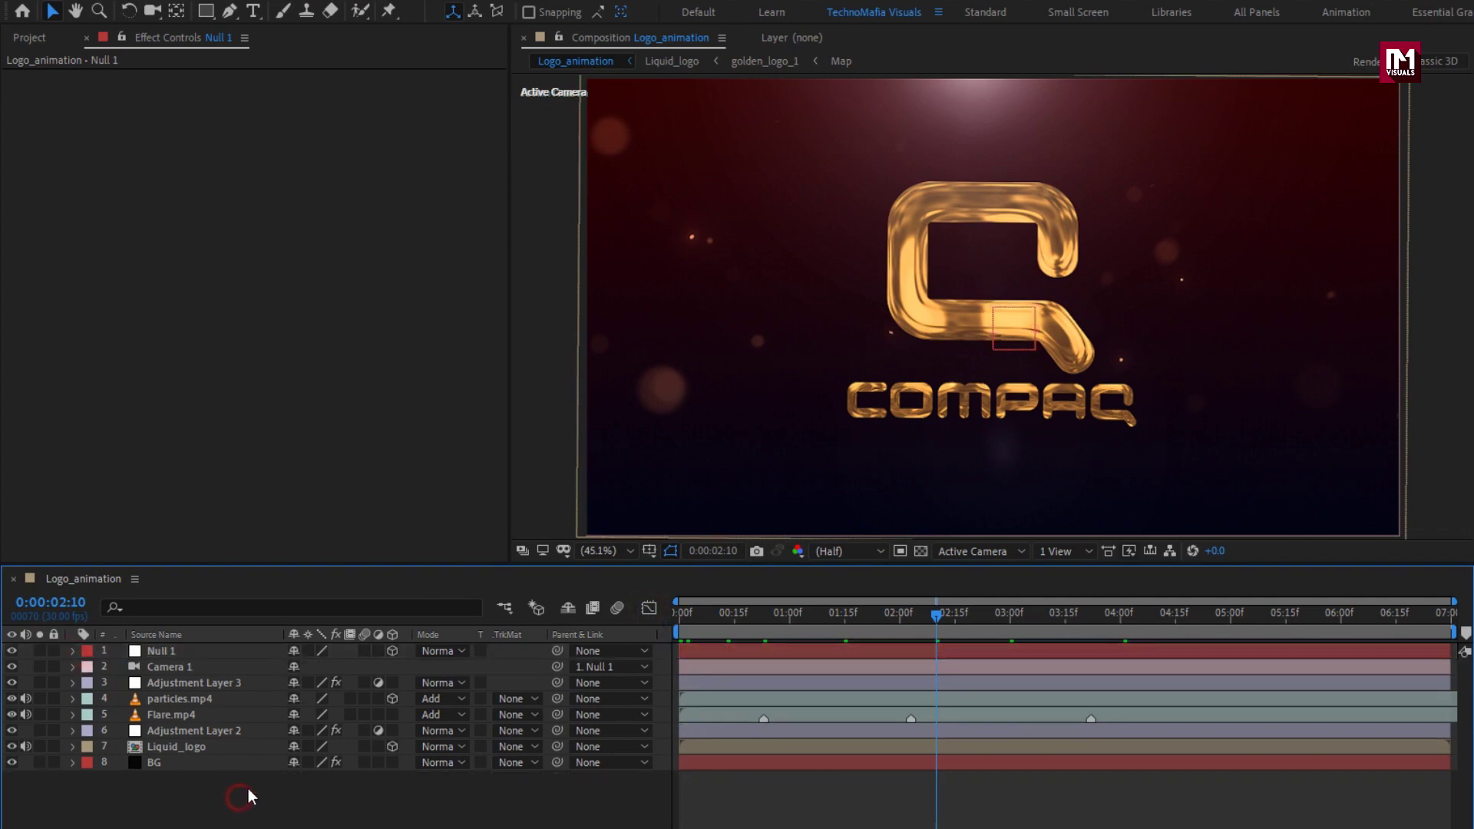
right_click(256, 782)
mouse_move(358, 570)
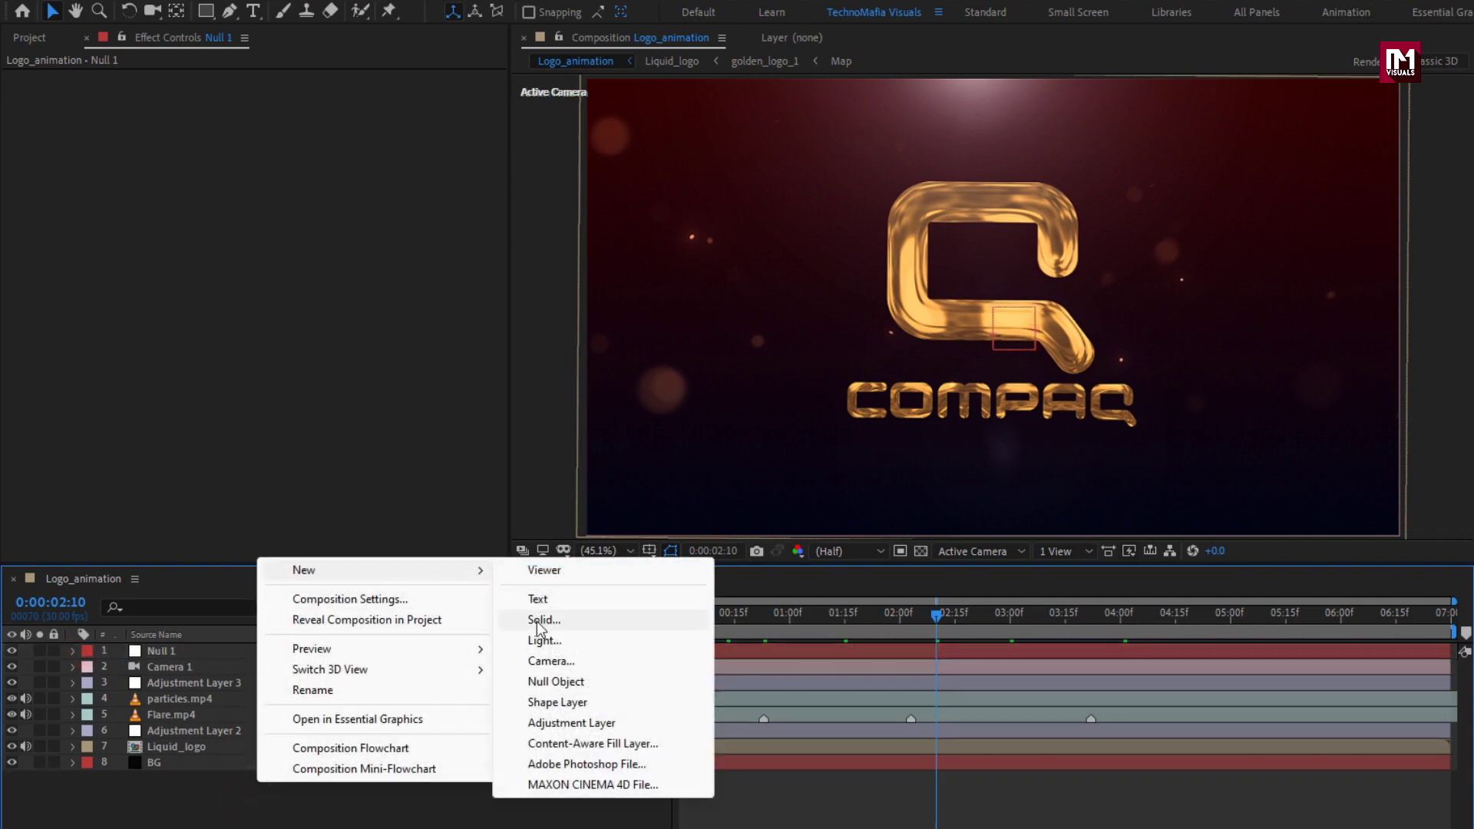
left_click(546, 685)
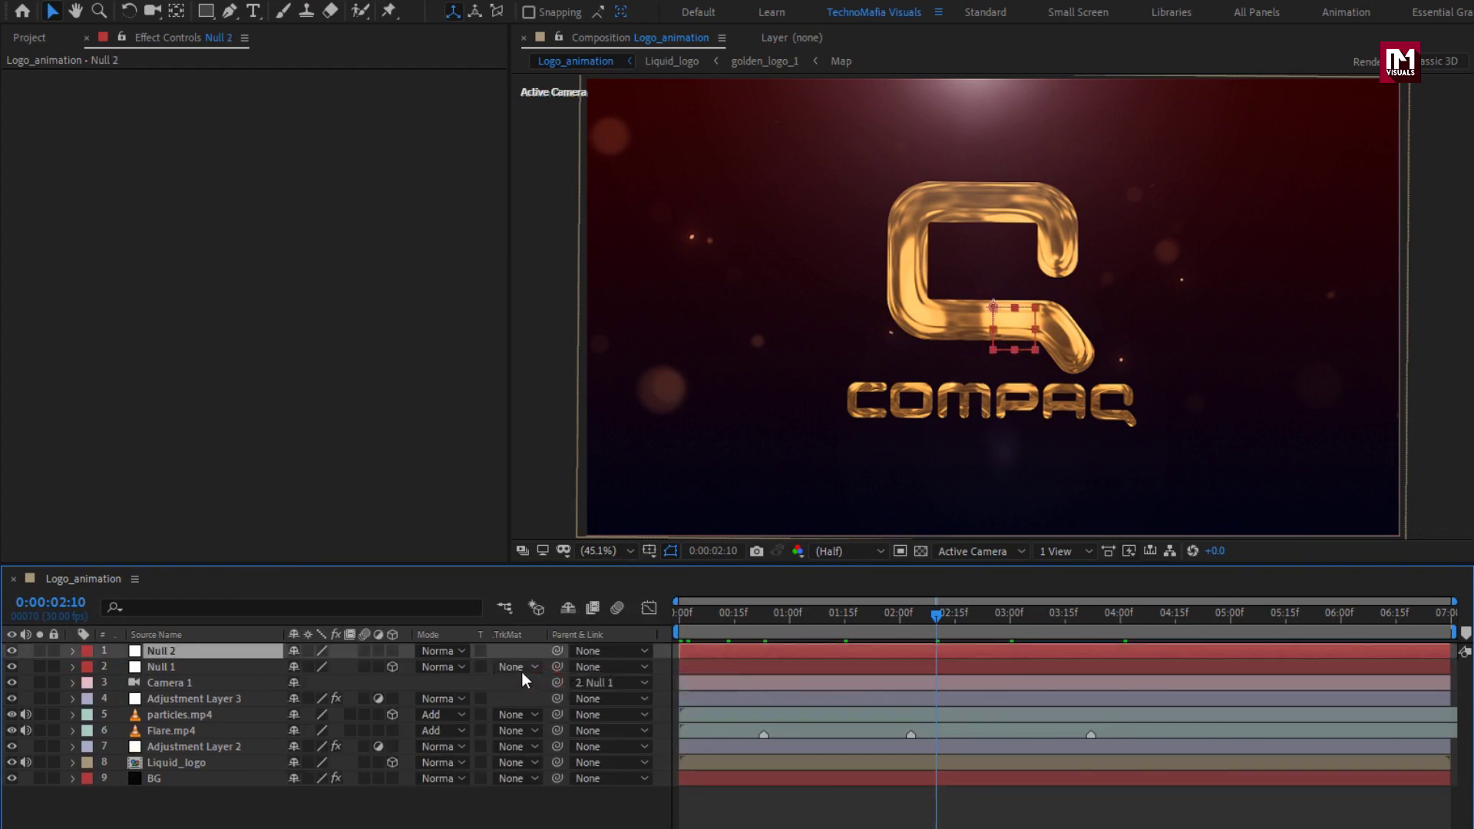
left_click(393, 651)
left_click(203, 665)
left_click(591, 667)
left_click(631, 716)
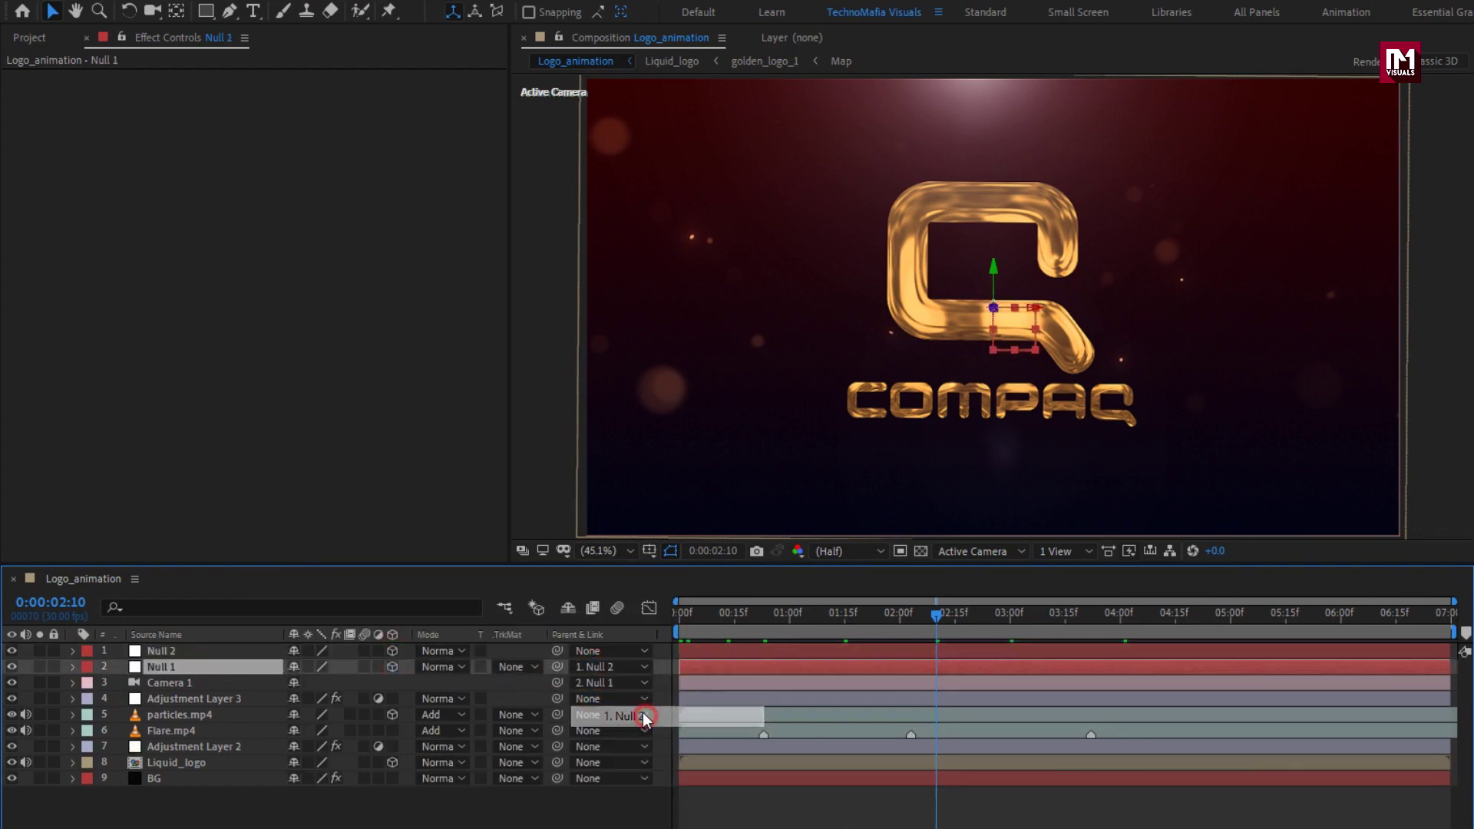
Keyframe Null 2's Position at 0s and push its Z back to -699 at 6:29.
left_click(197, 652)
key("p")
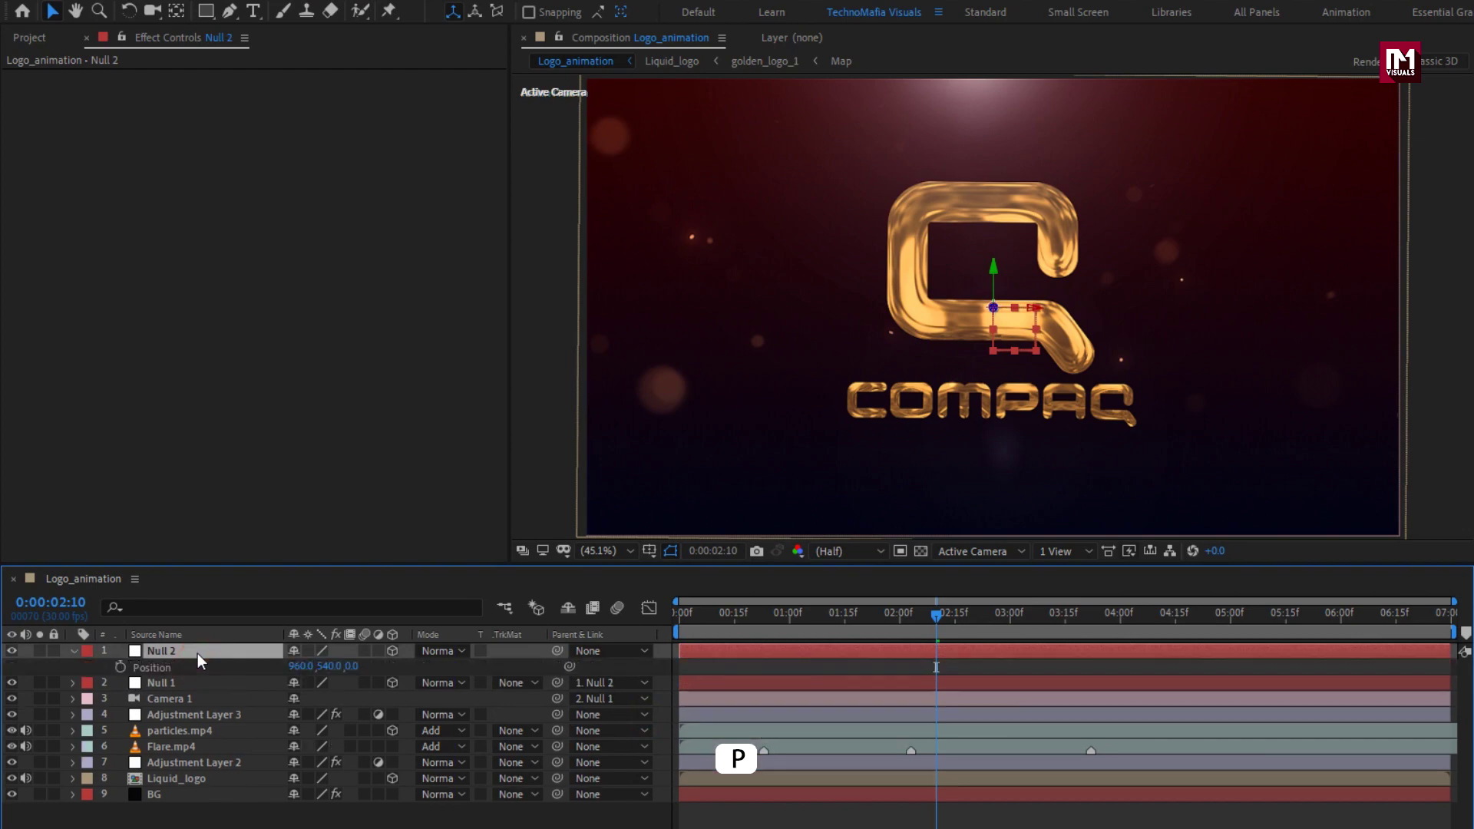
left_click(676, 619)
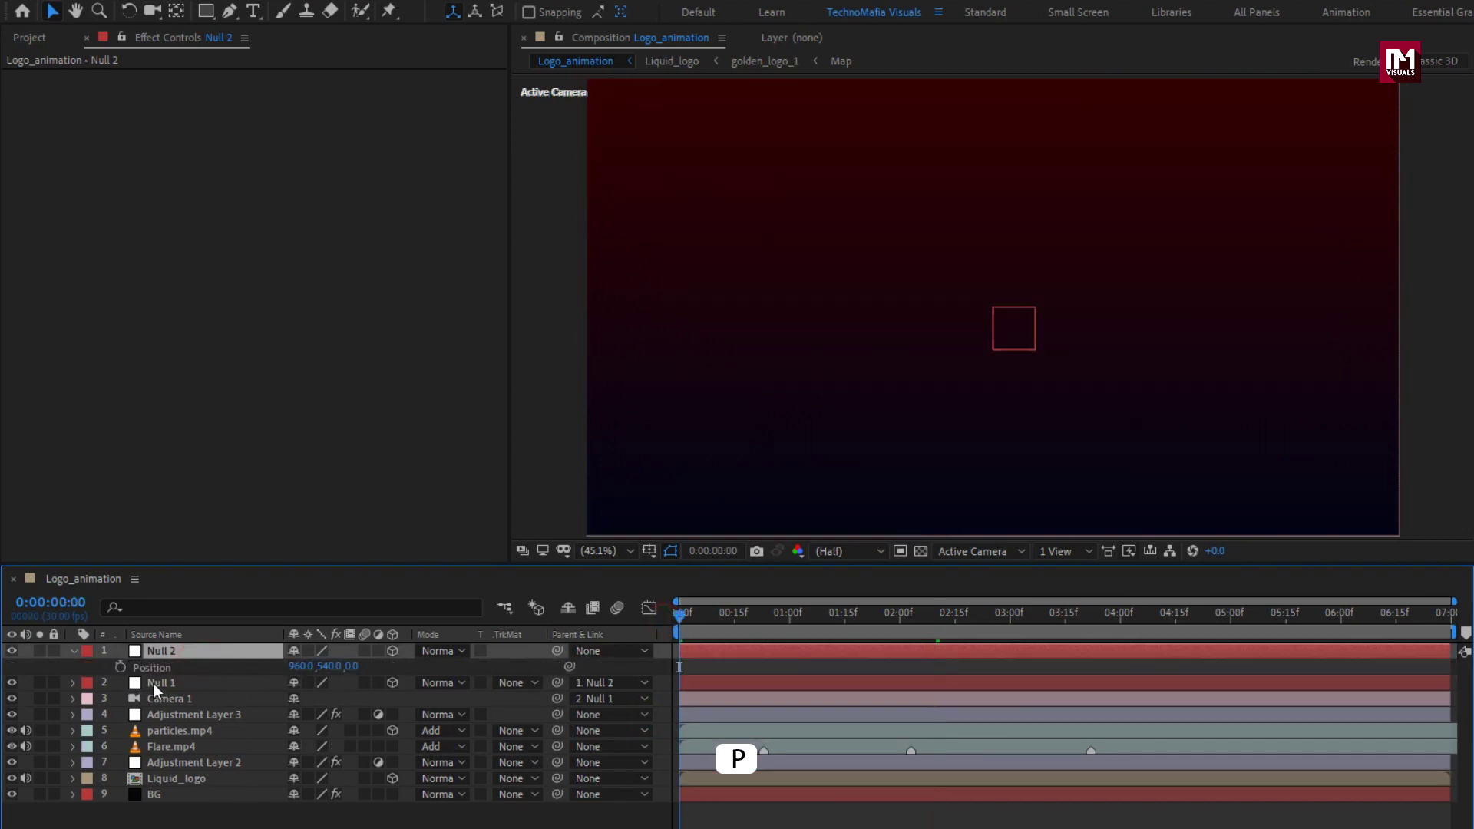
left_click(120, 668)
left_click_drag(1190, 614, 1455, 619)
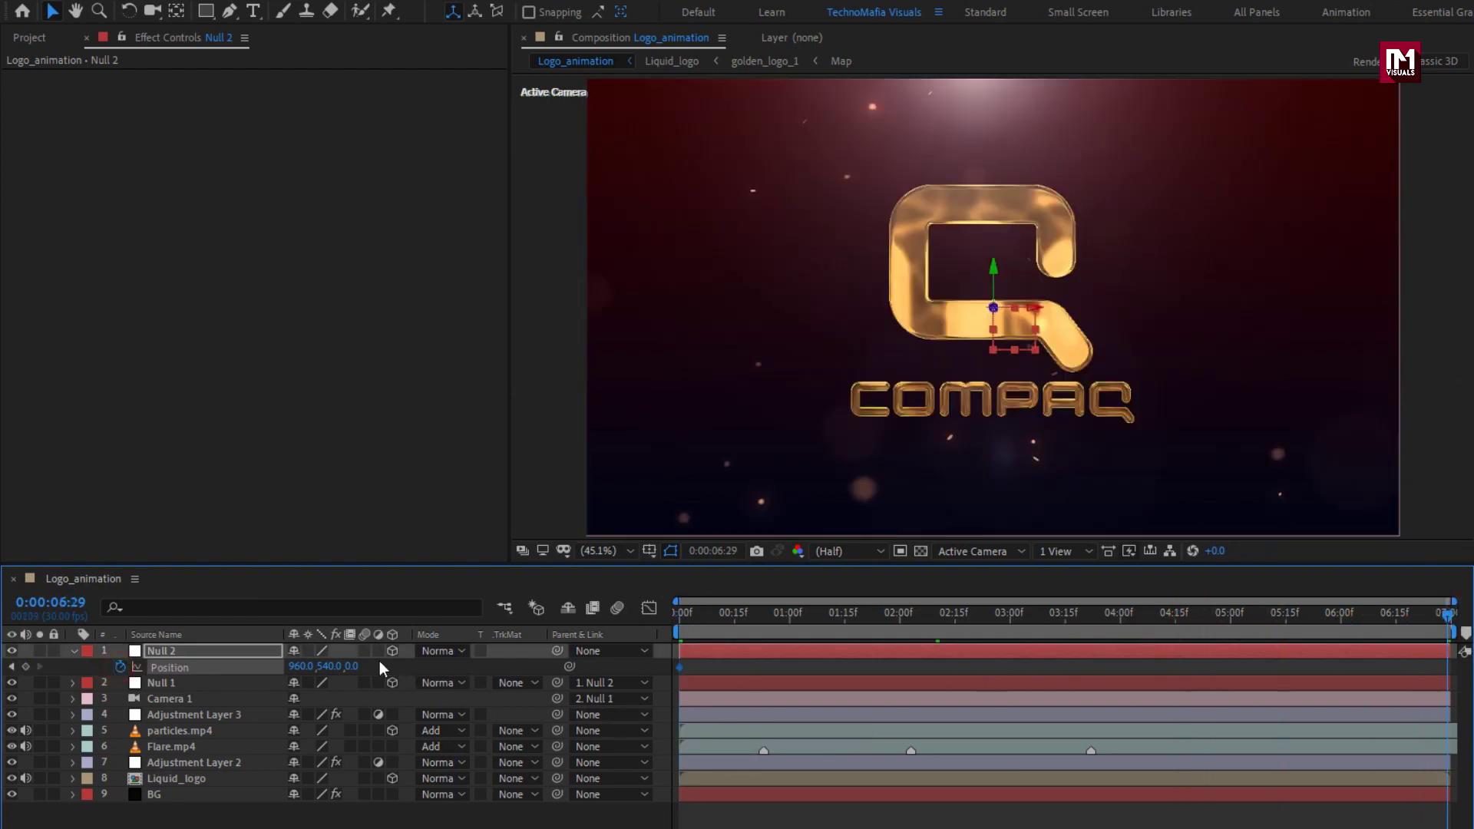
left_click_drag(353, 667, 63, 667)
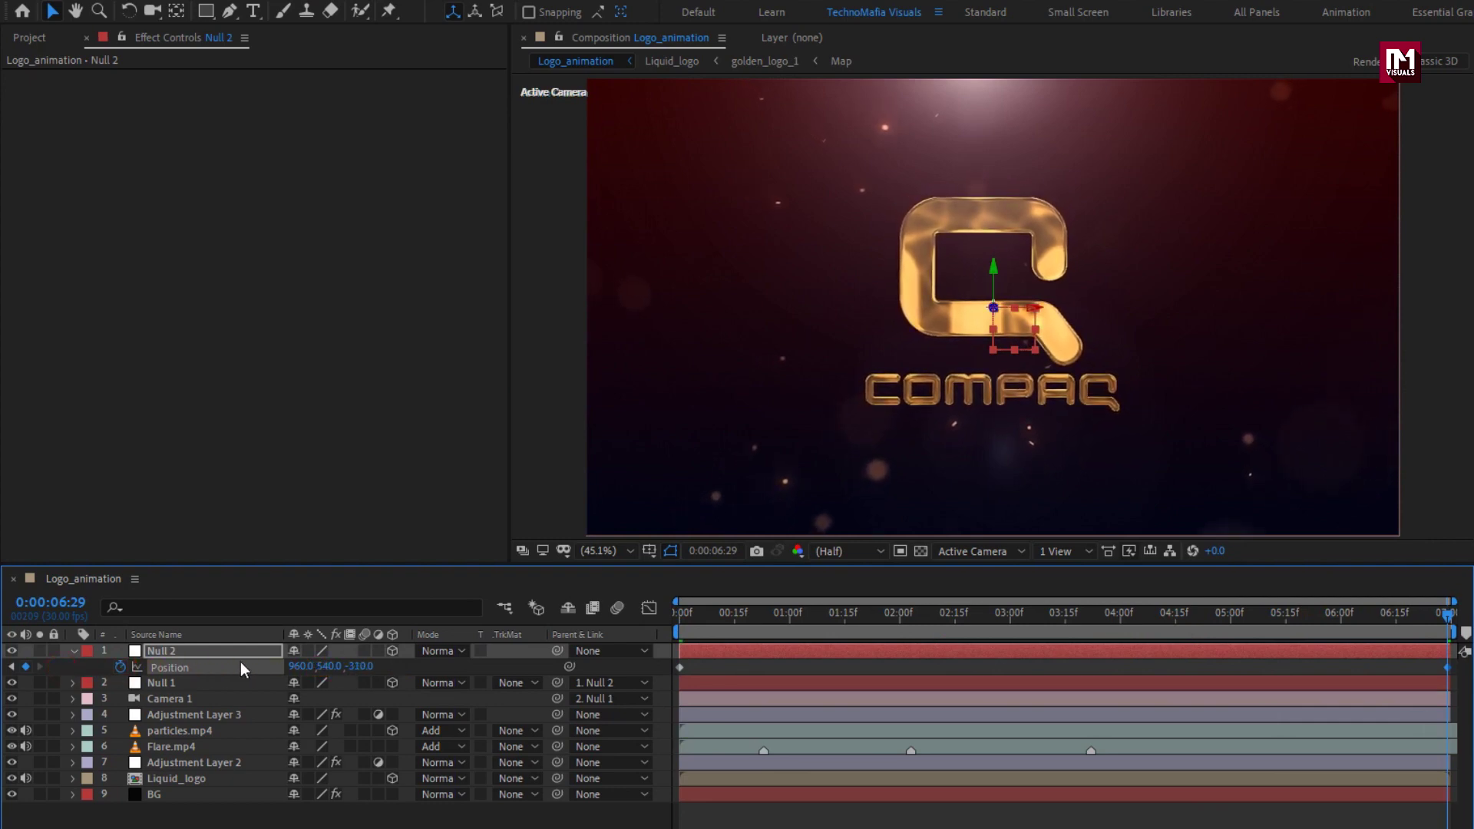
left_click_drag(364, 671, 18, 673)
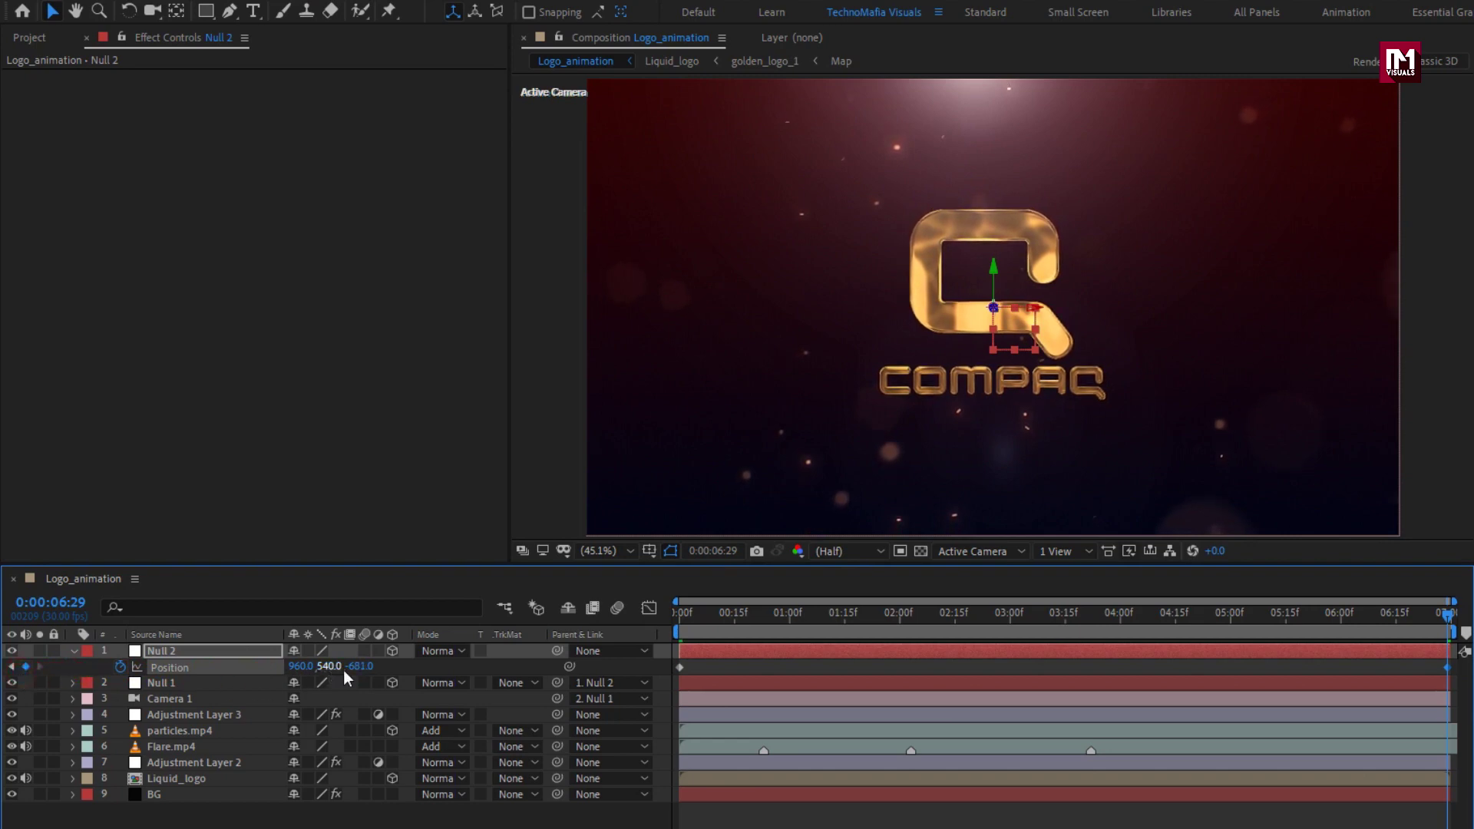
left_click_drag(351, 669, 322, 667)
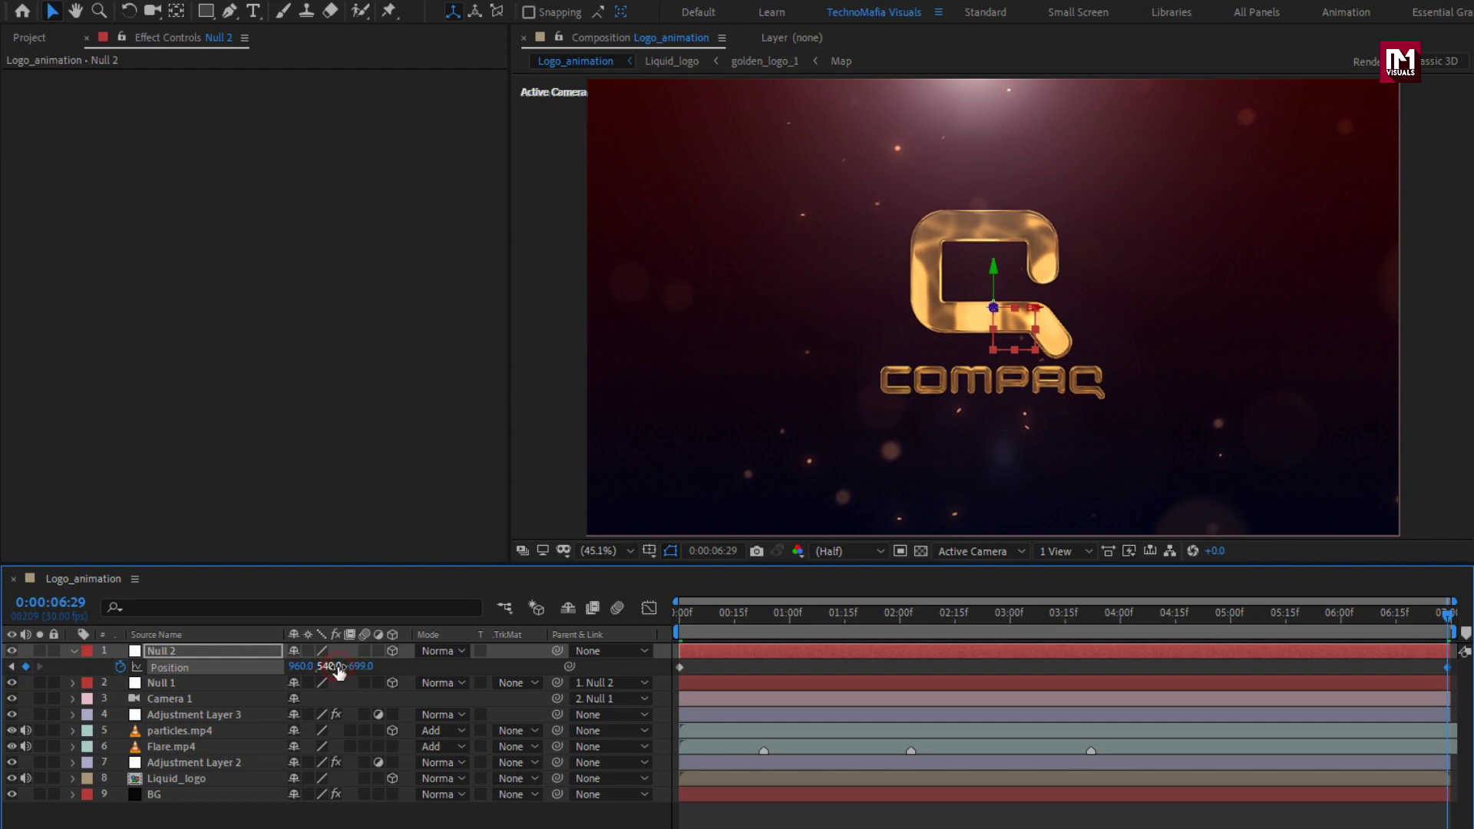
left_click(73, 651)
left_click(382, 823)
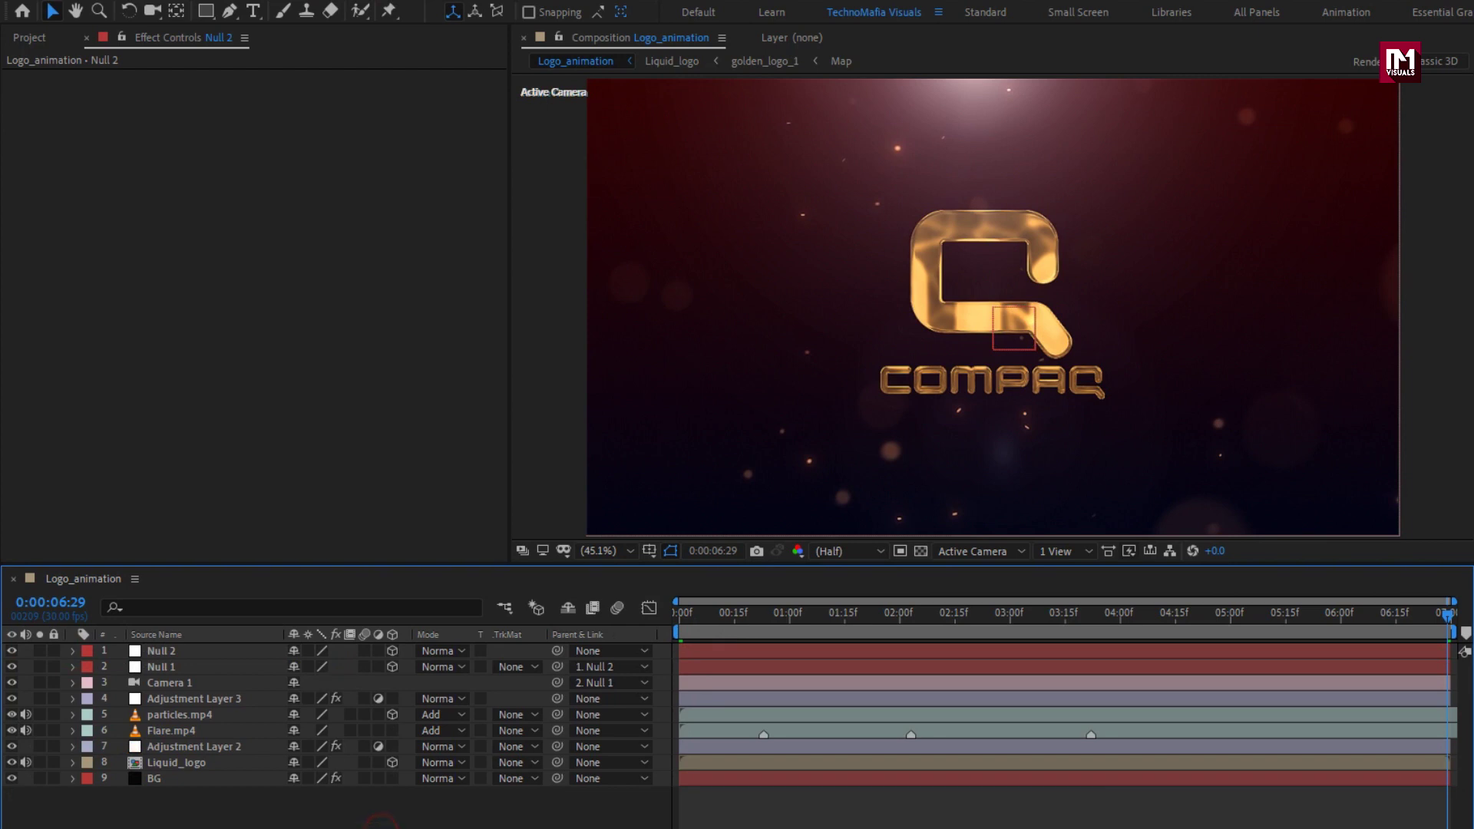
Create a black 000000 solid named Frame, sized to the full 1920×1080 composition.
right_click(380, 824)
mouse_move(434, 608)
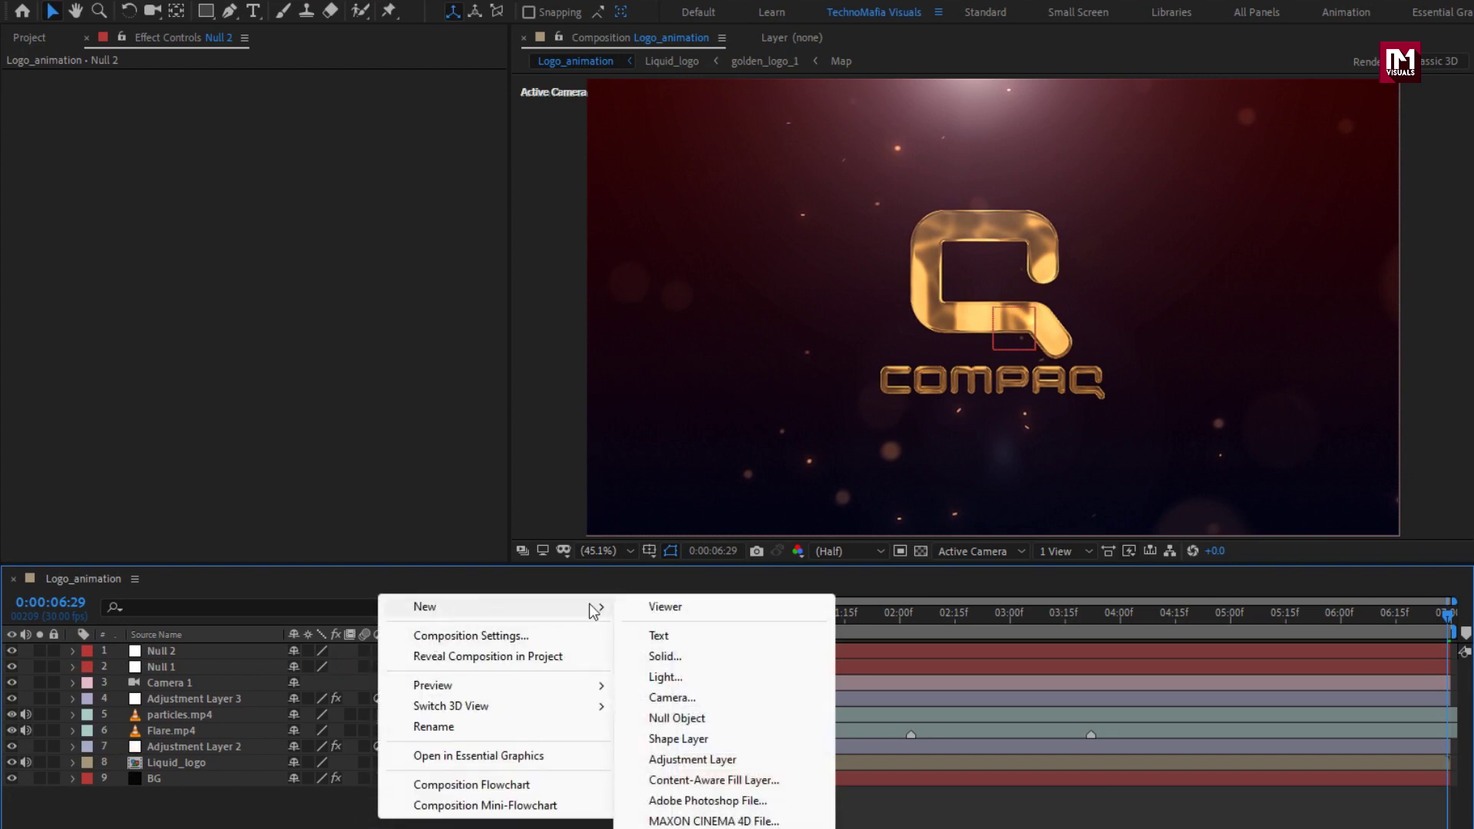
left_click(709, 656)
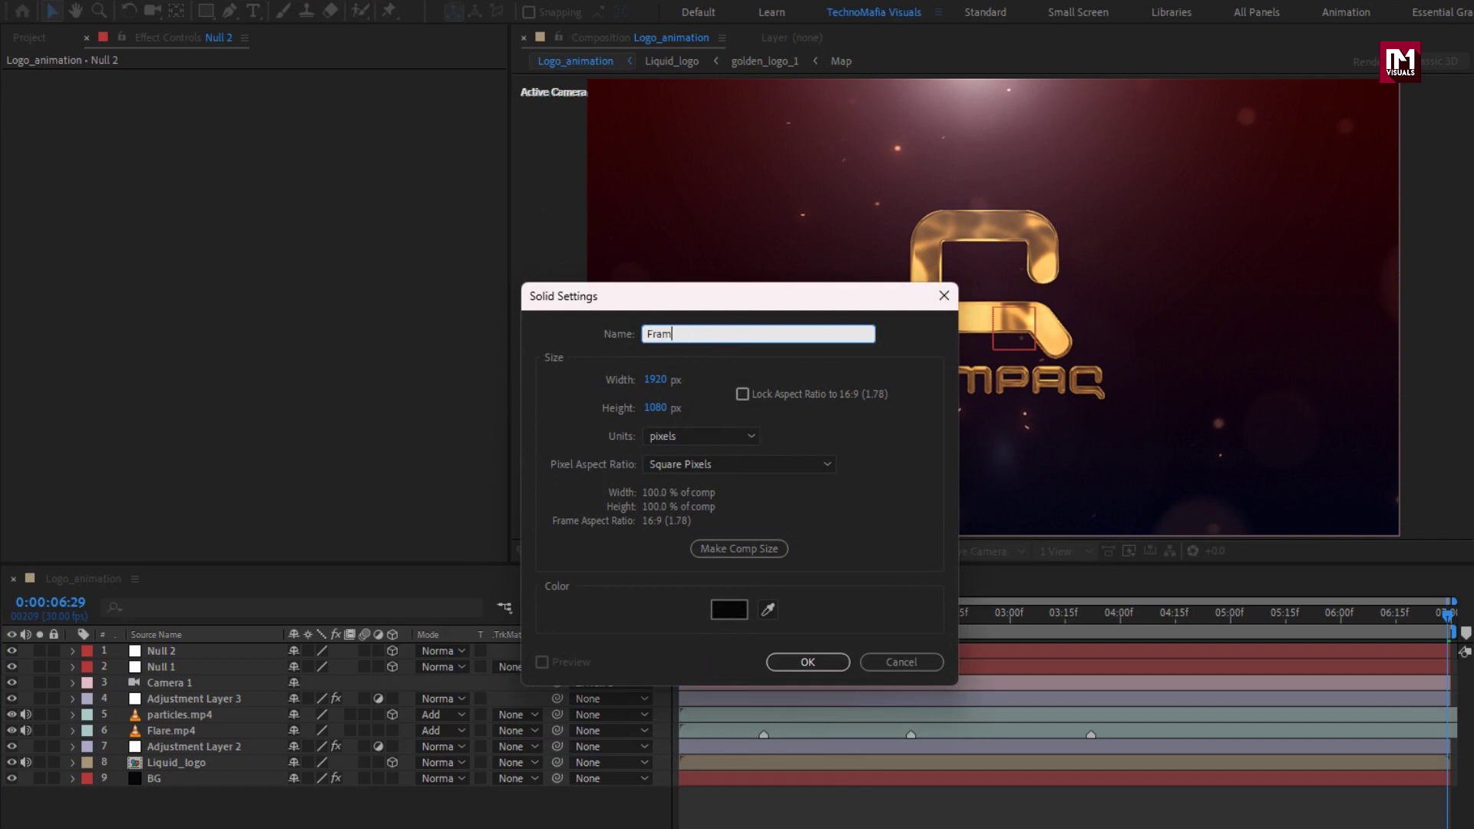
left_click(729, 610)
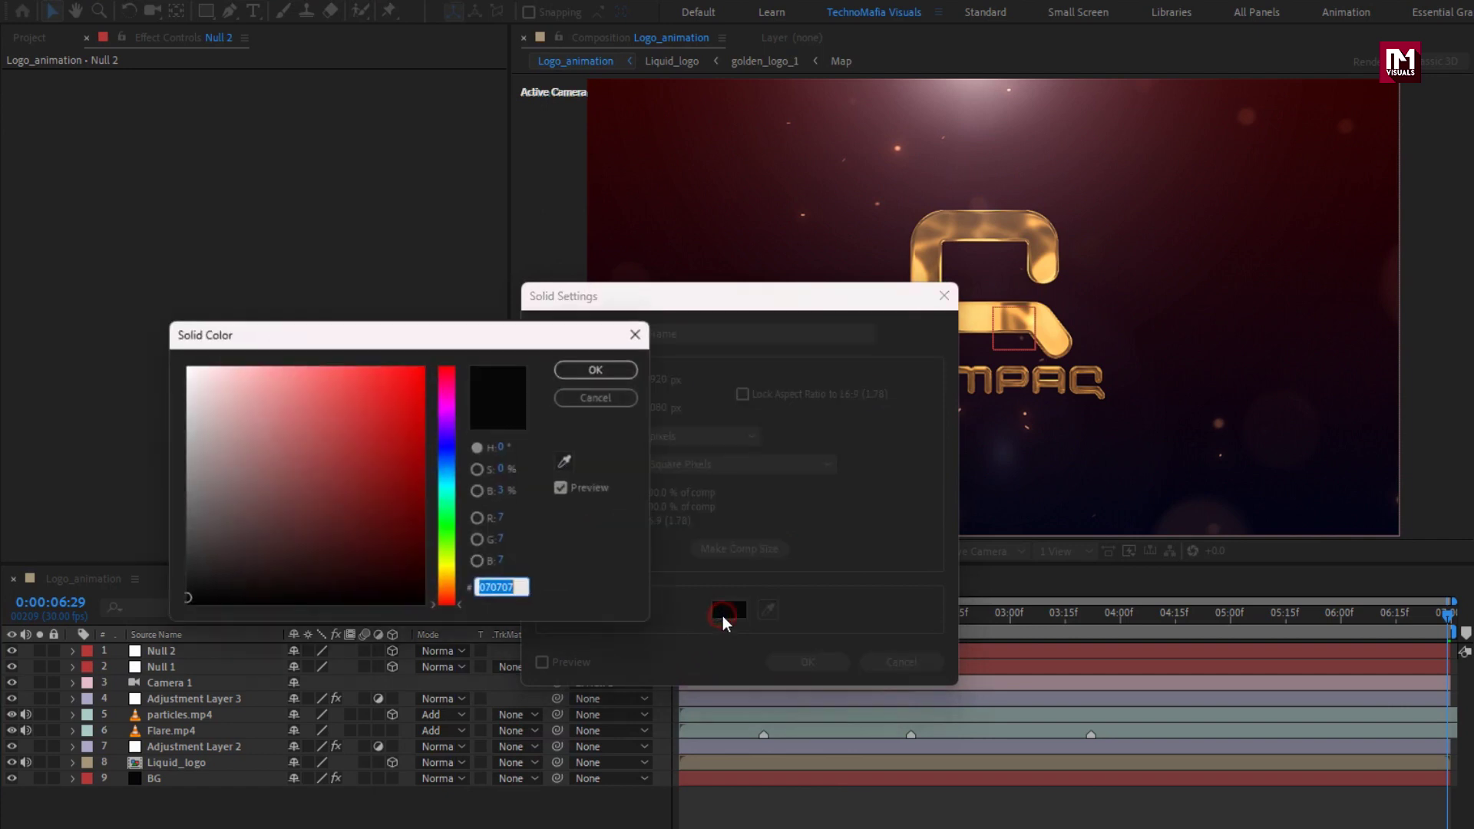
left_click(584, 372)
left_click(774, 661)
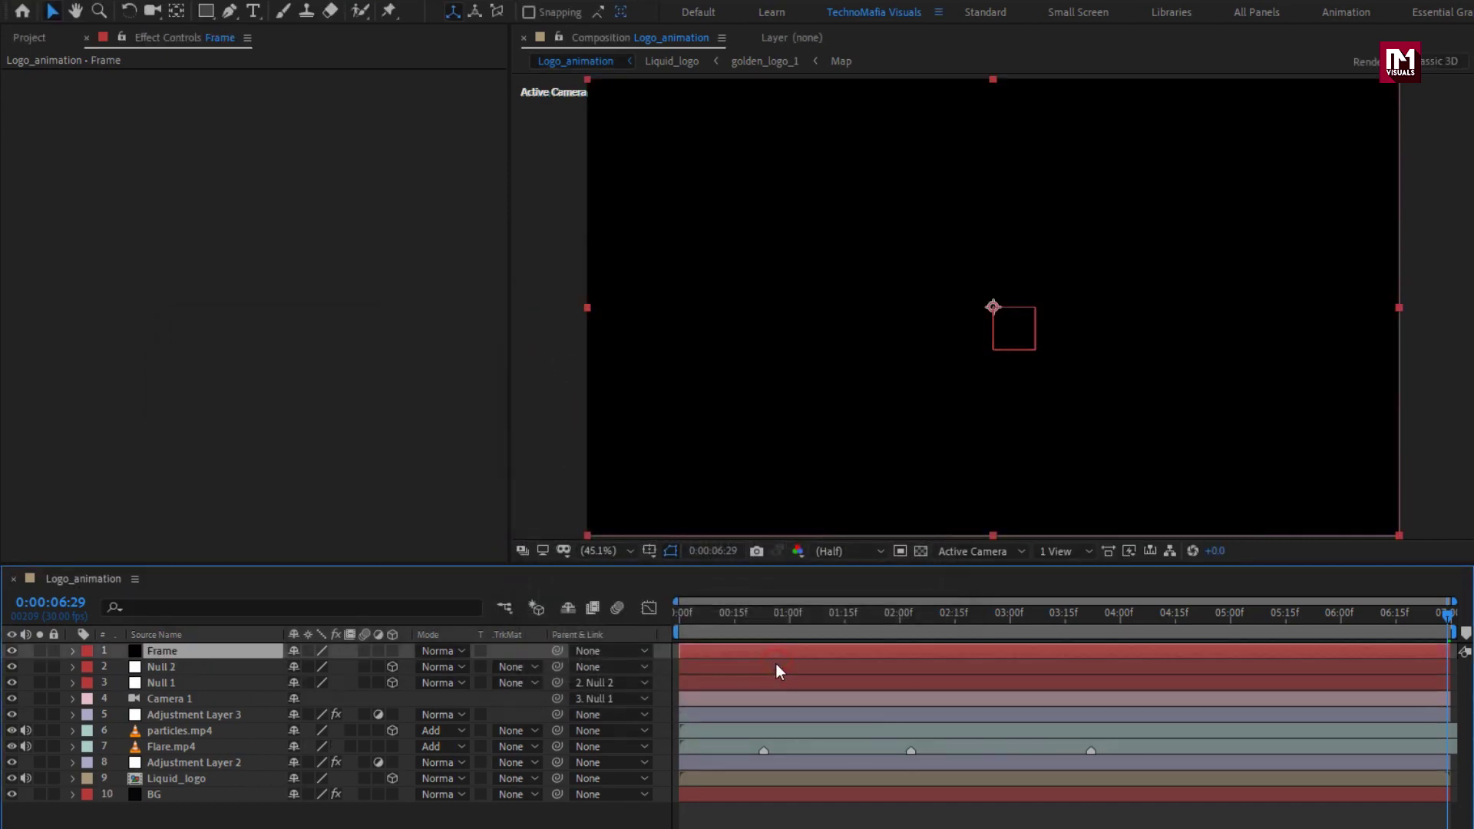
Give Frame a rectangle mask set in % of source, Top 10 and Bottom 90.
double_click(206, 12)
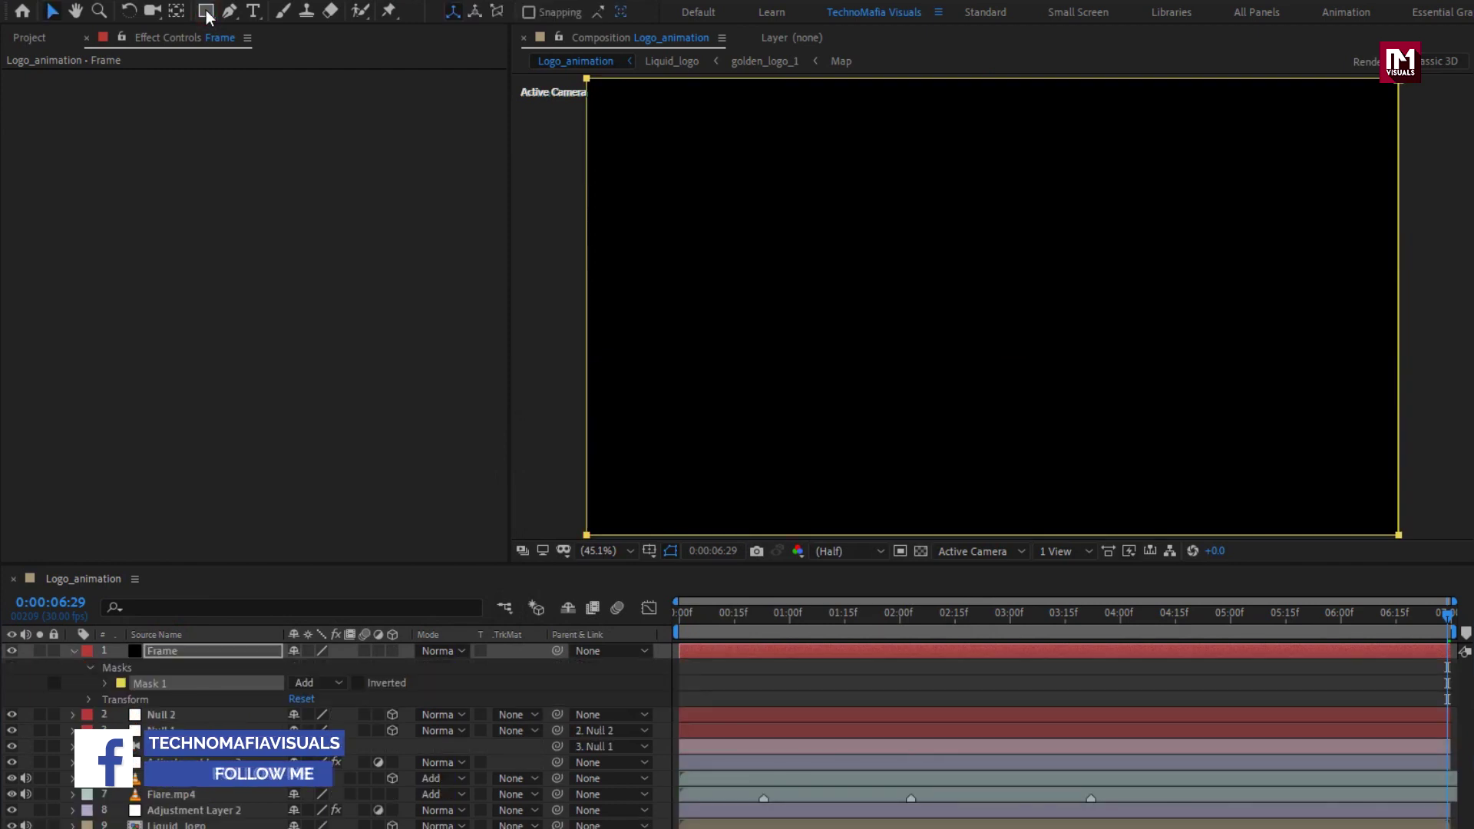
left_click(105, 684)
left_click(299, 702)
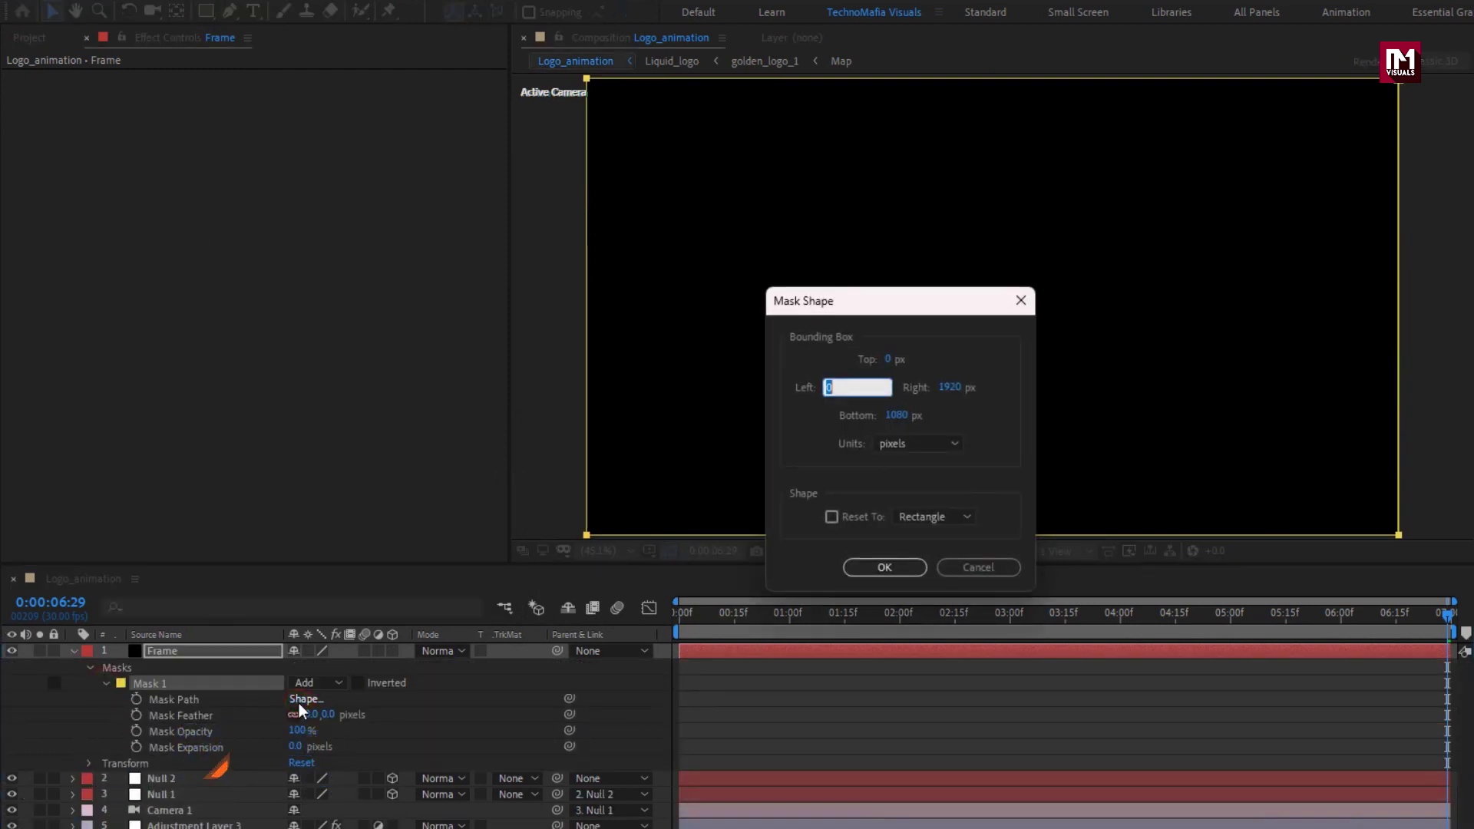
left_click(920, 444)
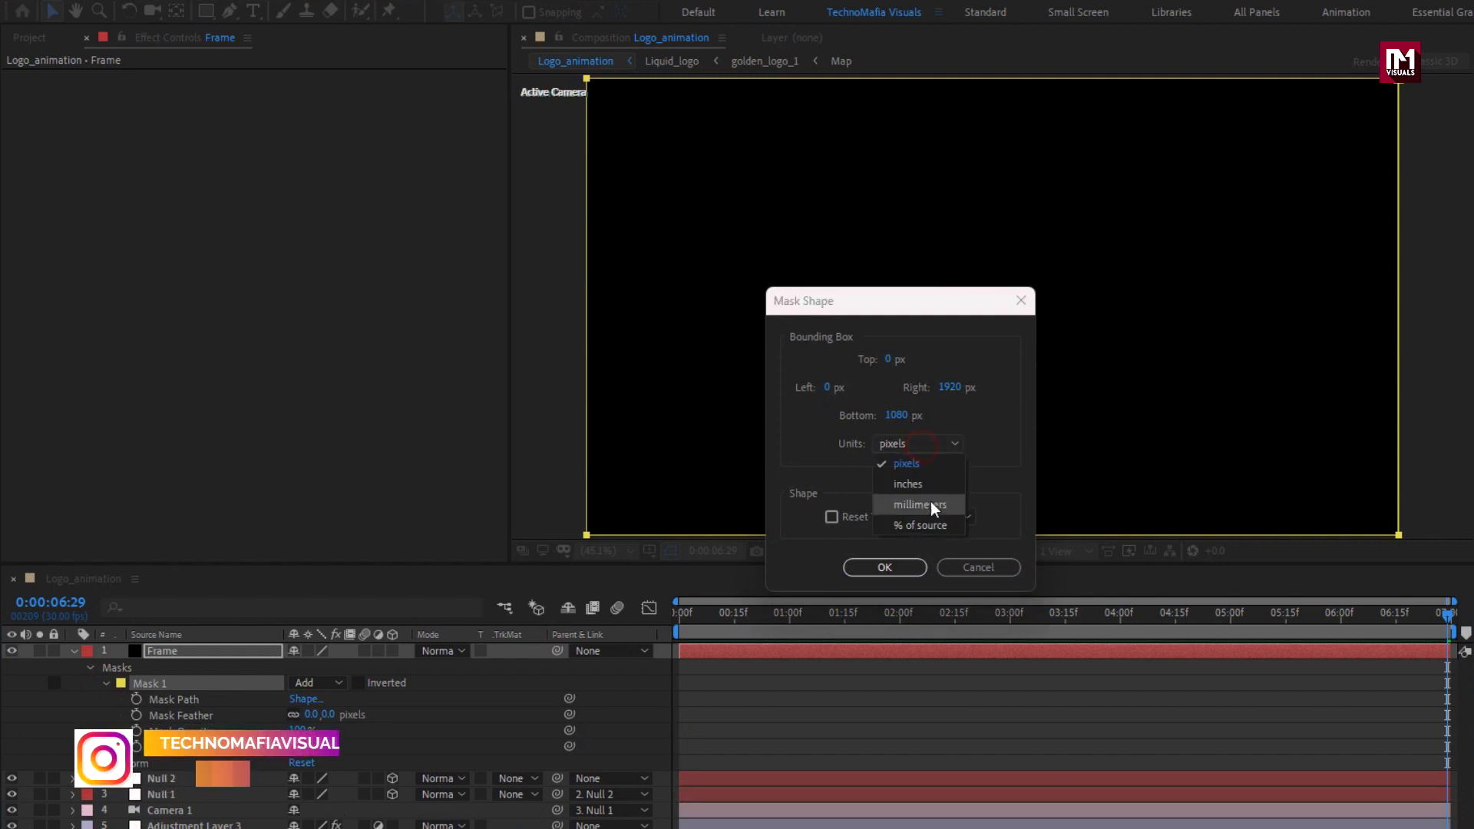
left_click(925, 525)
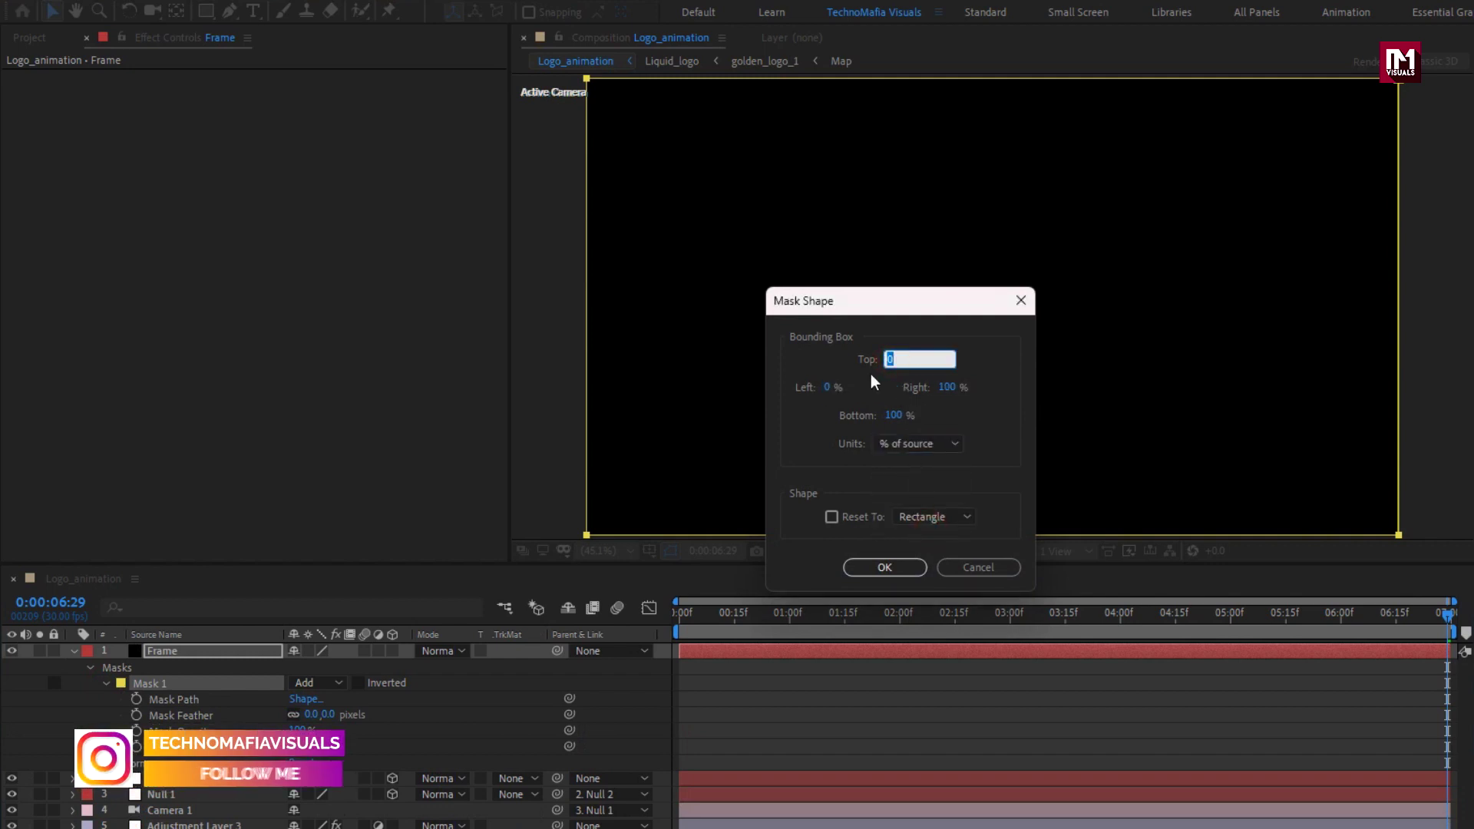
type("10")
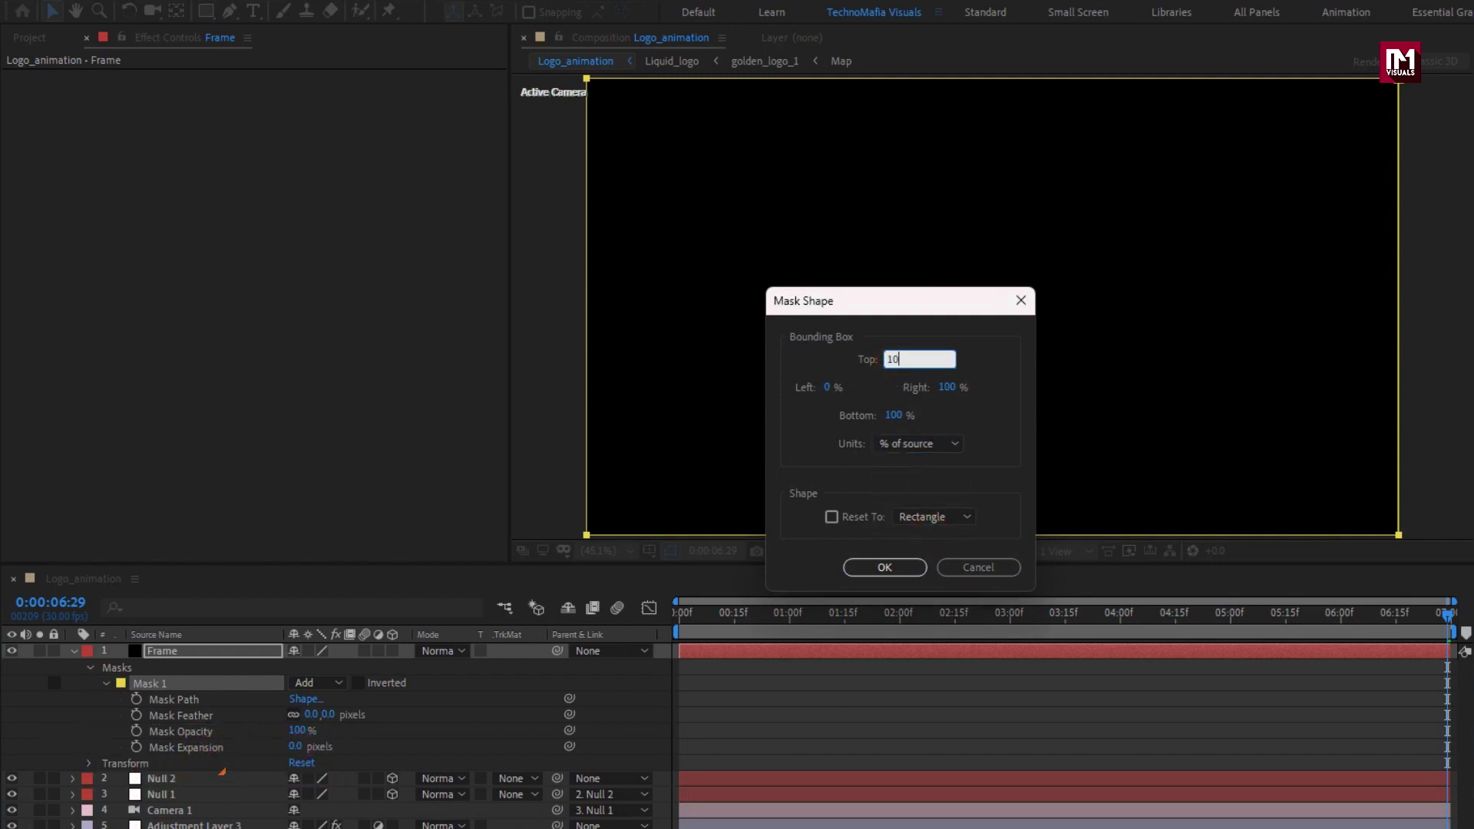
left_click(894, 415)
type("90")
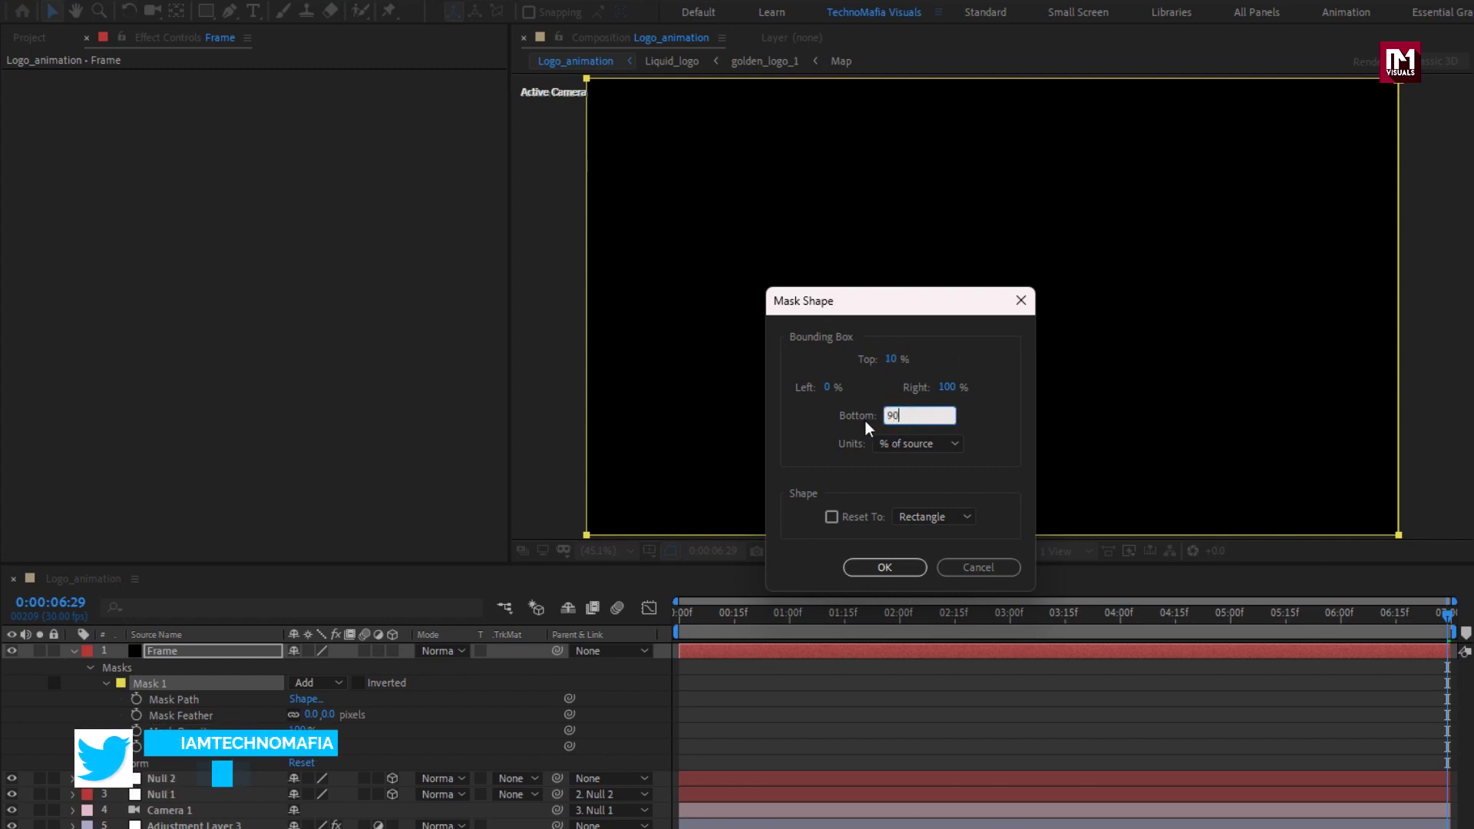
left_click(886, 568)
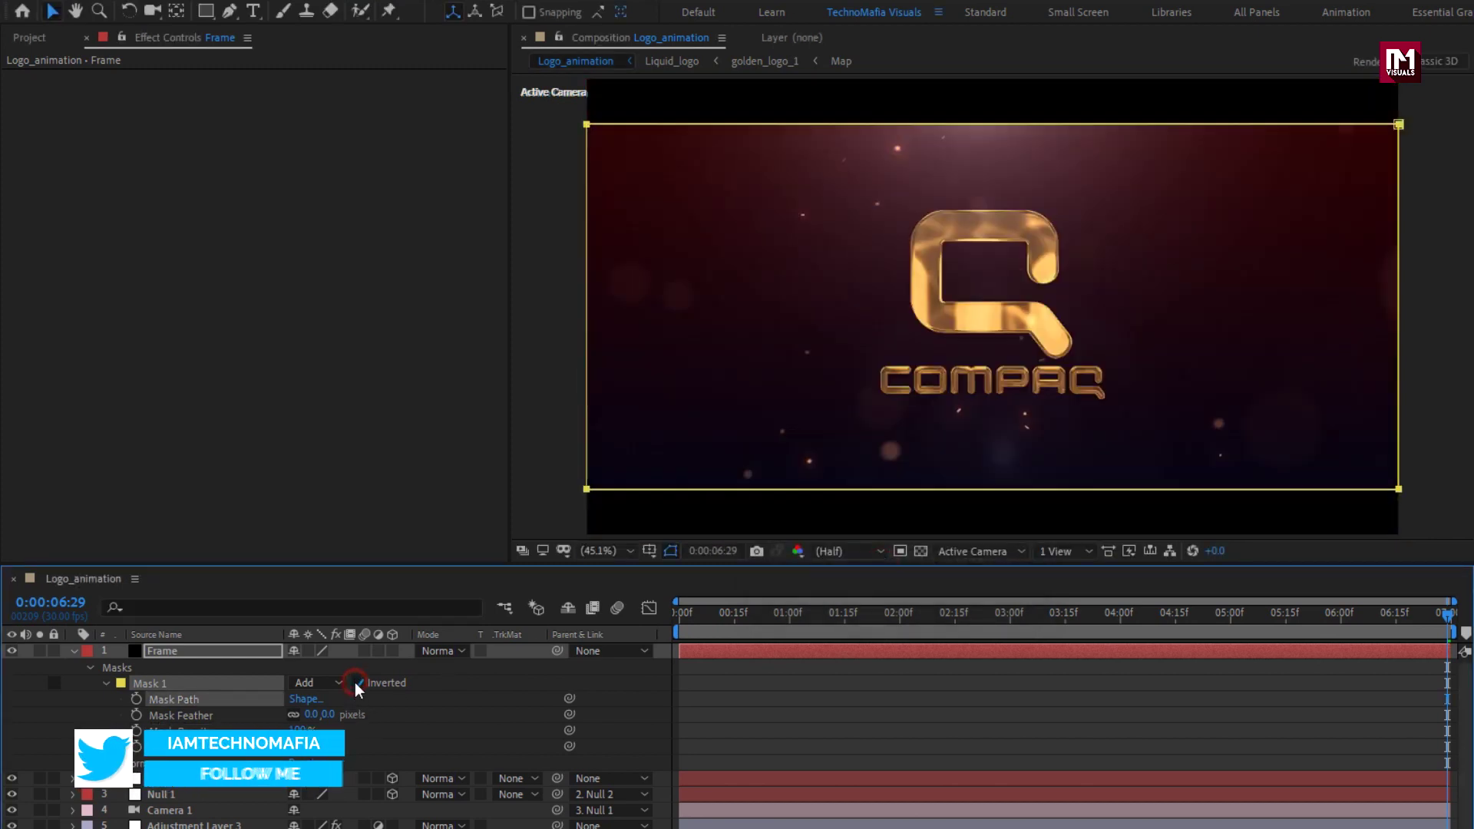
Play the letterboxed animation preview from the start of the composition.
left_click(75, 651)
key("Home")
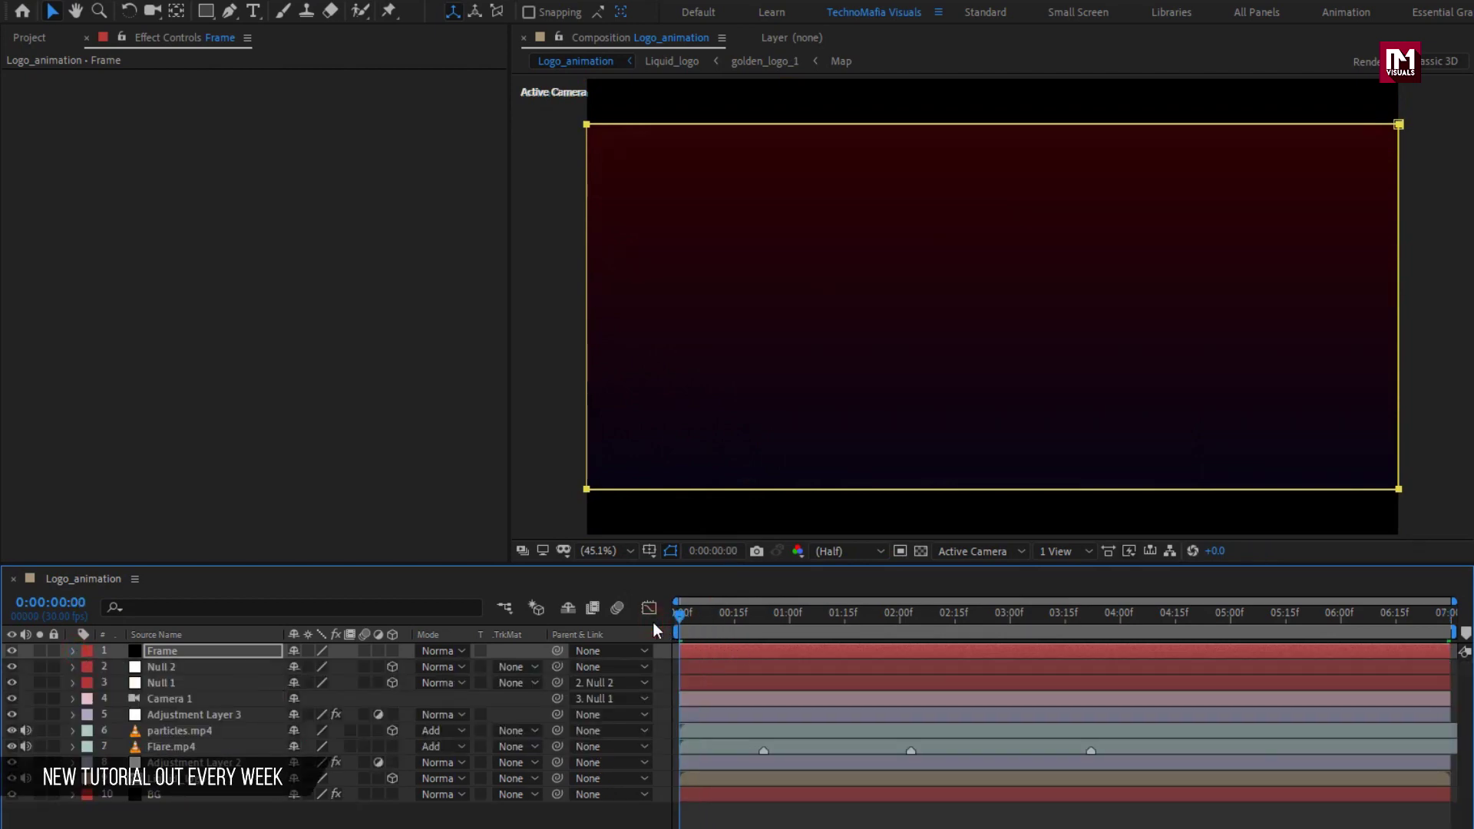
key("space")
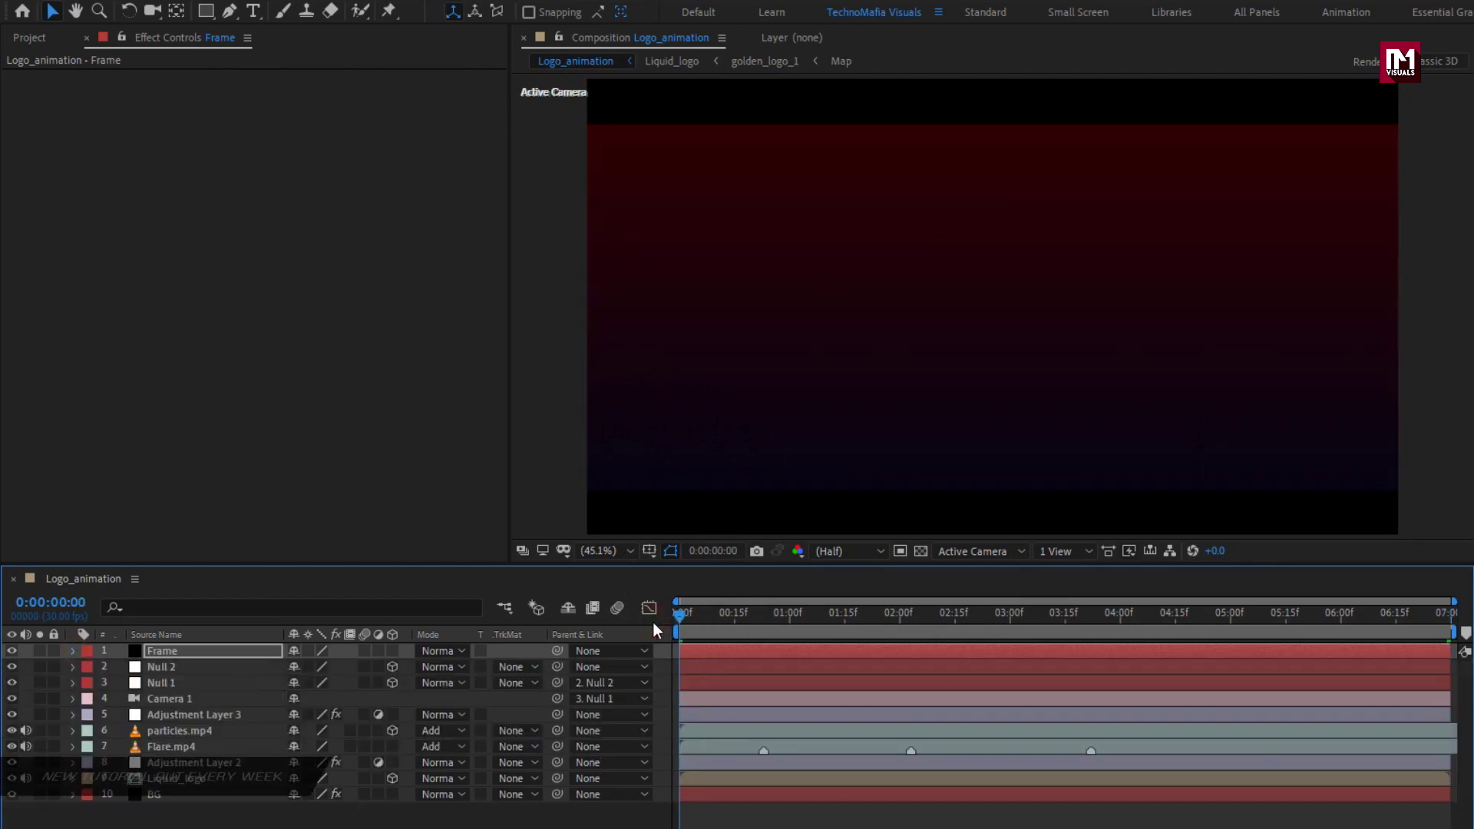